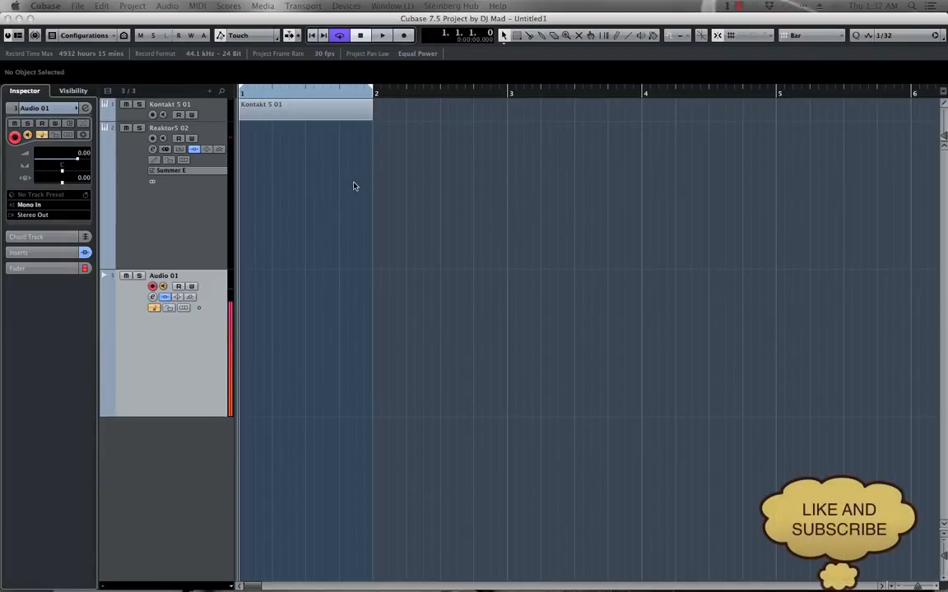
- Hide the Audio 01 track from the project's track list
click(212, 231)
click(200, 334)
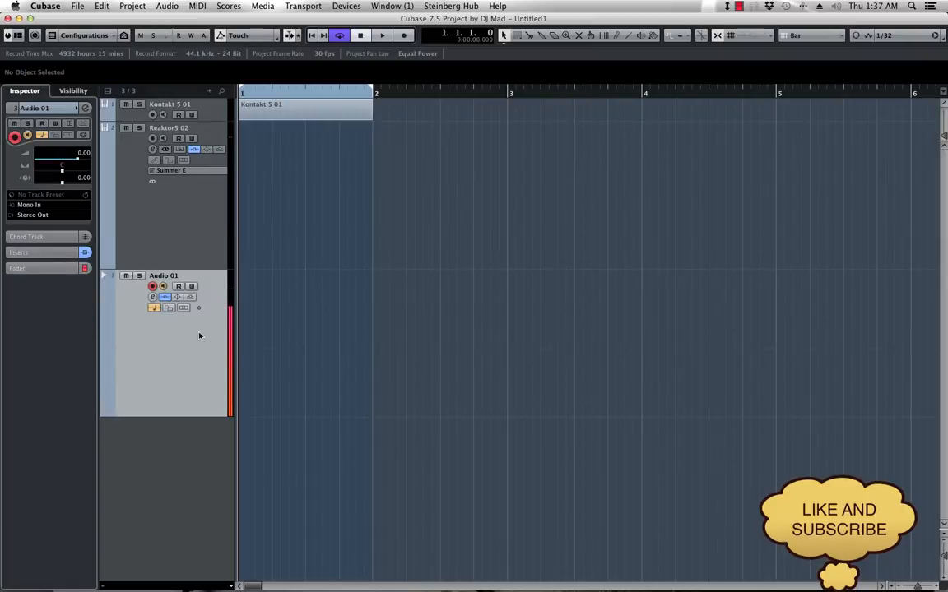
click(72, 91)
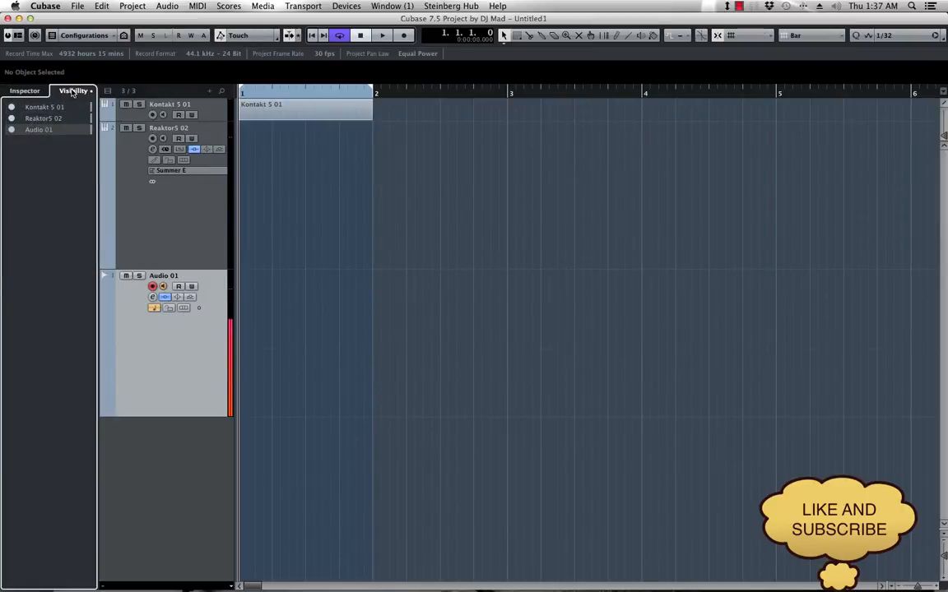
click(11, 130)
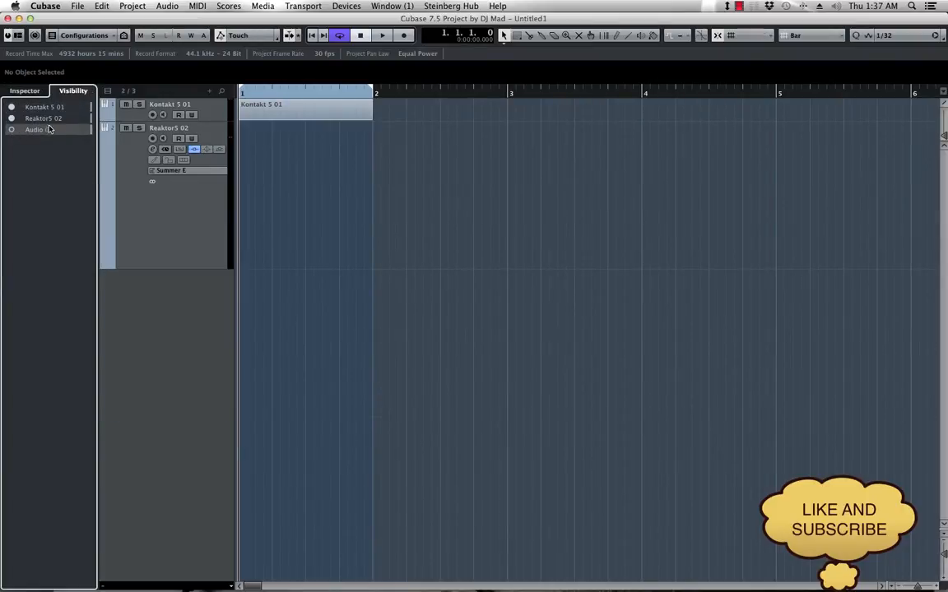
- Colour the Kontakt 5 01 track red (Color 1) and the Reaktor5 02 track yellow (Color 3)
click(221, 113)
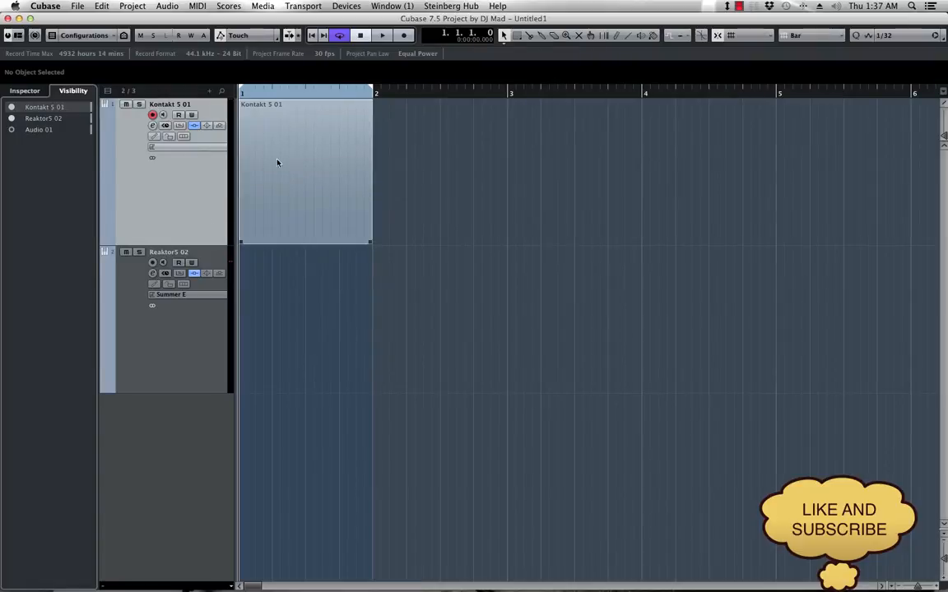
click(107, 157)
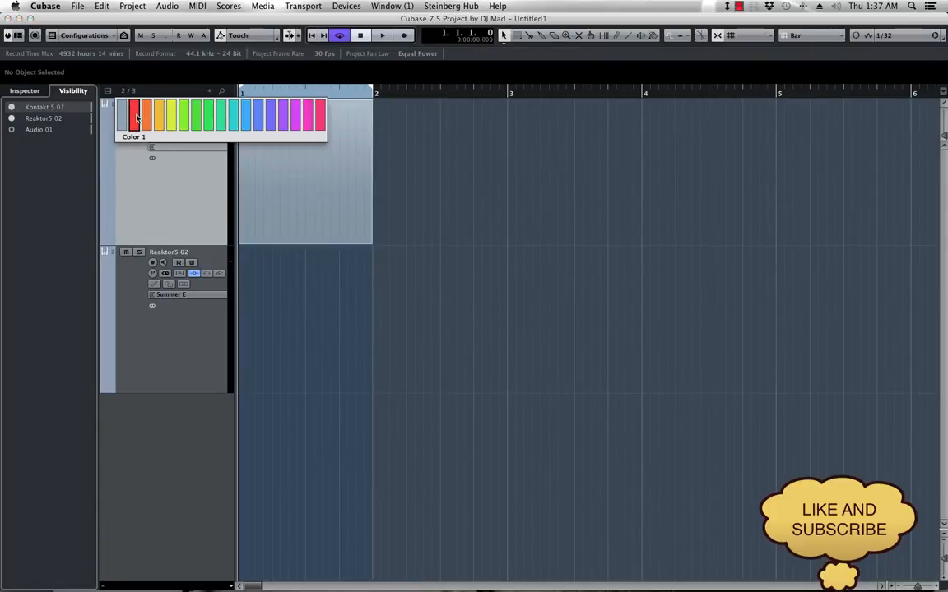
click(128, 108)
click(111, 291)
click(111, 224)
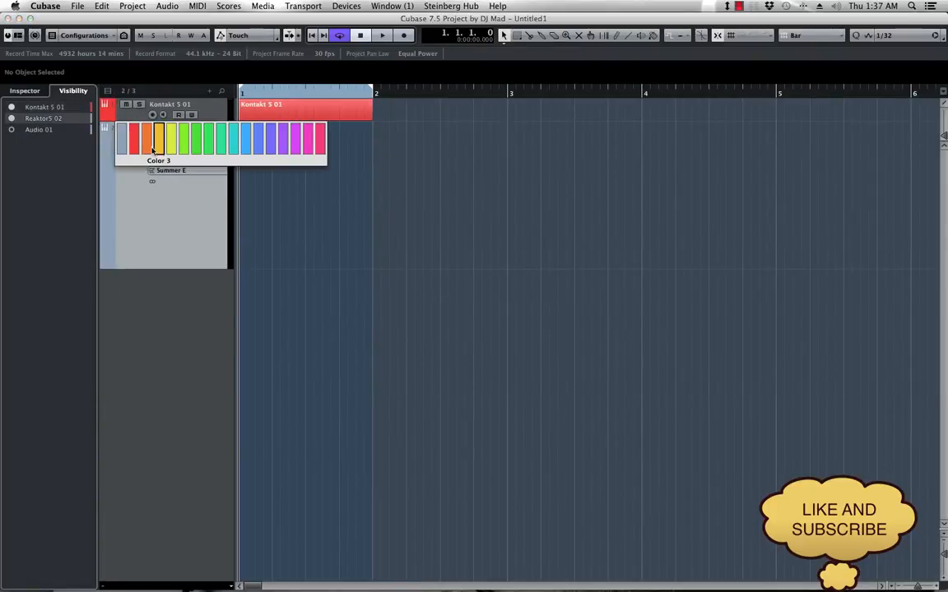
click(143, 132)
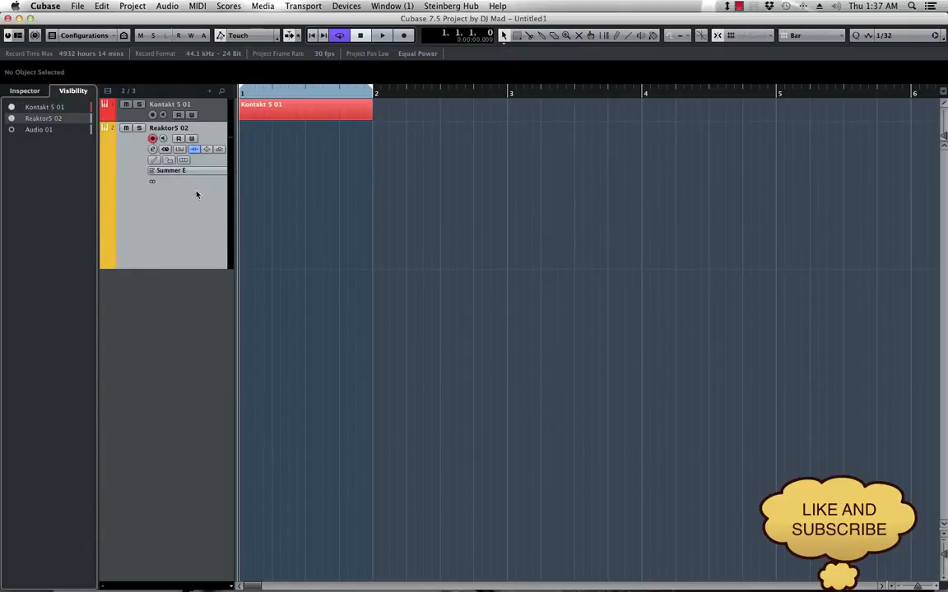
- Turn off the Enlarge Selected Track option
click(74, 7)
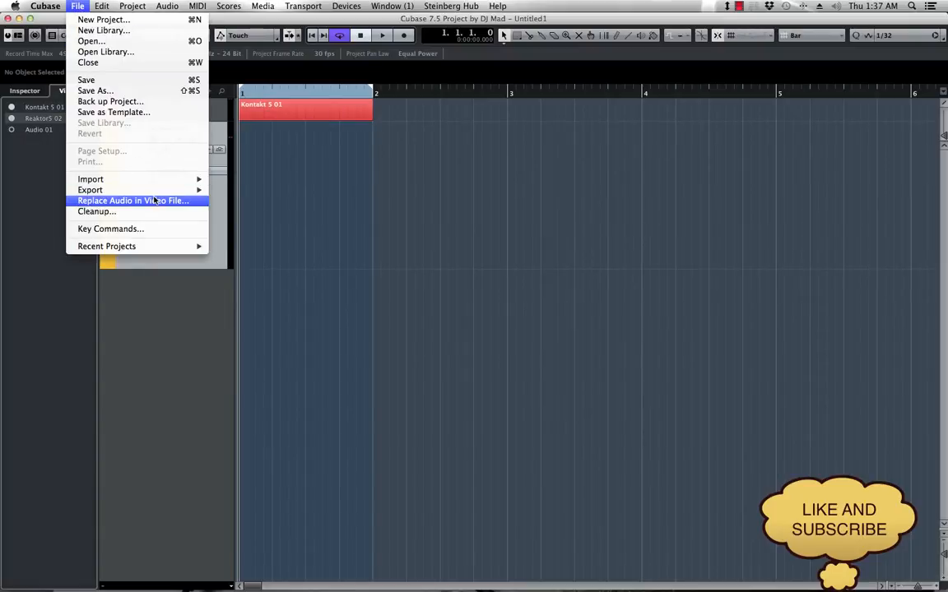
mouse_move(95, 10)
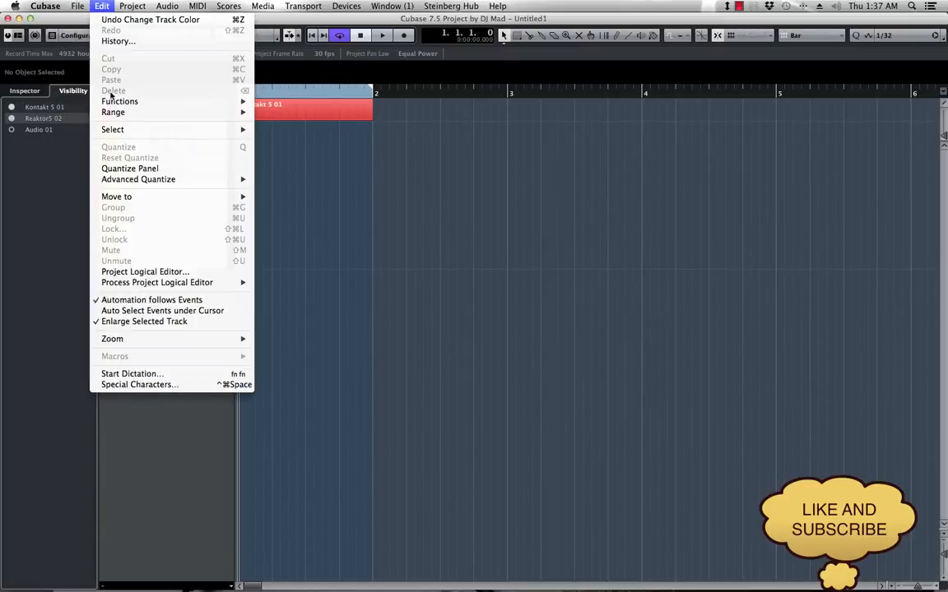
click(144, 320)
- Adjust the vertical zoom until the Kontakt and Reaktor tracks are equally tall with all their controls showing
key(shift+g)
key(shift+g)
key(shift+g)
key(shift+g)
key(shift+g)
key(shift+g)
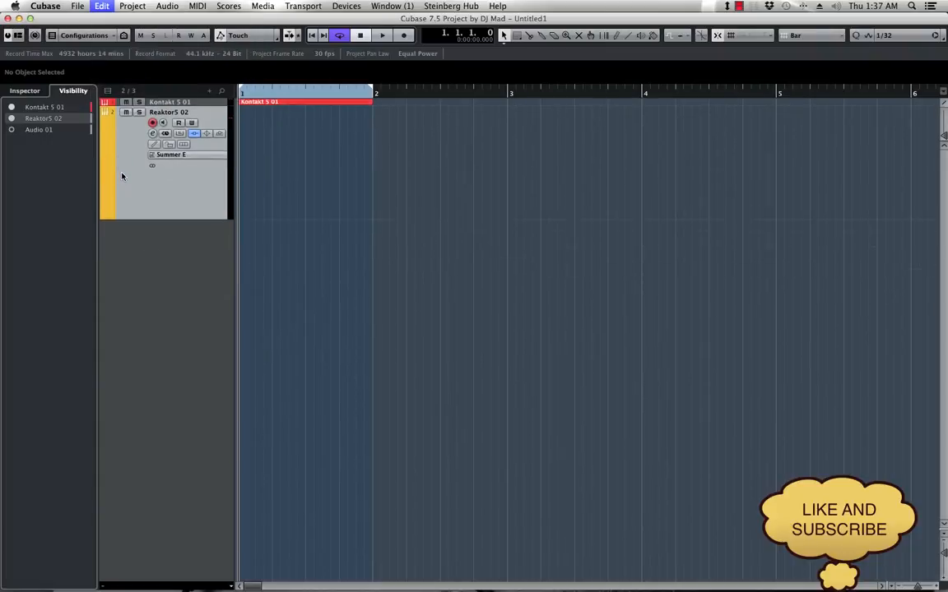
key(shift+g)
key(shift+g)
key(shift+h)
key(shift+h)
key(shift+h)
key(shift+h)
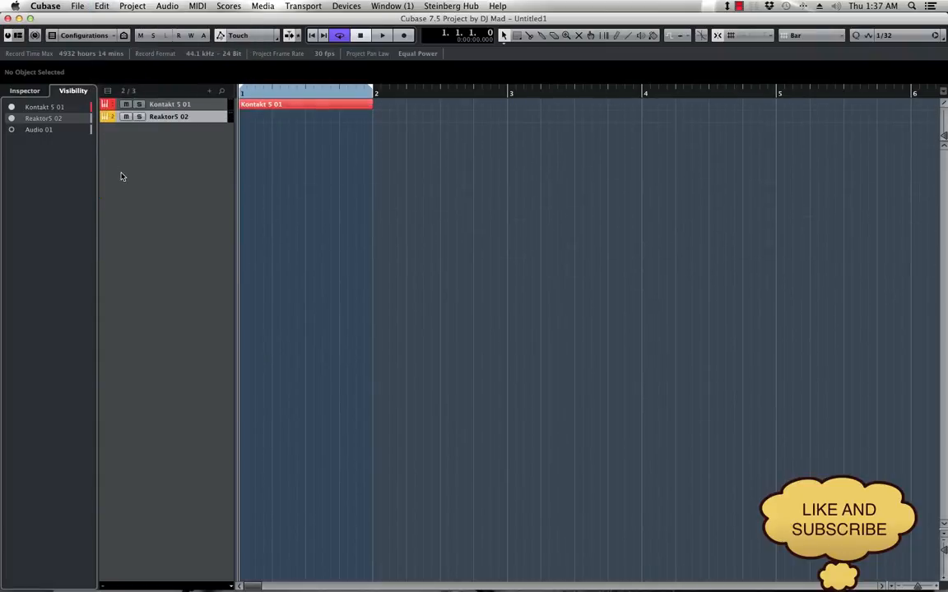
key(shift+h)
key(shift+h)
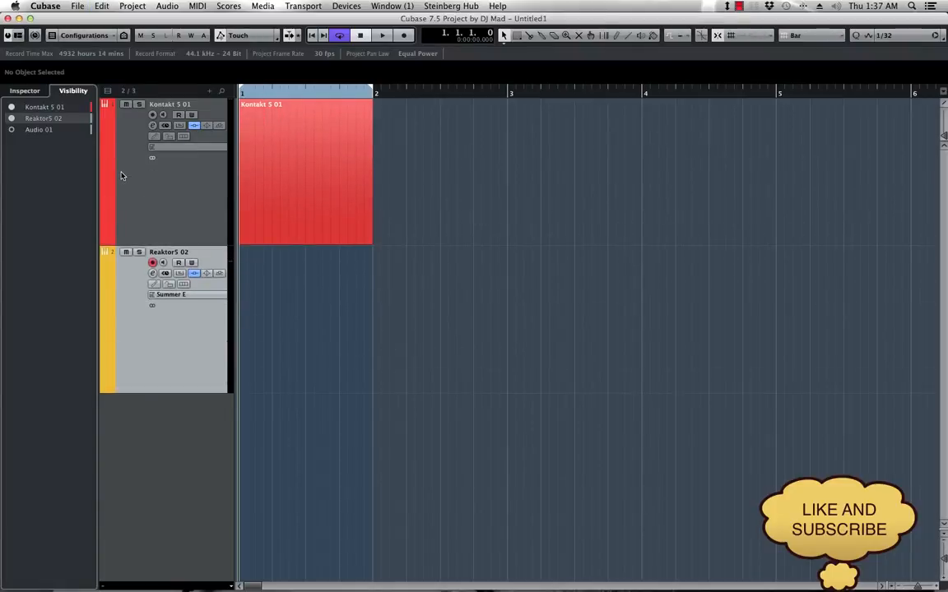
- Zoom in horizontally until the one-bar Kontakt part fills most of the arrangement, and select the Kontakt 5 01 track
key(h)
key(h)
key(h)
key(h)
key(h)
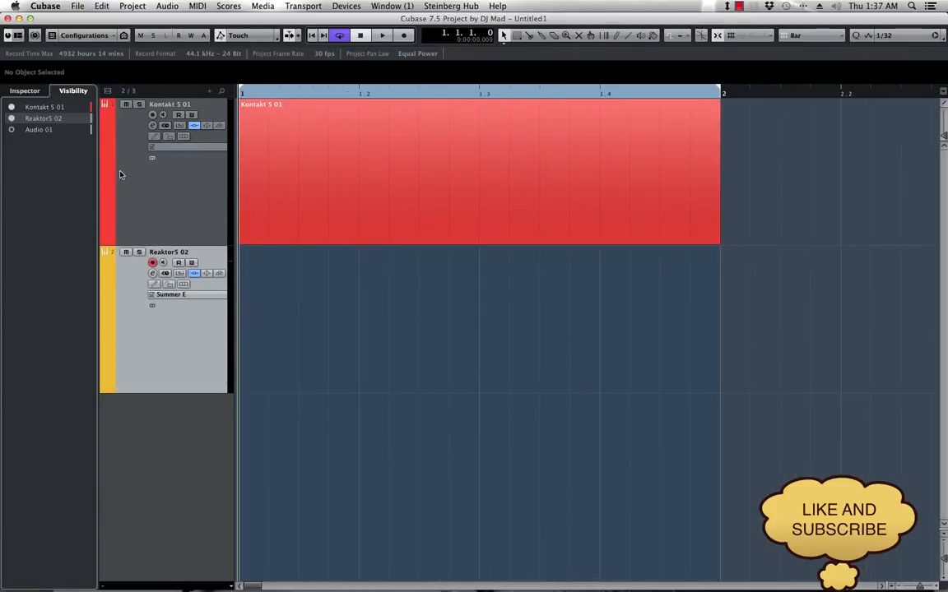
click(549, 217)
key(g)
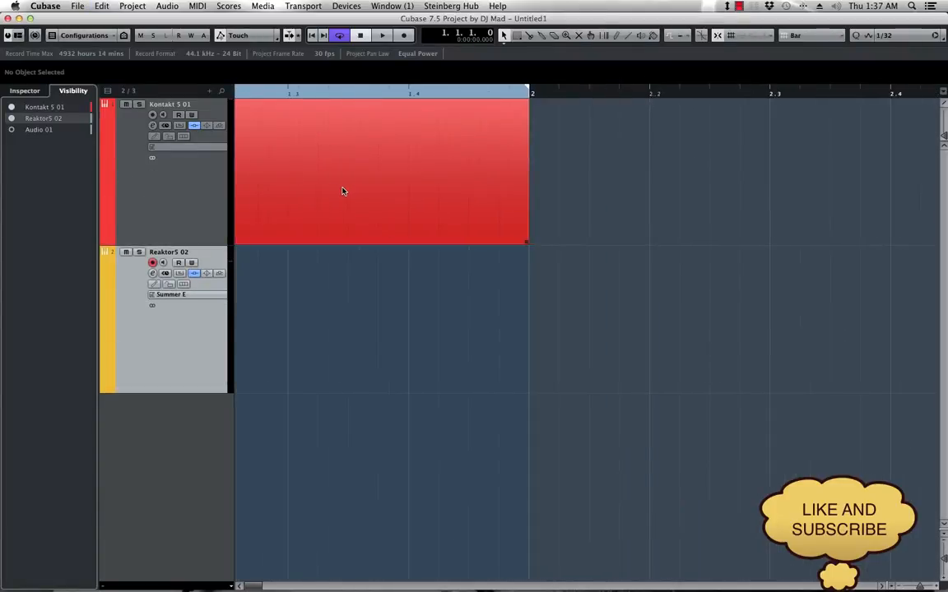
key(h)
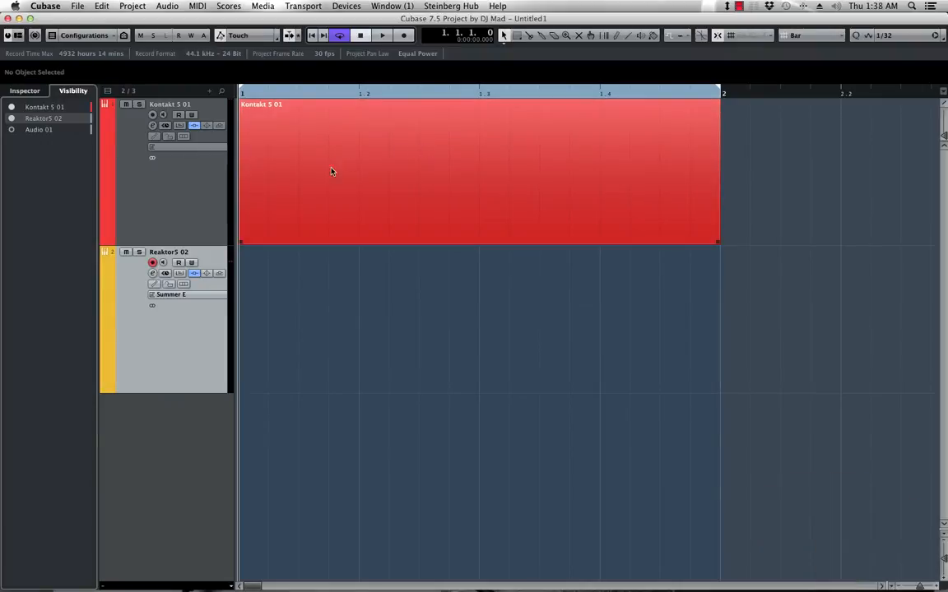
click(170, 201)
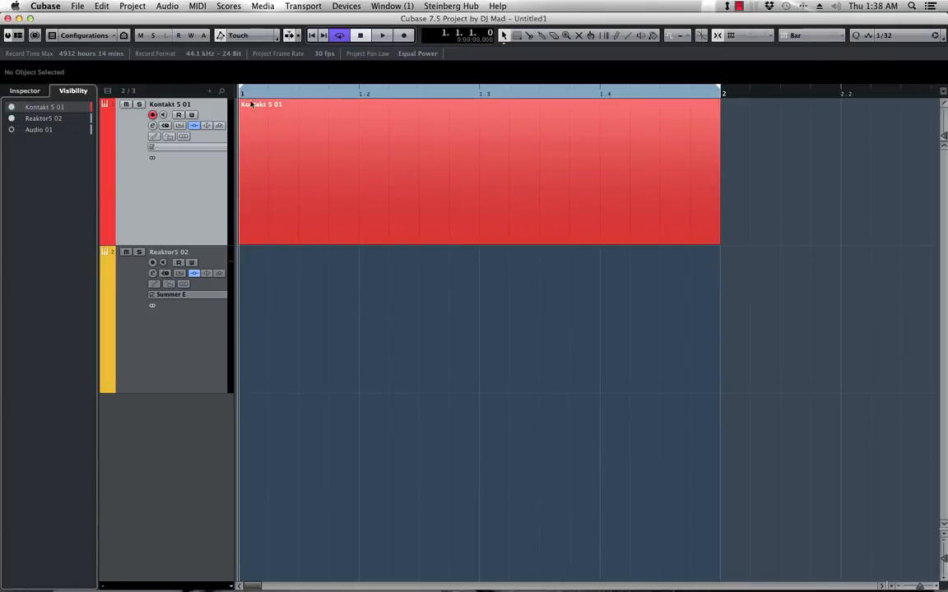
- Open MediaBay, set its location to All Media and search for 808
key(ctrl+Left)
key(ctrl+Right)
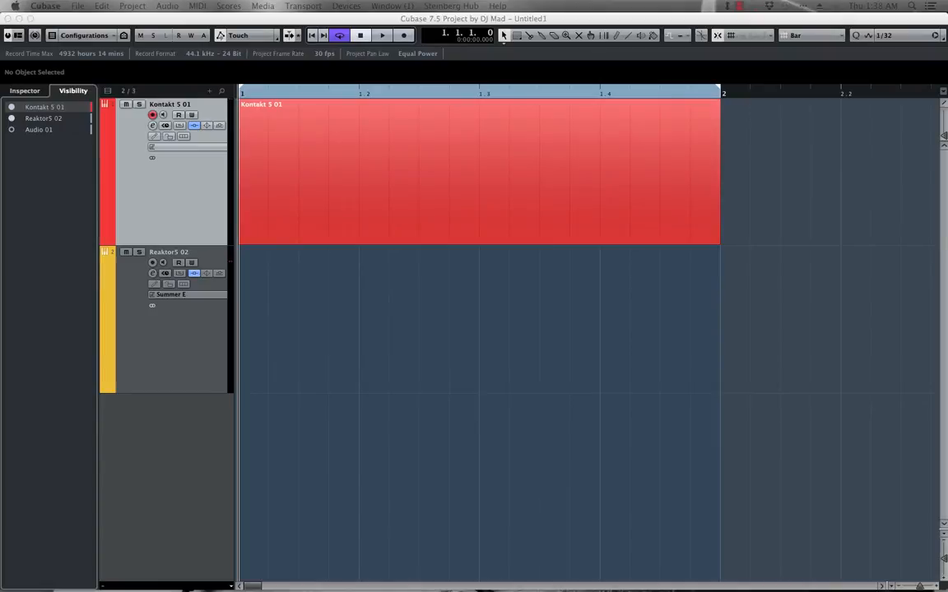
key(F5)
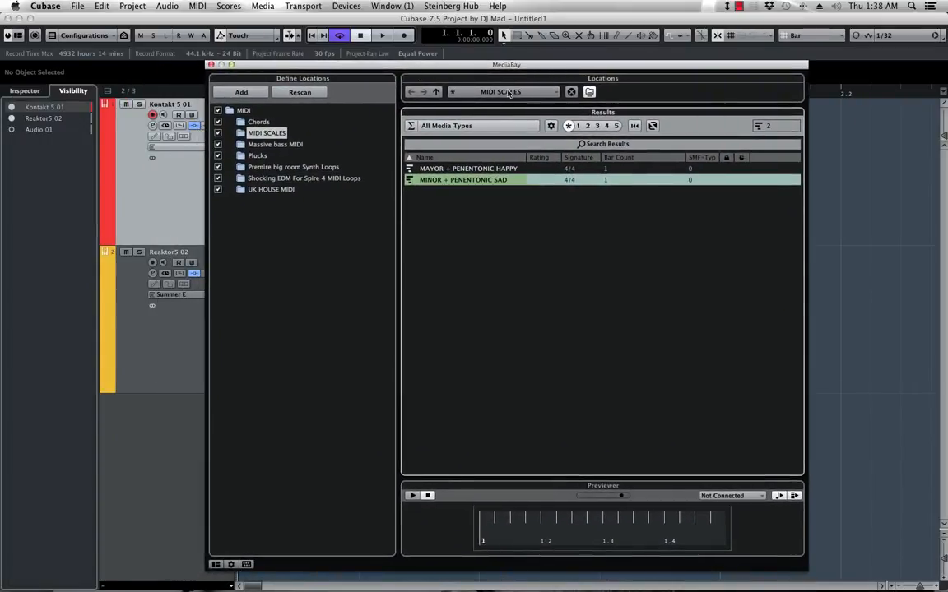
click(508, 92)
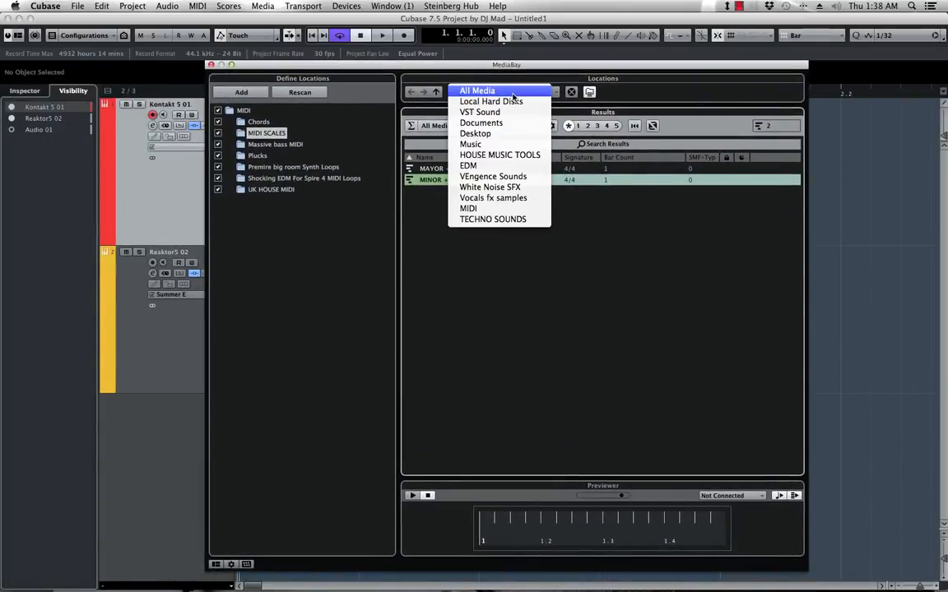
click(494, 91)
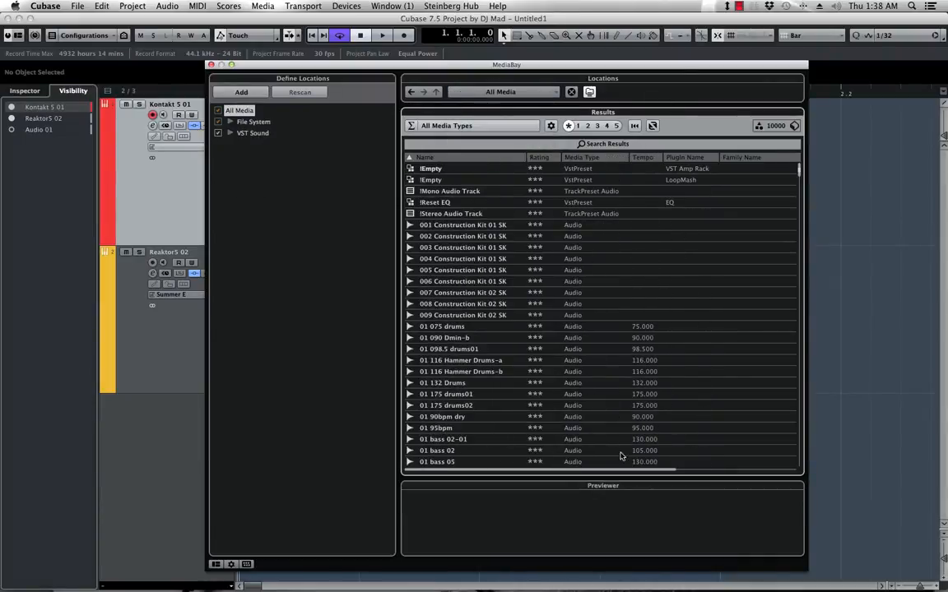
click(588, 145)
text(80)
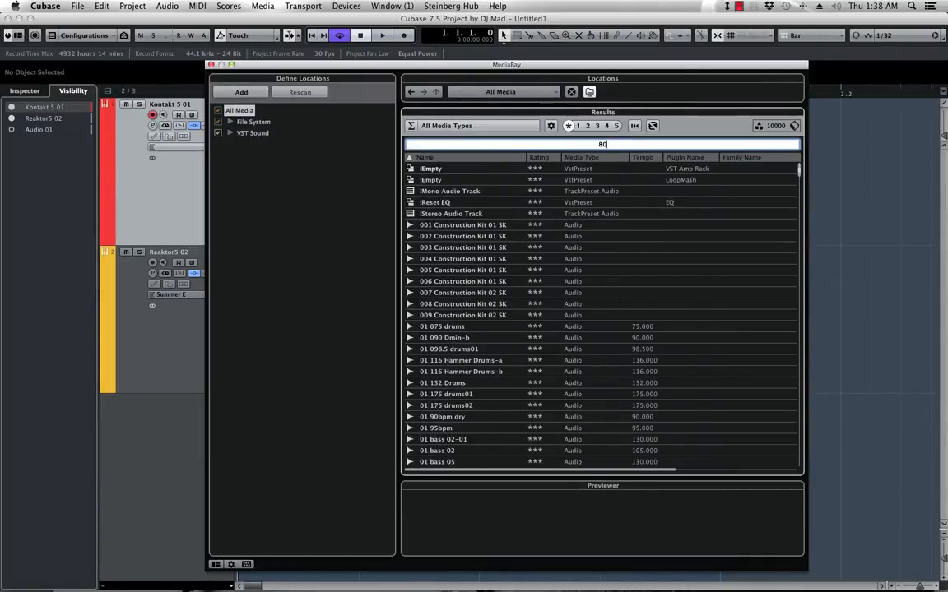
text(8)
key(Return)
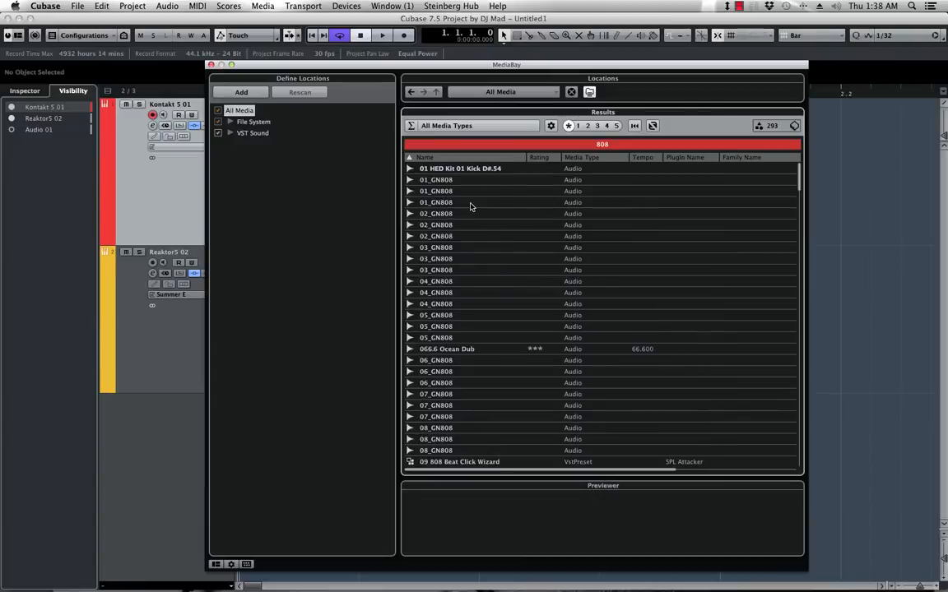
- Audition the 808 samples in the results from 01_GN808 through 03_GN808
click(467, 202)
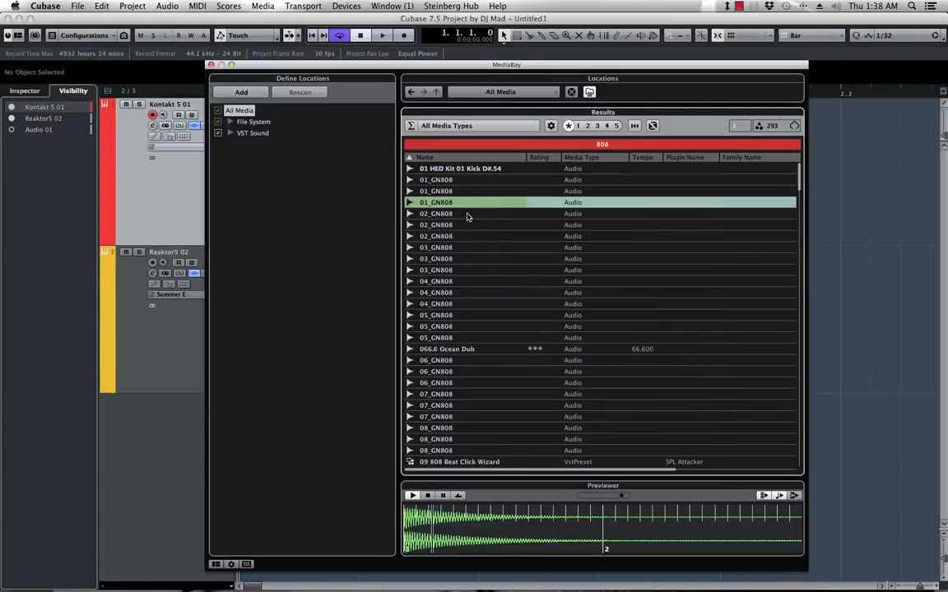
click(467, 215)
click(465, 225)
click(463, 237)
click(459, 248)
click(455, 261)
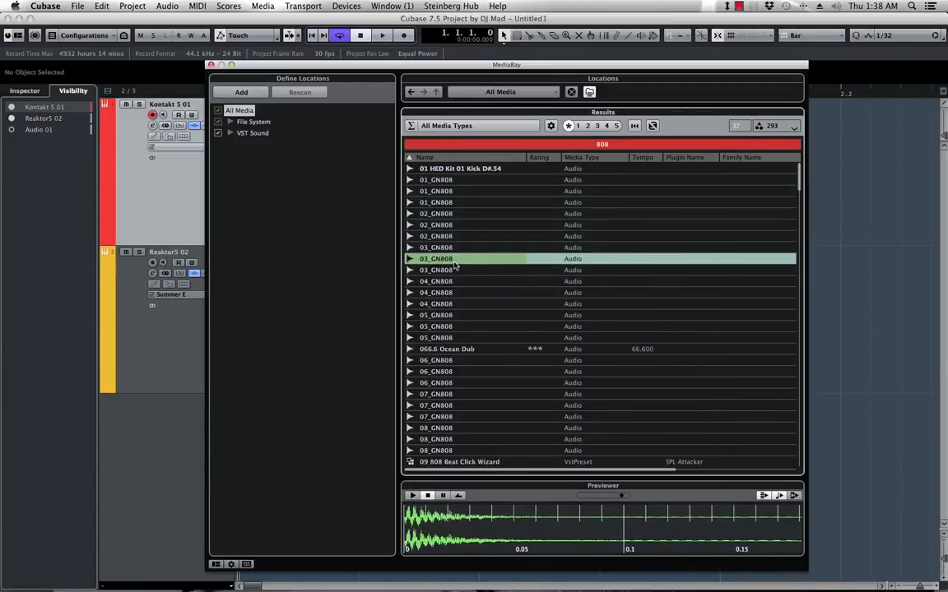
- Preview 01_GN808 with beat alignment to the project turned off, and close MediaBay
click(467, 203)
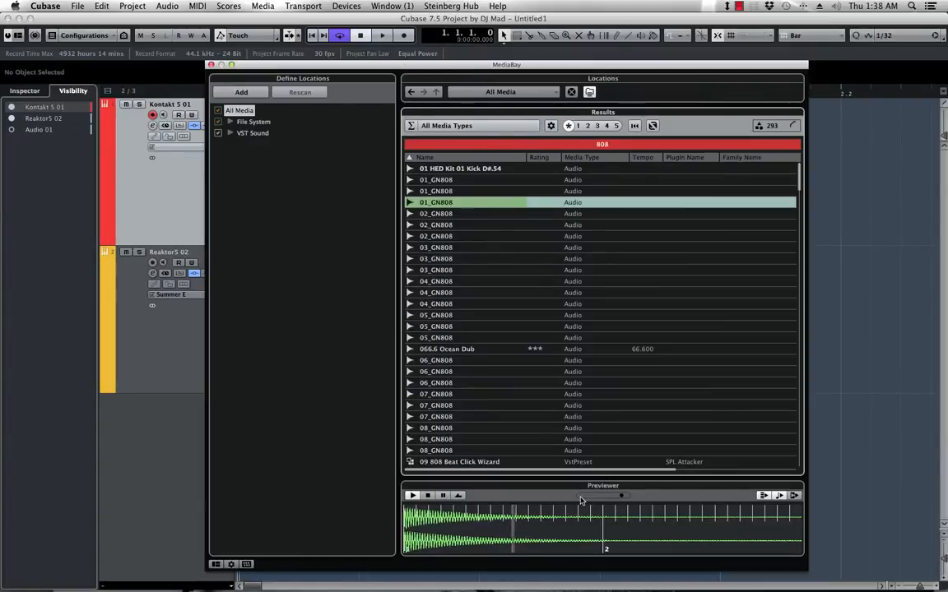
click(780, 496)
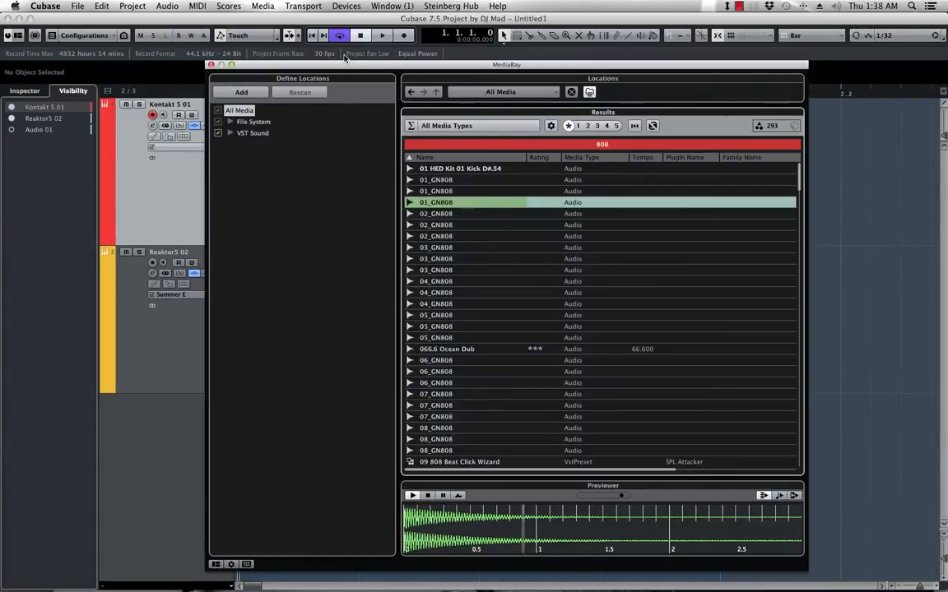
drag(345, 66, 354, 66)
click(220, 65)
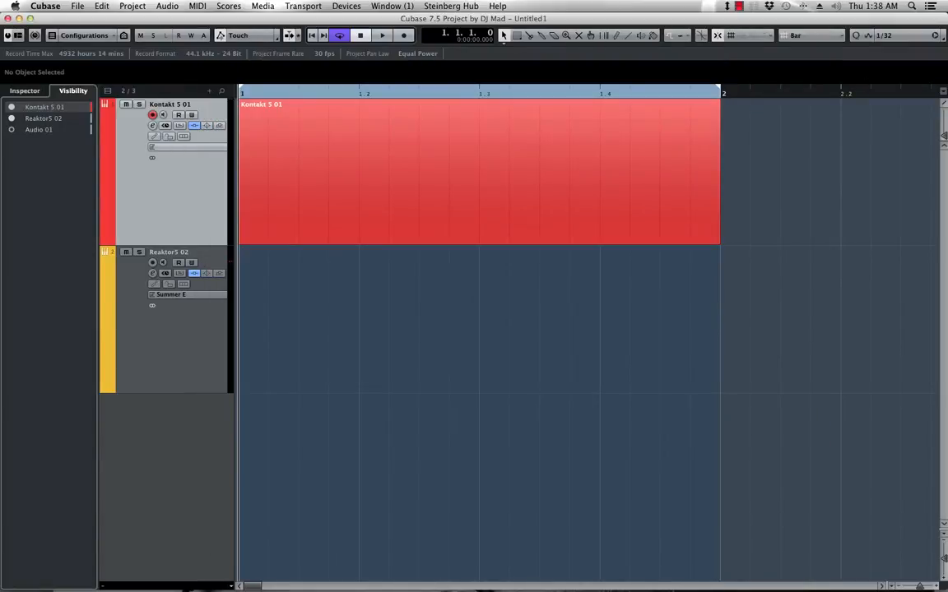
- Open the Kontakt 5 01 instrument window, browse the 808 Warfare patches beside the loaded Clean 808, and clear the window away
click(153, 126)
drag(603, 29, 474, 48)
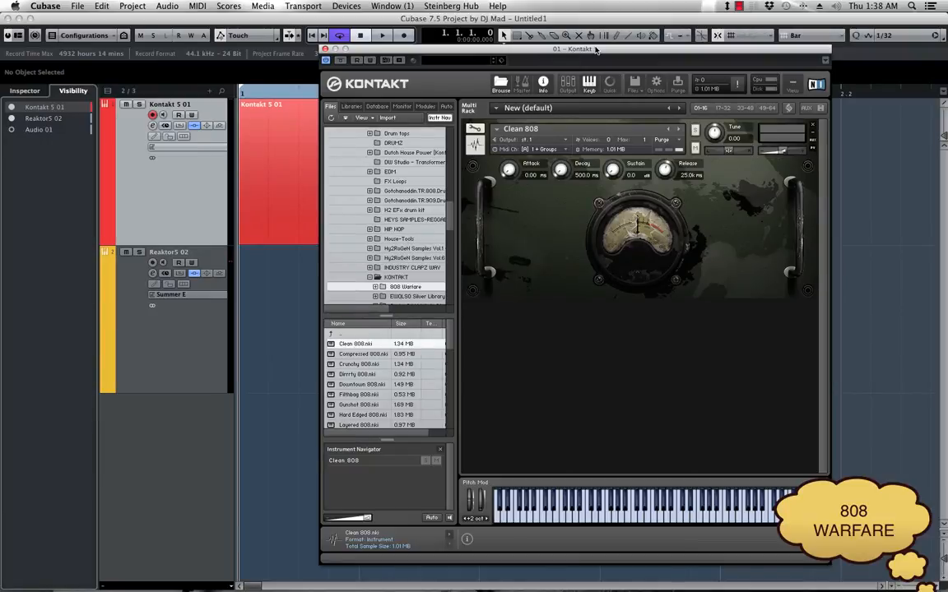
drag(597, 52, 552, 68)
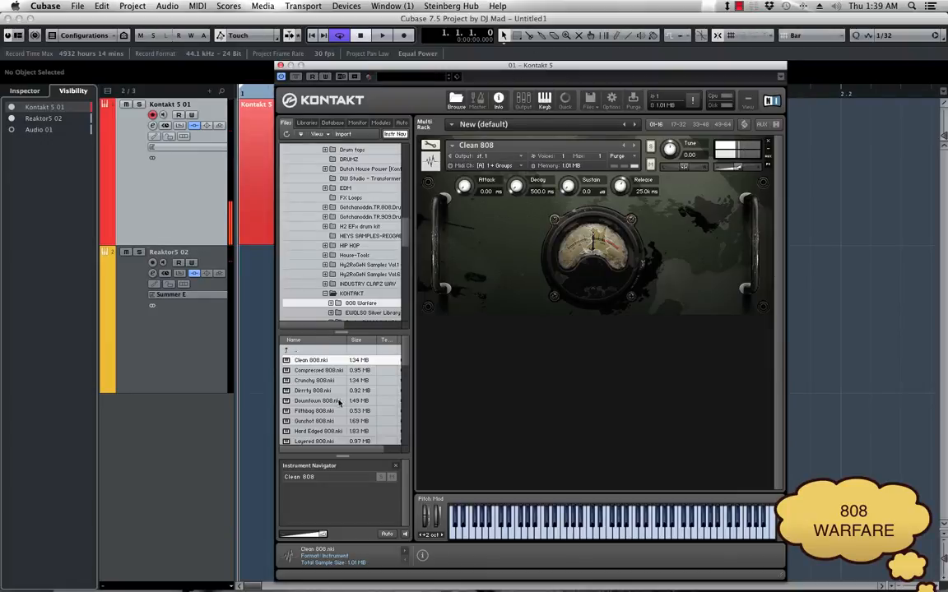
scroll(331, 392, down, 1)
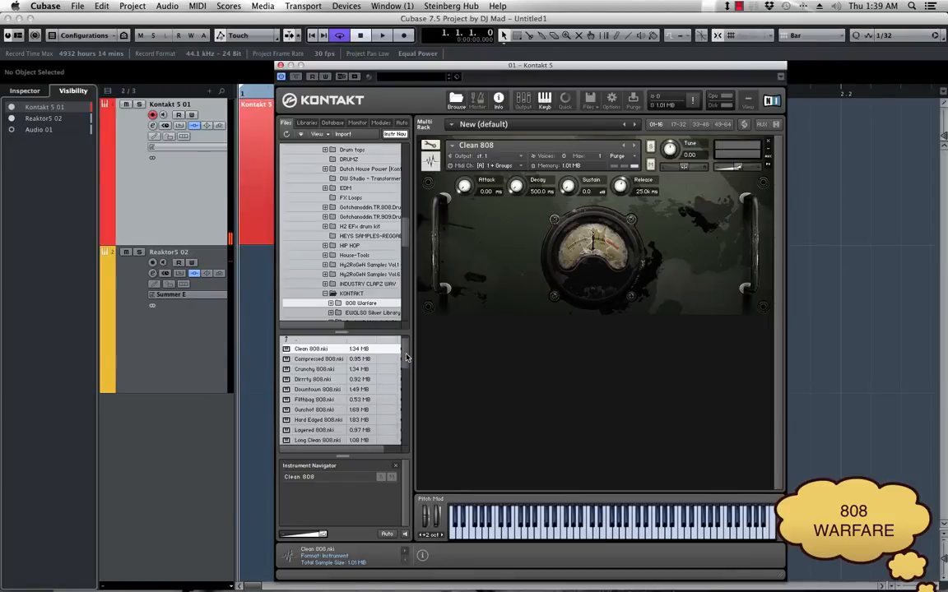
scroll(405, 357, up, 1)
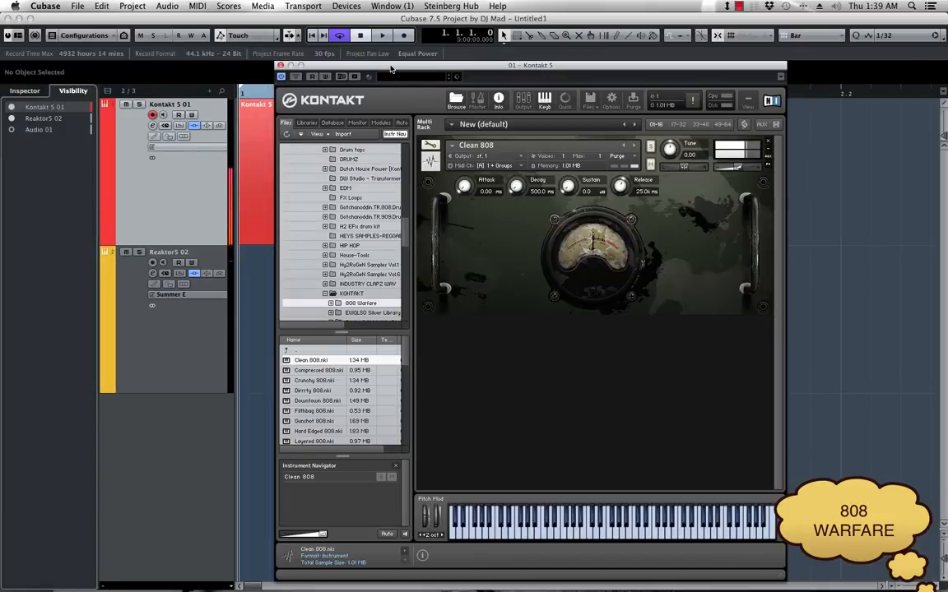
drag(391, 68, 857, 67)
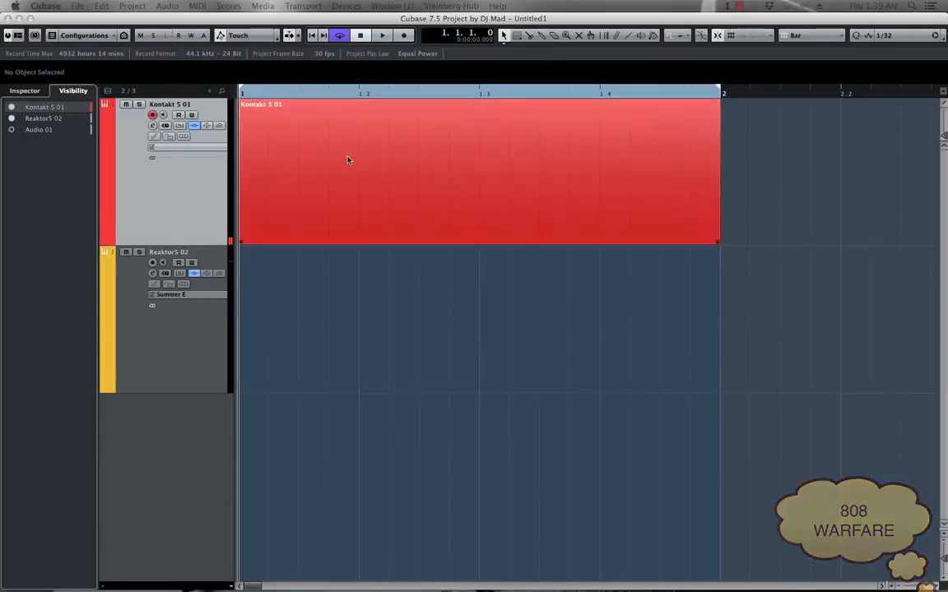
- Open the Kontakt 5 01 part in the Key Editor and set the quantize value to 1/4
double_click(349, 159)
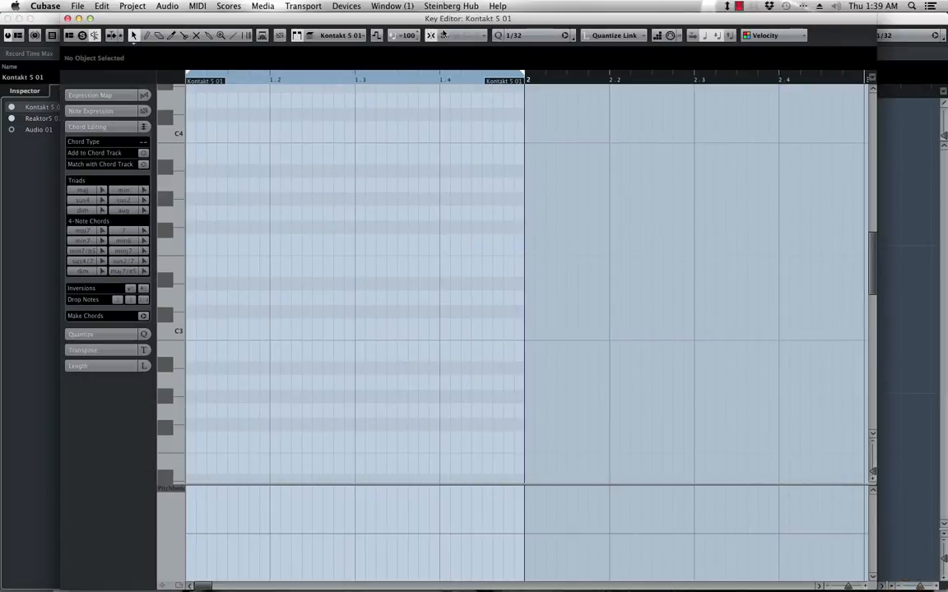
click(531, 35)
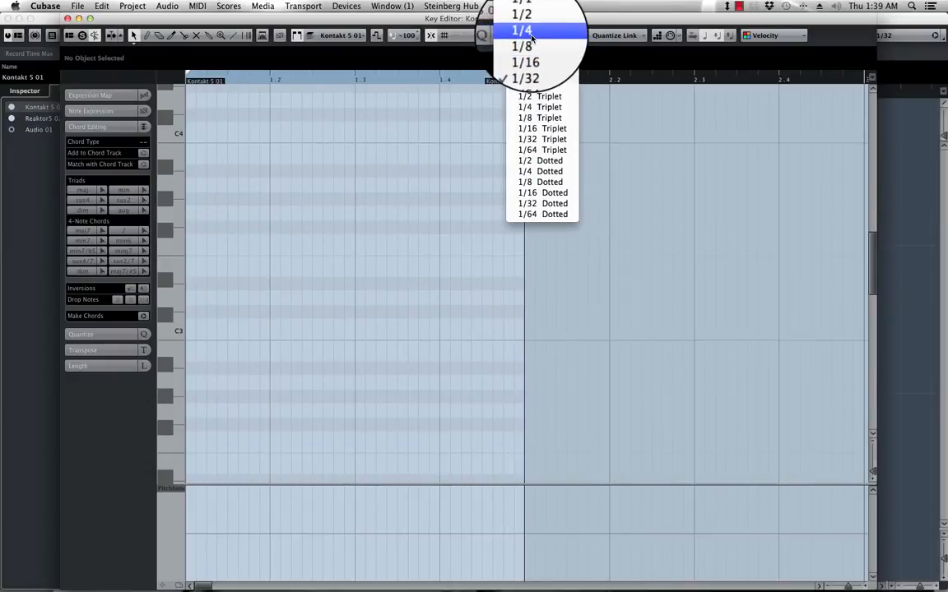
click(532, 37)
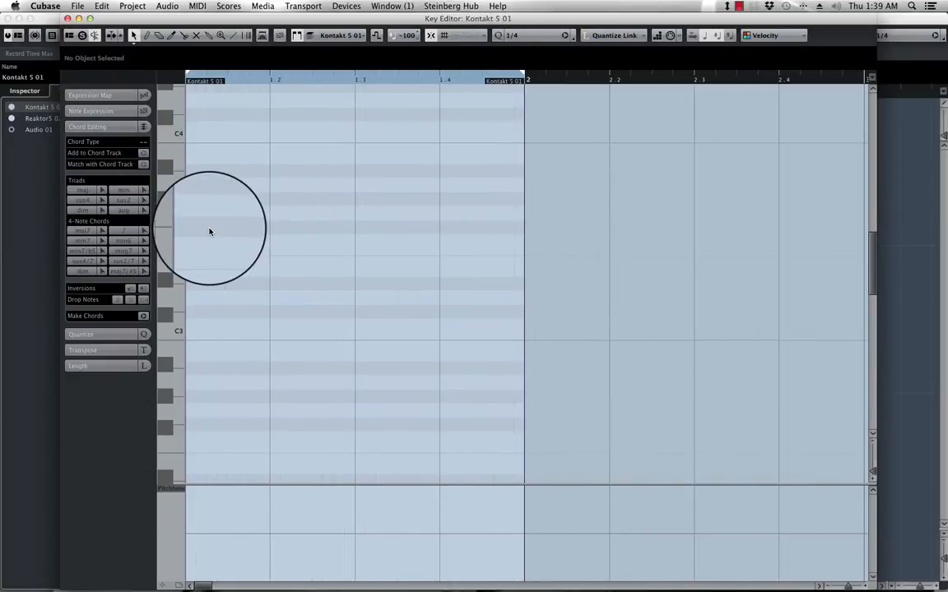
- Draw four quarter notes on G3 across bar 1 with the Line tool, play them, and return the cursor to the start
right_click(313, 212)
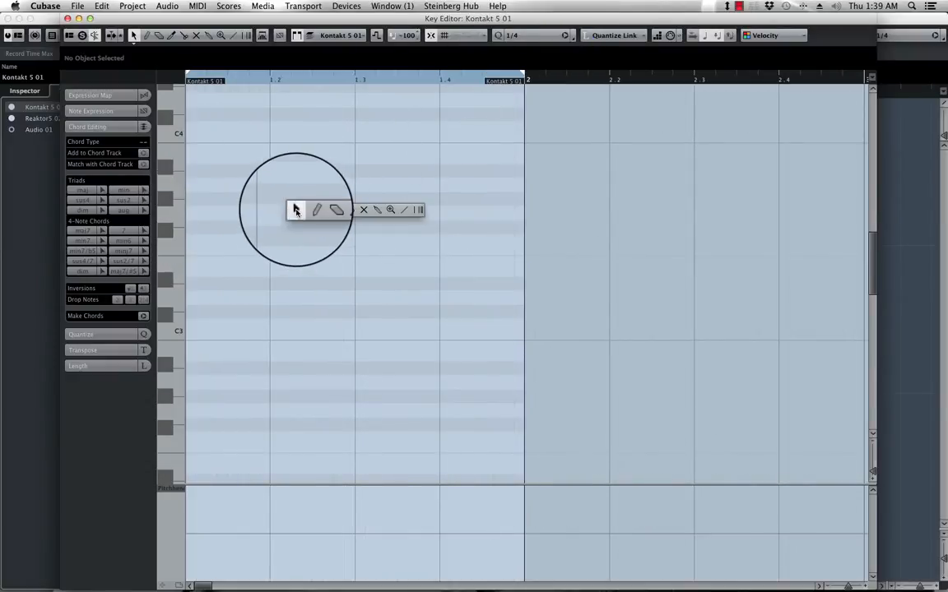
click(404, 211)
drag(191, 214, 510, 215)
key(space)
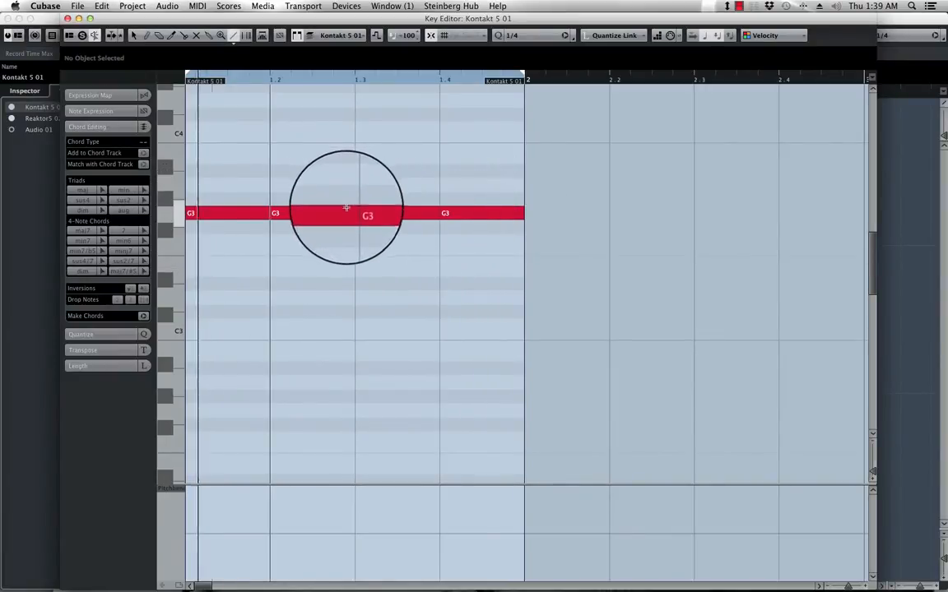
key(space)
key(1)
key(KP_Decimal)
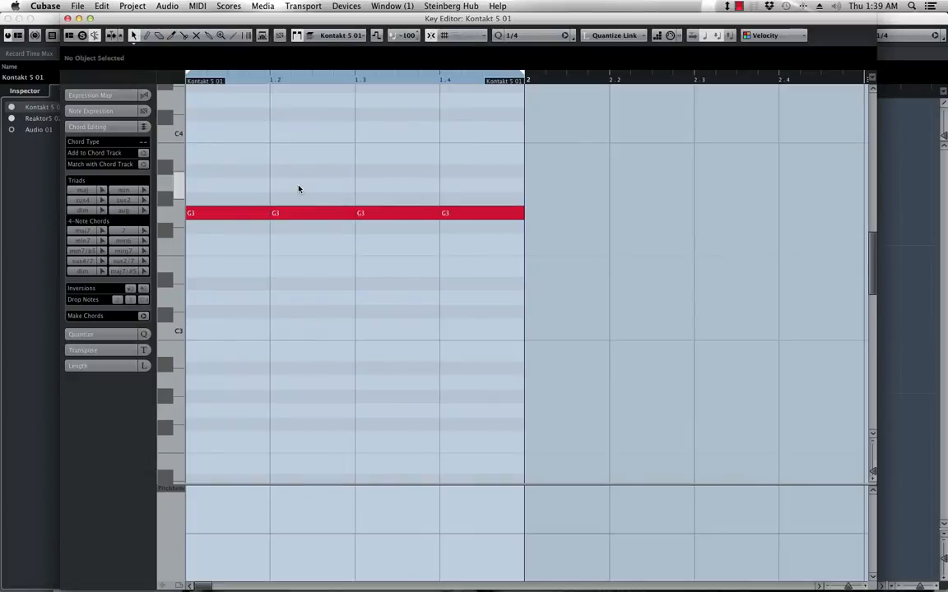
- Transpose all four notes down one octave to G2, play them back, and close the Key Editor
drag(237, 194, 586, 241)
key(shift+Down)
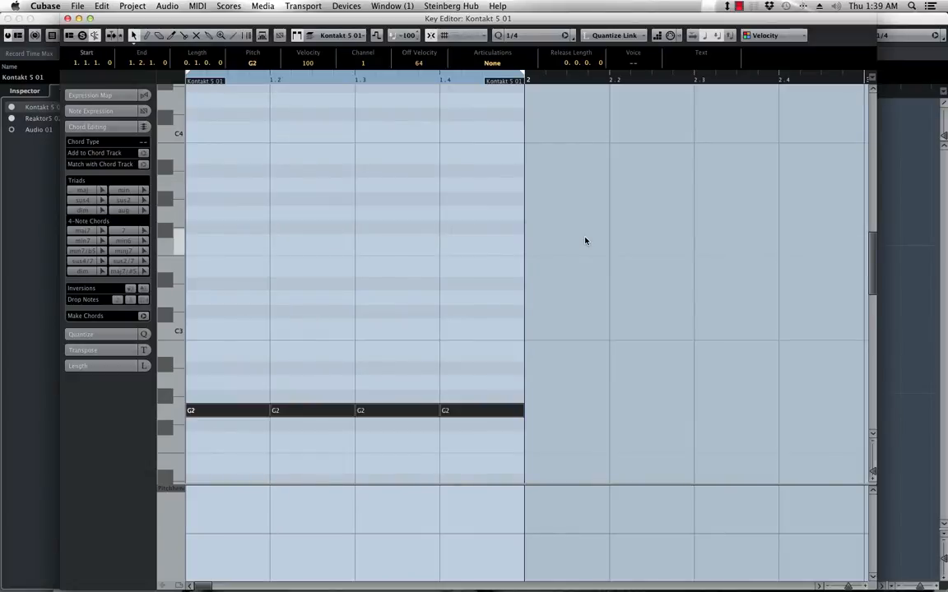
key(space)
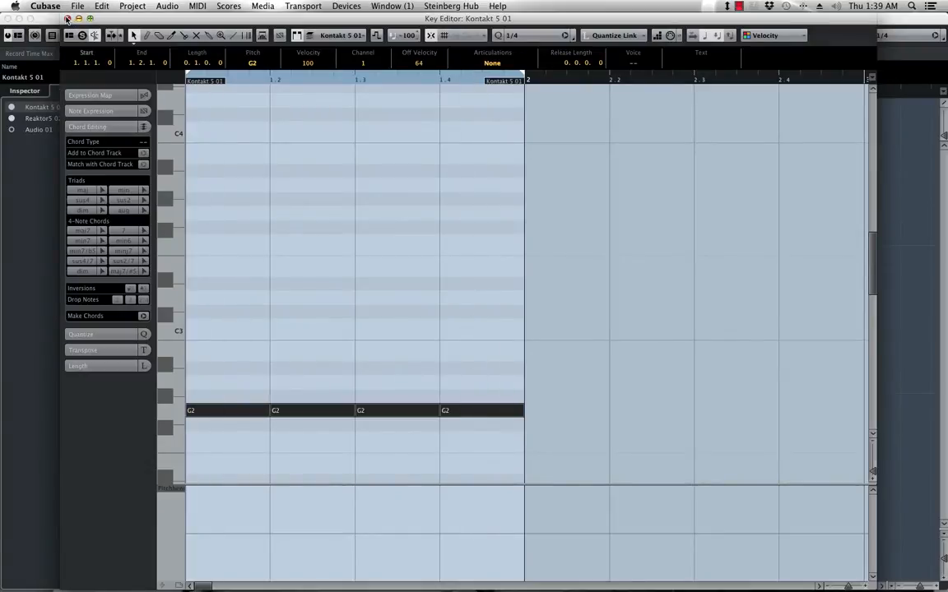
click(67, 18)
- Lower the Clean 808 patch's Release to 0.26 ms in Kontakt while the loop plays, and clear the instrument window away
click(179, 125)
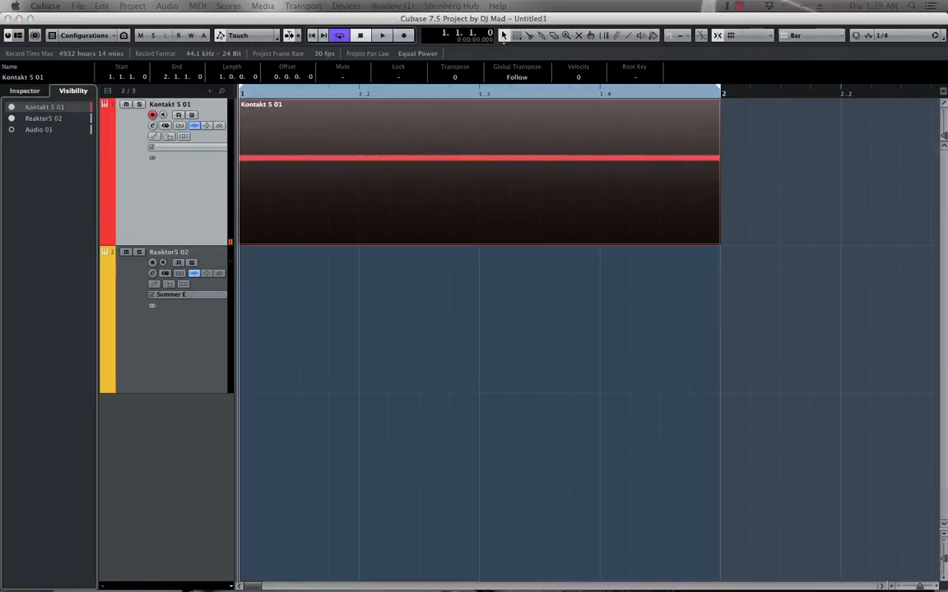
drag(455, 94, 543, 88)
key(space)
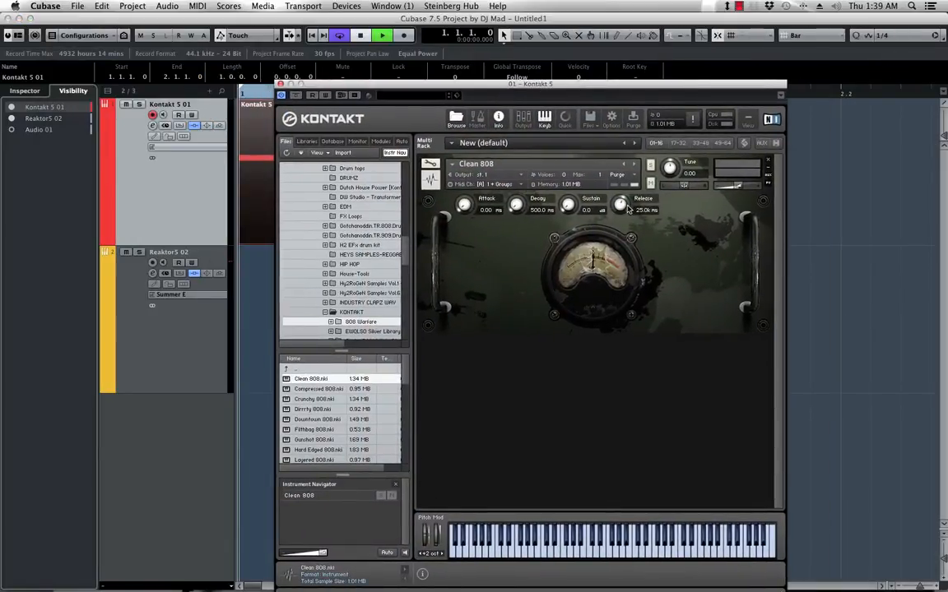
drag(623, 205, 631, 289)
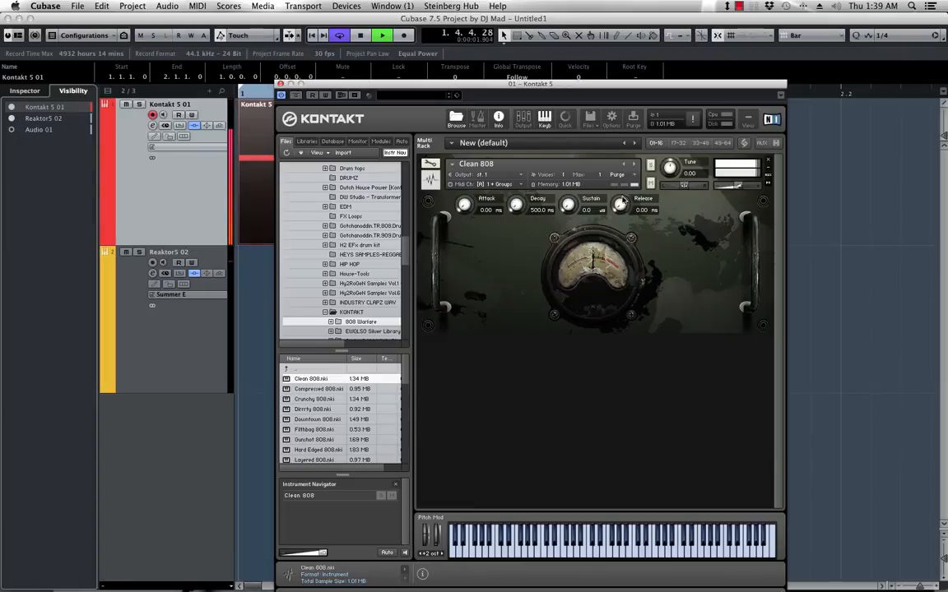
mouse_move(621, 209)
mouse_down()
mouse_move(622, 143)
mouse_move(619, 211)
mouse_up()
key(space)
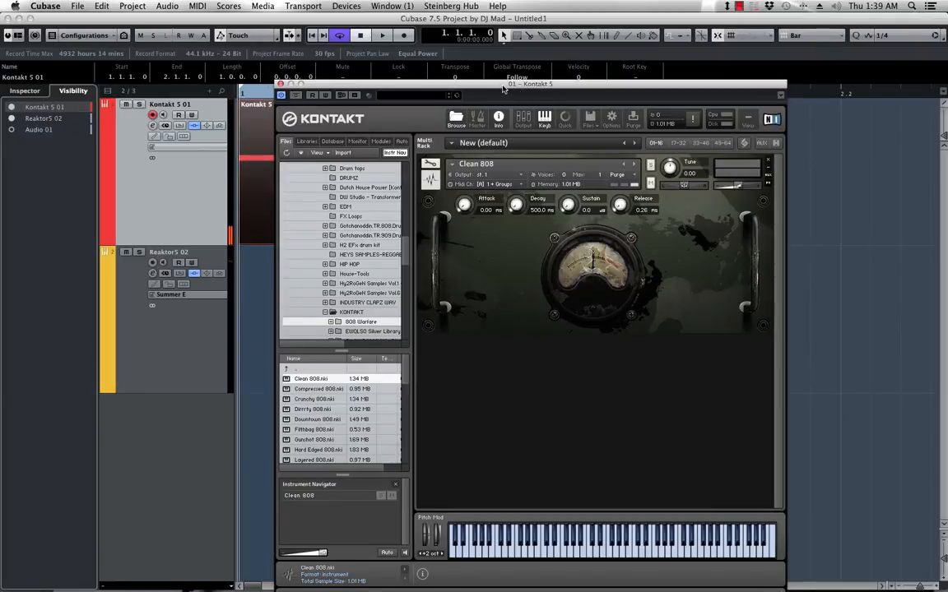
drag(503, 86, 529, 85)
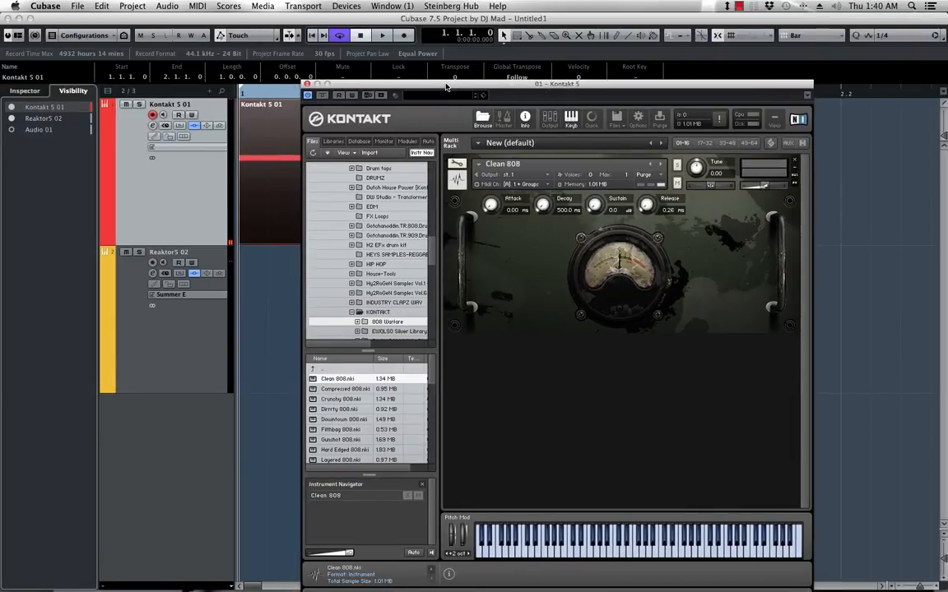
drag(447, 87, 947, 83)
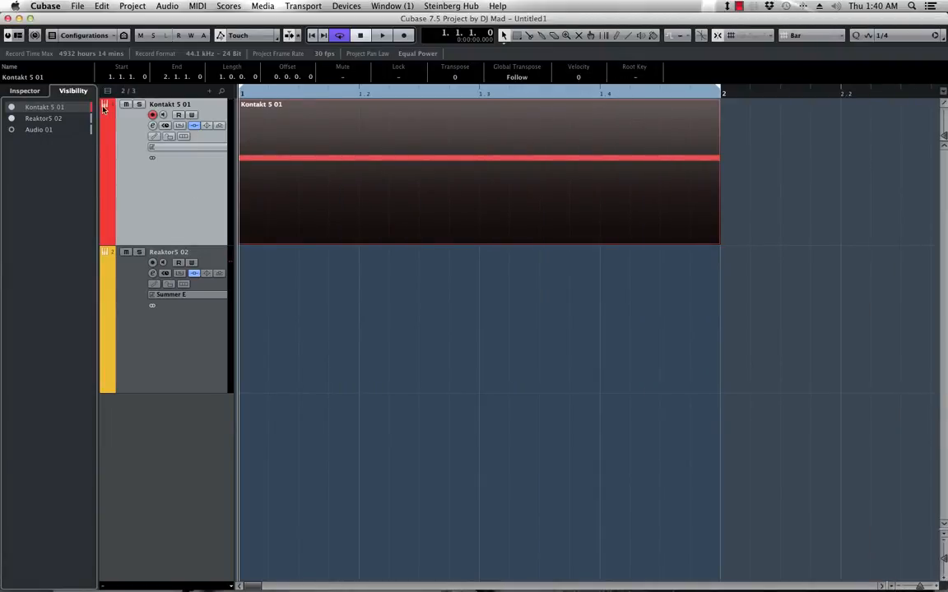
- Open the channel settings of the Kontakt 5 01 track and switch off the TransX Wide Stereo and VolumeShaper3 inserts
click(152, 125)
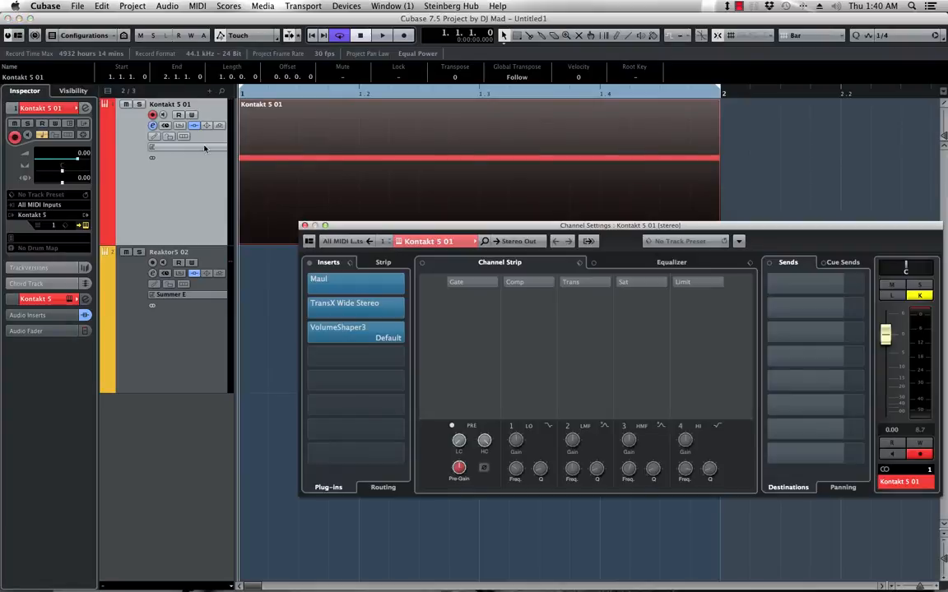
drag(455, 234, 333, 215)
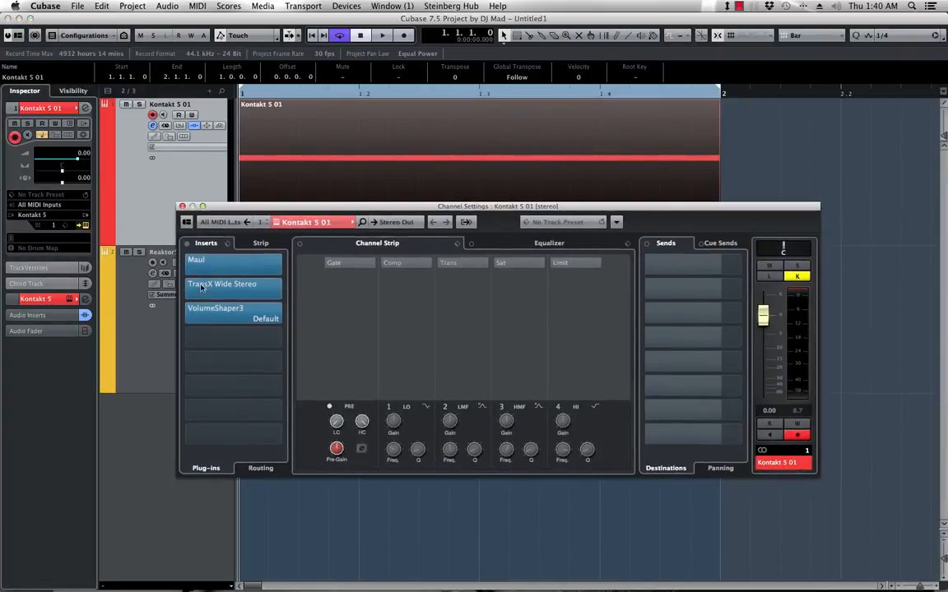
drag(275, 209, 376, 241)
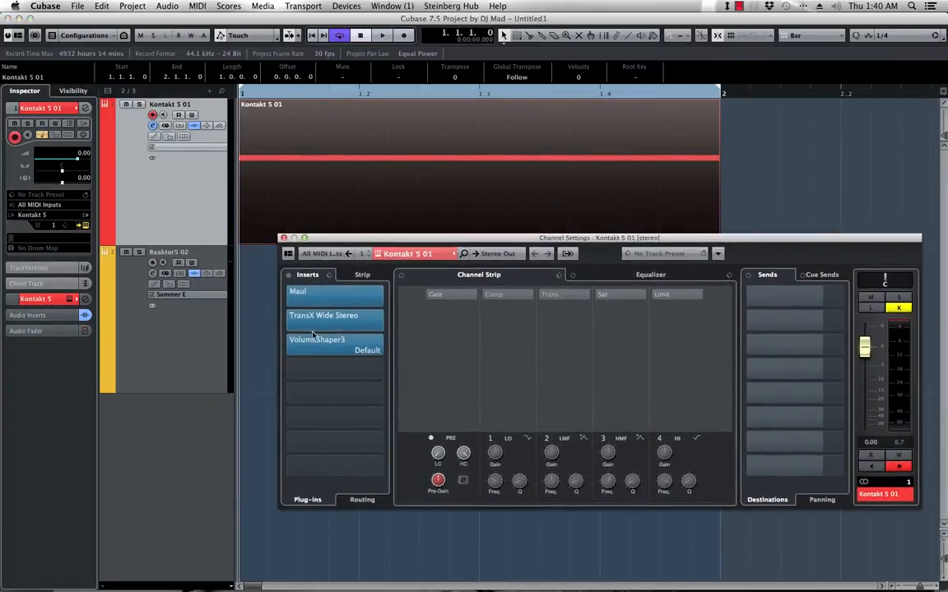
click(287, 322)
click(287, 345)
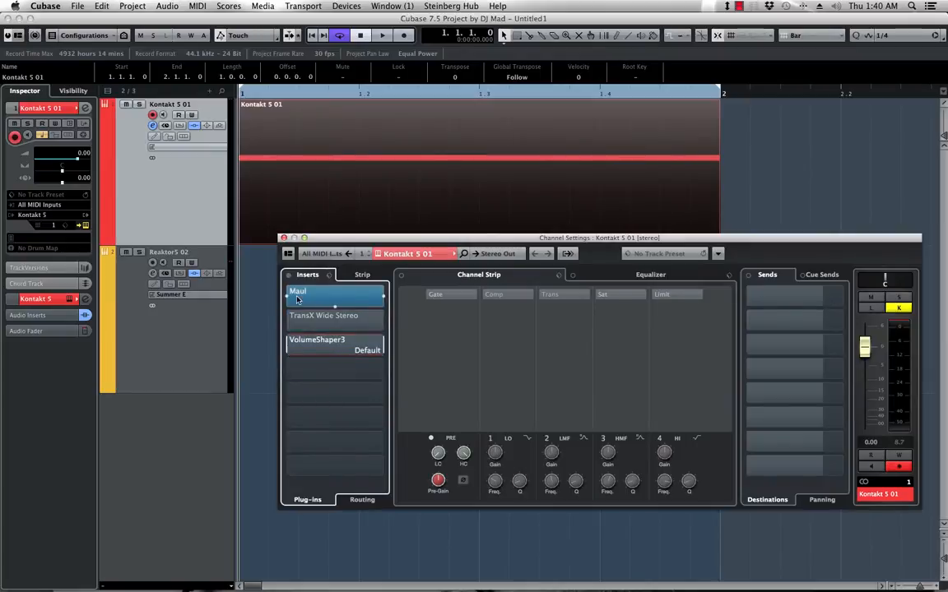
- Open the Maul insert on the Kontakt 5 01 channel and position its window in front of the channel settings
click(344, 297)
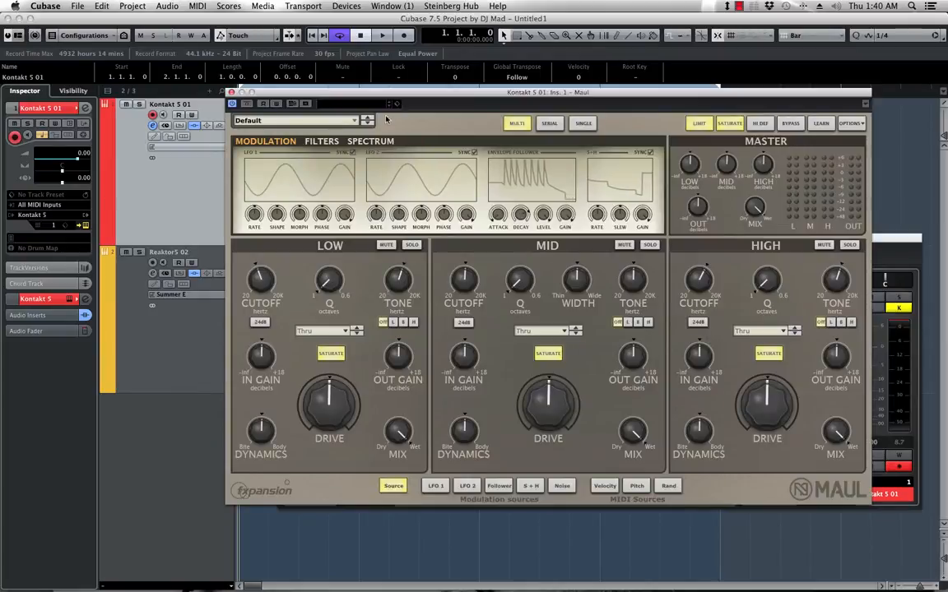
drag(414, 97, 386, 94)
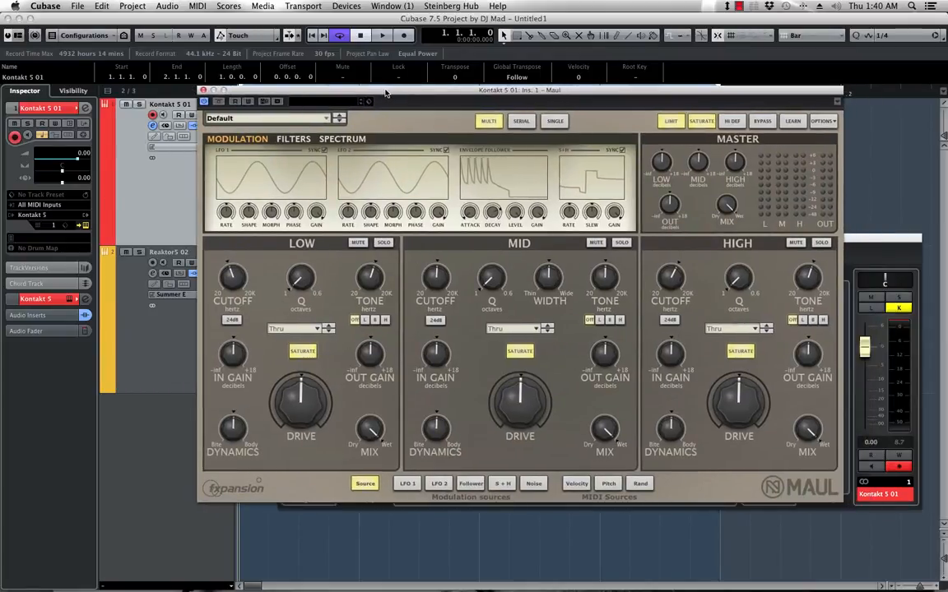
drag(385, 95, 307, 92)
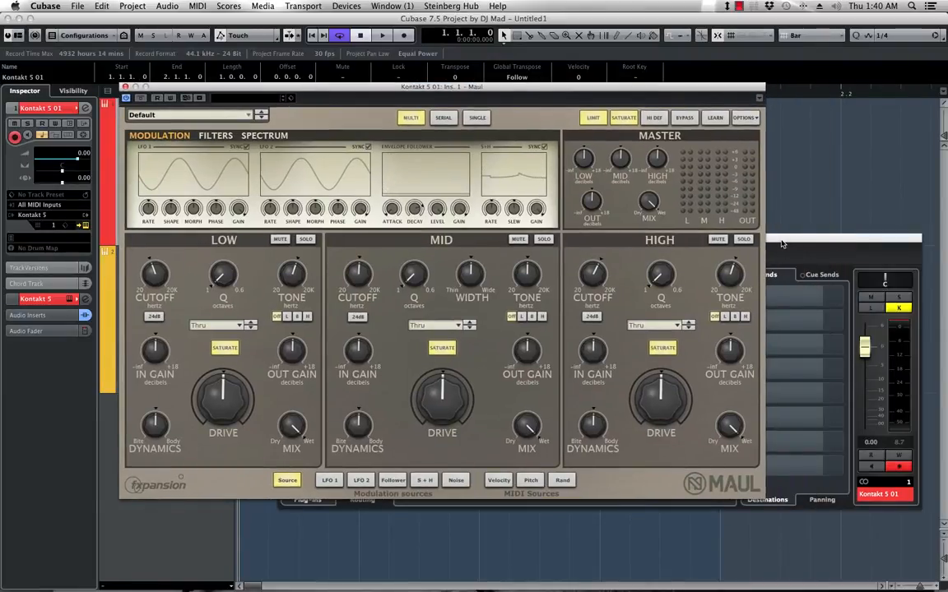
drag(782, 244, 764, 281)
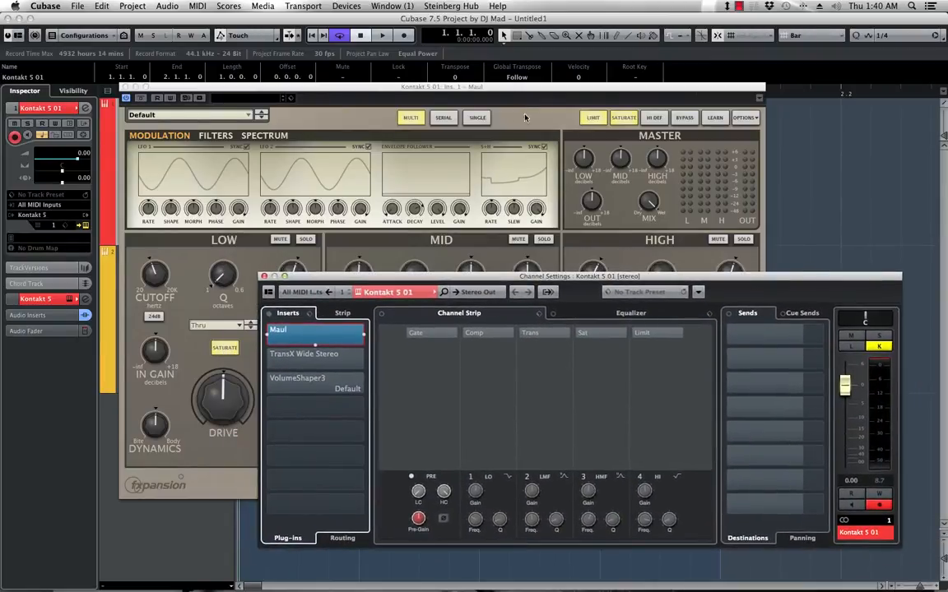
drag(496, 92, 539, 77)
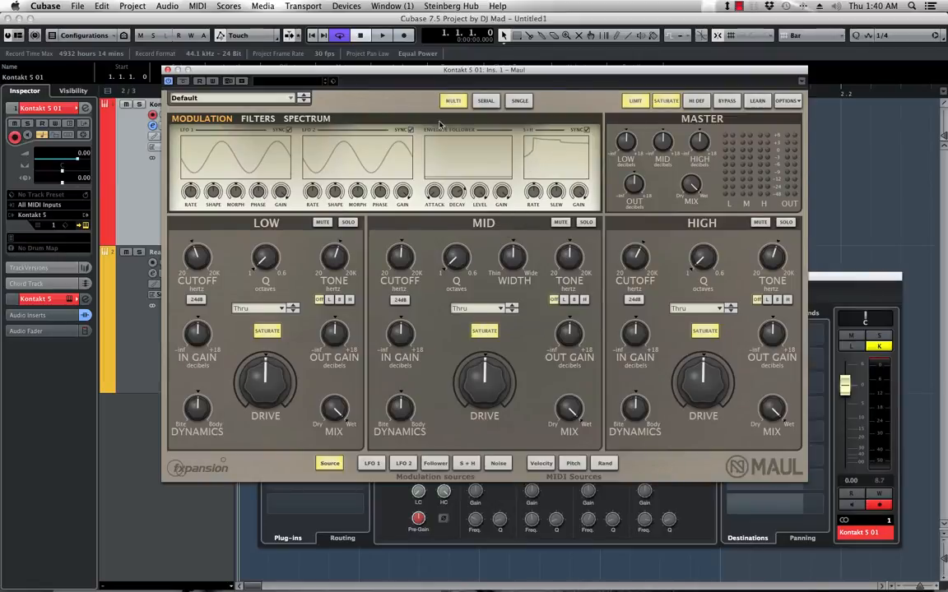
drag(428, 75, 474, 99)
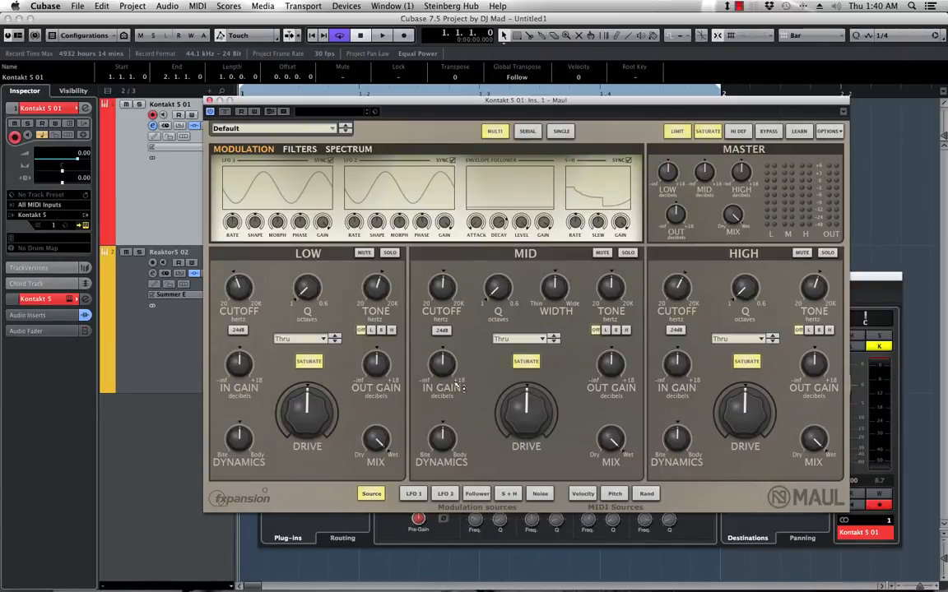
- Set the distortion type of Maul's low band to Diff from the Distort group
click(322, 342)
mouse_move(298, 372)
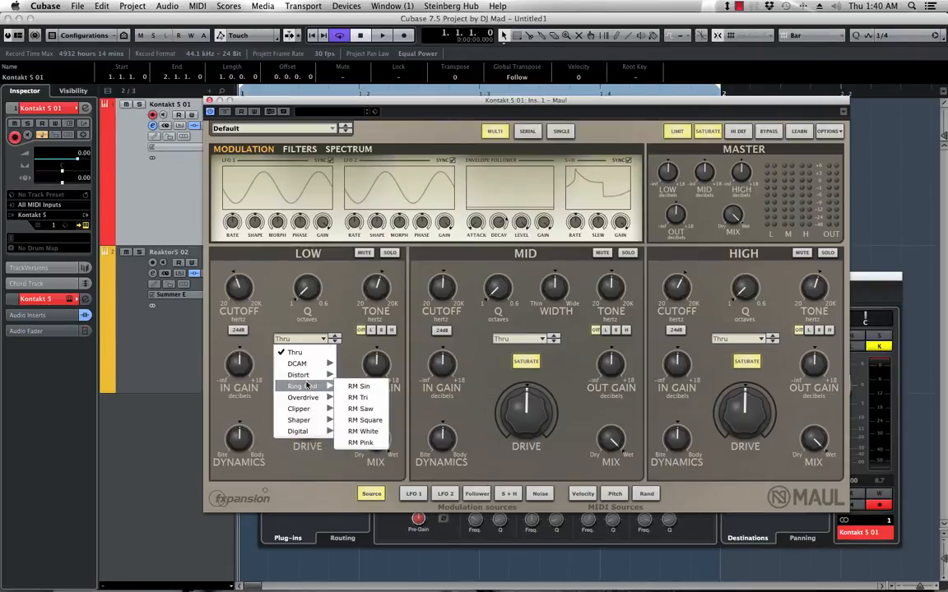
click(261, 342)
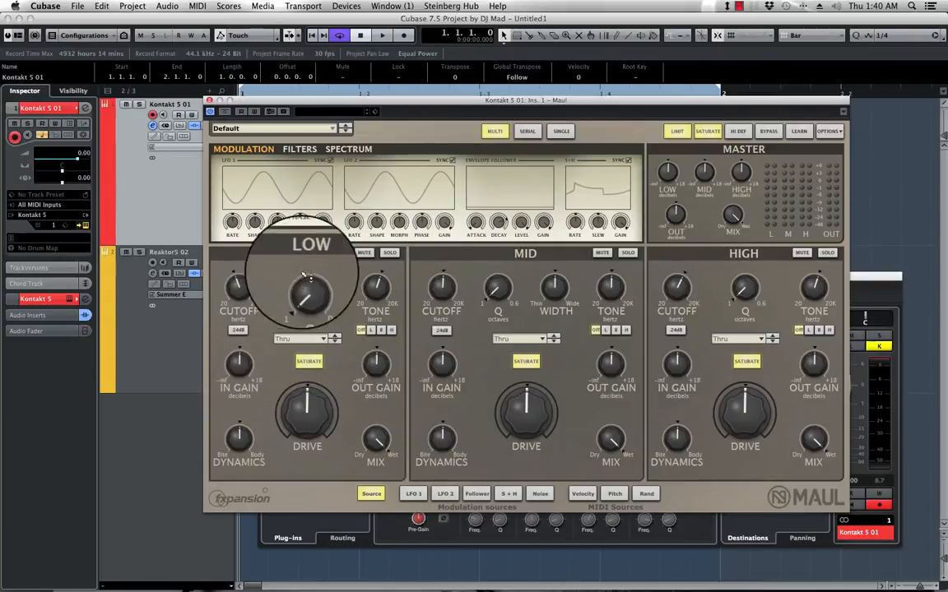
click(320, 341)
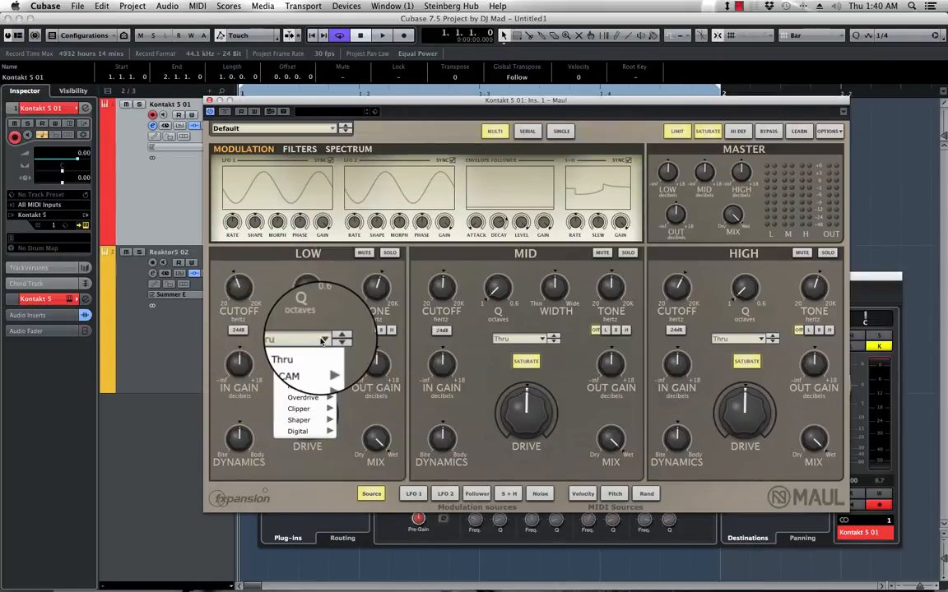
mouse_move(296, 376)
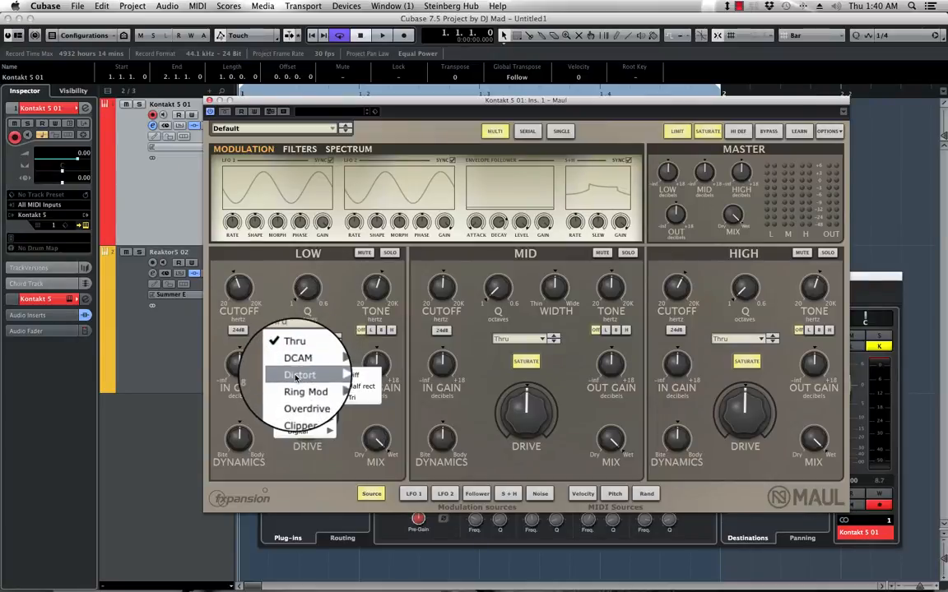
click(356, 378)
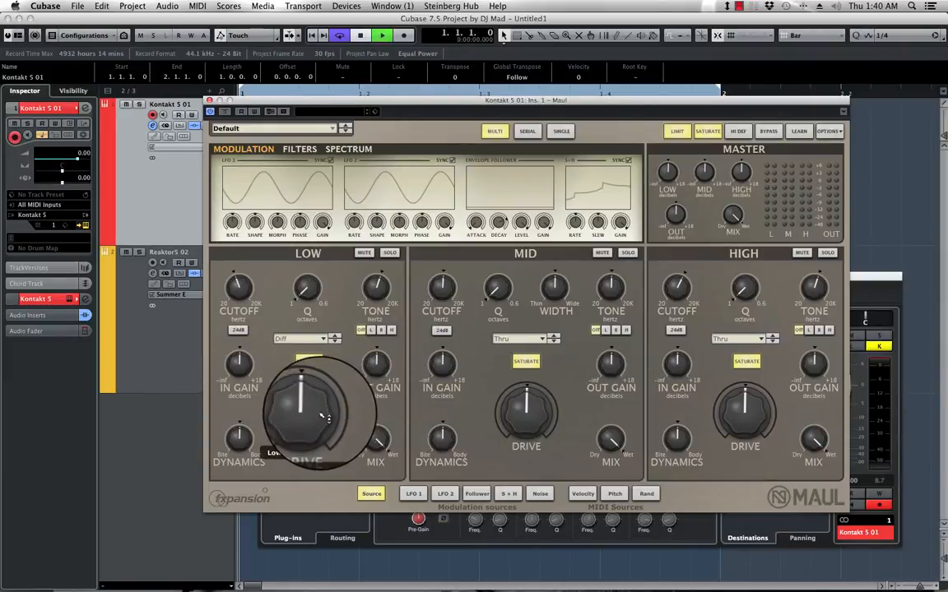
- Reduce Maul's low band drive to 39% while the loop plays
key(space)
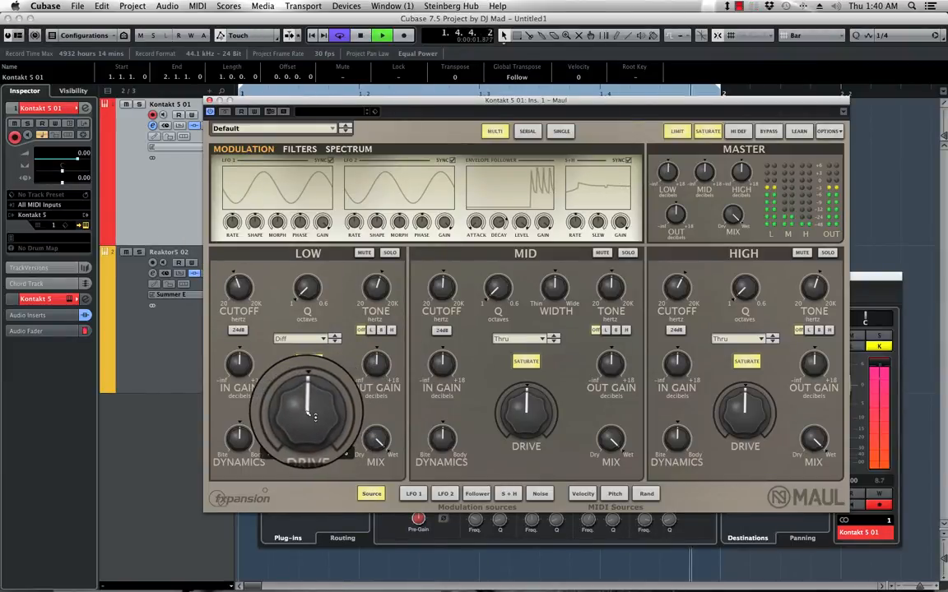
mouse_move(314, 417)
mouse_down()
mouse_move(303, 470)
mouse_move(307, 434)
mouse_up()
key(space)
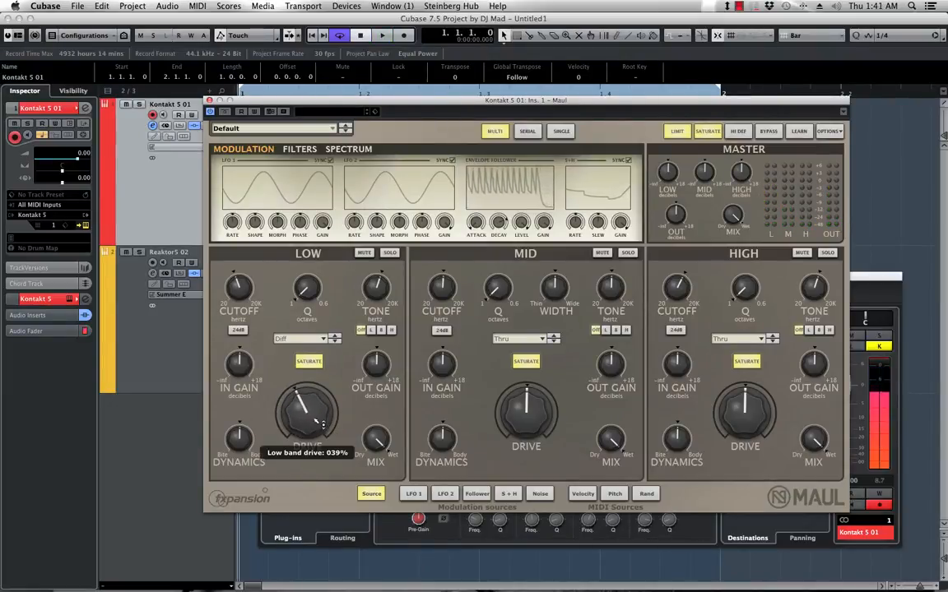
- Reduce Maul's low band mix to 56% while the loop plays
mouse_move(384, 446)
key(space)
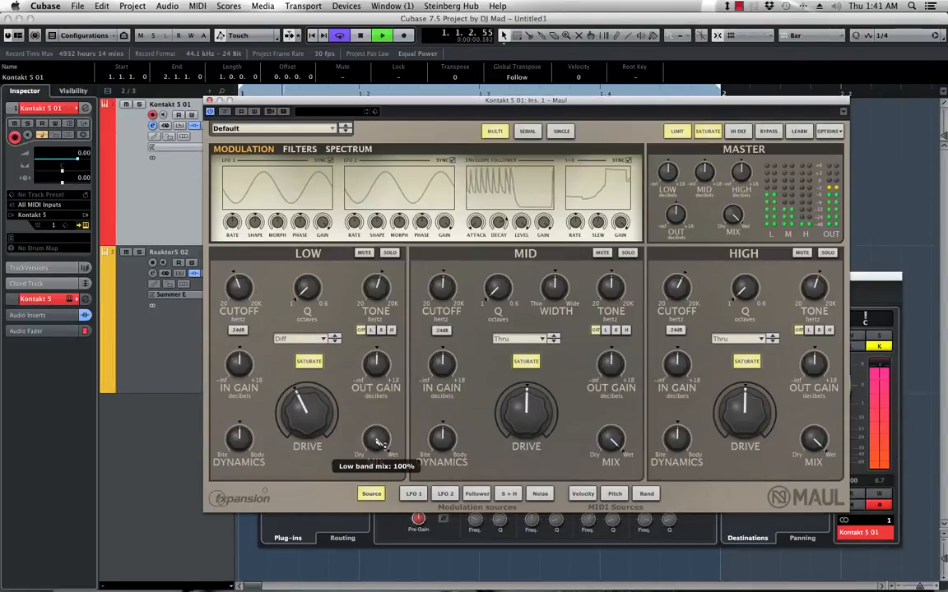
drag(383, 445, 364, 384)
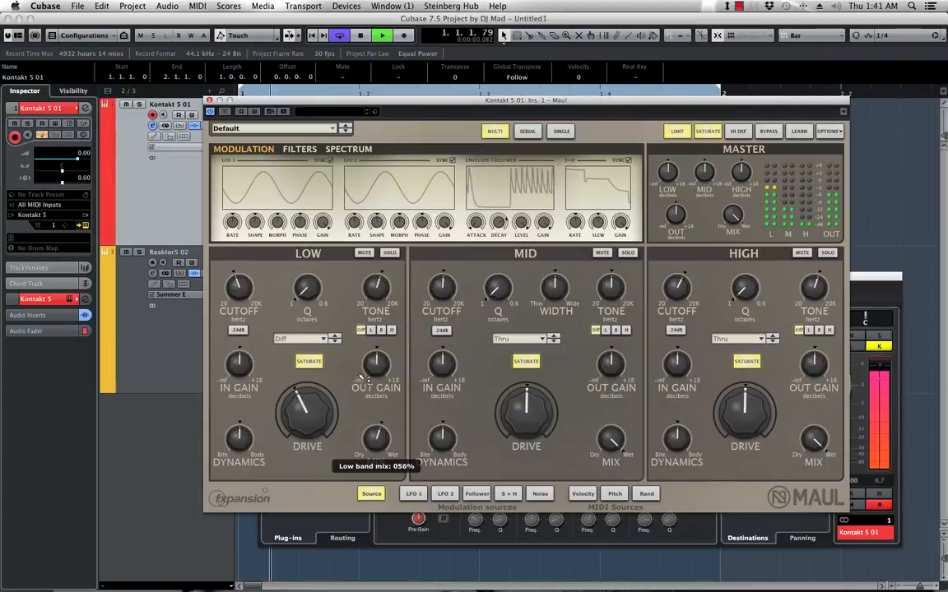
key(space)
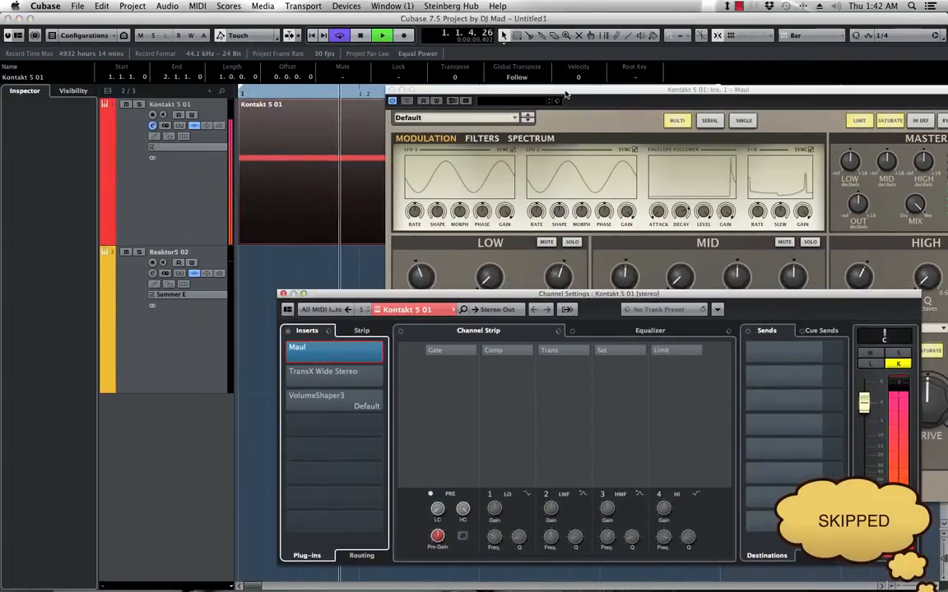
- Bring the Maul window back to the front, stop playback, and set the low band mix to 31%
drag(566, 90, 451, 92)
key(space)
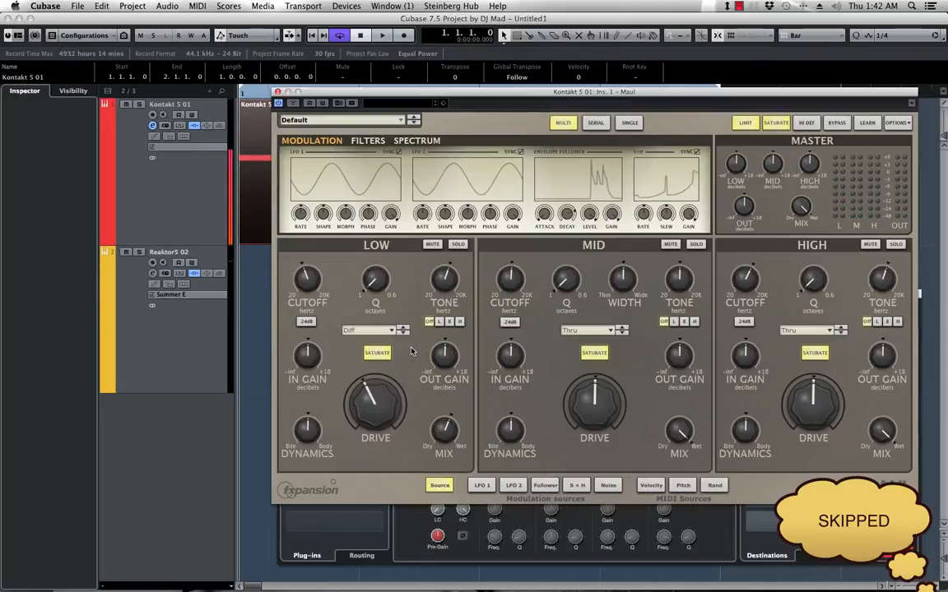
mouse_move(443, 354)
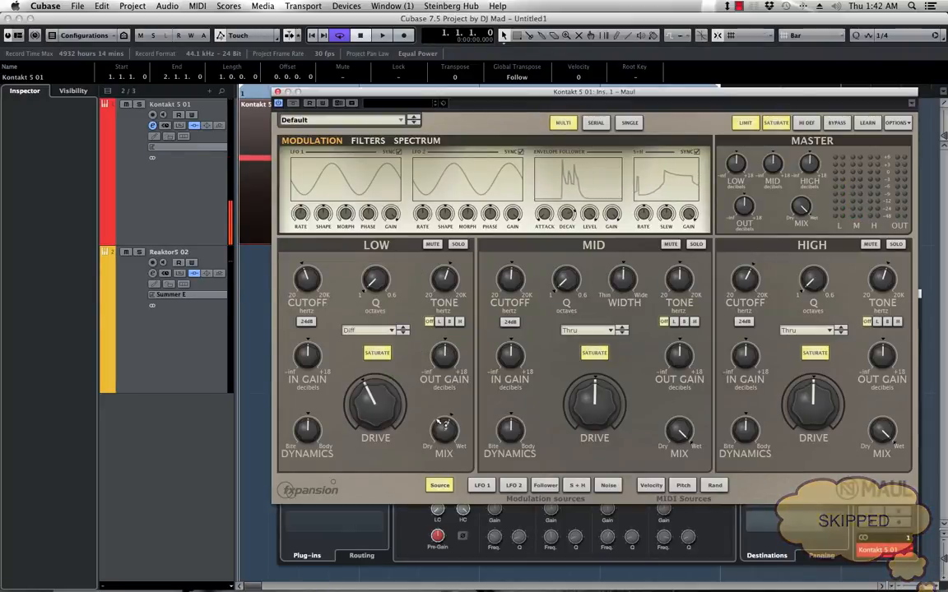
mouse_move(444, 432)
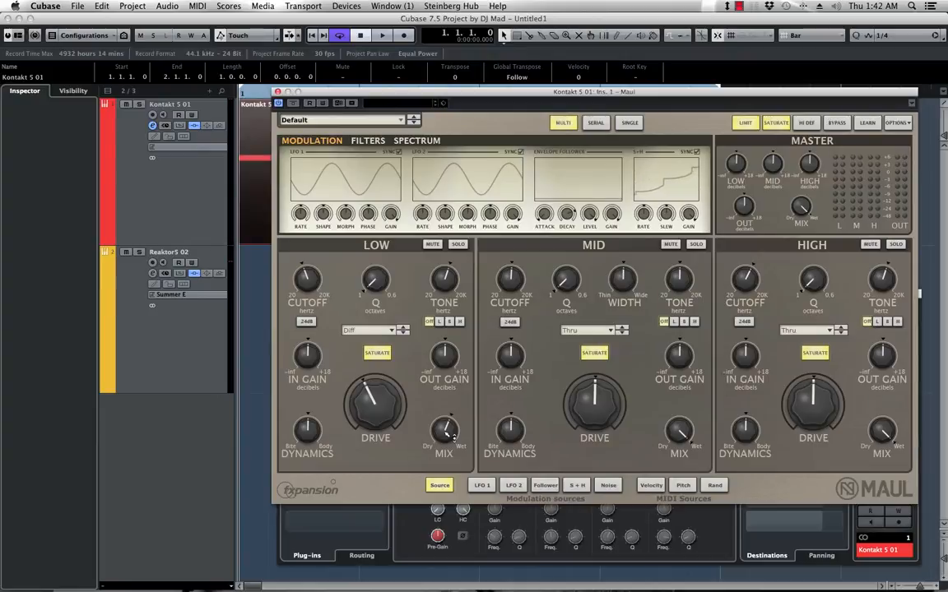
drag(452, 436, 444, 475)
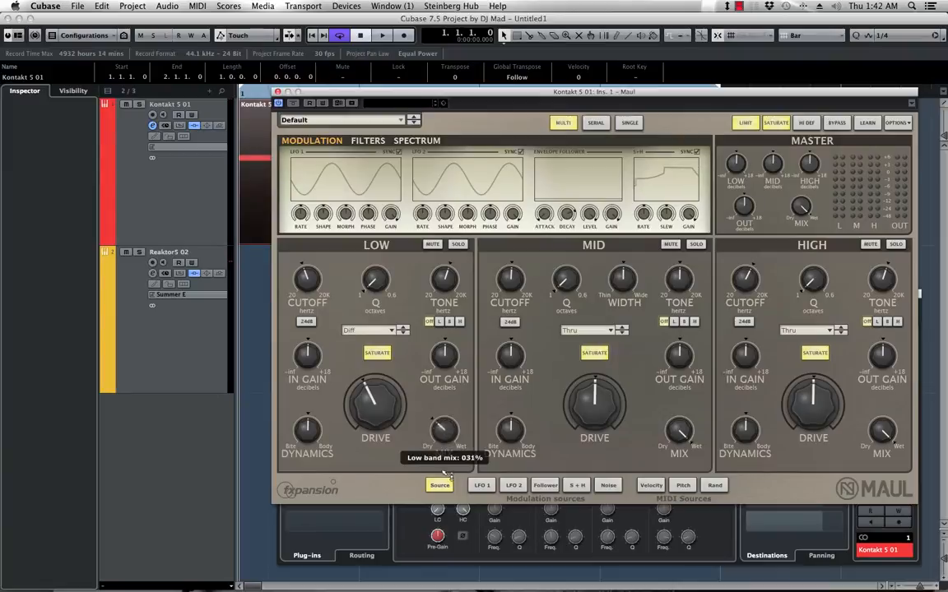
- Compare the loop with Maul's low band mix at 0%, and set the mix to 48%
key(space)
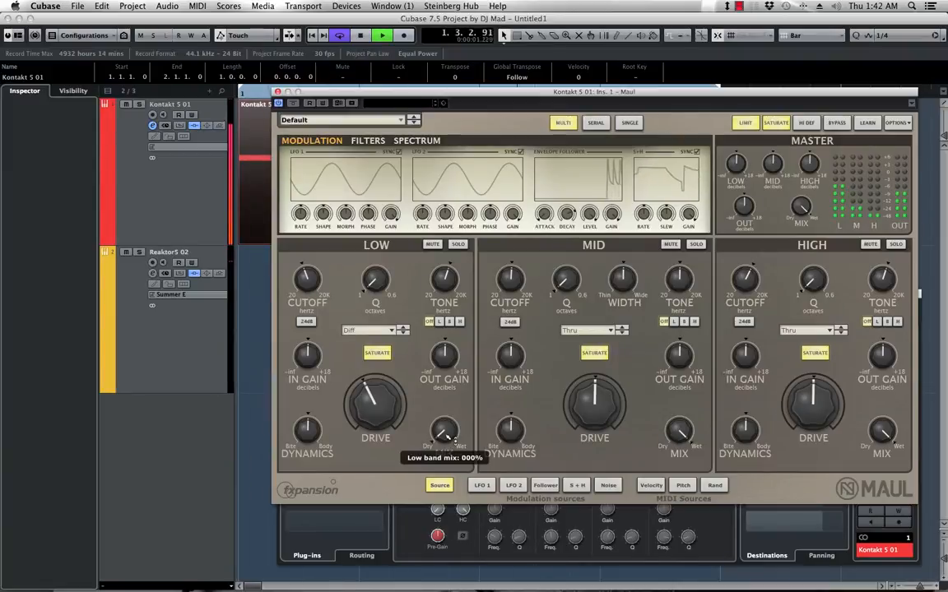
key(space)
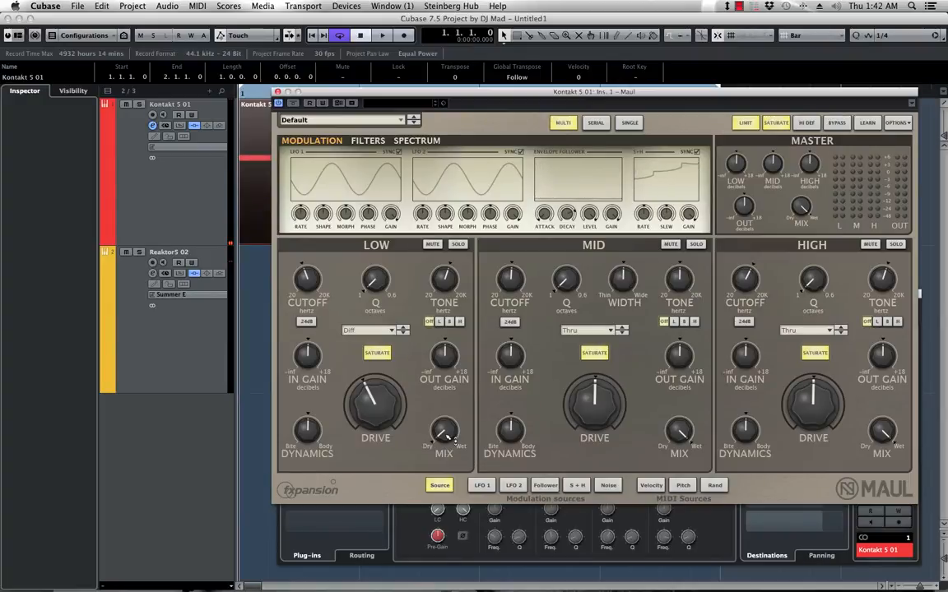
mouse_move(450, 436)
drag(449, 436, 447, 411)
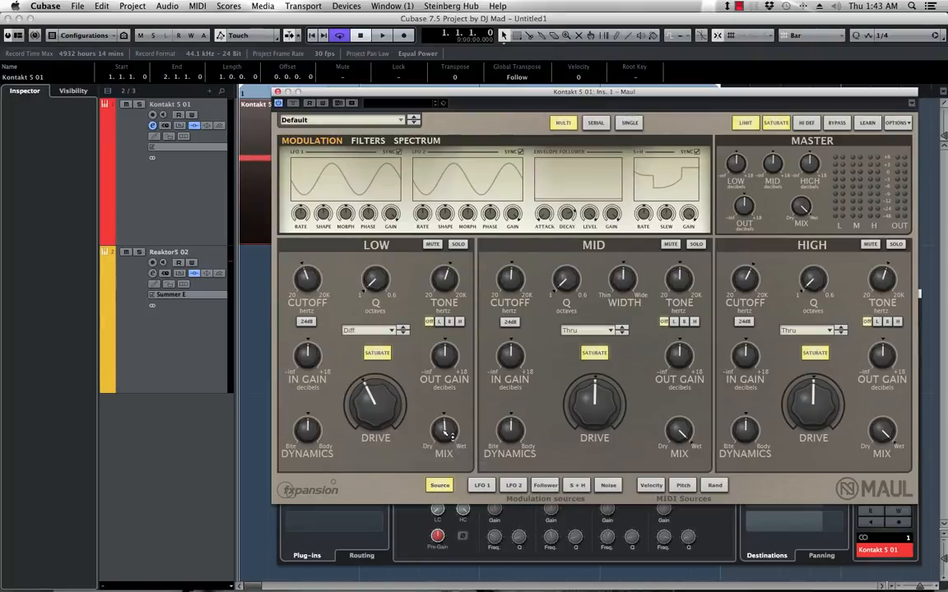
key(space)
mouse_move(445, 432)
mouse_down()
mouse_move(443, 320)
mouse_move(432, 443)
mouse_move(427, 425)
mouse_move(440, 439)
mouse_move(430, 437)
mouse_up()
key(space)
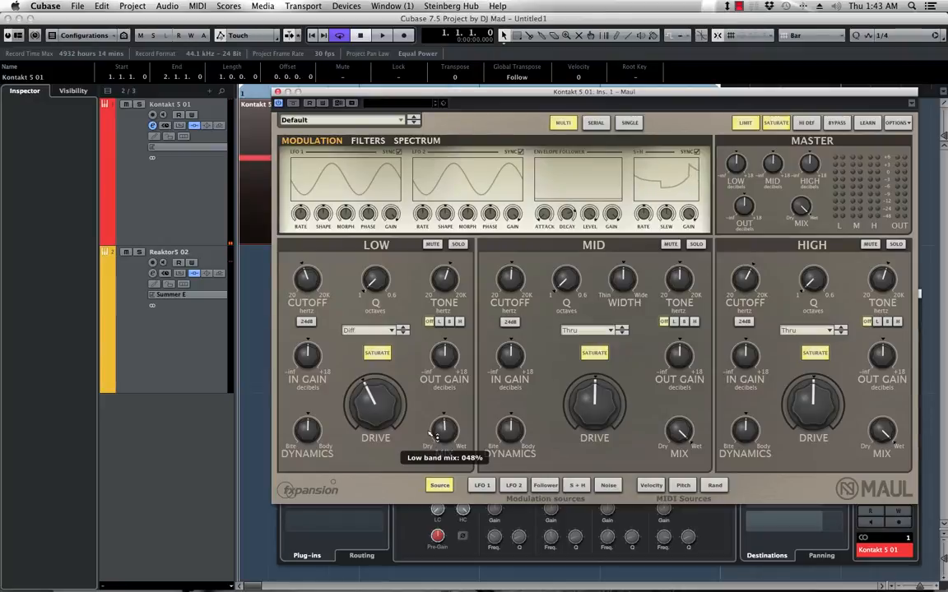
drag(429, 436, 438, 415)
key(space)
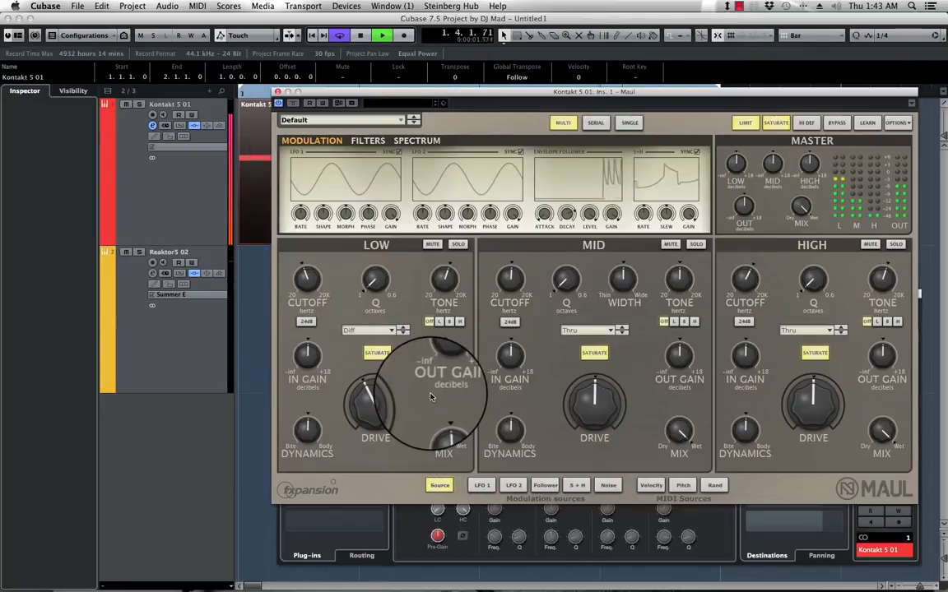
key(space)
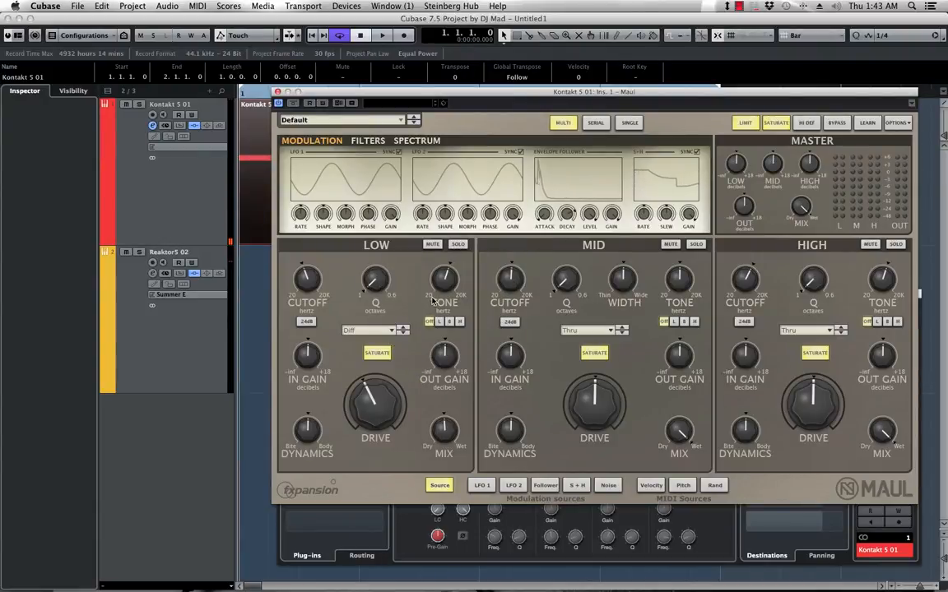
- Lower the low band's tone slightly below 1.00 kHz and nudge its dynamics just above 50%, auditioning the loop
mouse_move(454, 286)
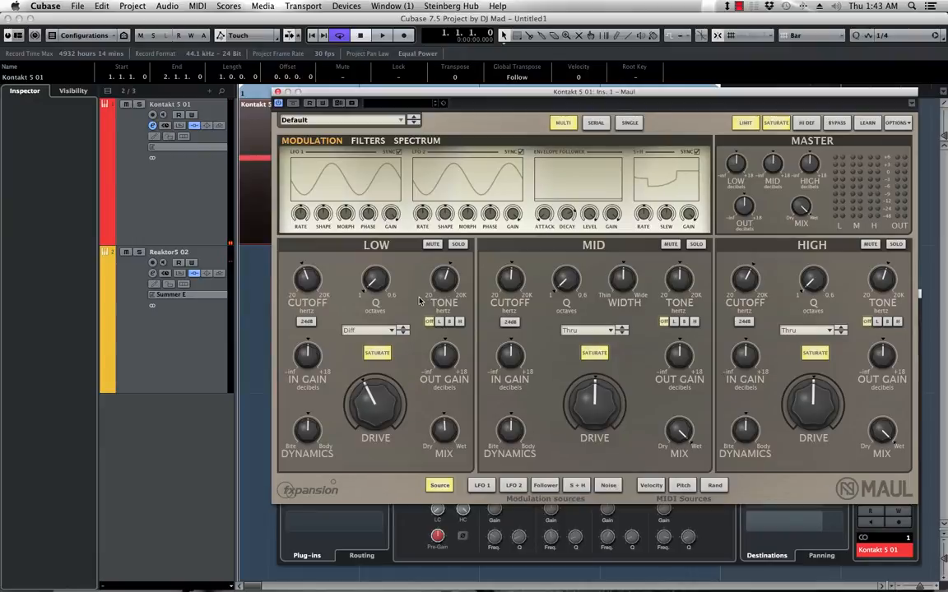
mouse_move(322, 295)
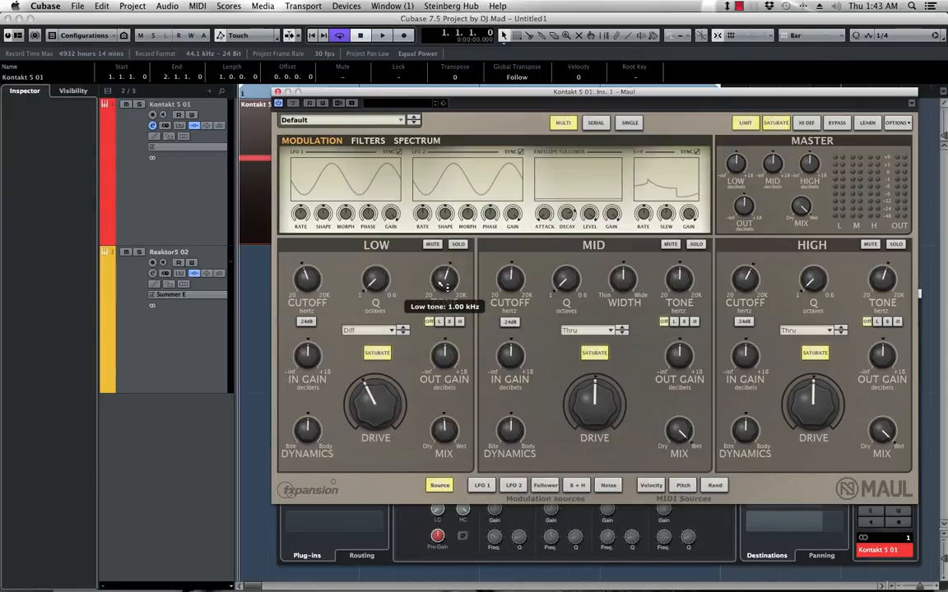
mouse_move(445, 285)
mouse_down()
mouse_move(438, 251)
mouse_move(454, 290)
mouse_up()
key(space)
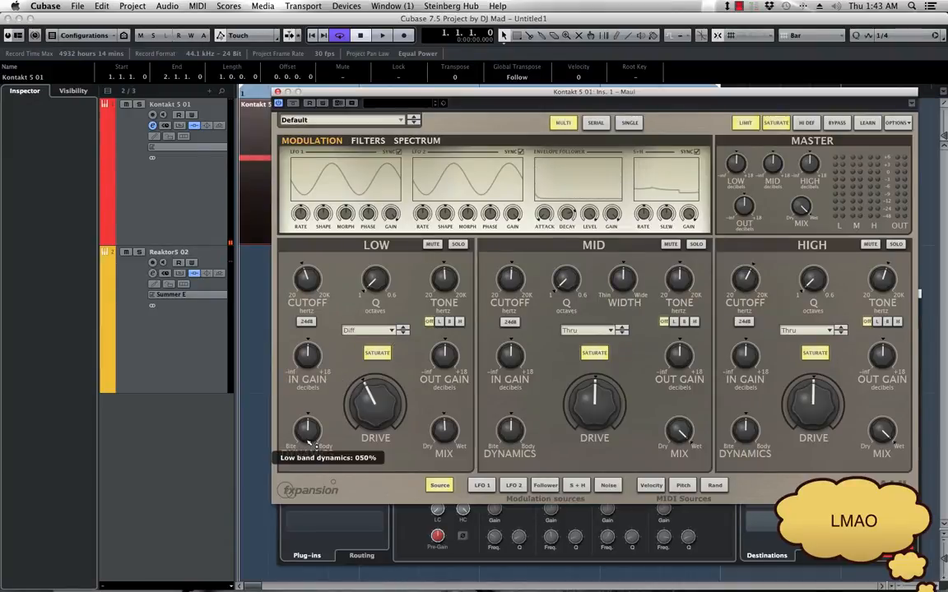
key(space)
mouse_move(308, 432)
mouse_down()
mouse_move(306, 357)
mouse_move(306, 434)
mouse_up()
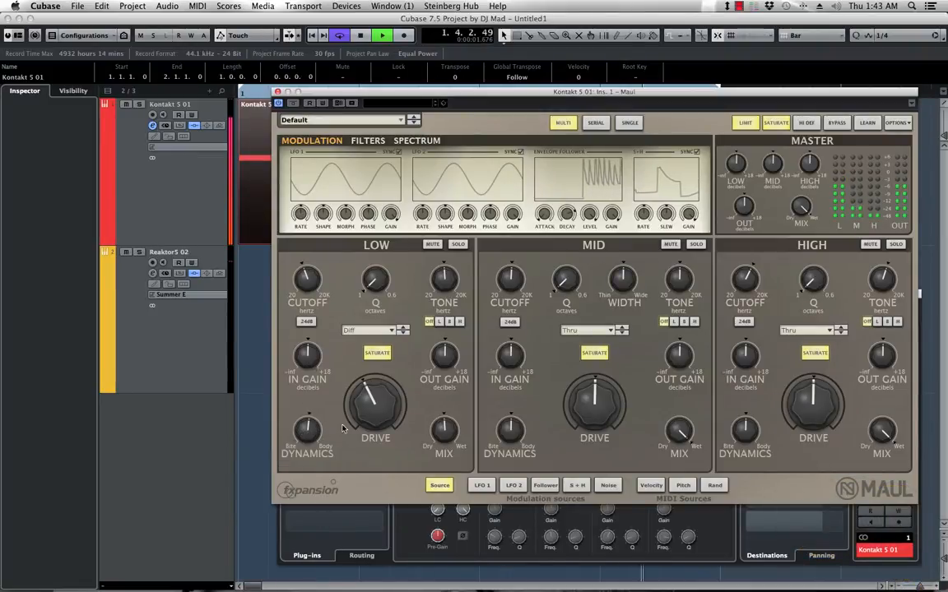
key(space)
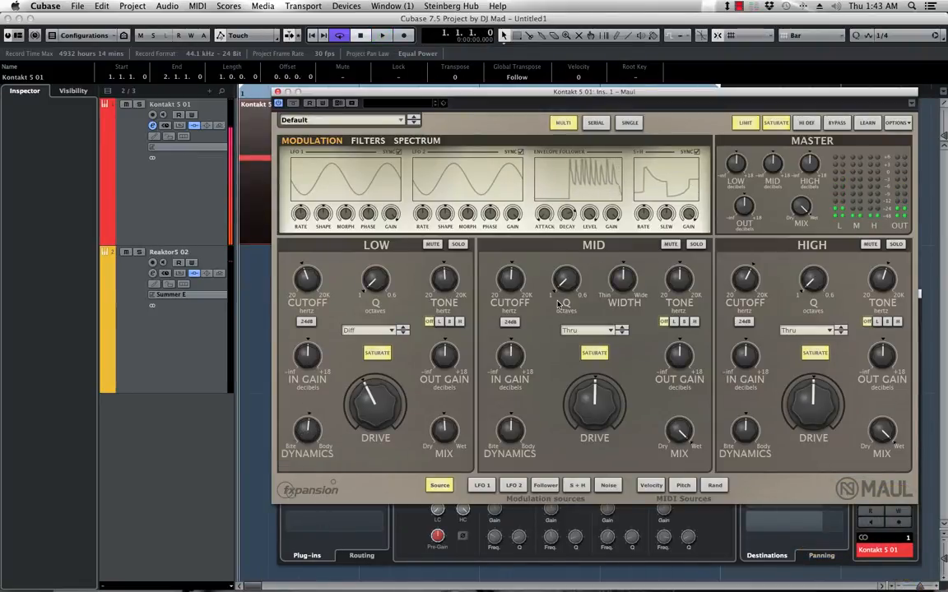
- Set Maul's mid band distortion type to Half rect from the Distort group and its mix to 75%, playing the loop
click(607, 330)
mouse_move(595, 376)
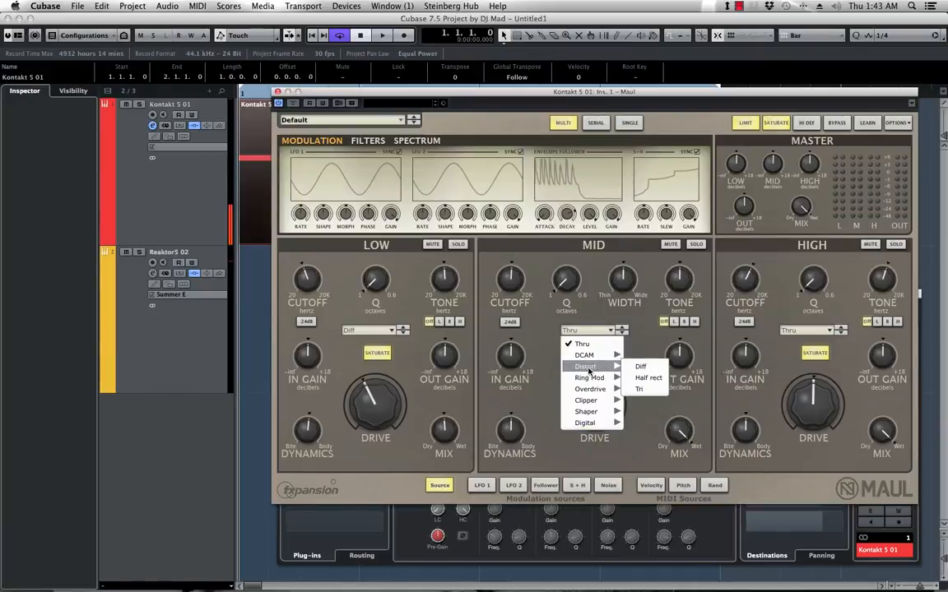
click(648, 381)
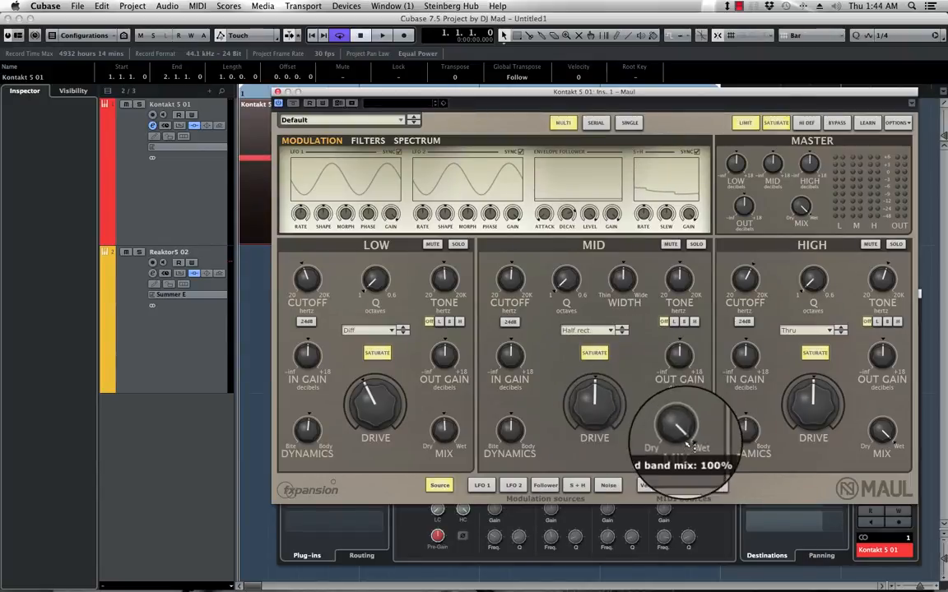
drag(691, 445, 678, 442)
key(space)
mouse_move(680, 331)
mouse_down()
mouse_move(678, 304)
mouse_move(673, 322)
mouse_up()
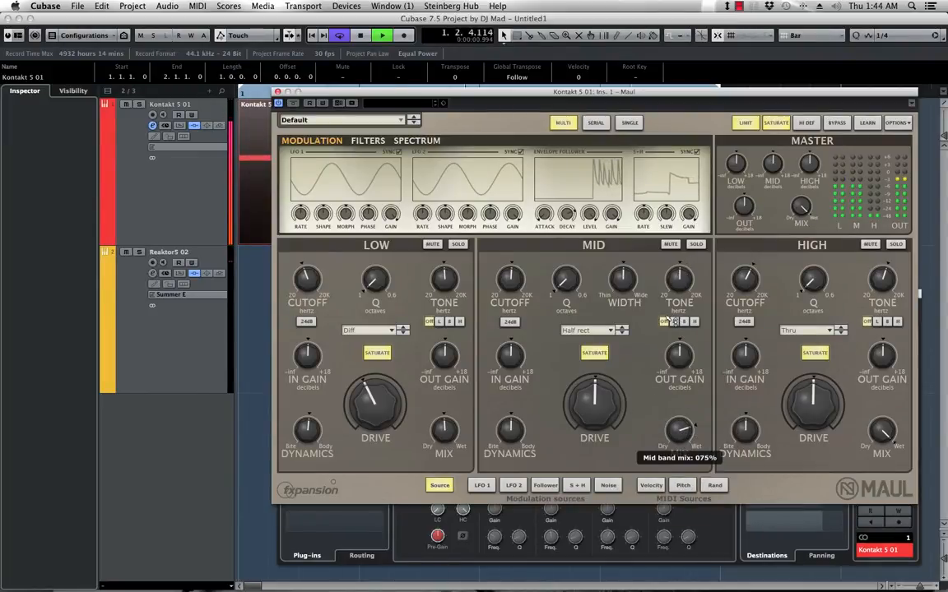
- Step through the mid band's drive modes to RM Saw during playback, and stop the loop
click(623, 334)
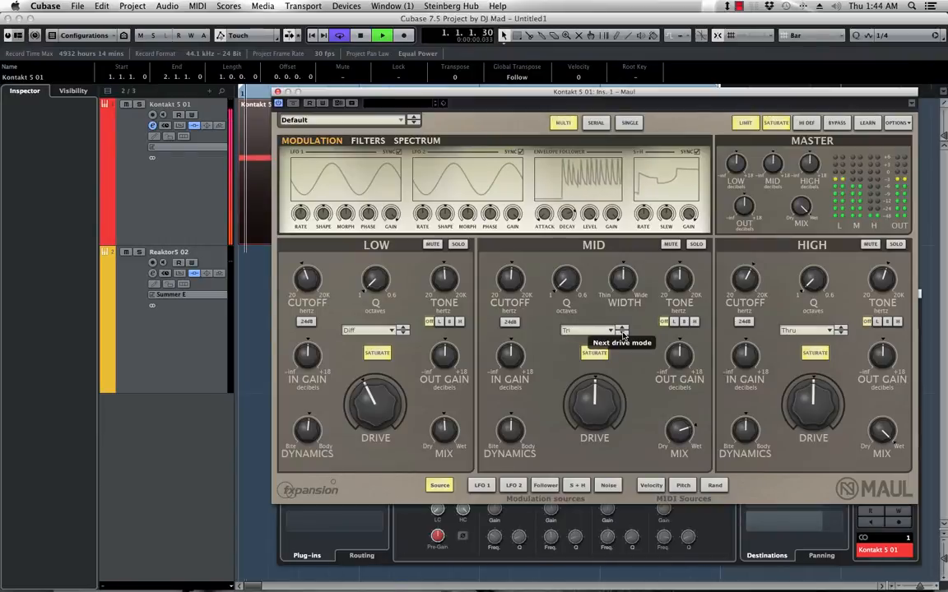
click(623, 334)
click(623, 333)
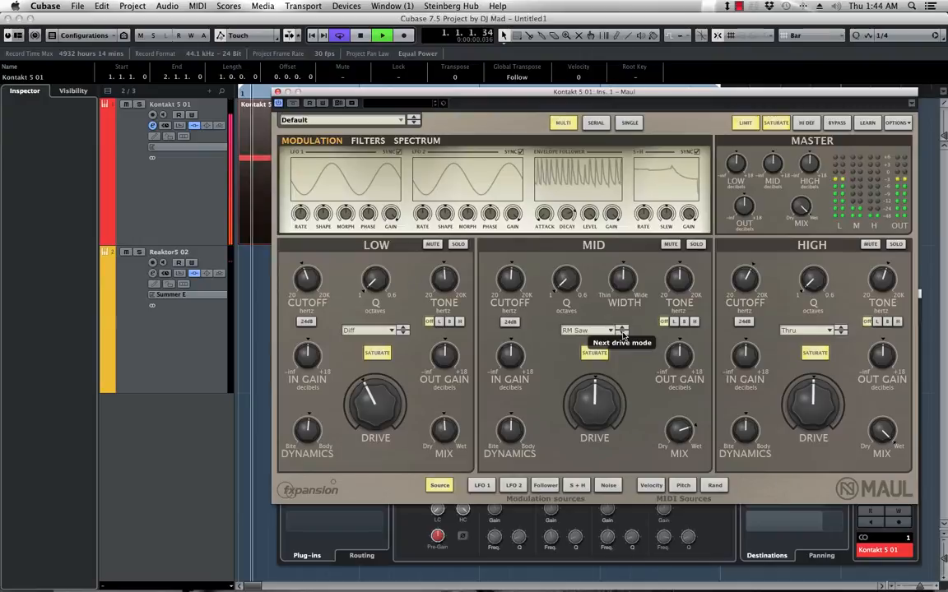
click(623, 331)
click(622, 327)
key(space)
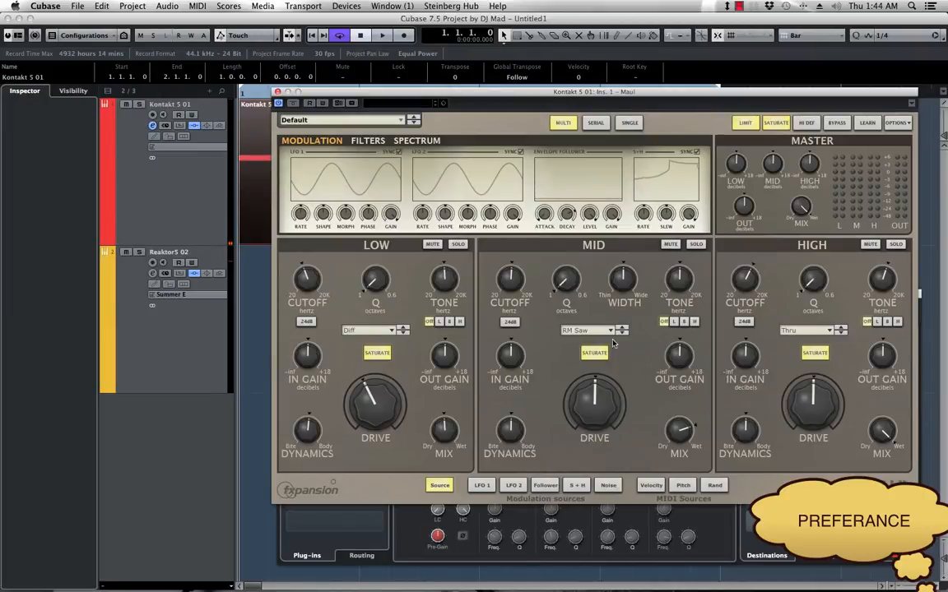
- Reduce Maul's mid band mix to about 26% while auditioning the RM Saw mode in the loop
key(space)
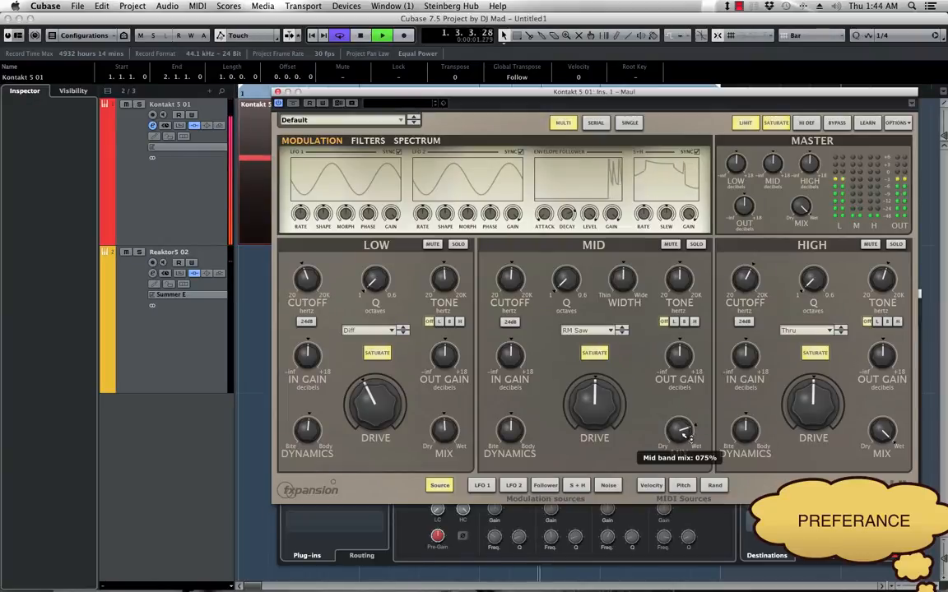
key(space)
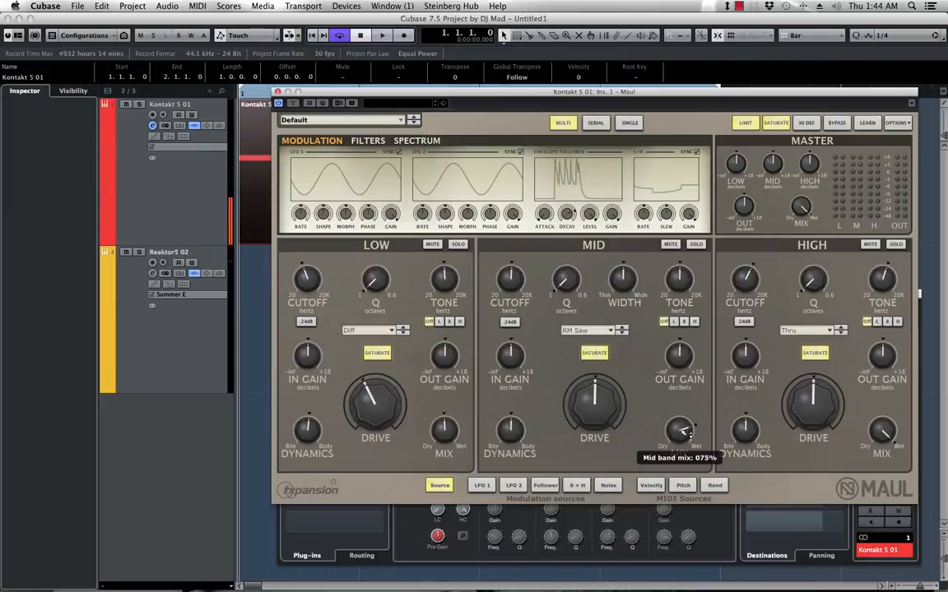
key(space)
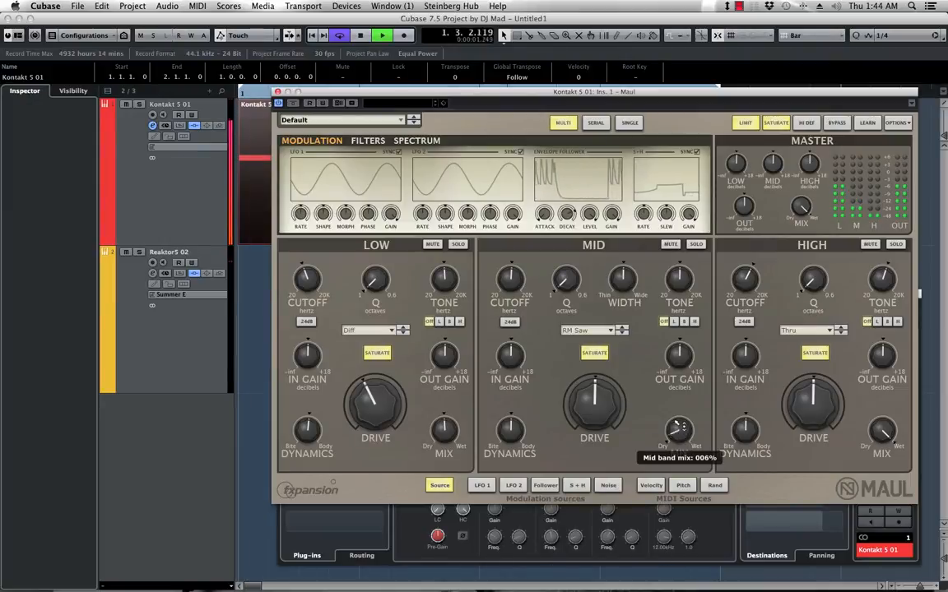
drag(677, 409, 671, 393)
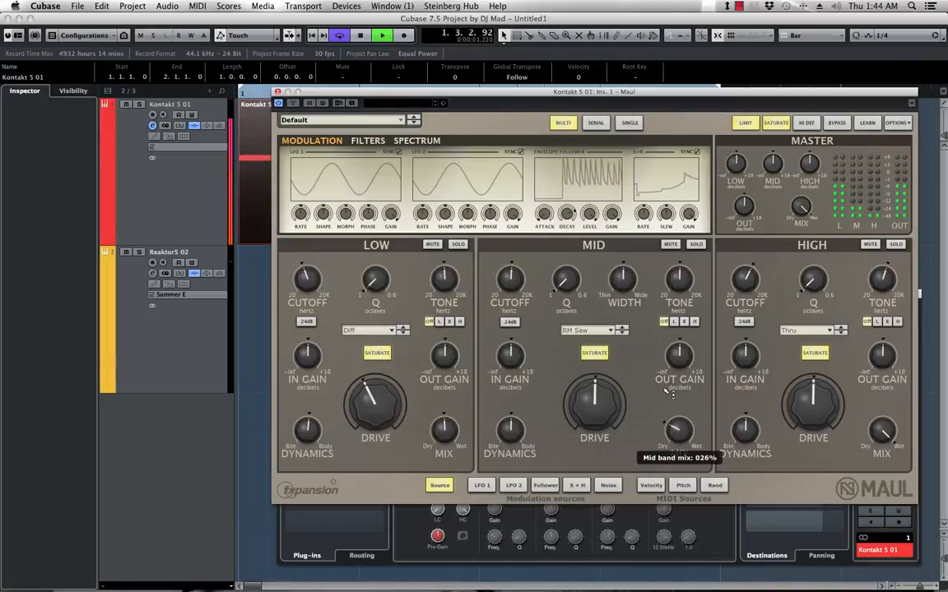
key(space)
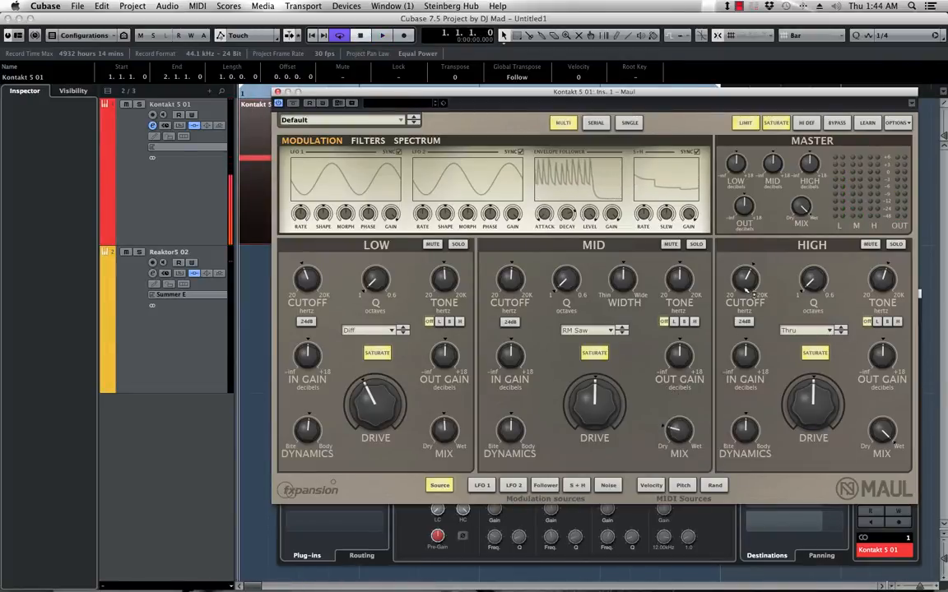
- Set the high band's distortion type to RM Sin from the Ring Mod group and test its mix during playback
click(829, 331)
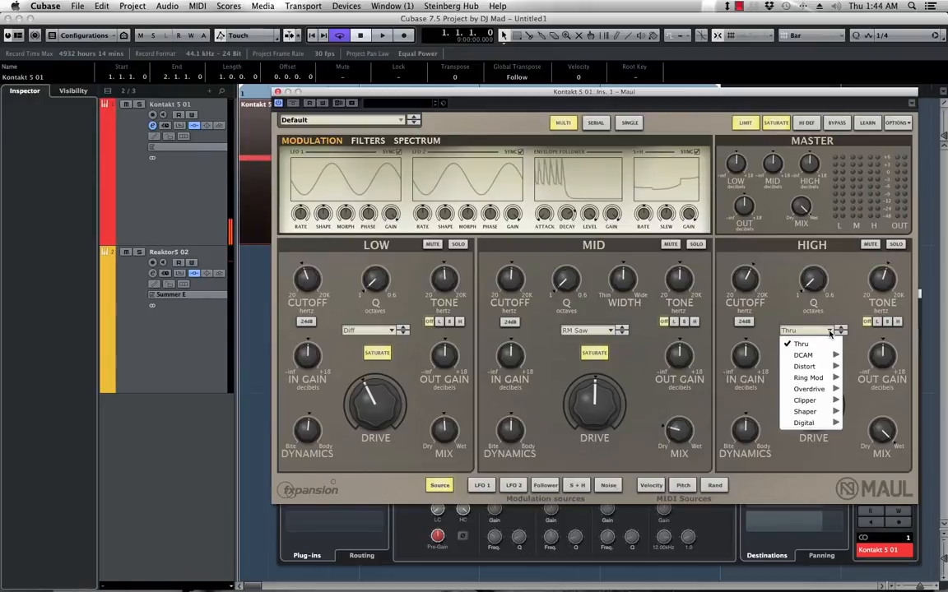
mouse_move(817, 379)
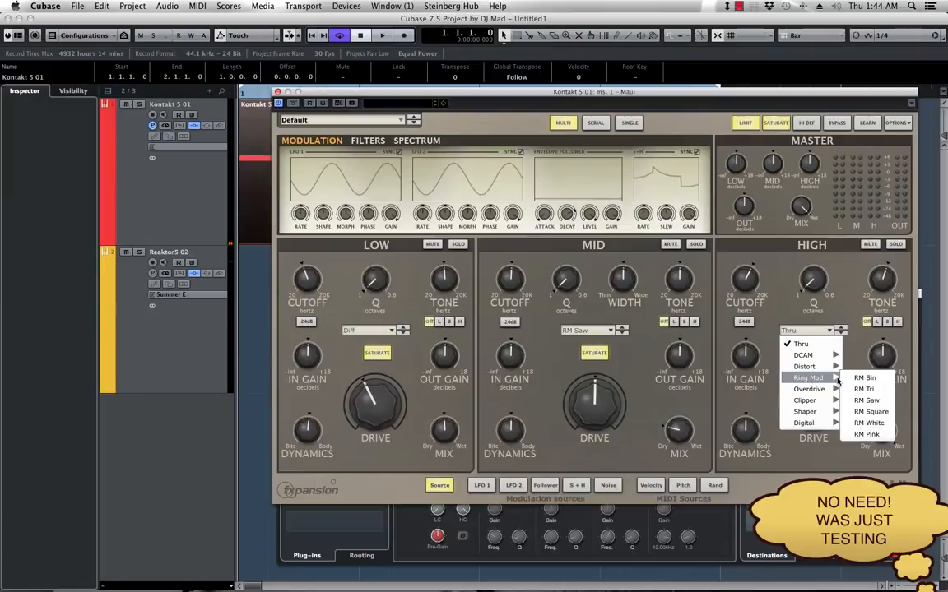
click(864, 377)
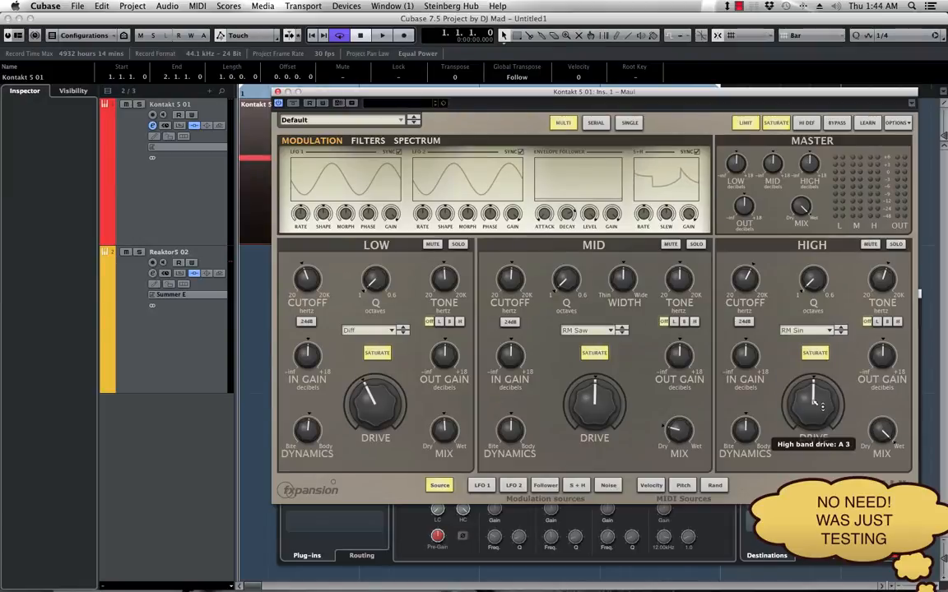
key(space)
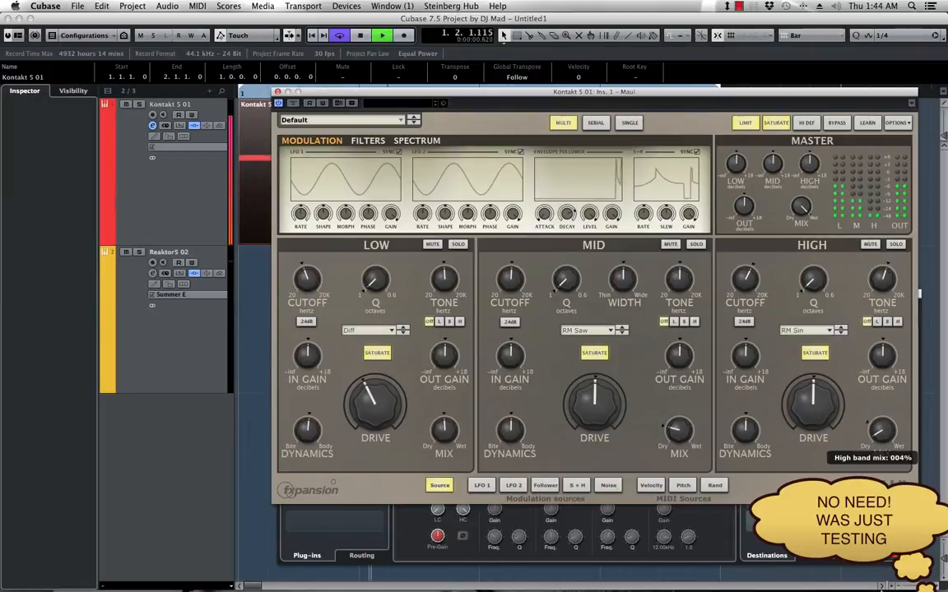
- Audition the high band's drive modes one after another through RM Tri, RM Pink and Asym to Clip rect
click(840, 332)
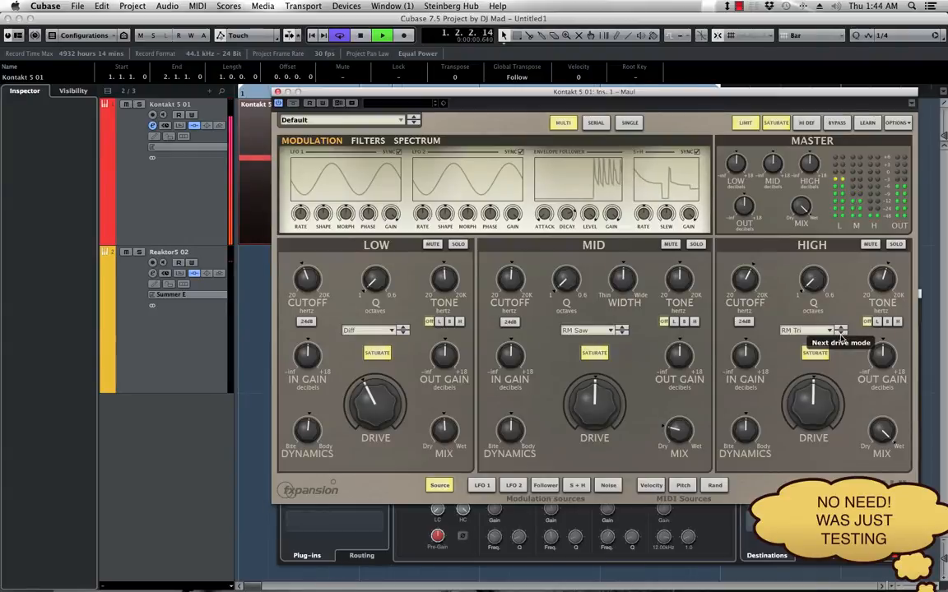
click(840, 333)
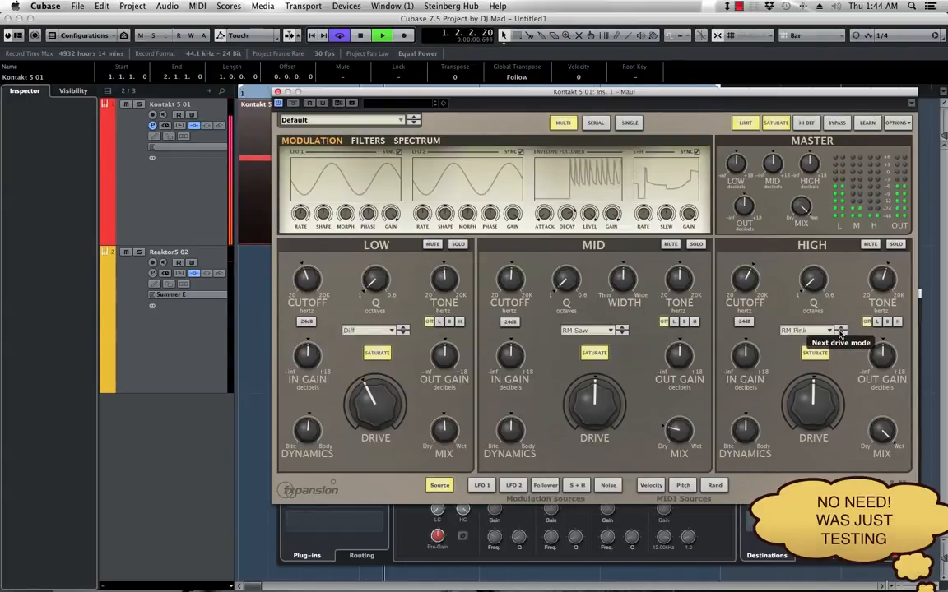
click(840, 333)
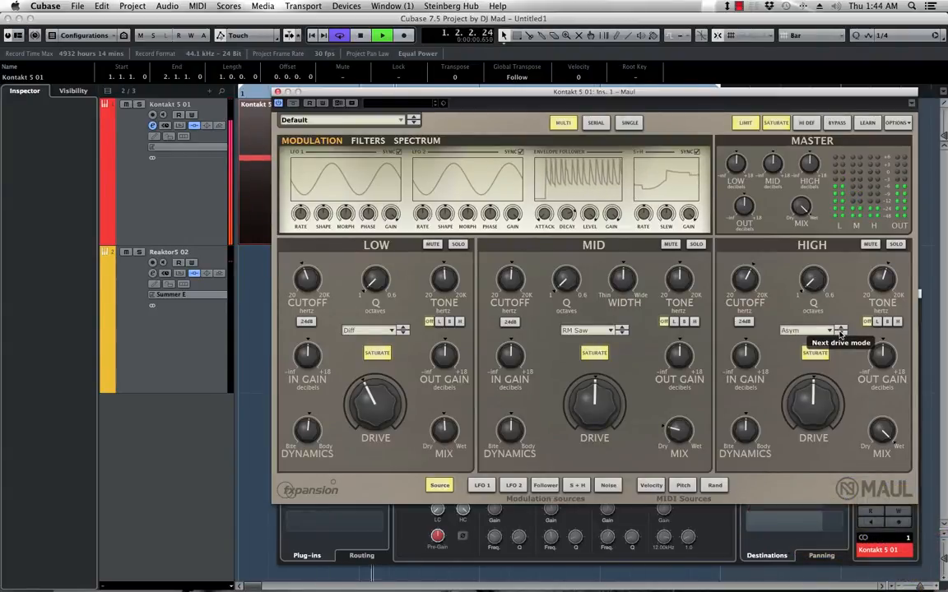
click(840, 332)
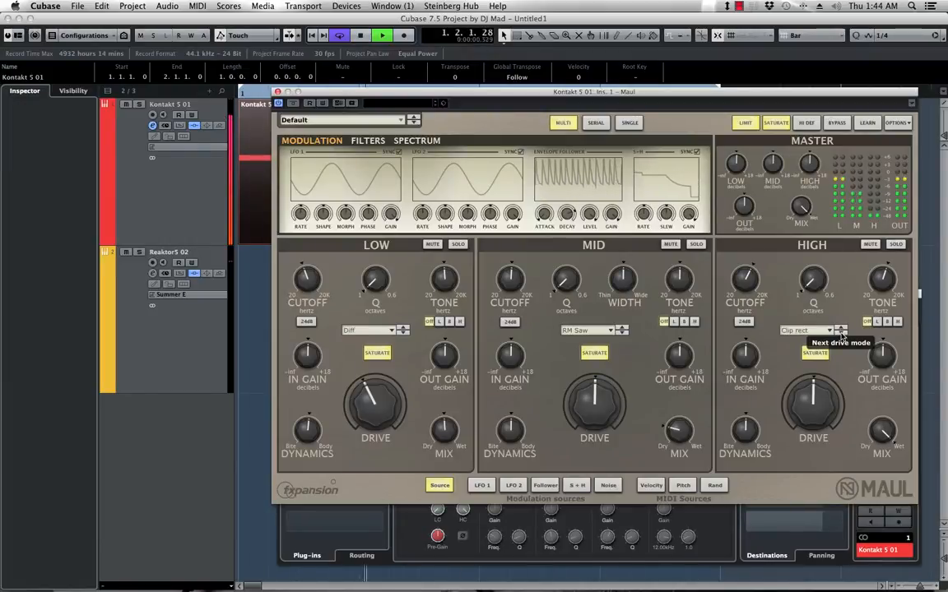
click(840, 333)
click(840, 332)
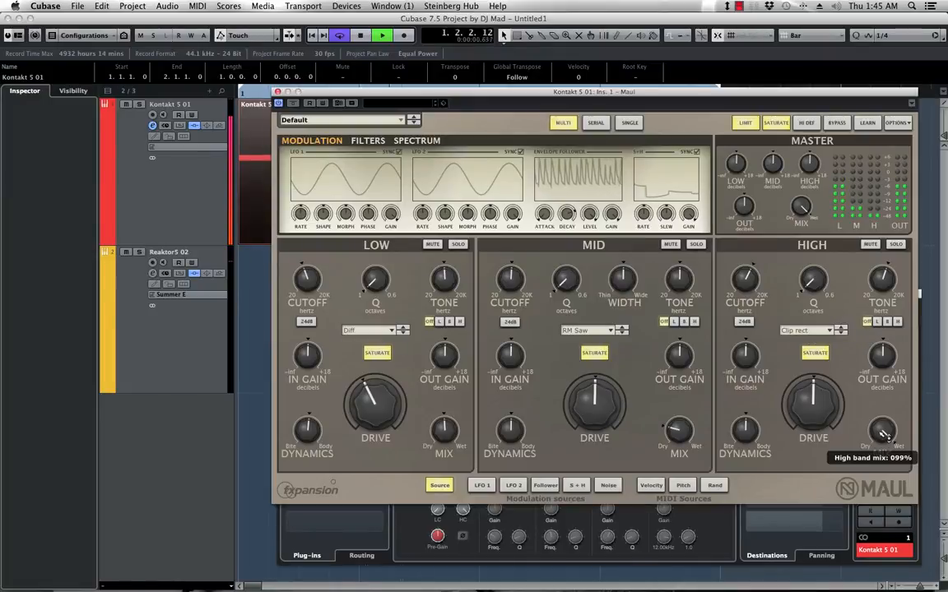
- Lower the high band mix to fully dry, return its distortion type to Thru, and stop playback
drag(881, 429, 857, 369)
click(803, 329)
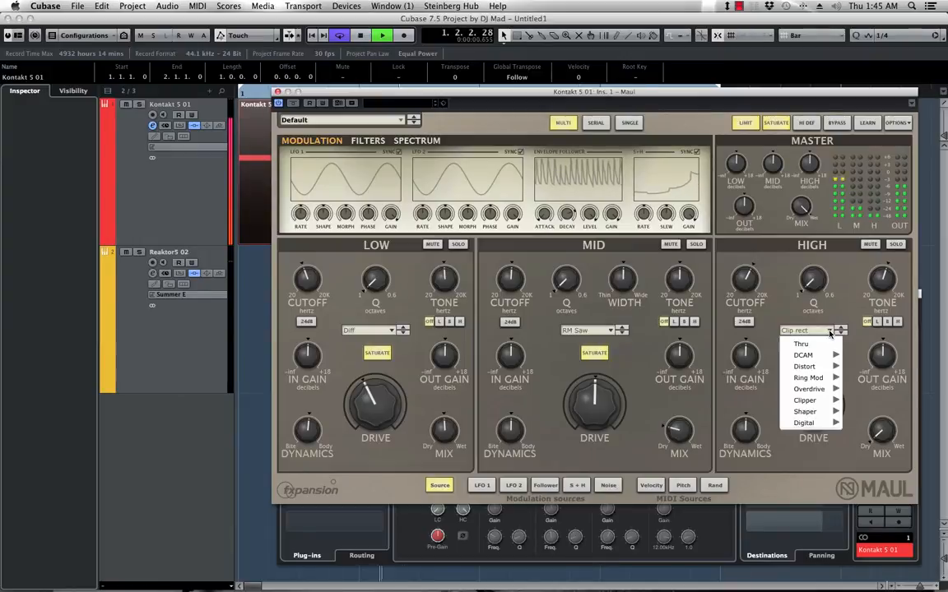
click(794, 349)
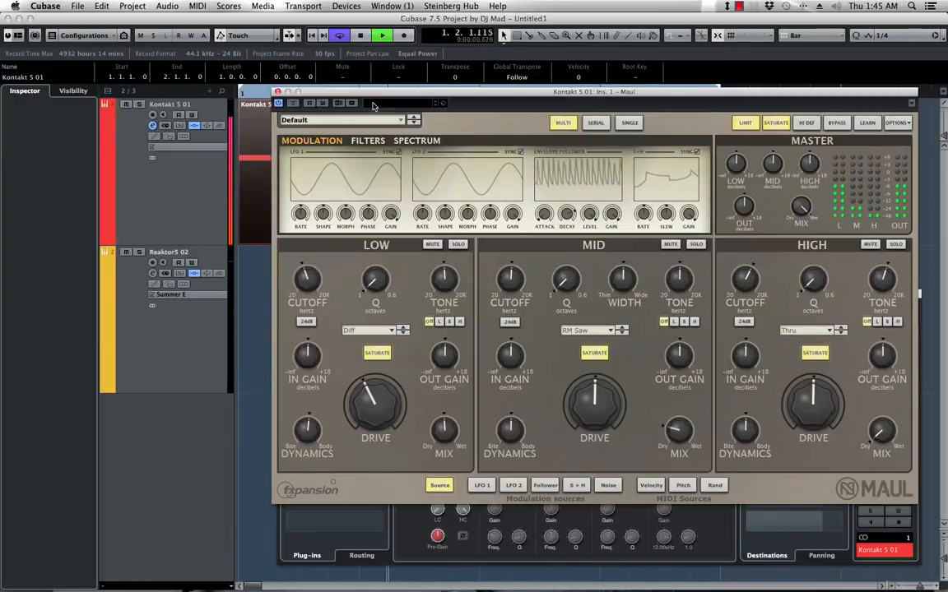
key(space)
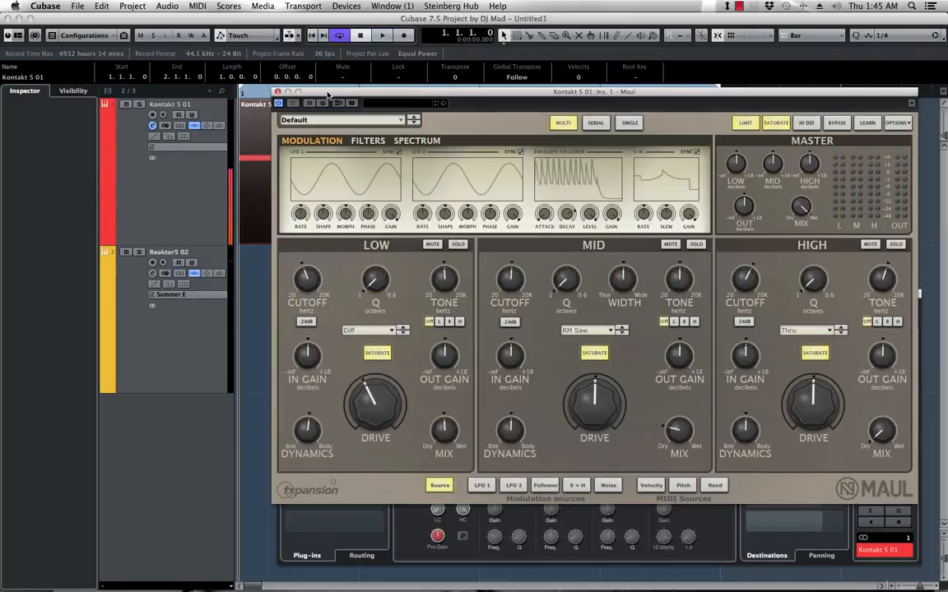
drag(328, 96, 379, 105)
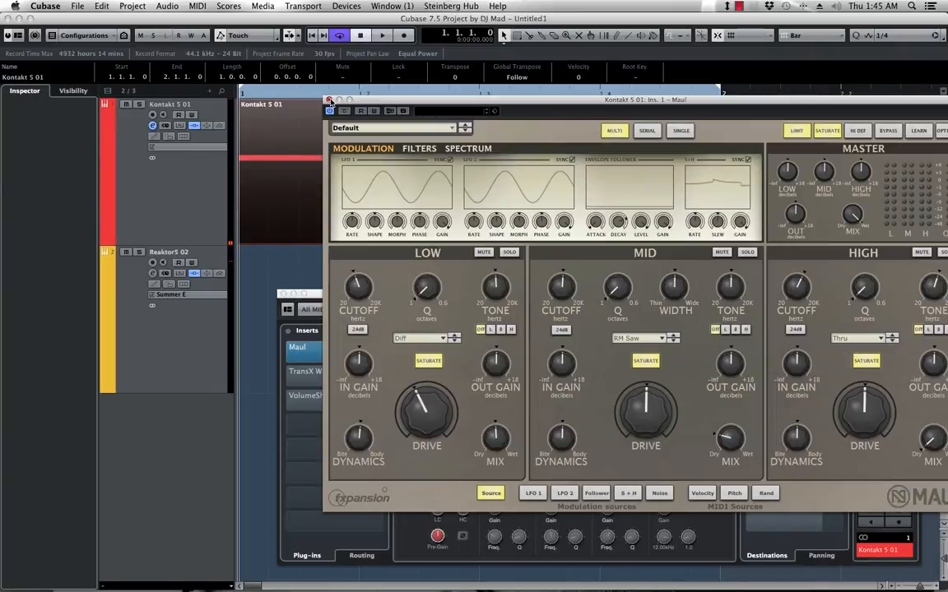
- Close Maul and move TransX Wide Stereo to the fourth insert slot, below VolumeShaper3
click(329, 100)
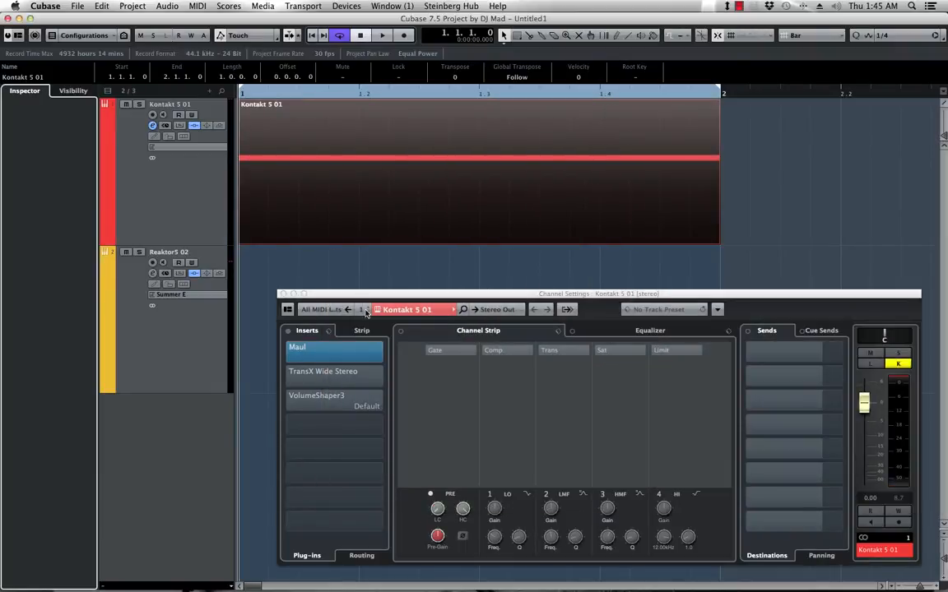
drag(334, 376, 338, 432)
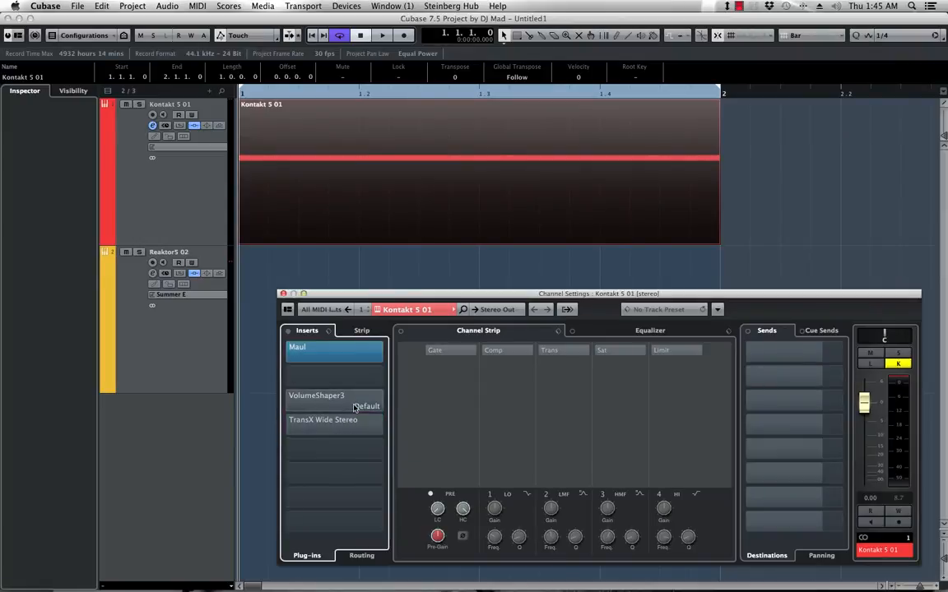
- Open VolumeShaper3 on the Kontakt channel, take it out of bypass, and start loop playback
click(321, 398)
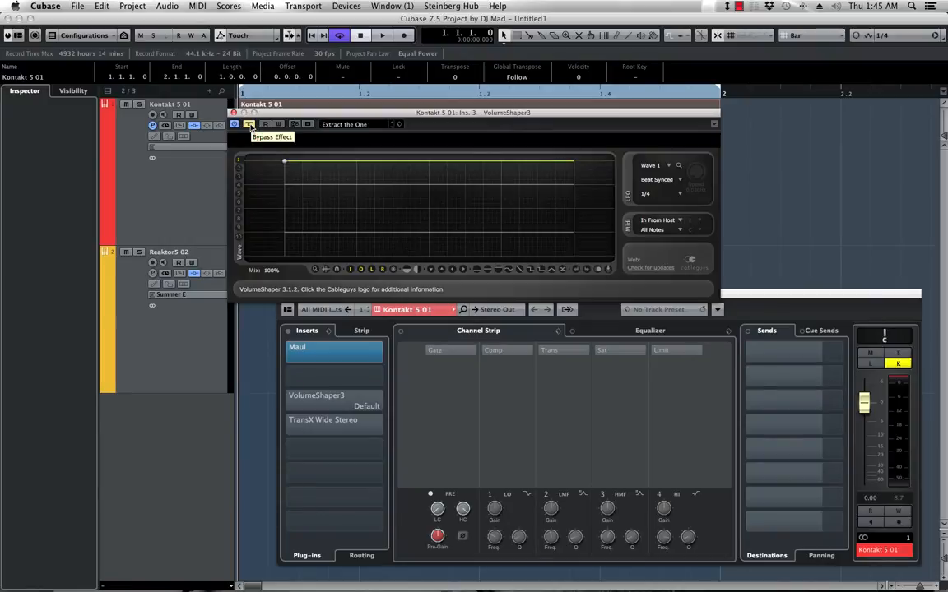
drag(396, 119, 420, 118)
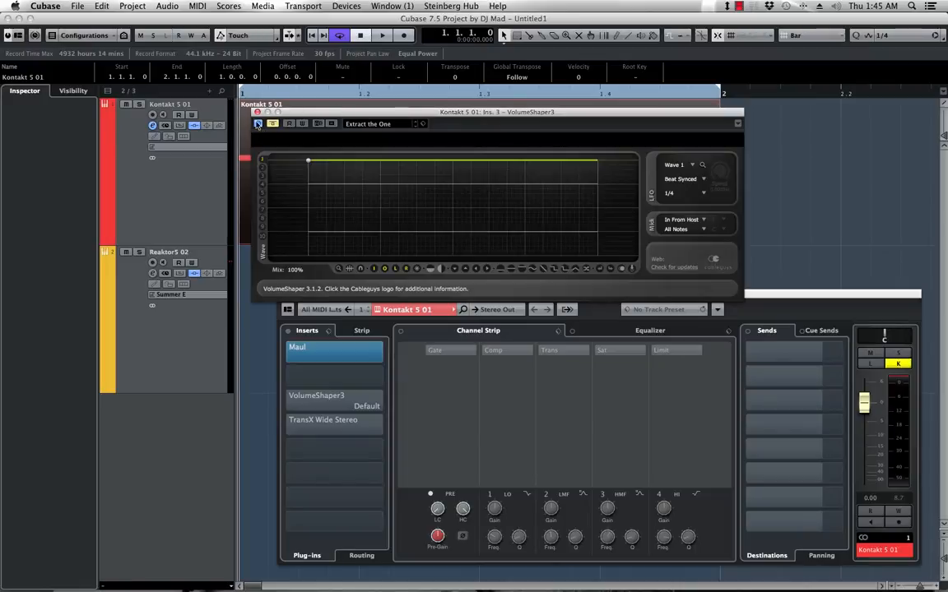
click(273, 126)
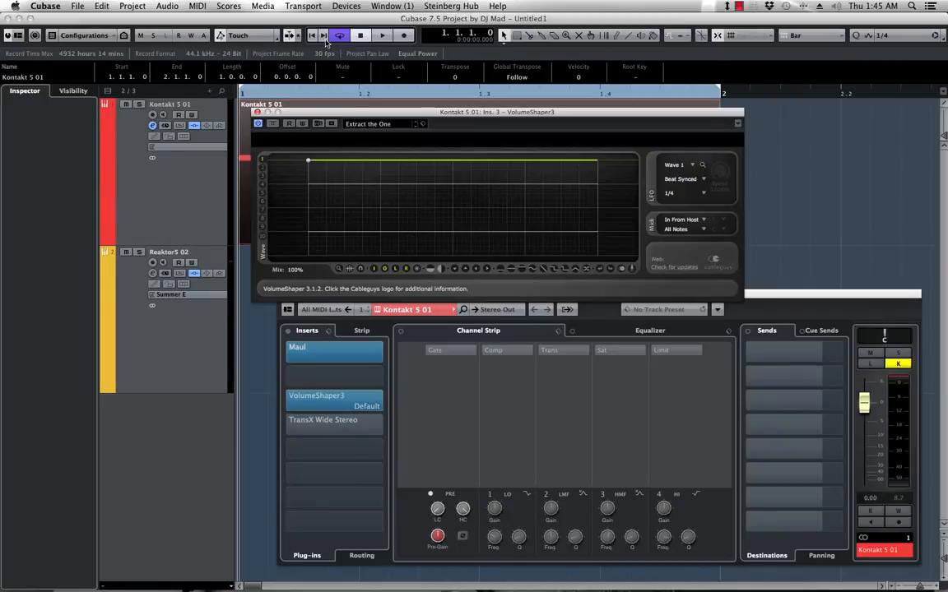
click(382, 35)
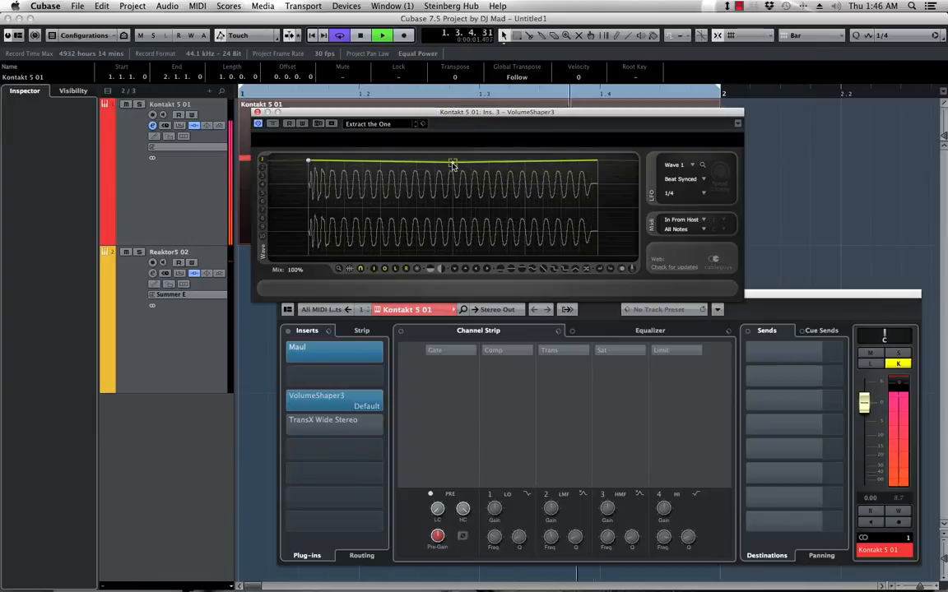
- Reshape VolumeShaper's flat curve to hold full level early, and fall in a smooth bend to zero at its end
mouse_move(452, 164)
mouse_down()
mouse_move(436, 164)
mouse_move(452, 161)
mouse_up()
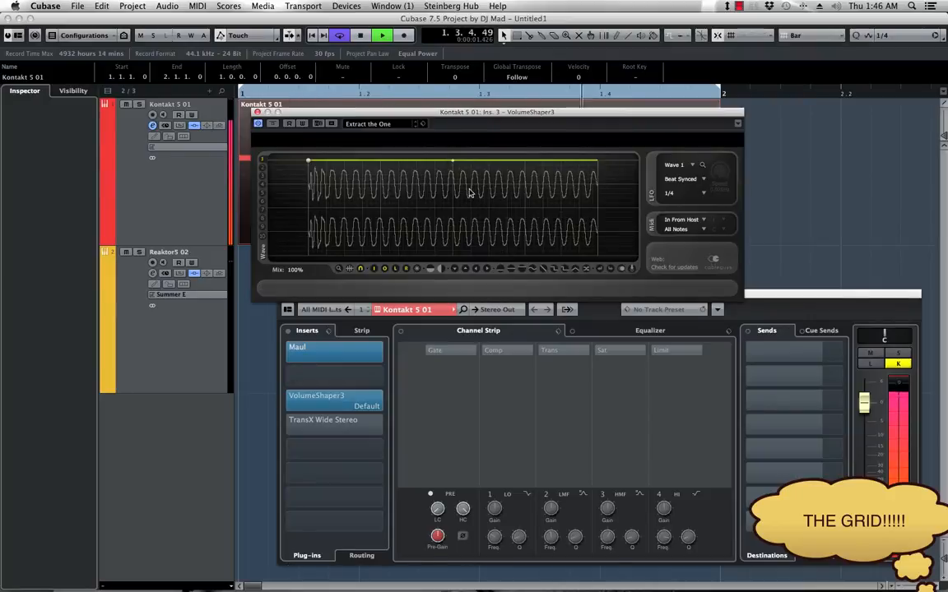
drag(583, 162, 597, 257)
drag(579, 162, 524, 165)
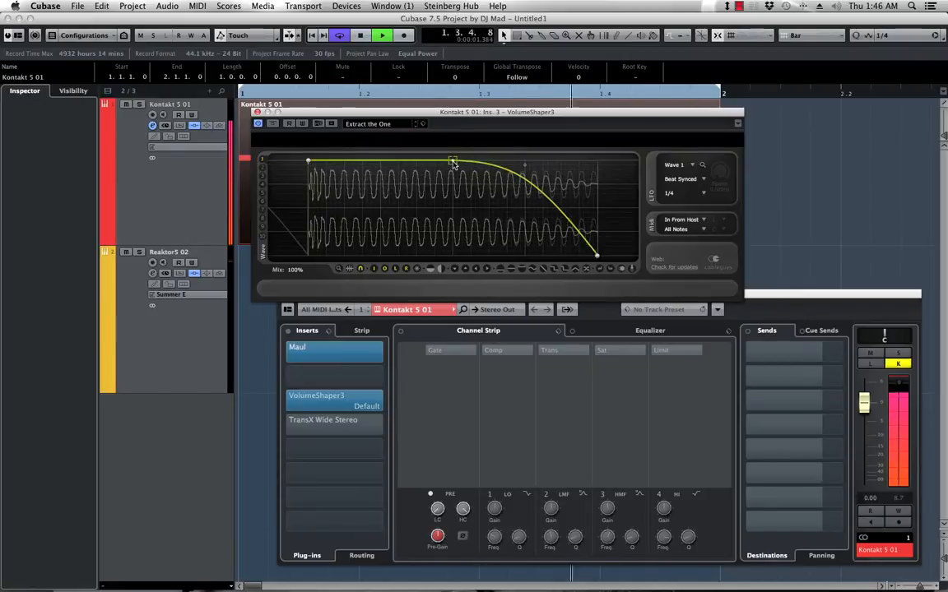
drag(452, 161, 394, 160)
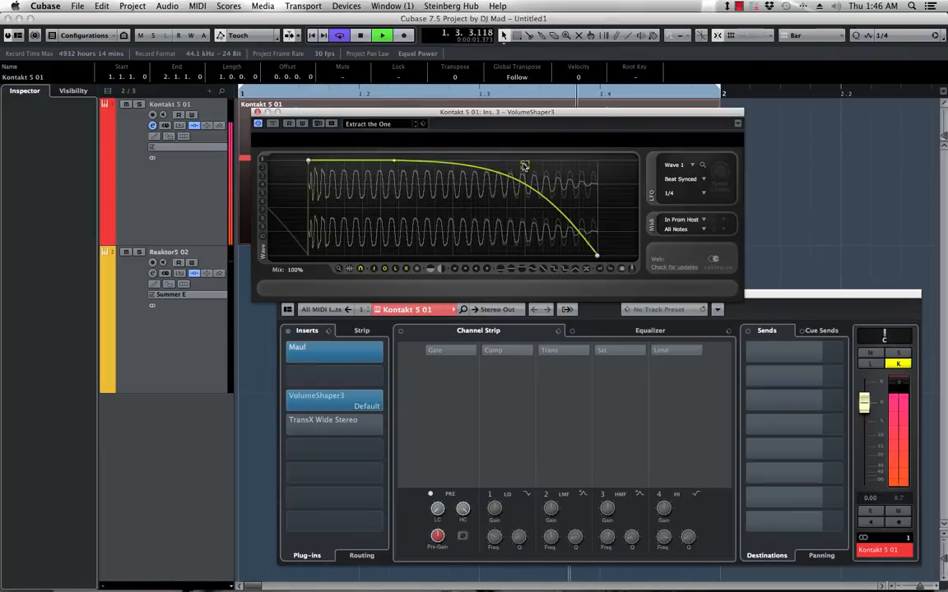
drag(524, 165, 475, 160)
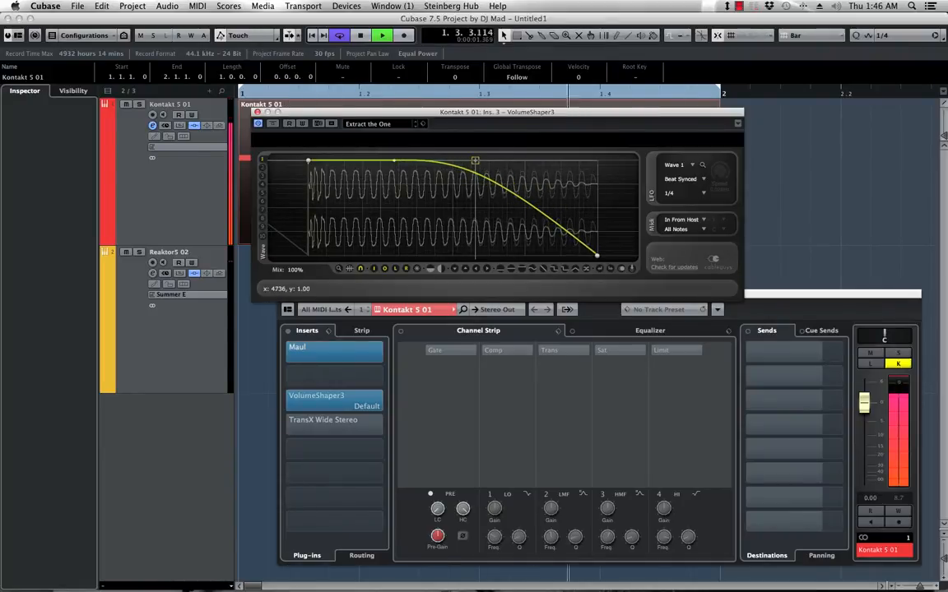
- Move the curve's zero point to x 6912, hold it at zero until the end, and bend the fall into a rounder drop
drag(598, 256, 525, 255)
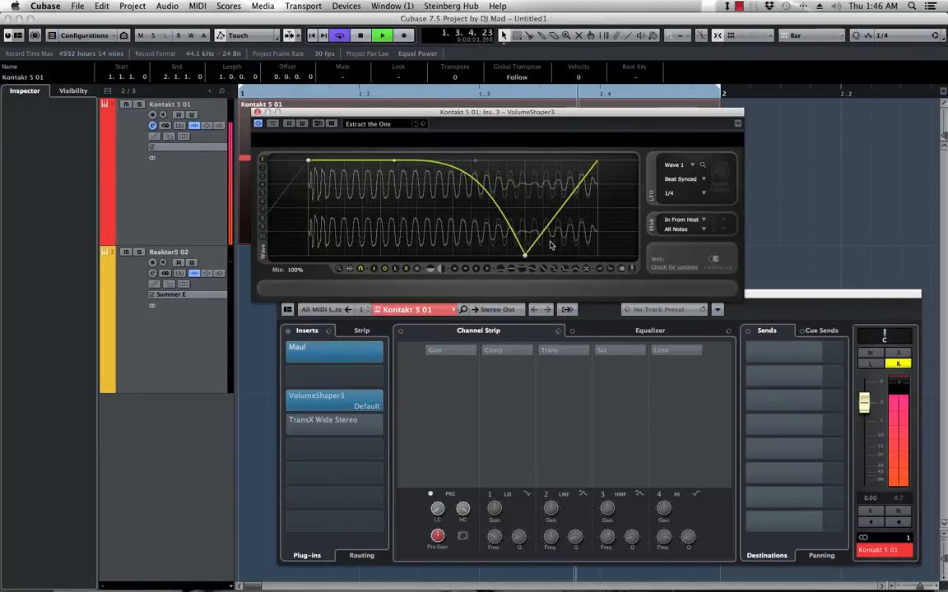
drag(552, 219, 597, 256)
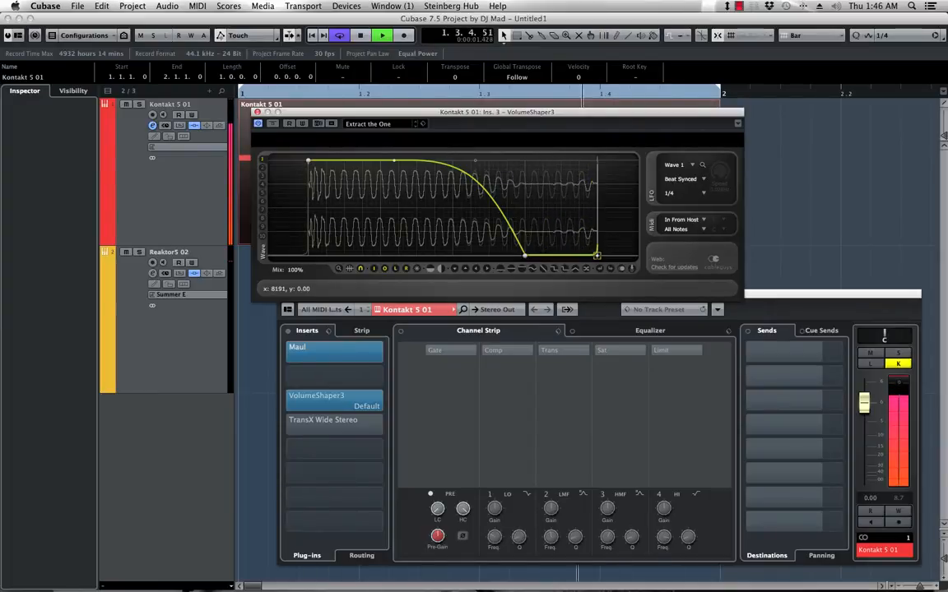
drag(525, 255, 551, 256)
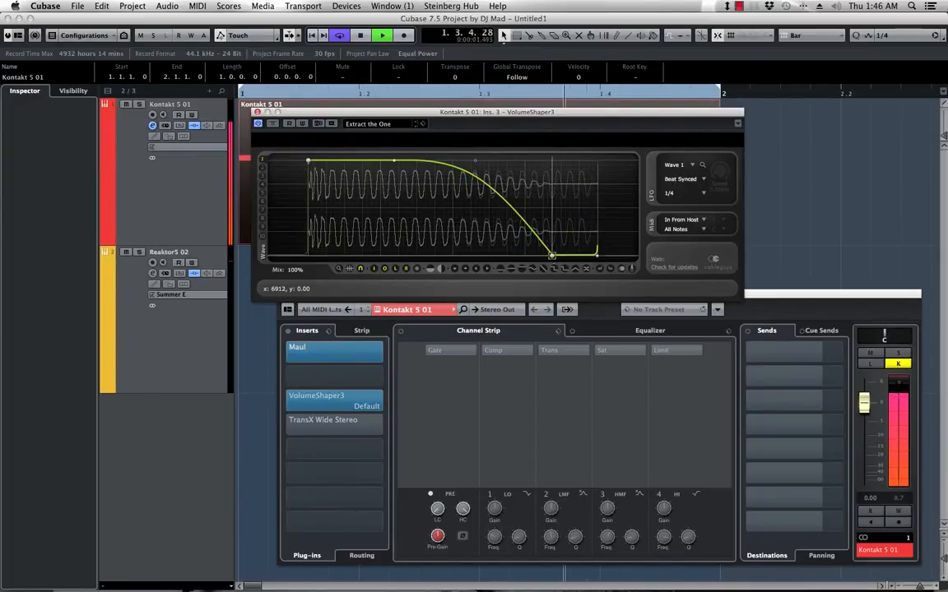
drag(510, 205, 520, 164)
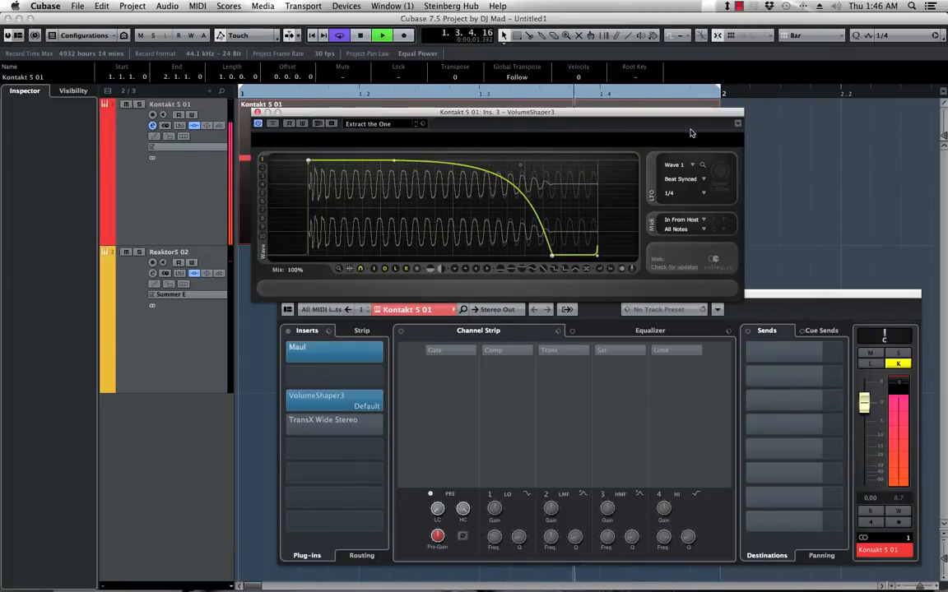
- Compare the playing loop with VolumeShaper bypassed and active, and stop playback
click(520, 18)
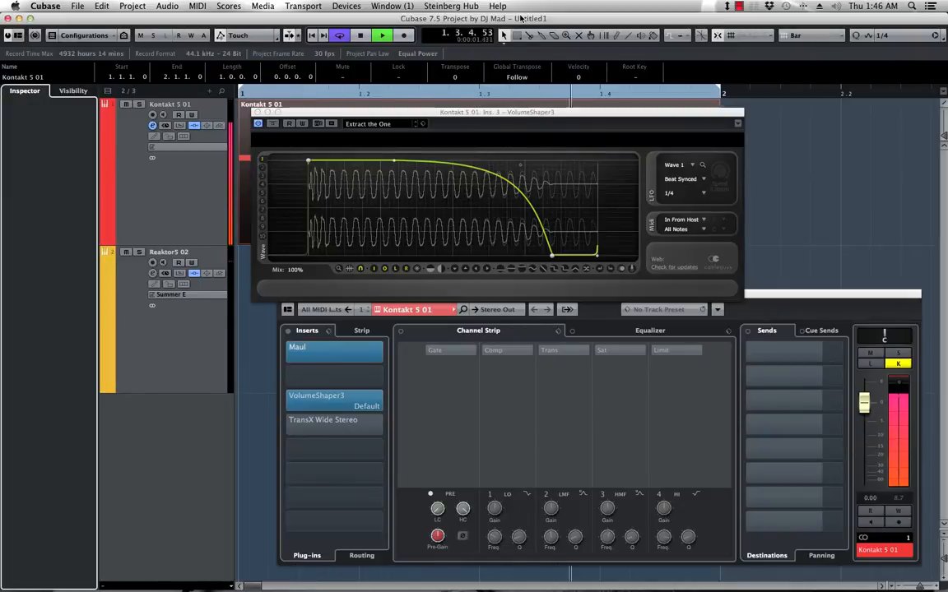
click(493, 112)
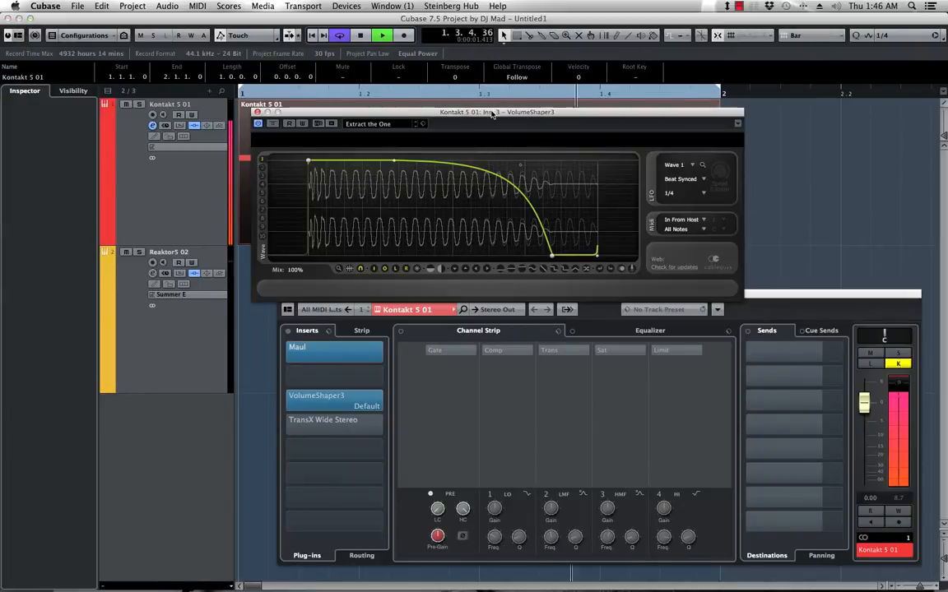
click(273, 124)
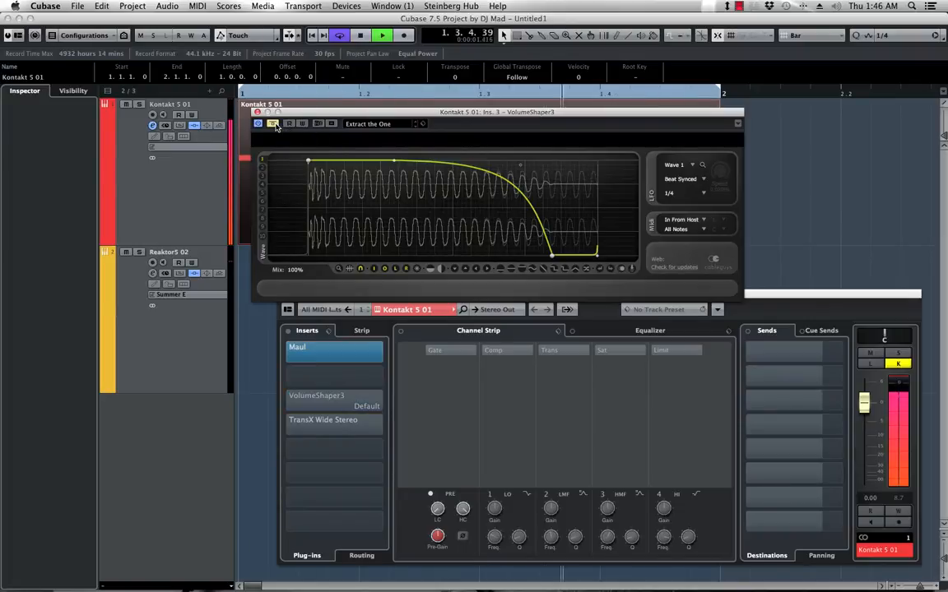
click(273, 125)
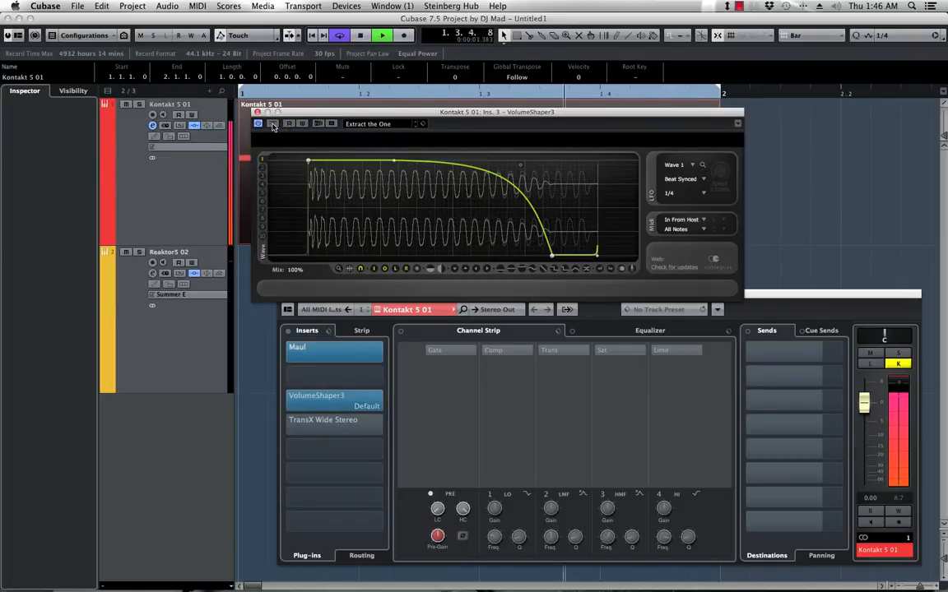
key(space)
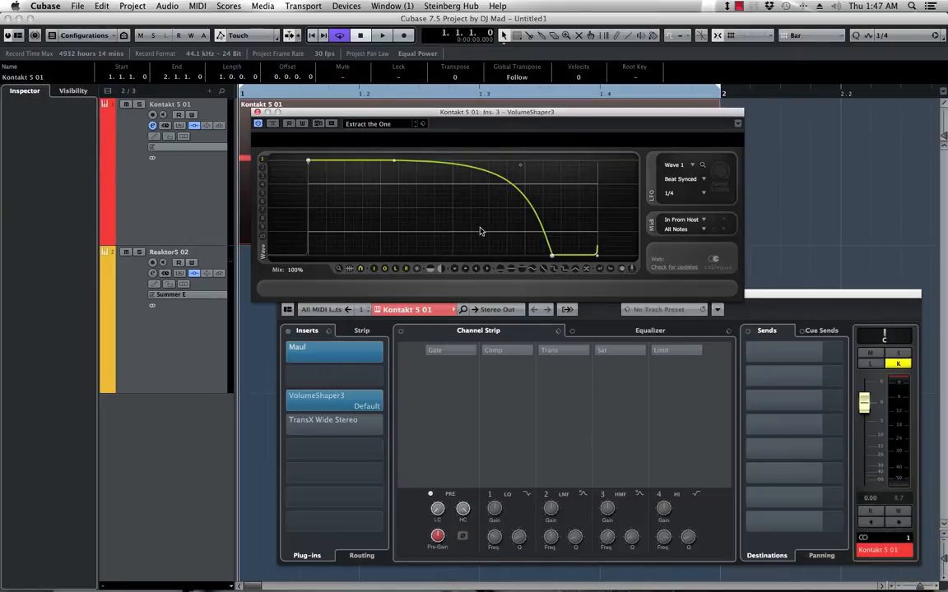
- Play the loop once with VolumeShaper bypassed and again with it active to judge the volume fade
click(273, 124)
key(space)
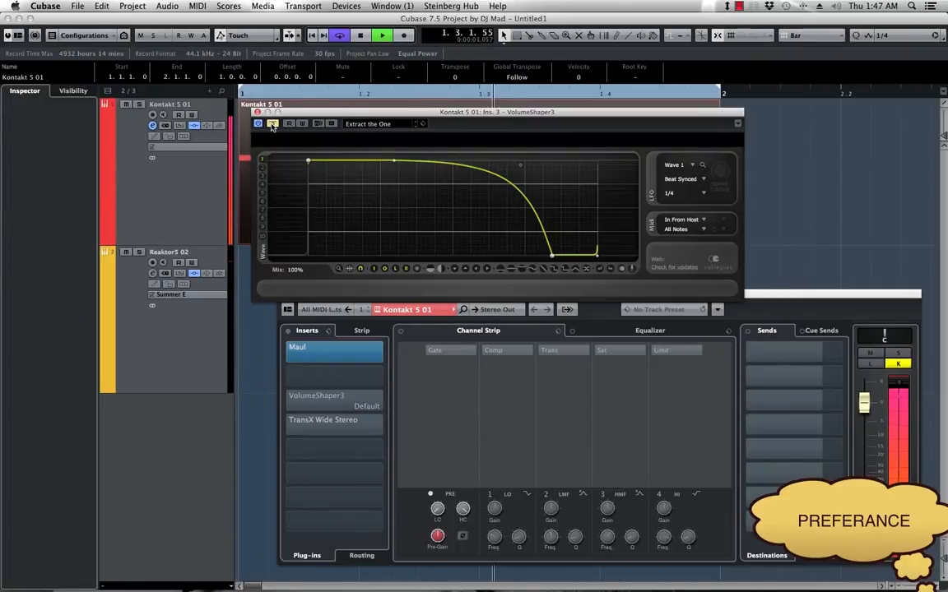
key(space)
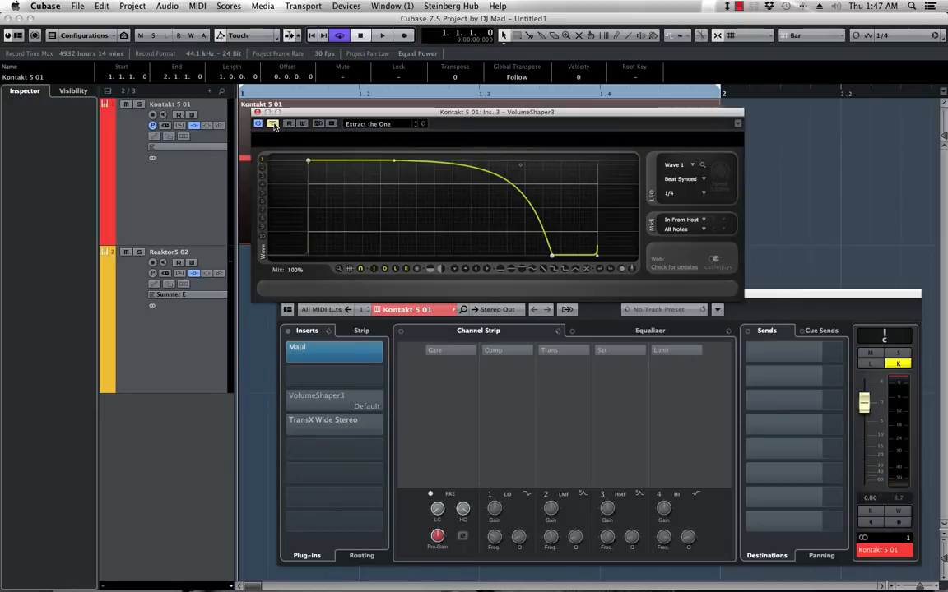
click(274, 124)
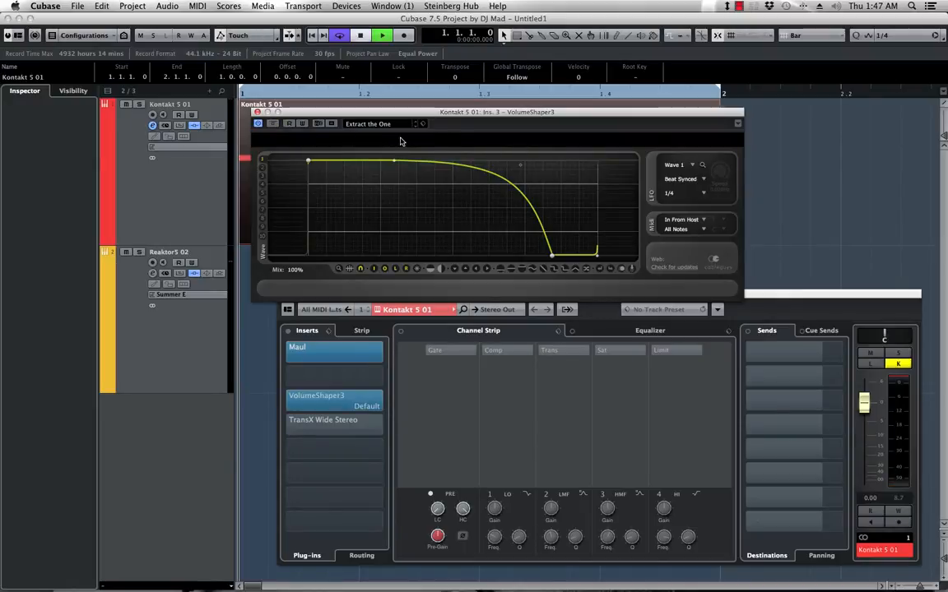
key(space)
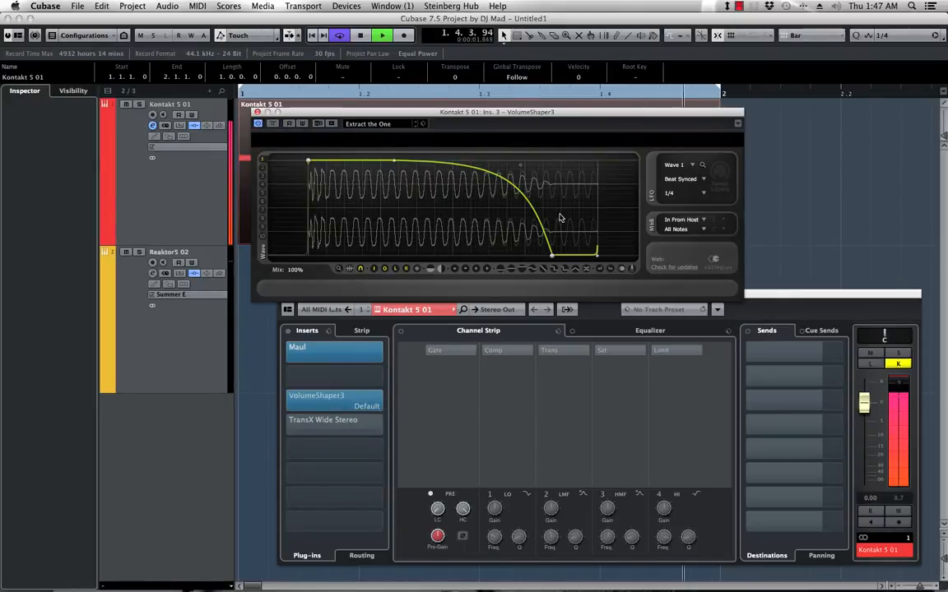
key(space)
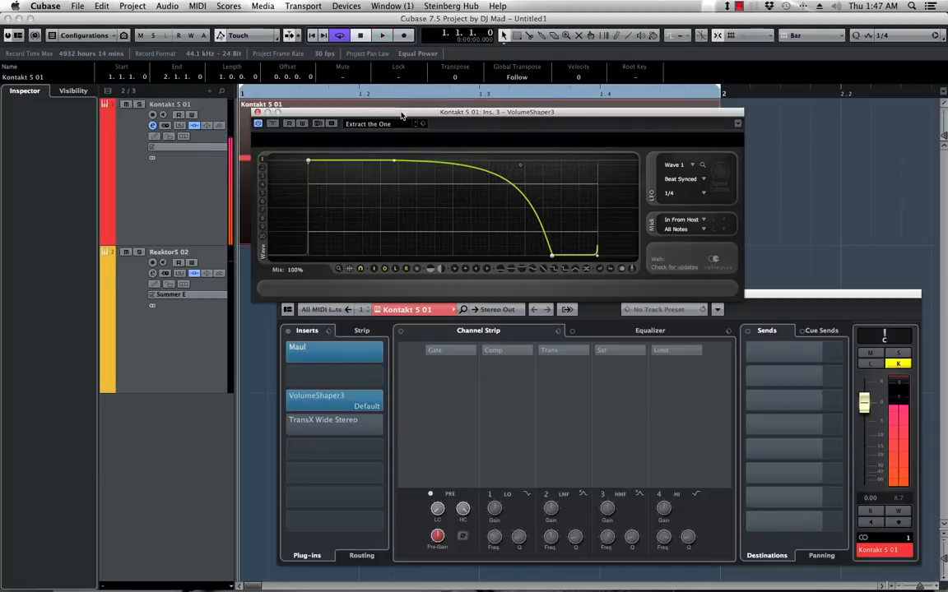
- Move VolumeShaper aside, close Kontakt, and open the Reaktor Polyplex instrument of the Reaktor5 02 track
drag(395, 118, 484, 110)
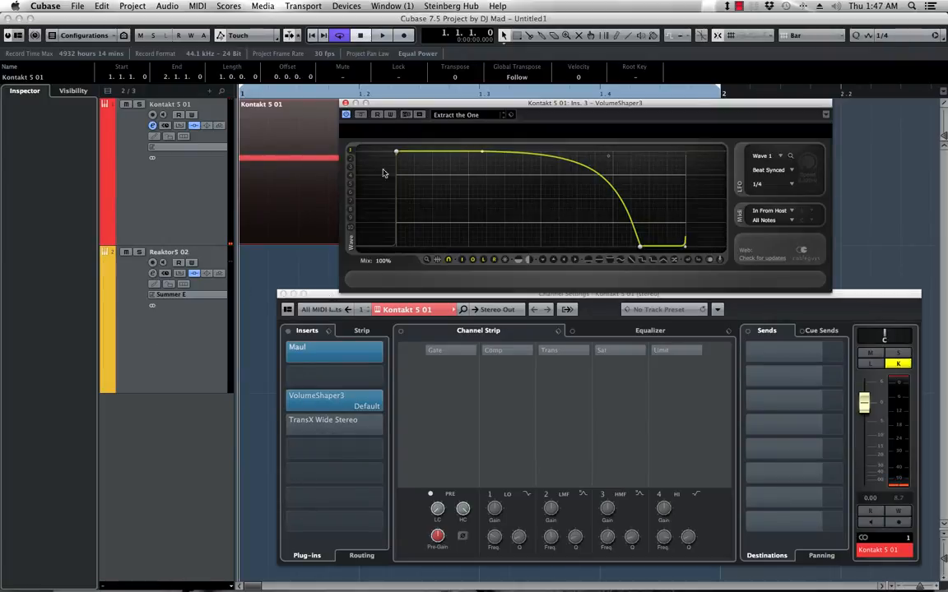
drag(609, 3, 594, 71)
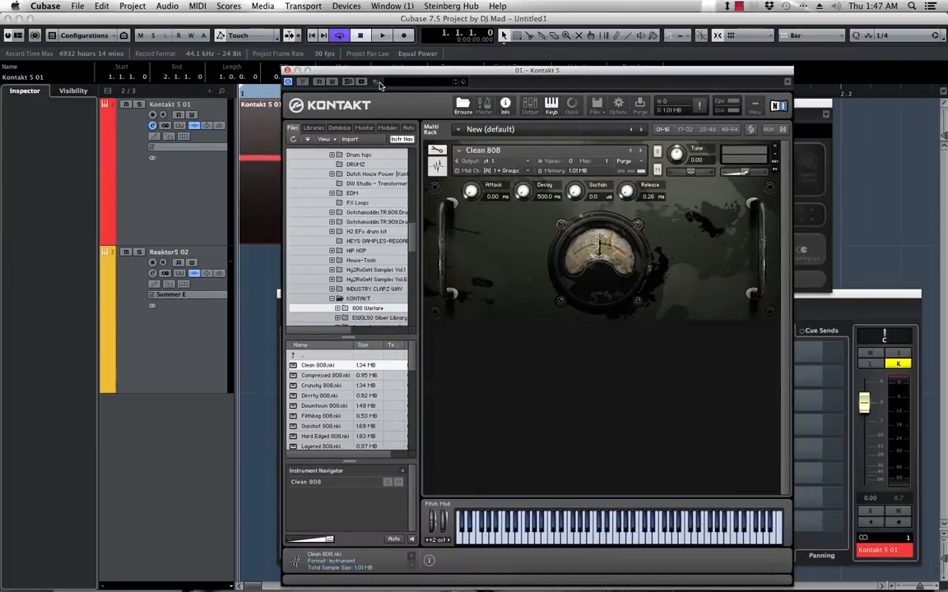
click(286, 71)
click(212, 350)
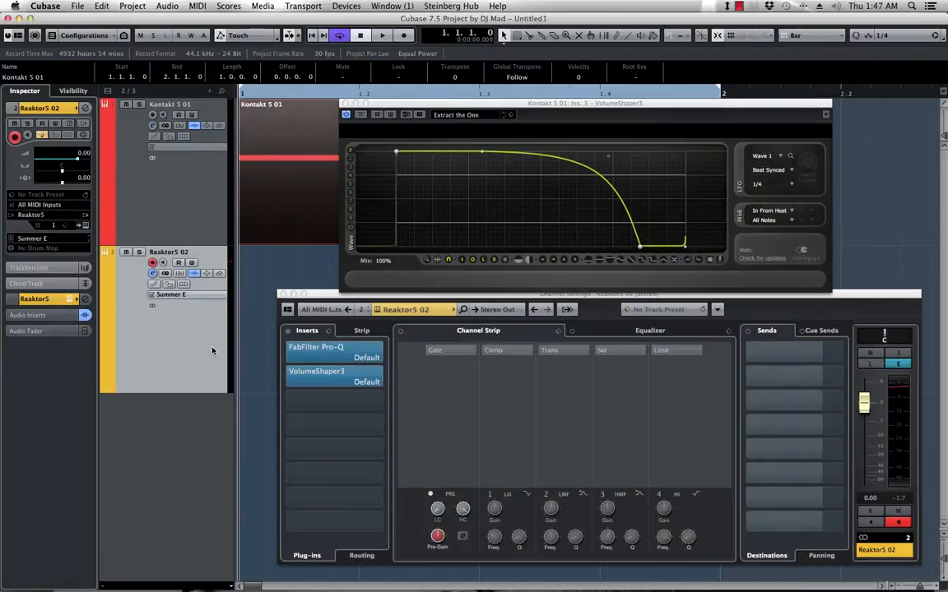
click(84, 225)
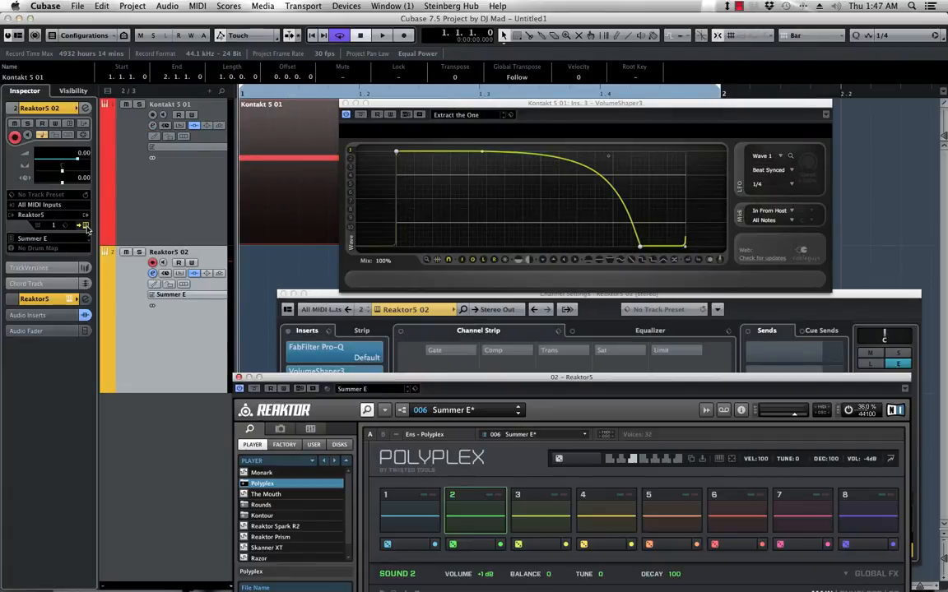
drag(356, 384, 349, 223)
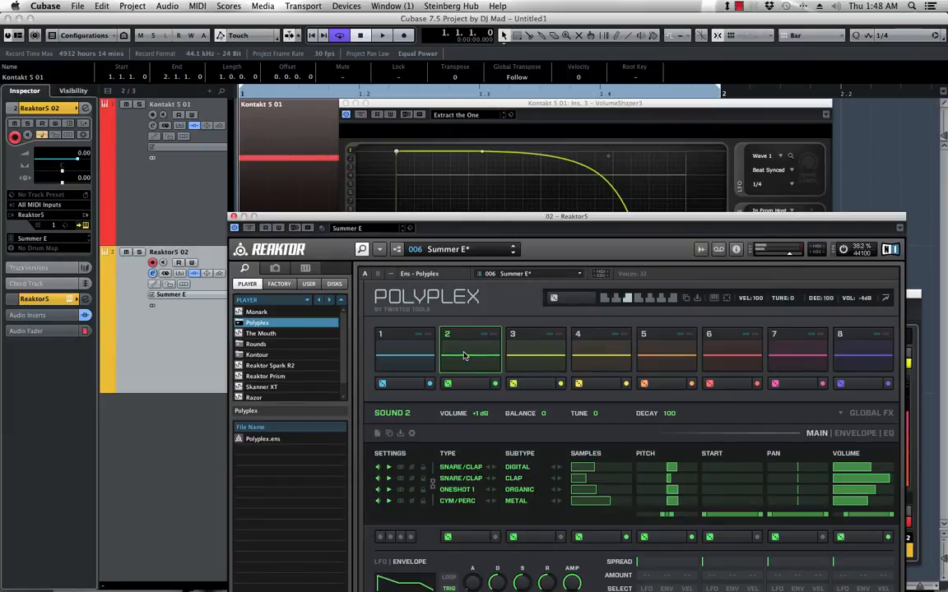
- Audition Polyplex's drum sounds from pad 3 through pad 8
click(538, 360)
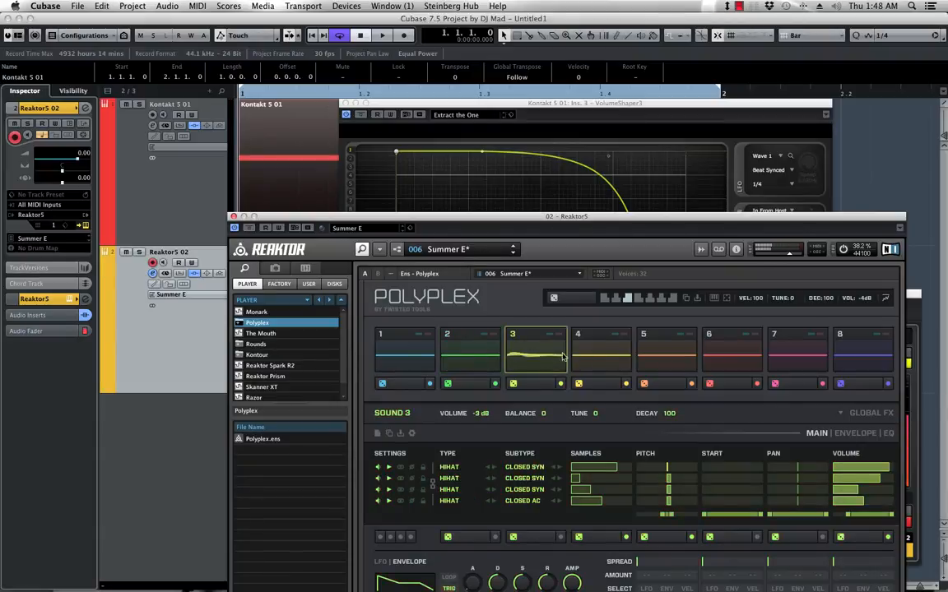
click(600, 359)
click(662, 359)
click(728, 360)
click(871, 357)
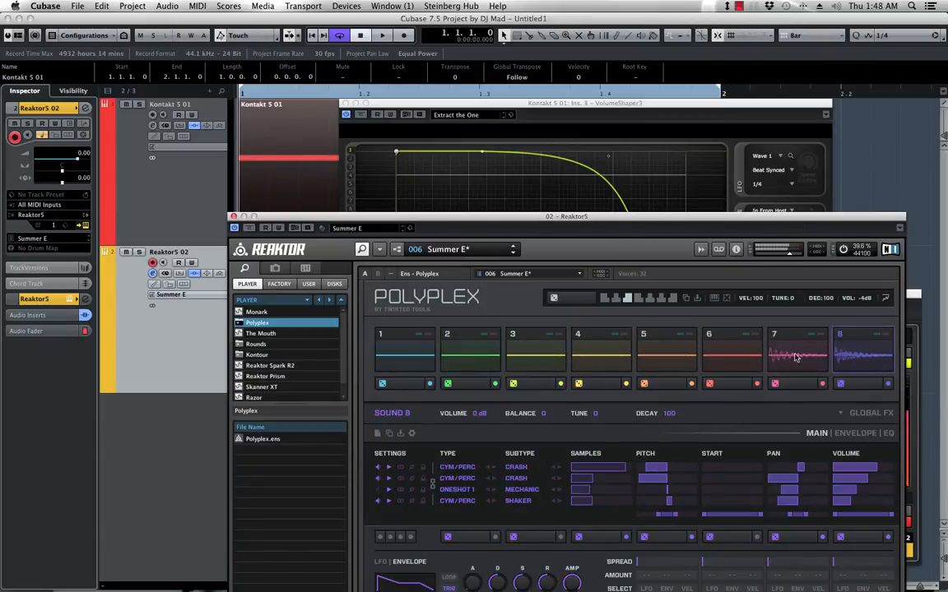
- Mute sound 2's organic one-shot, metal percussion and digital snare layers to leave only the clap, auditioning the pad between changes
click(461, 358)
drag(421, 222, 416, 146)
click(373, 415)
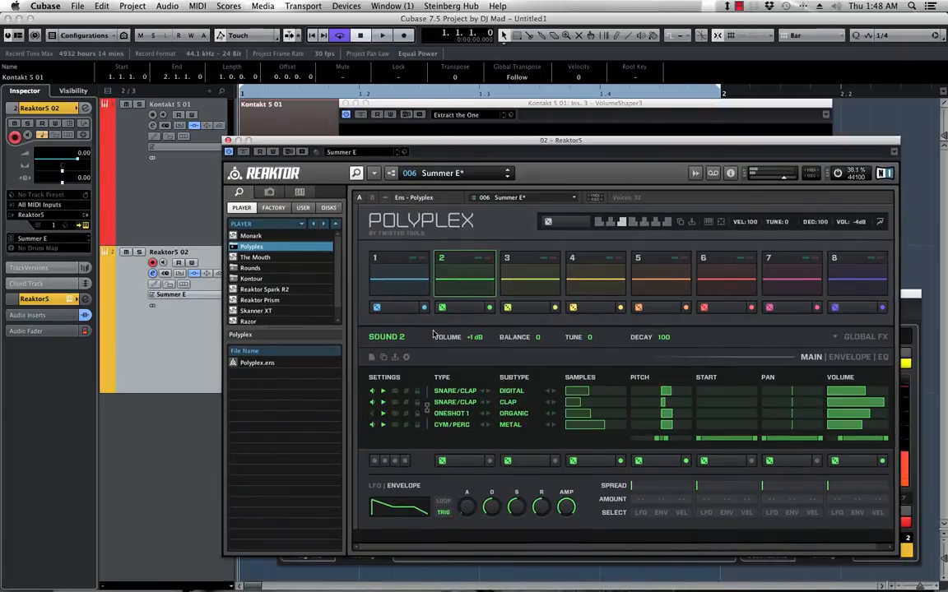
click(455, 290)
click(373, 426)
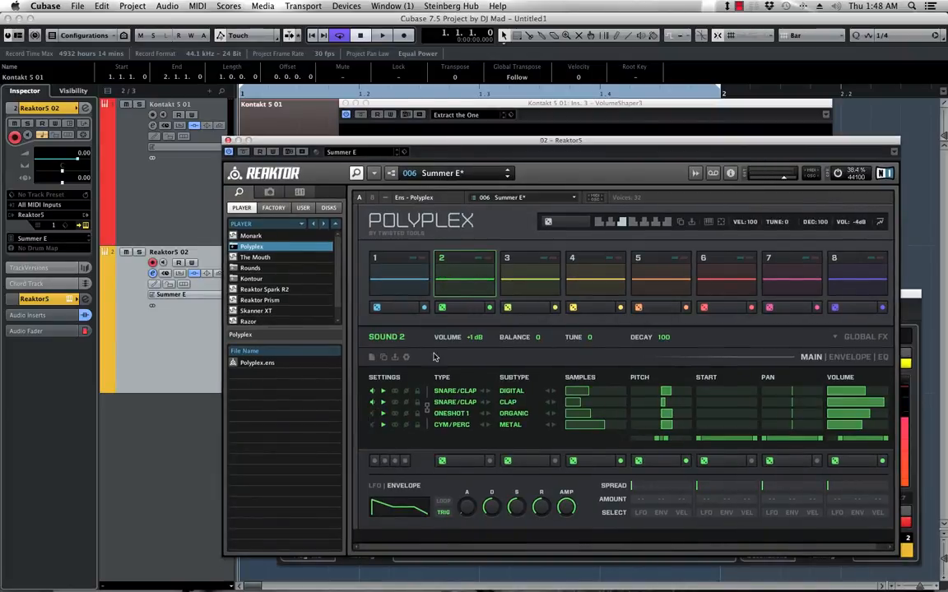
click(461, 282)
click(374, 402)
click(507, 284)
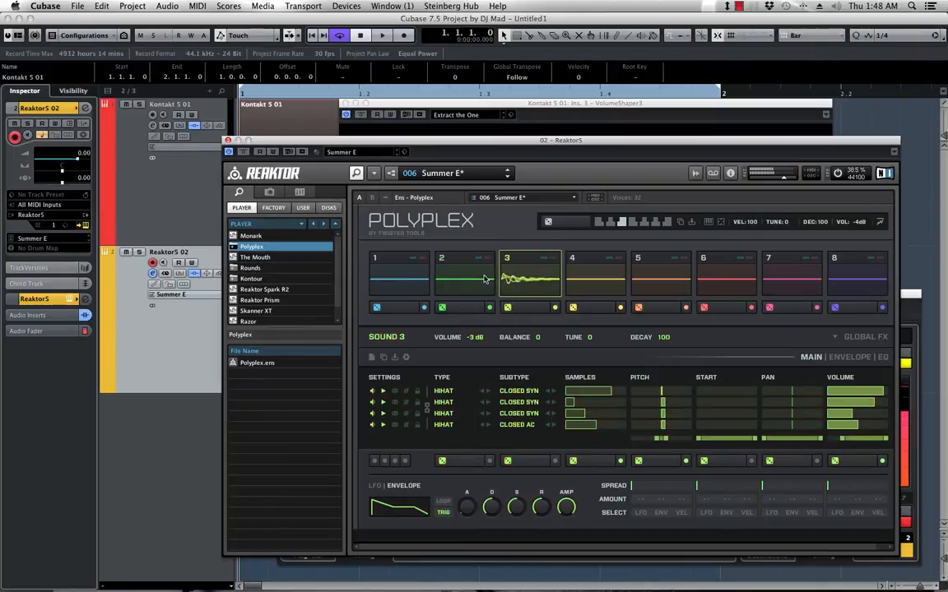
click(476, 281)
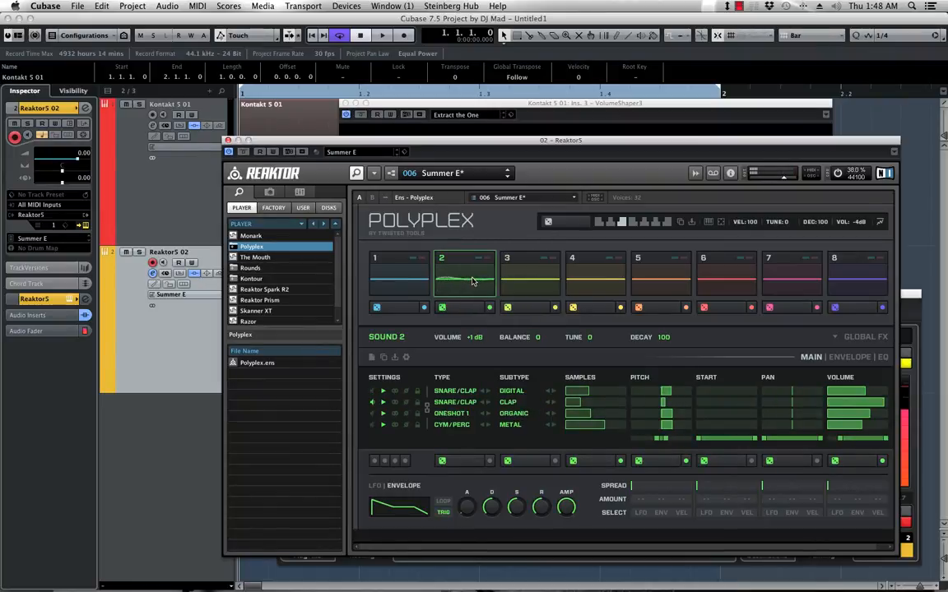
- Reduce the volume of sound 2's digital snare, organic one-shot and metal percussion layers to zero, keeping only the clap audible
click(473, 281)
drag(367, 145, 373, 145)
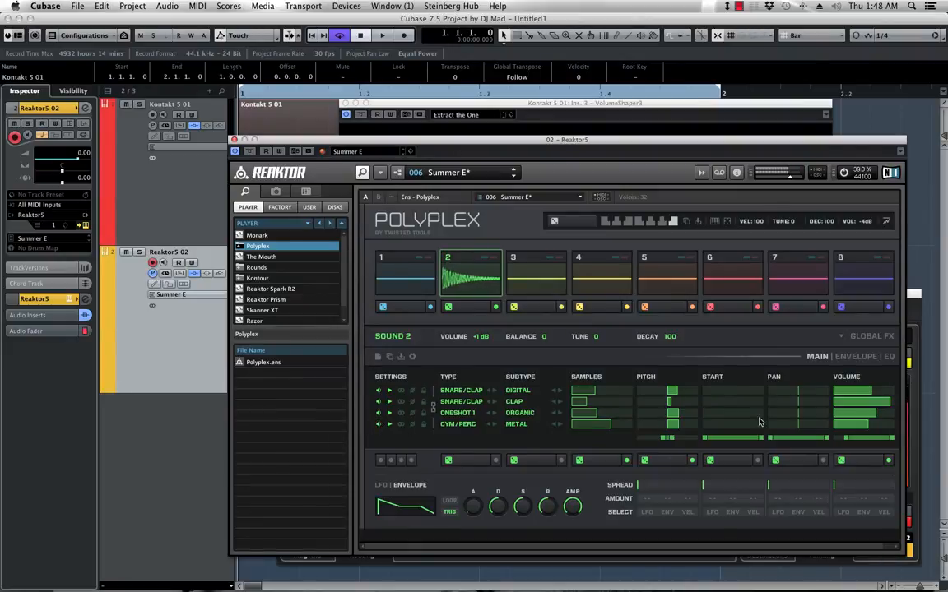
drag(862, 425, 819, 395)
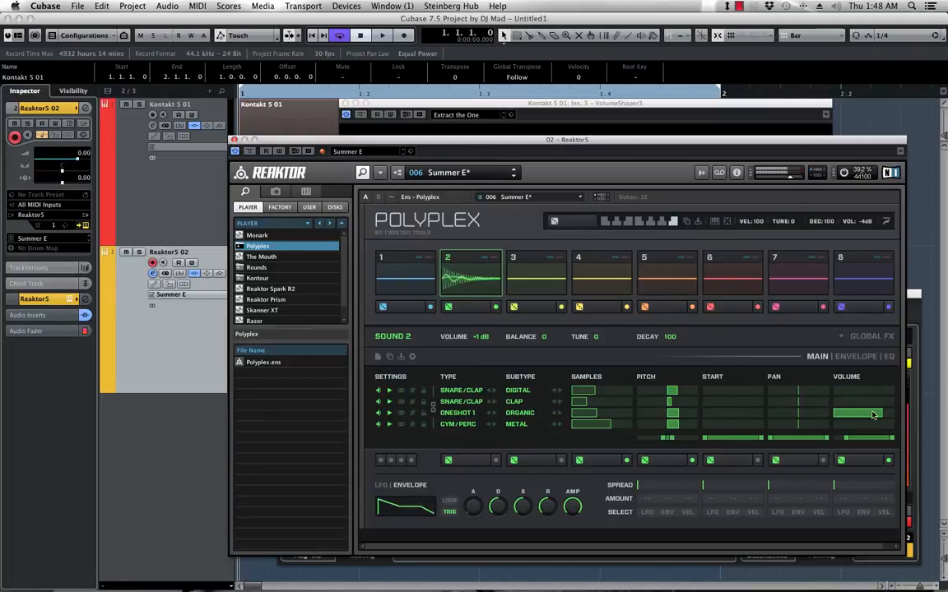
mouse_move(880, 413)
mouse_down()
mouse_move(838, 410)
mouse_move(883, 404)
mouse_up()
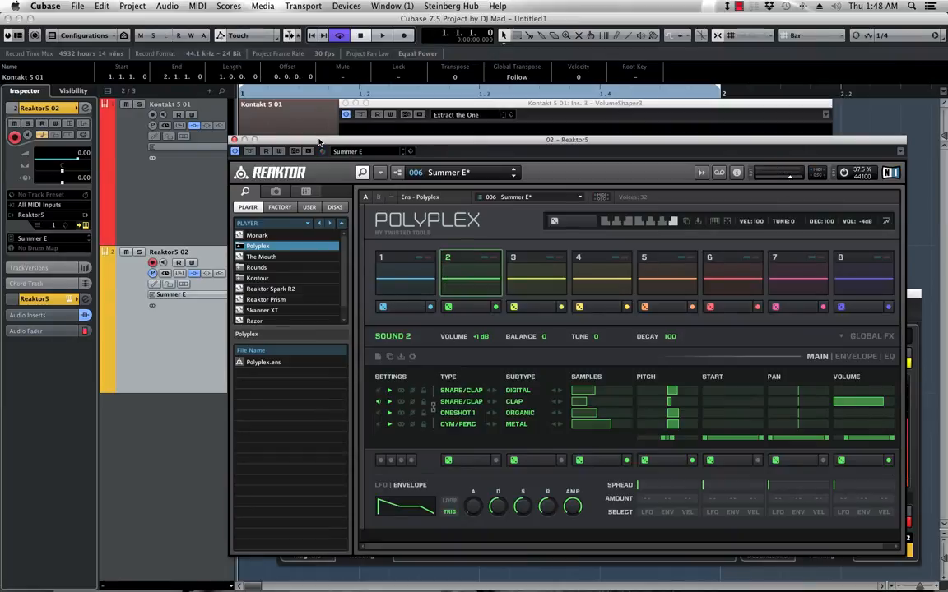
- Move the Reaktor and VolumeShaper windows aside and record a clap on each beat of the one-bar loop on the Reaktor5 02 track
drag(319, 142, 542, 171)
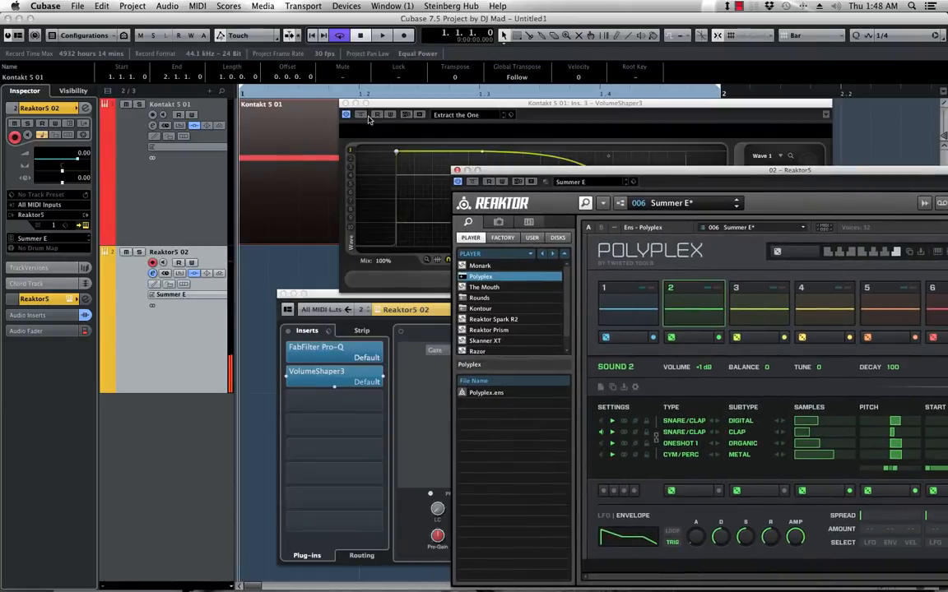
click(395, 106)
drag(395, 106, 609, 111)
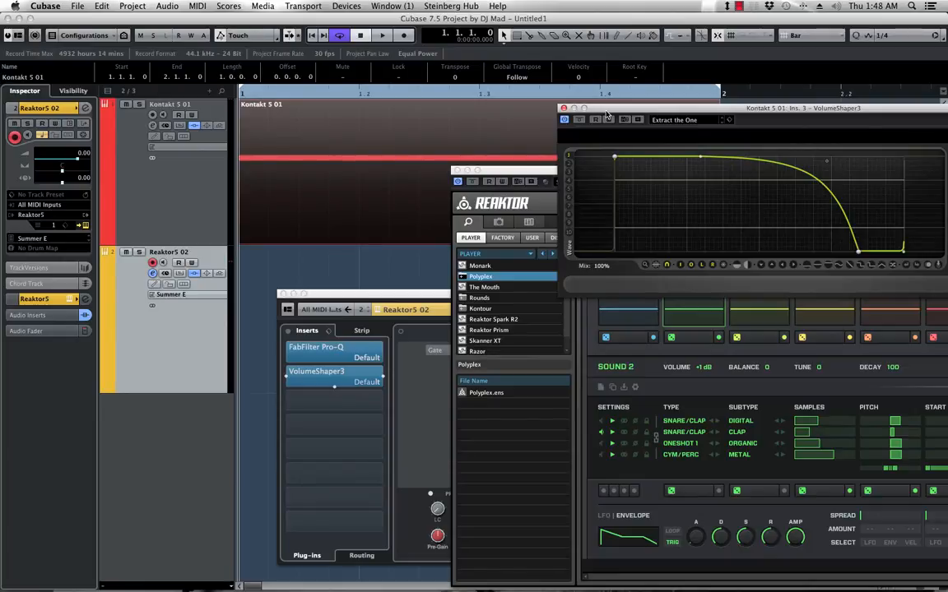
key(KP_Multiply)
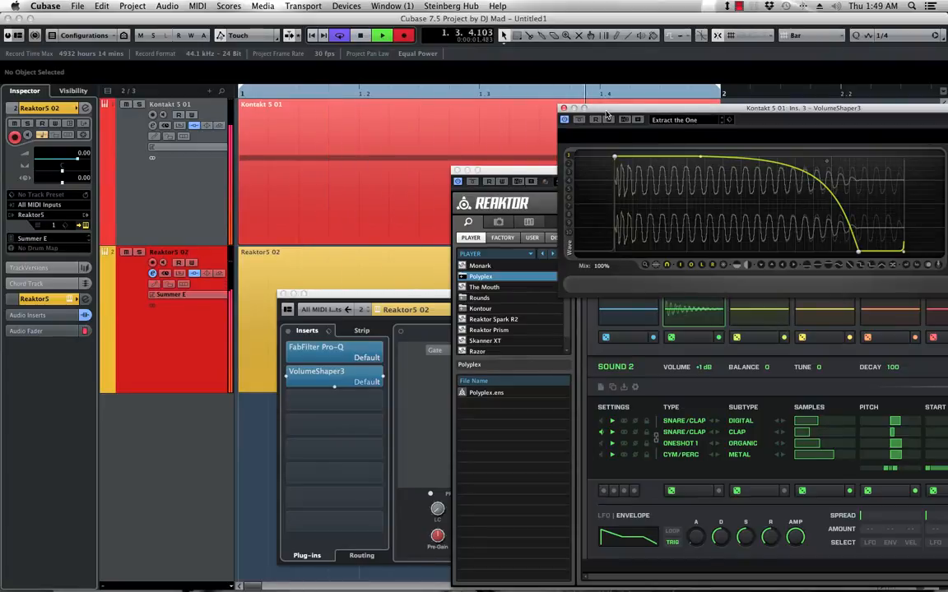
key(KP_Multiply)
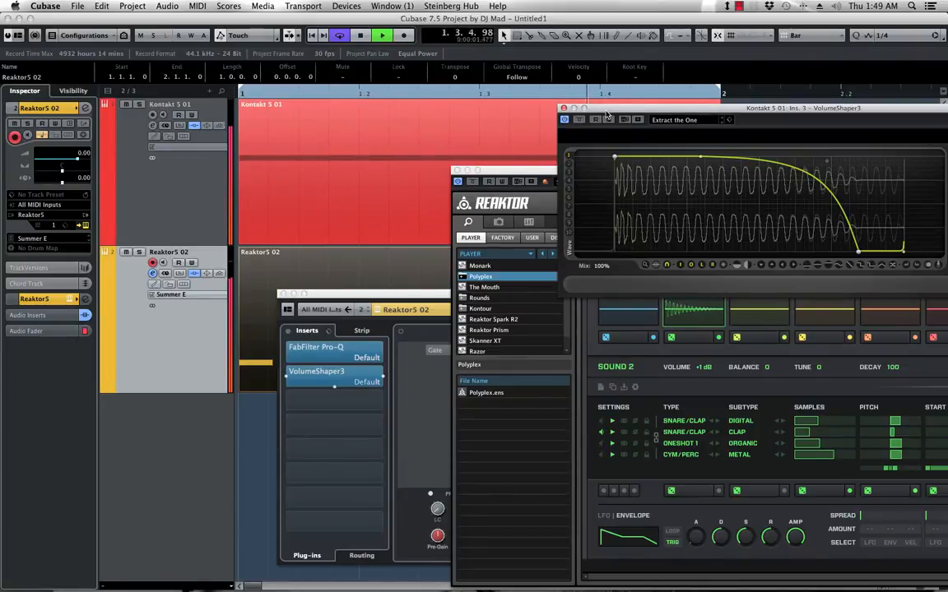
- Close VolumeShaper and Reaktor, and move the Reaktor5 02 channel settings aside to uncover the recorded part, stopping playback
click(321, 269)
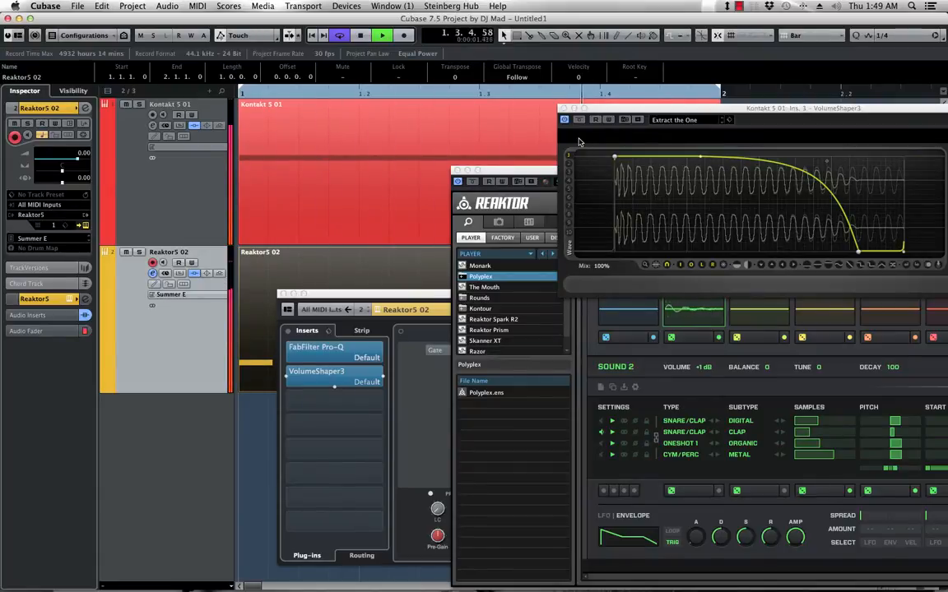
click(563, 108)
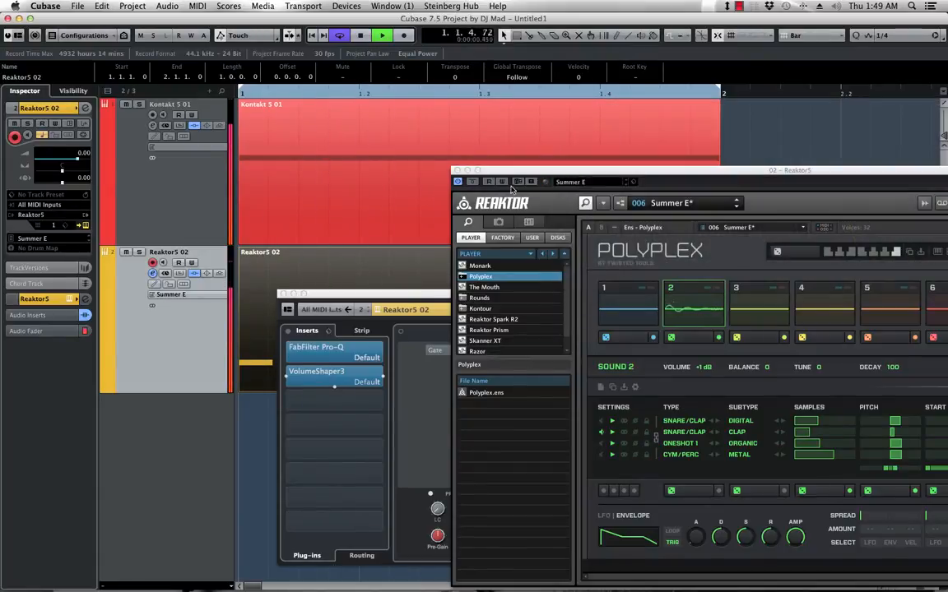
click(457, 170)
drag(385, 296, 475, 296)
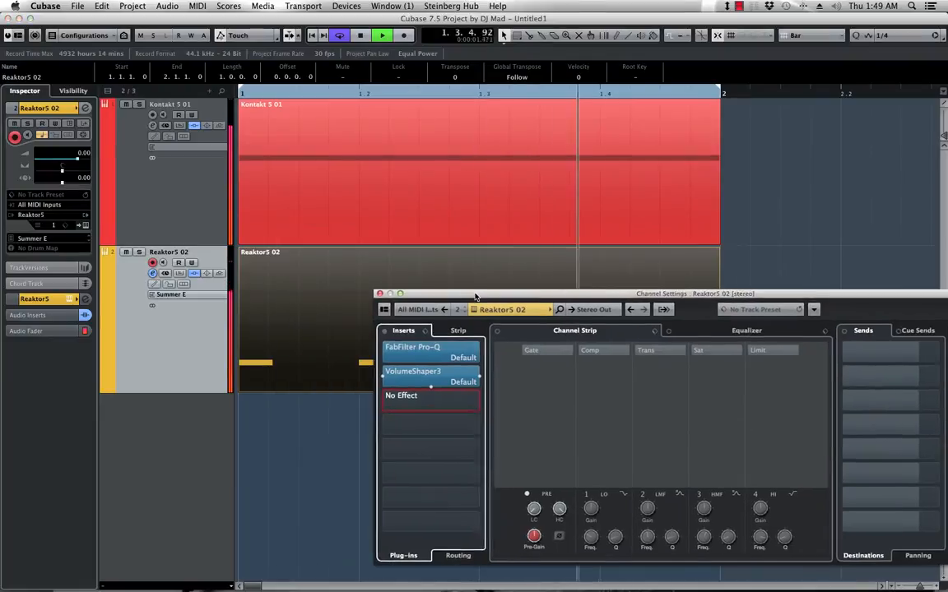
key(space)
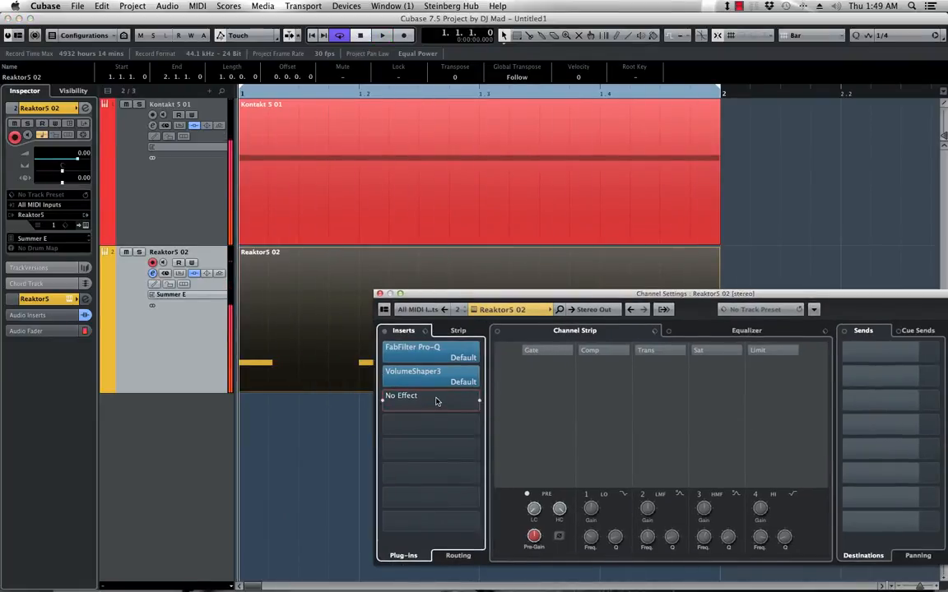
click(199, 339)
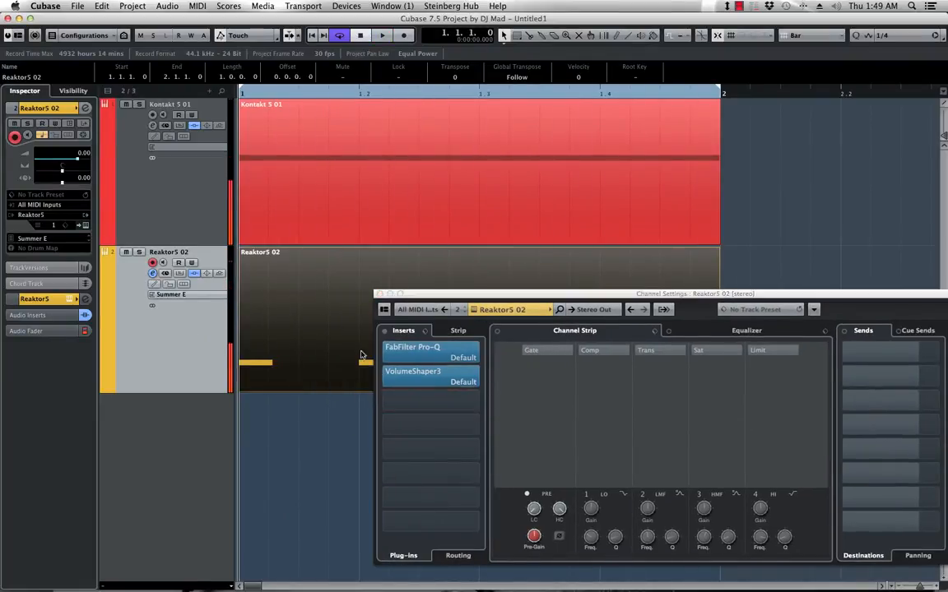
- Raise the clap's low cut in FabFilter Pro-Q to about 311 Hz while the loop plays
double_click(427, 377)
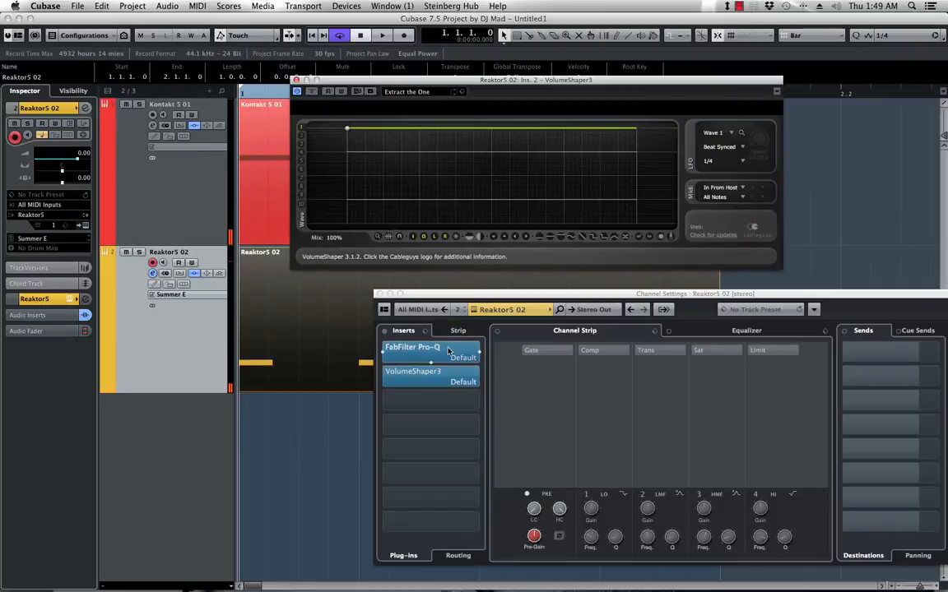
double_click(426, 358)
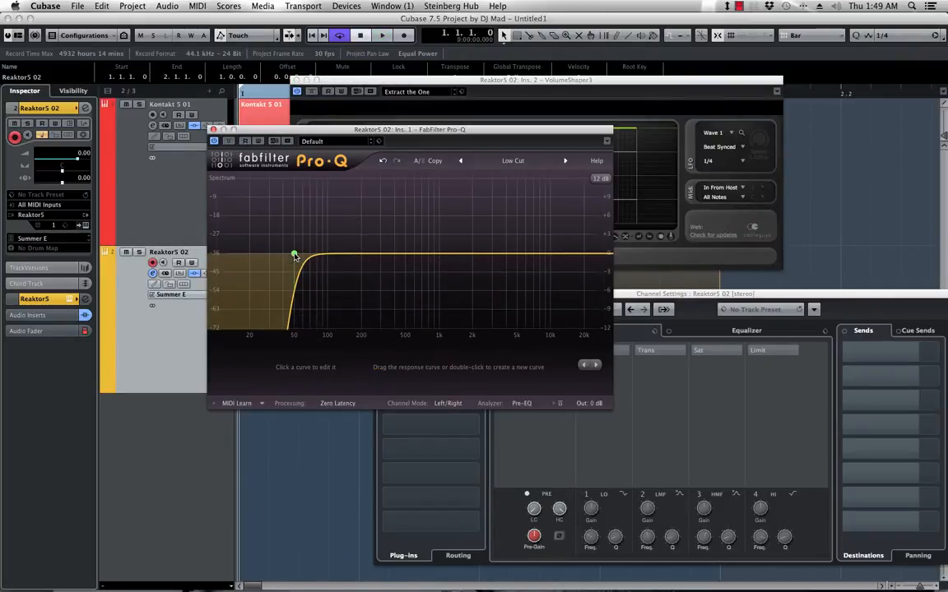
key(space)
drag(294, 257, 383, 254)
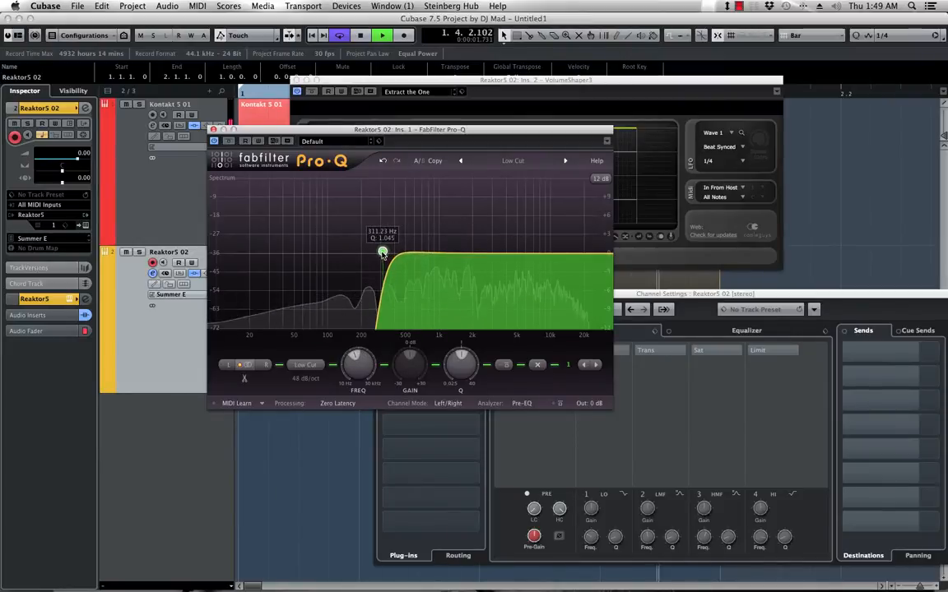
click(214, 129)
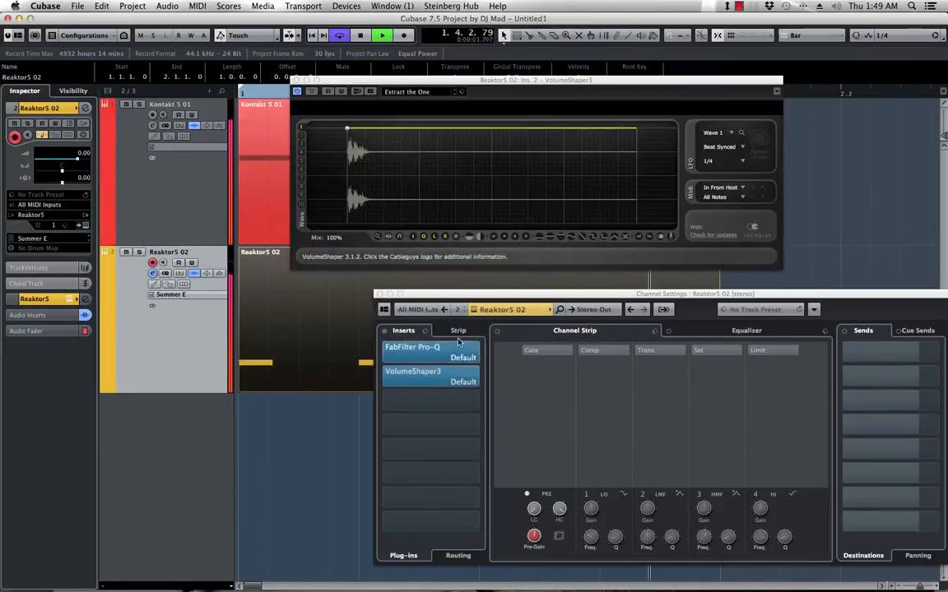
key(space)
- Shape the clap's VolumeShaper curve as a short full-volume hold at the start, falling to zero within the first quarter of the cycle
click(421, 379)
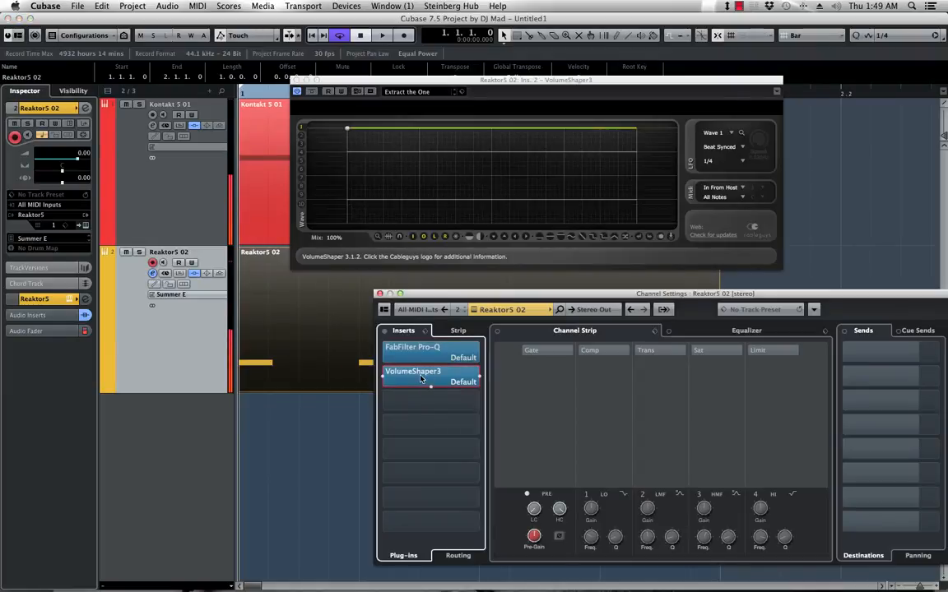
click(421, 378)
click(426, 378)
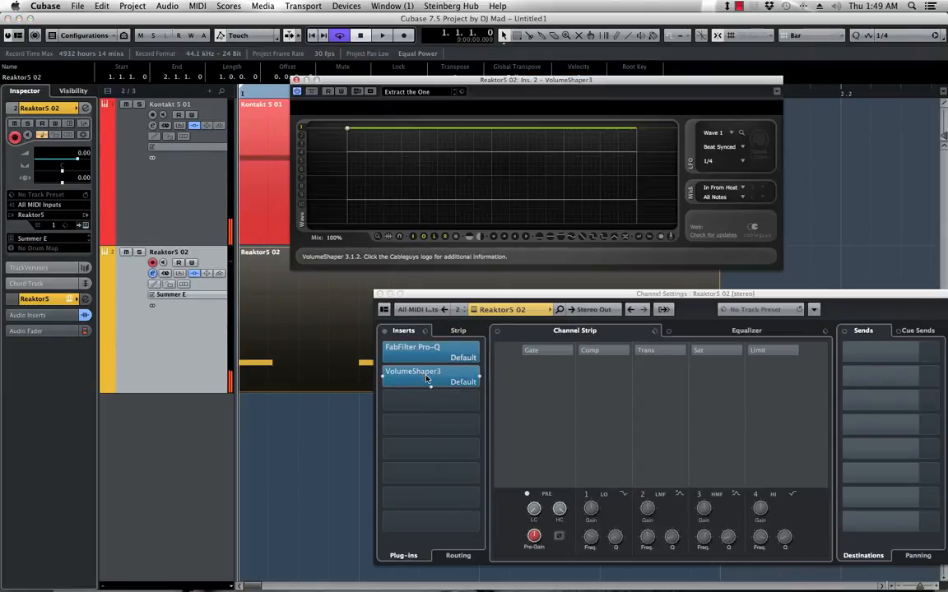
key(space)
key(space)
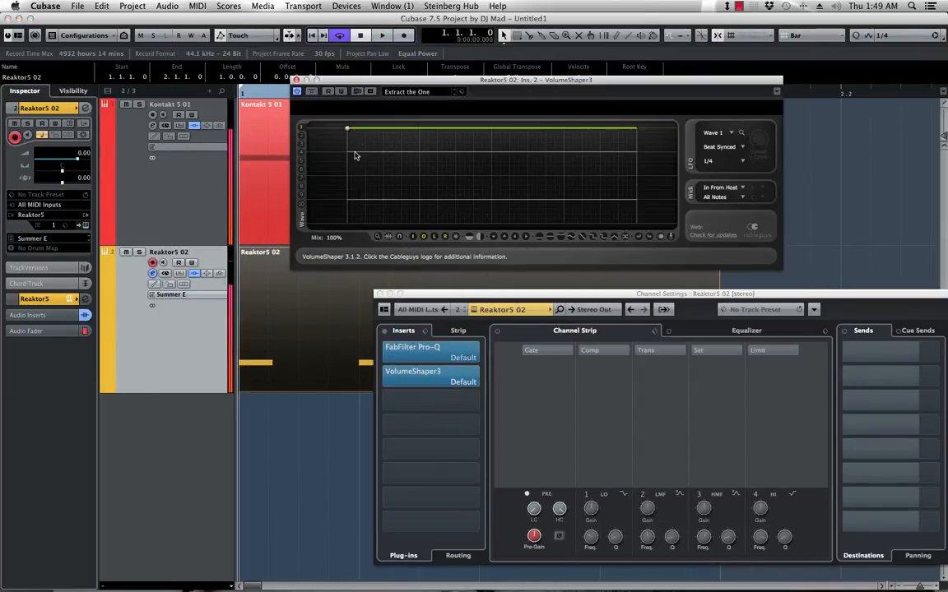
click(741, 163)
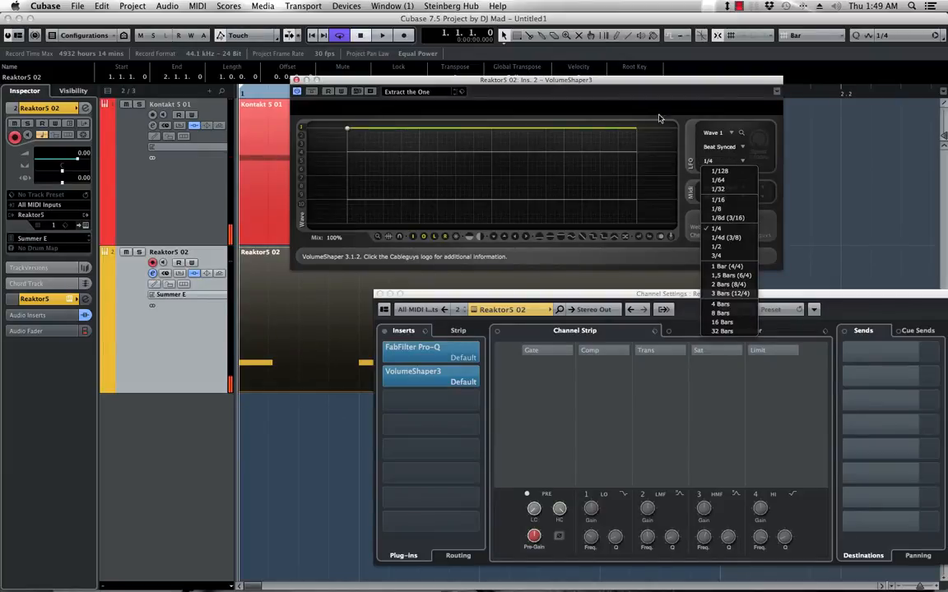
click(610, 81)
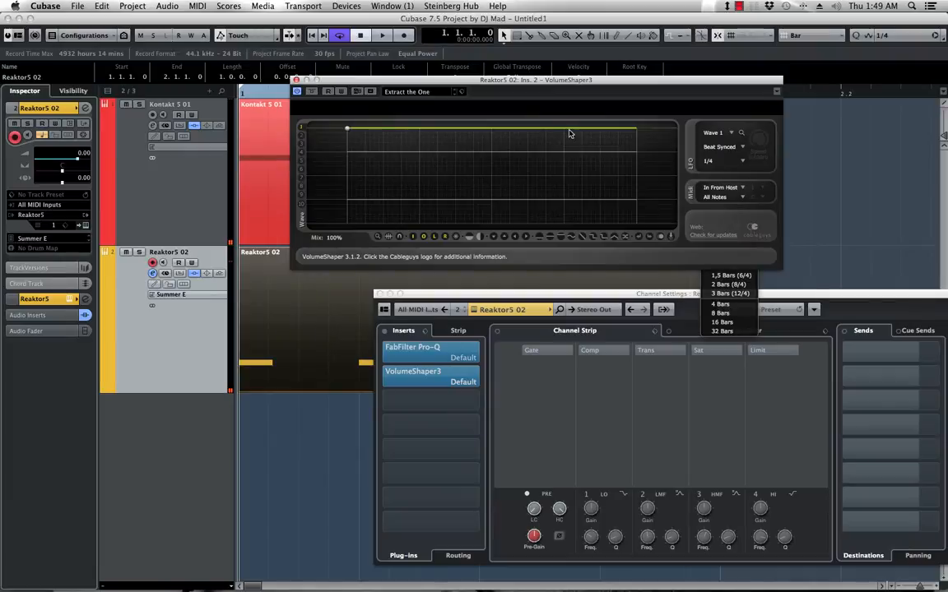
drag(621, 130, 635, 222)
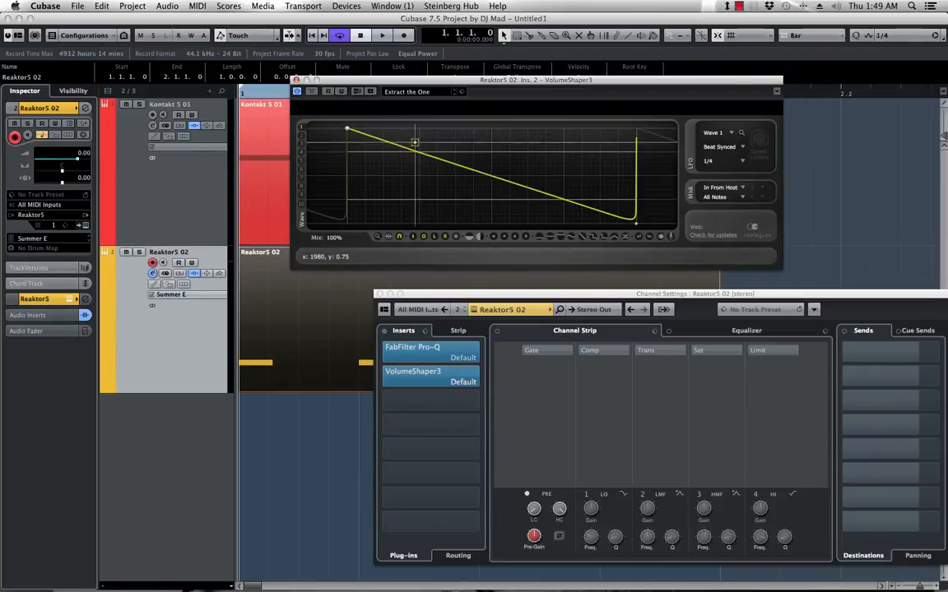
drag(415, 143, 401, 128)
drag(551, 192, 420, 223)
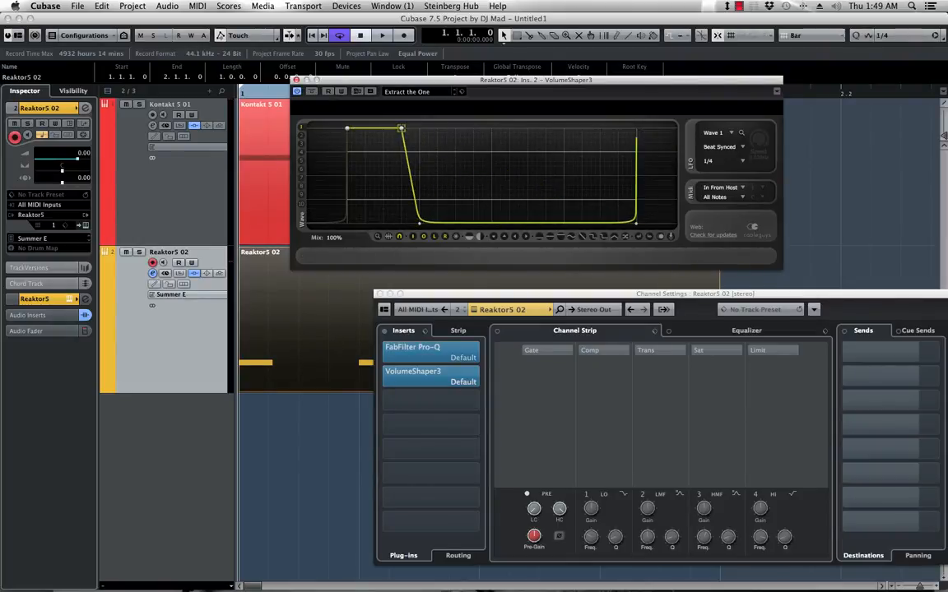
drag(401, 129, 360, 128)
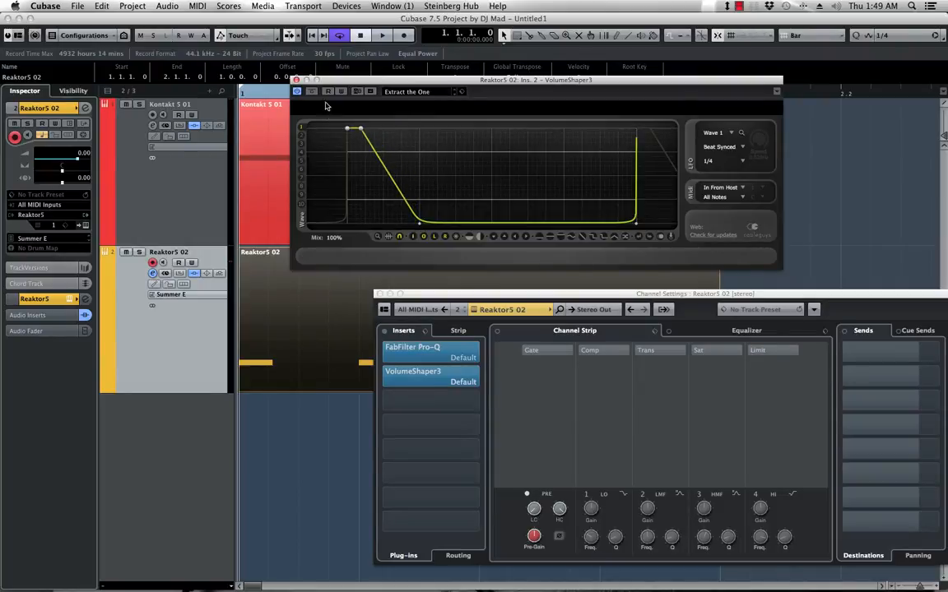
- Tighten the VolumeShaper fade around the clap's initial hit during playback, and close the plug-in and channel settings
click(382, 36)
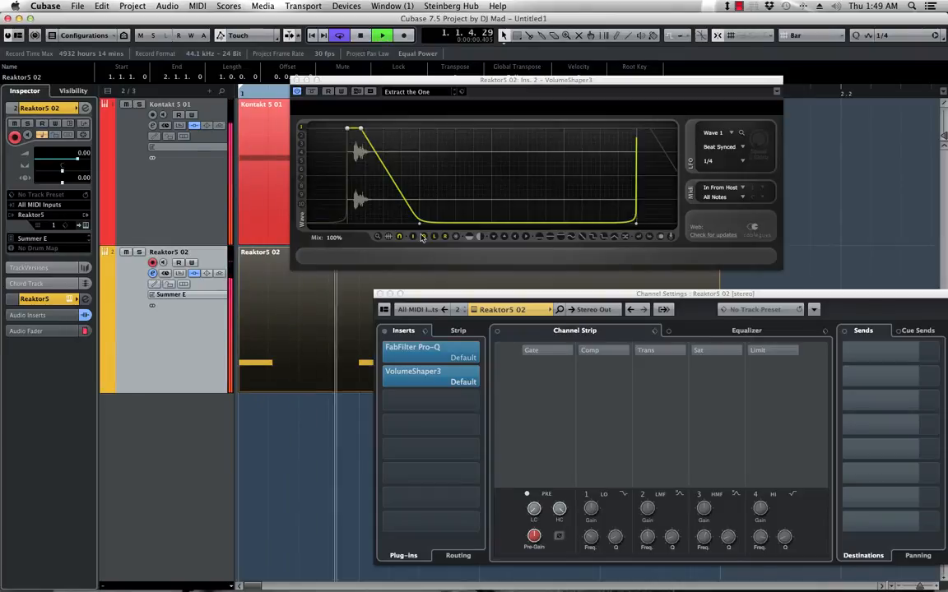
drag(419, 223, 364, 223)
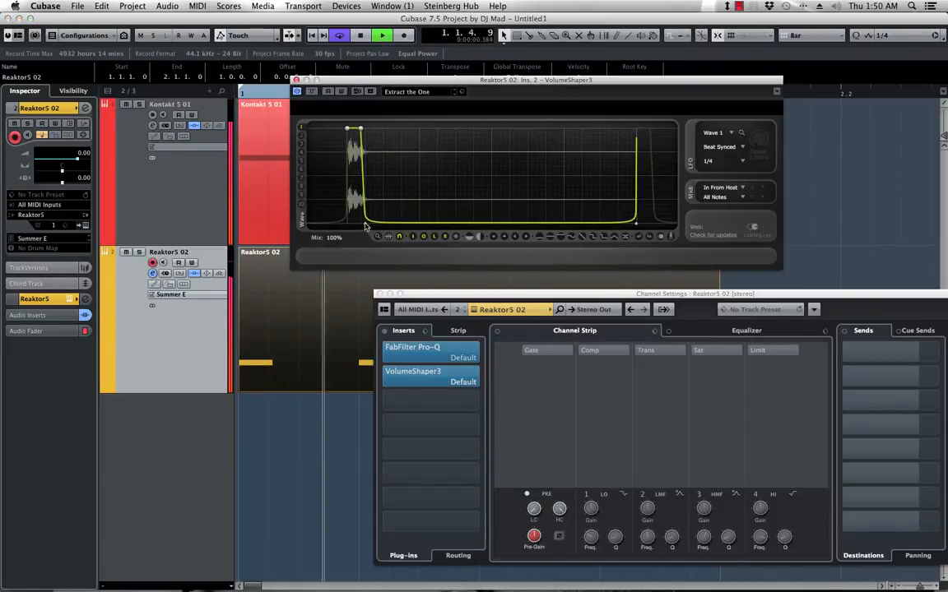
drag(360, 129, 356, 128)
drag(365, 224, 360, 224)
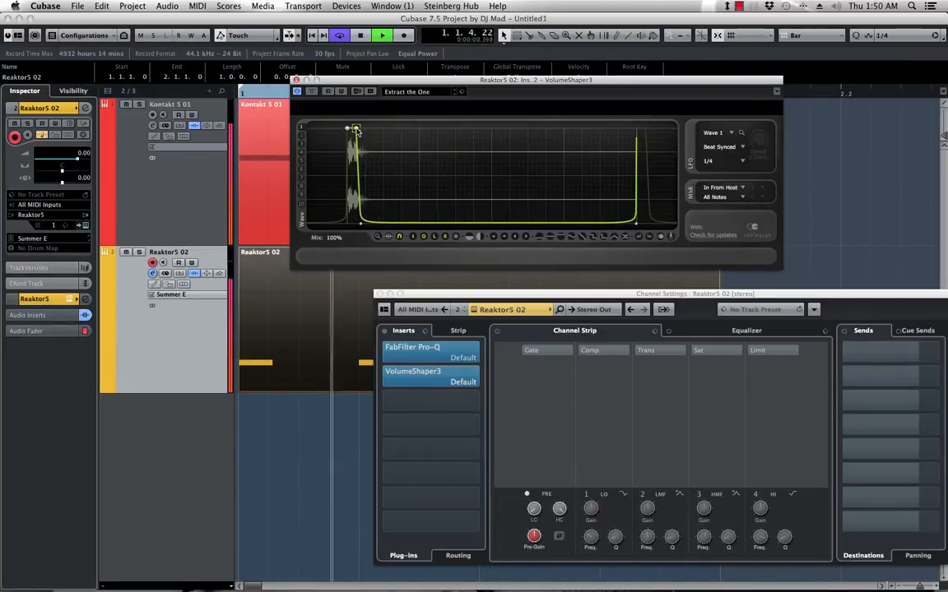
click(296, 80)
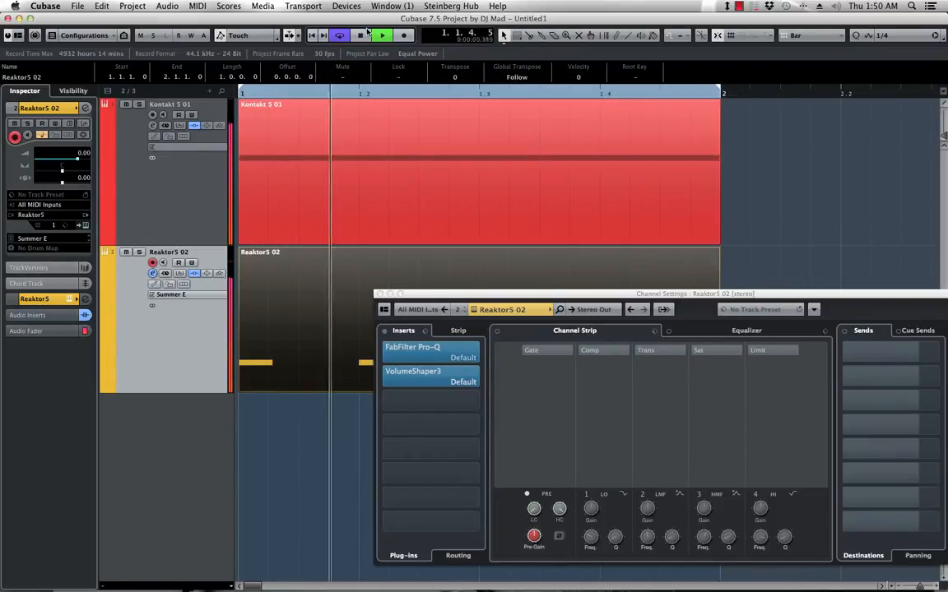
click(363, 35)
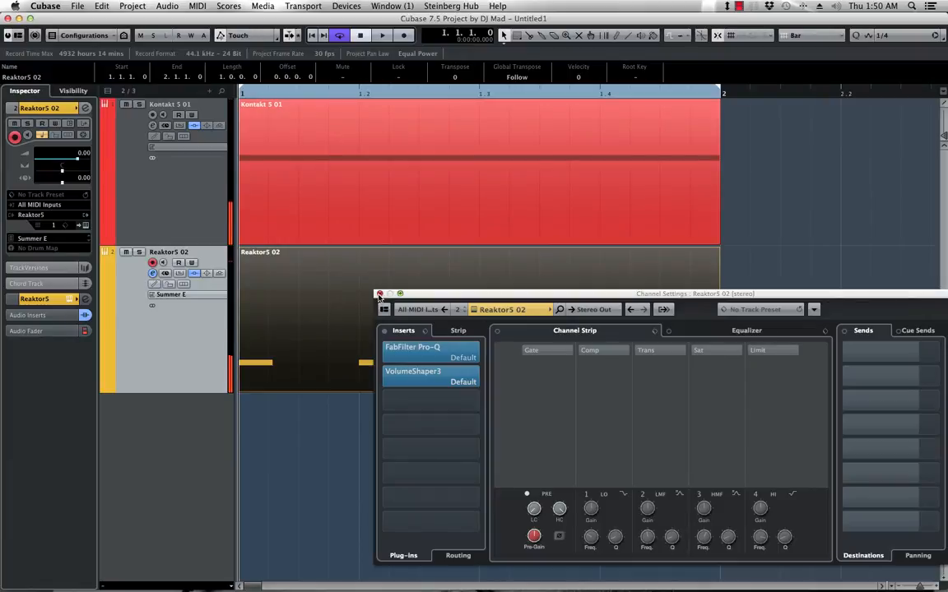
click(379, 294)
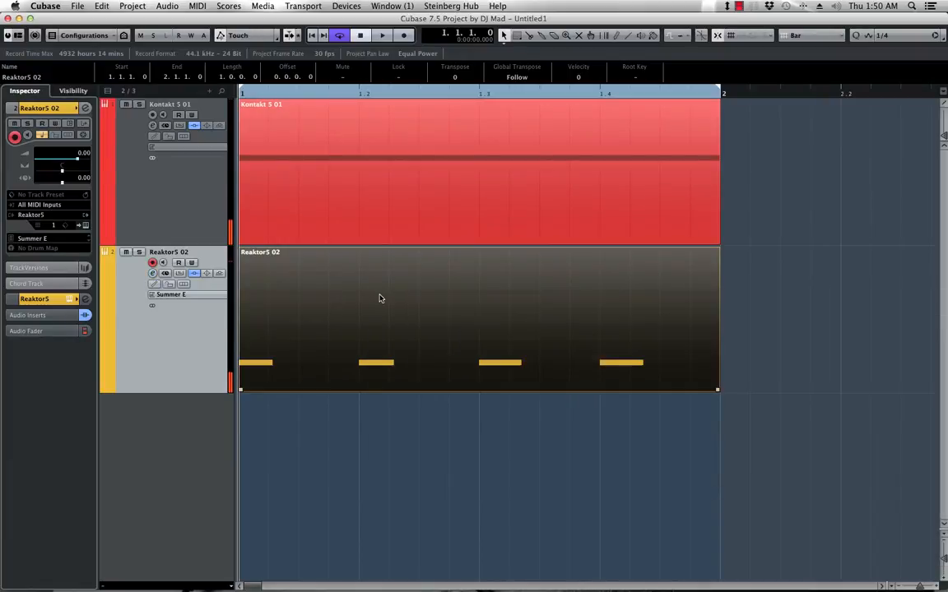
- Add one instrument track using the Kick – Nicky Romero VST instrument below the Reaktor5 02 track
right_click(185, 330)
mouse_move(216, 331)
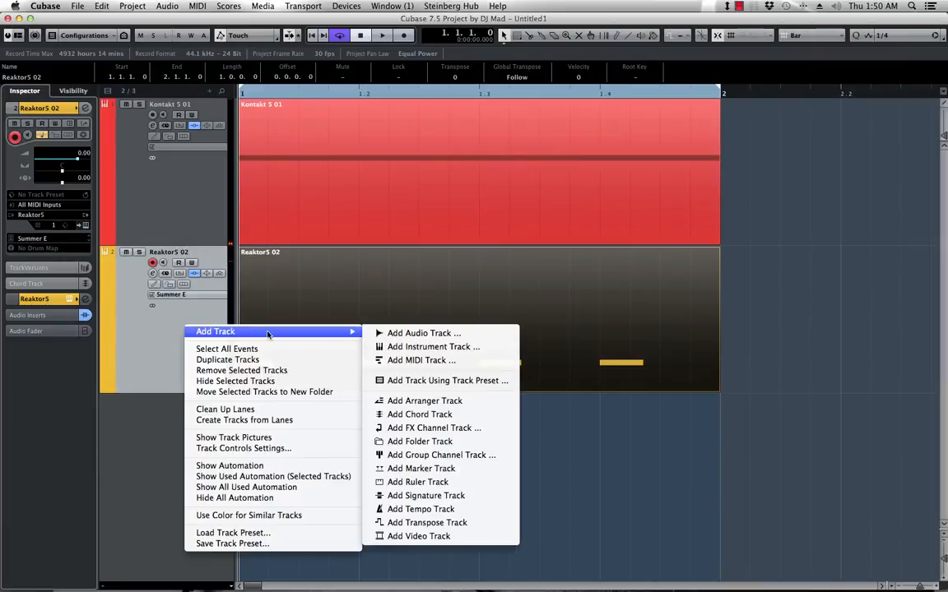
click(459, 347)
click(421, 168)
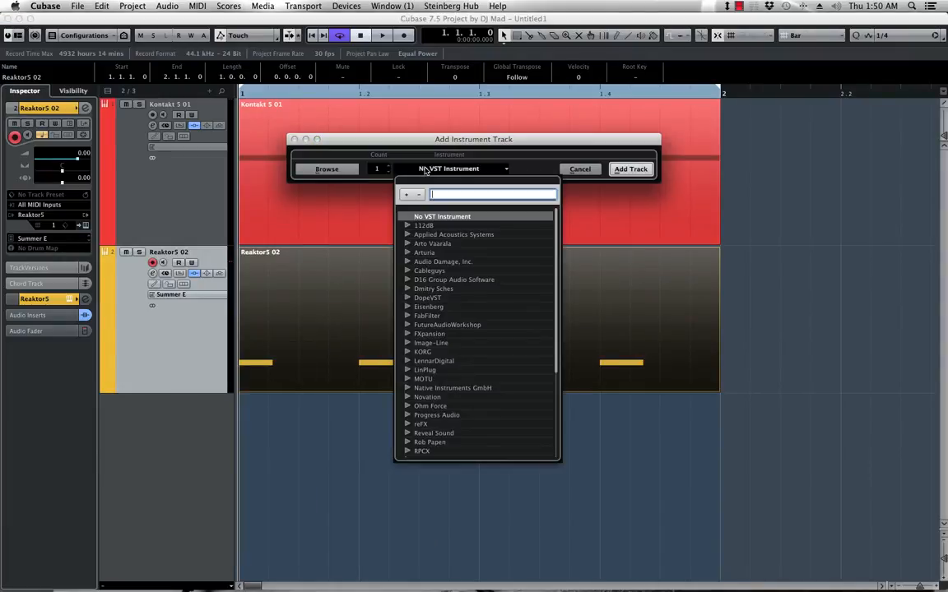
text(KICK)
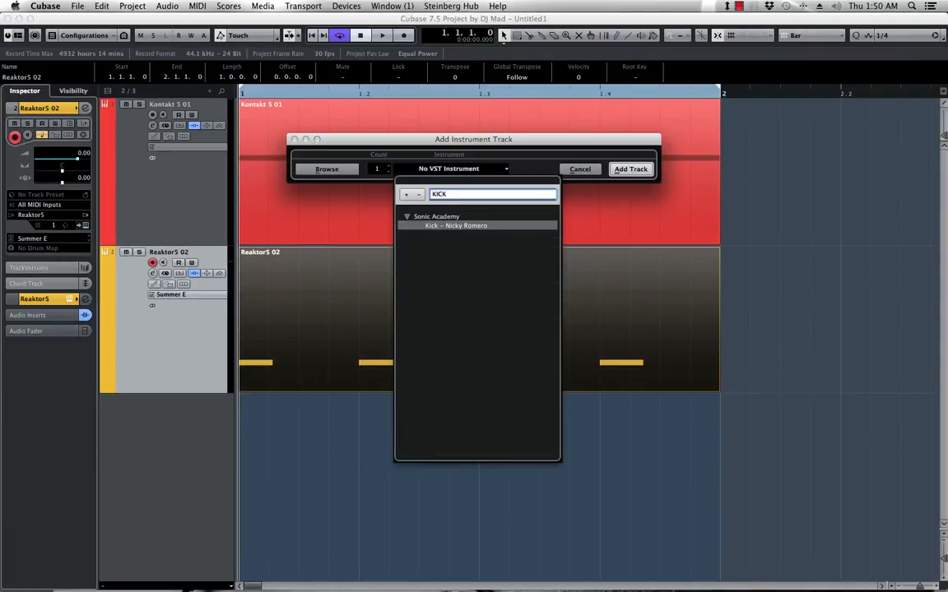
key(Return)
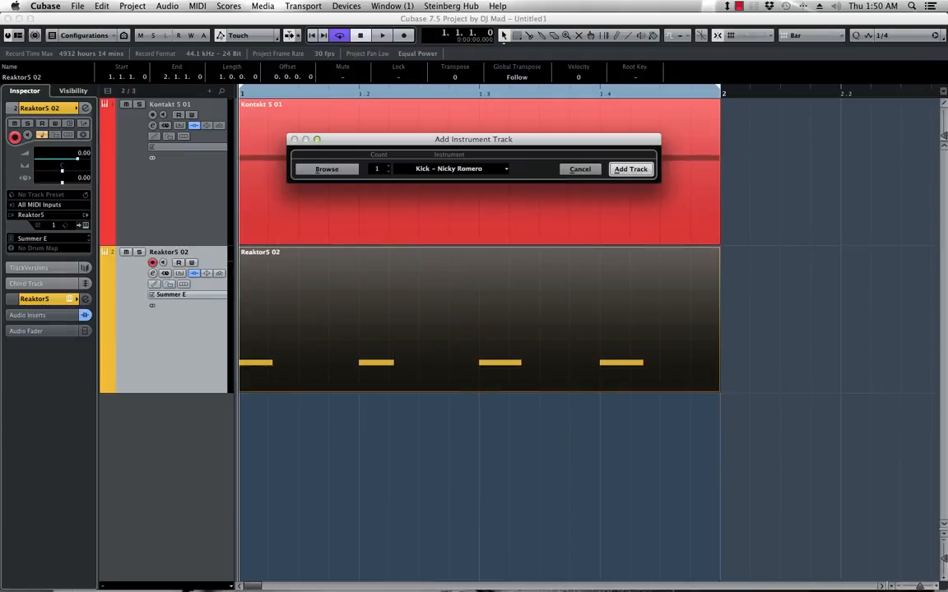
click(630, 169)
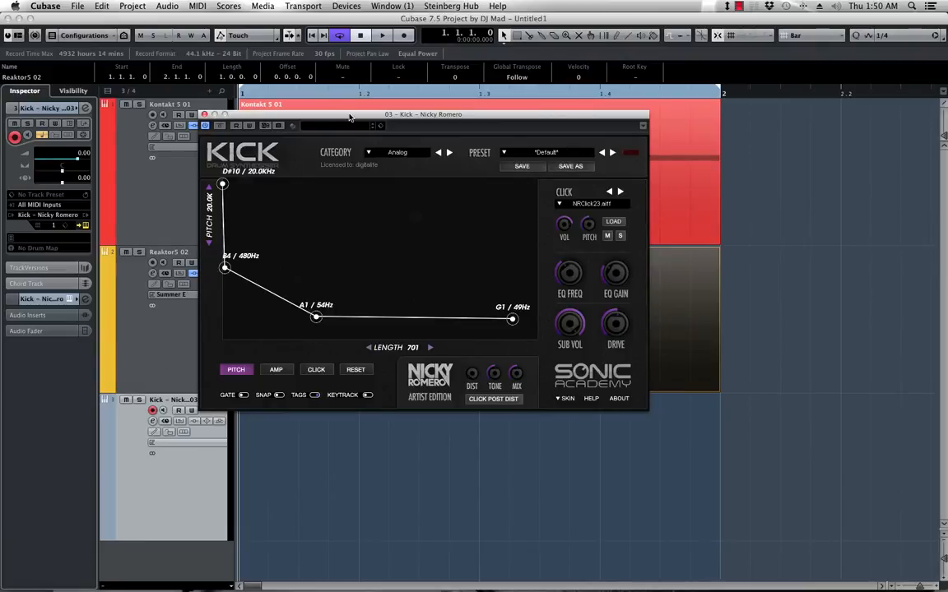
- Load the Boing 2 preset from the Techno category in the Kick synth
drag(350, 117, 515, 163)
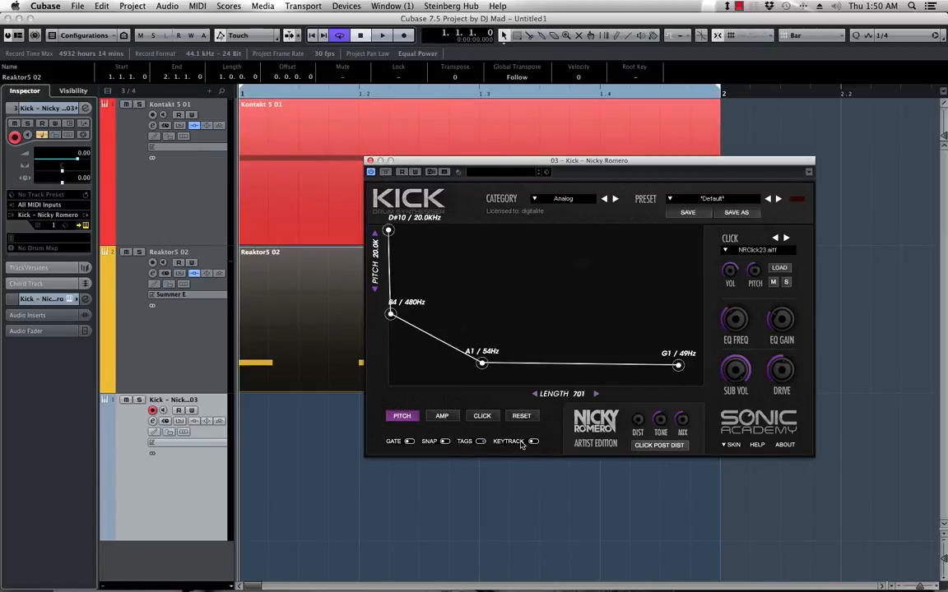
click(560, 200)
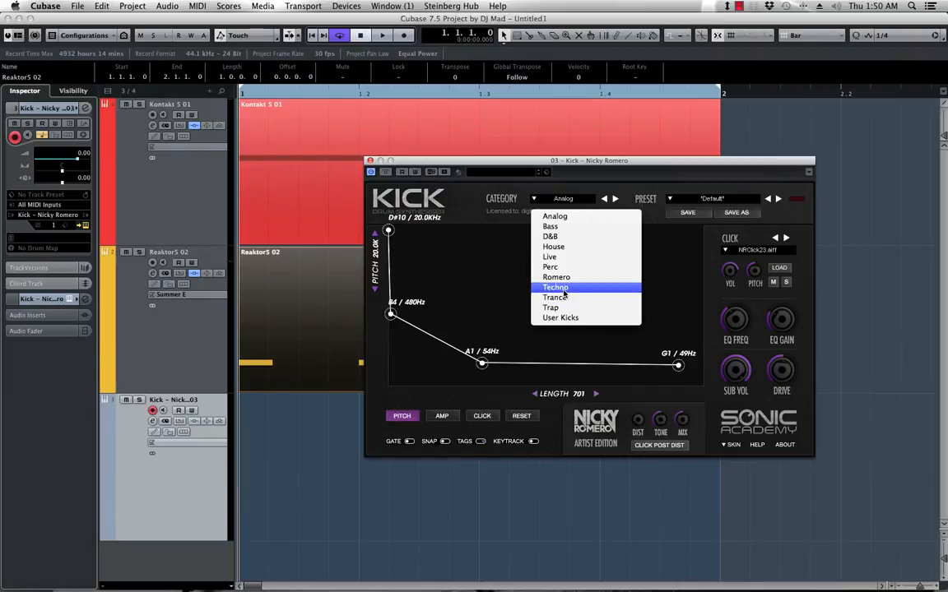
click(564, 293)
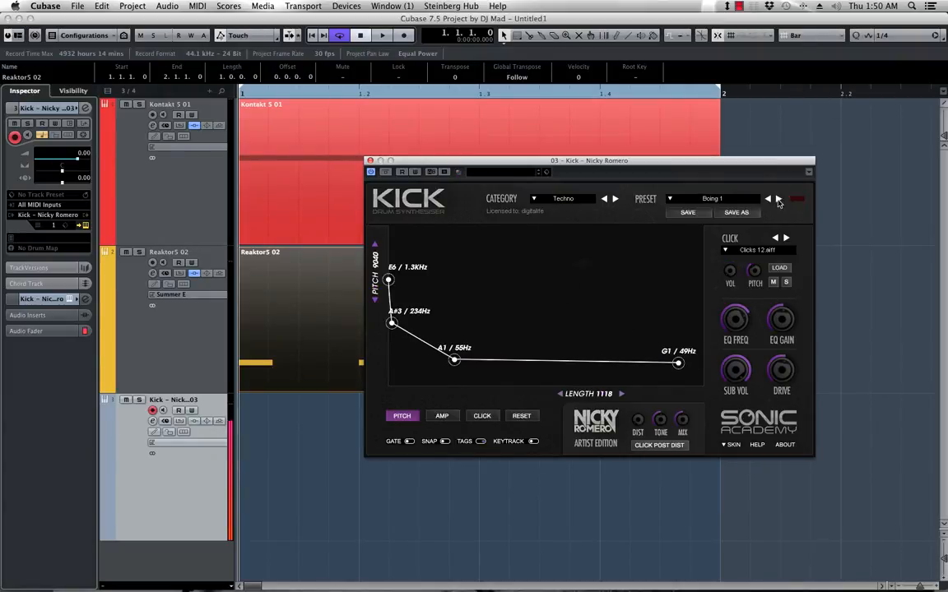
click(778, 200)
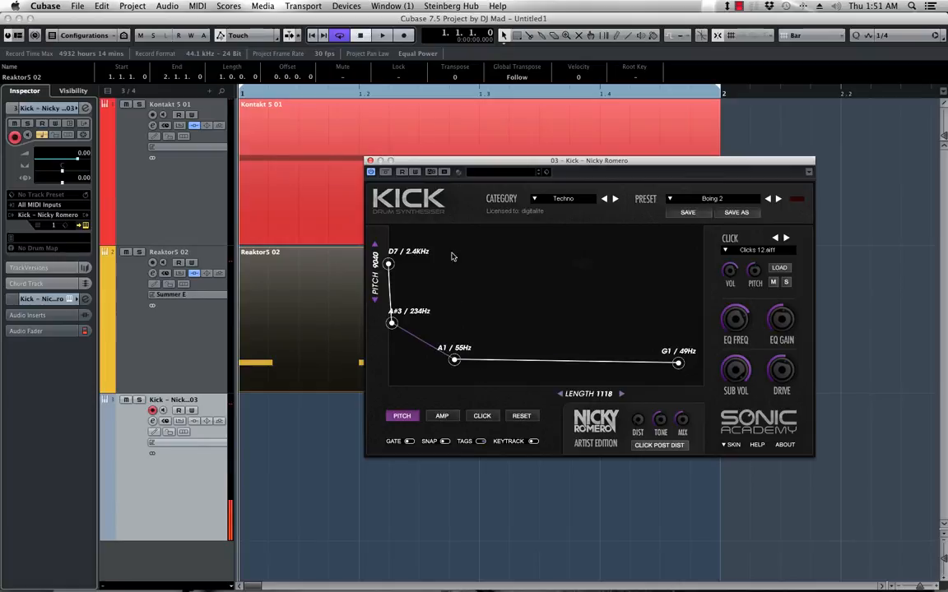
- Set the kick's length to 987 and reshape its amp envelope with a flatter full-level hold and an earlier fall to zero
click(442, 417)
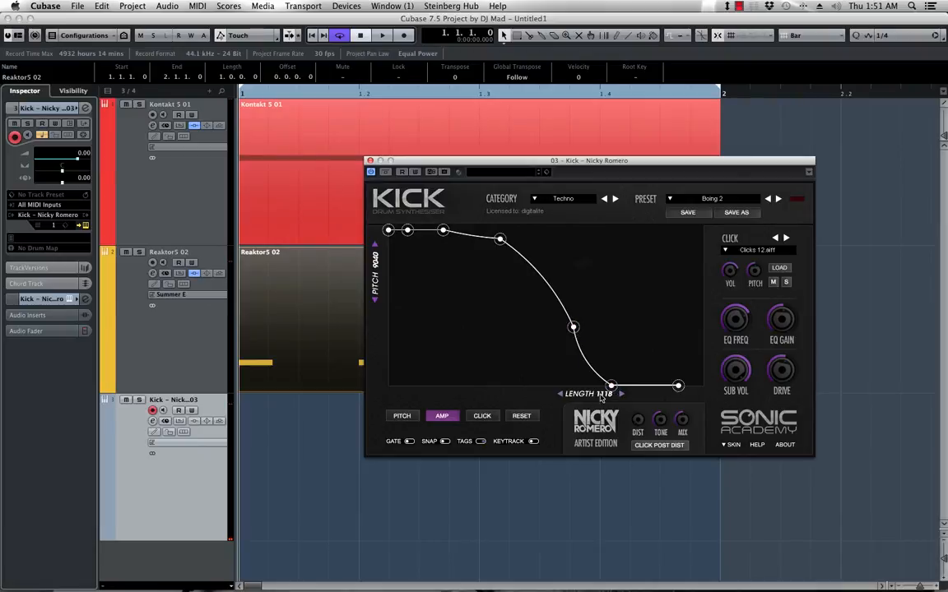
mouse_move(589, 396)
mouse_down()
mouse_move(547, 396)
mouse_move(582, 398)
mouse_up()
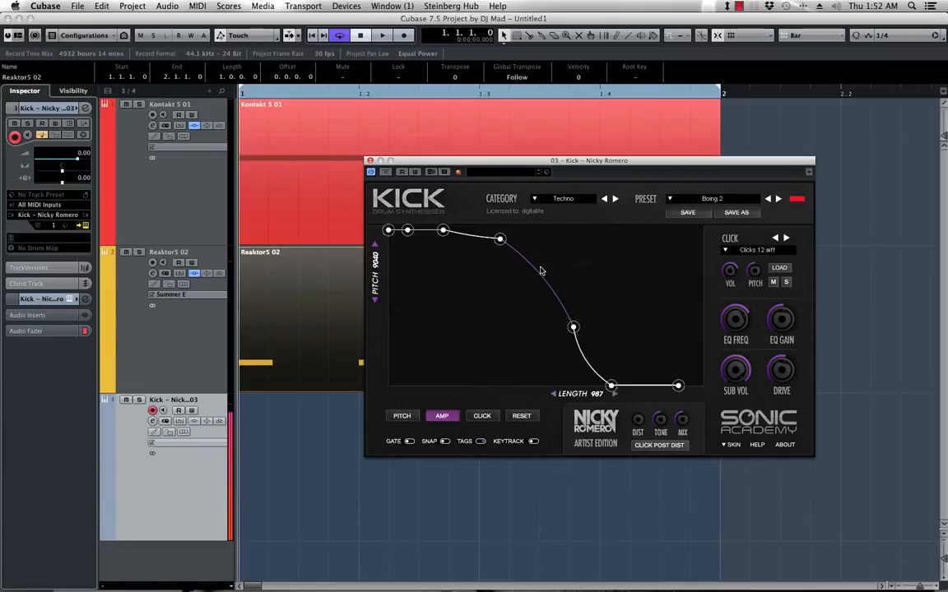
drag(500, 240, 501, 233)
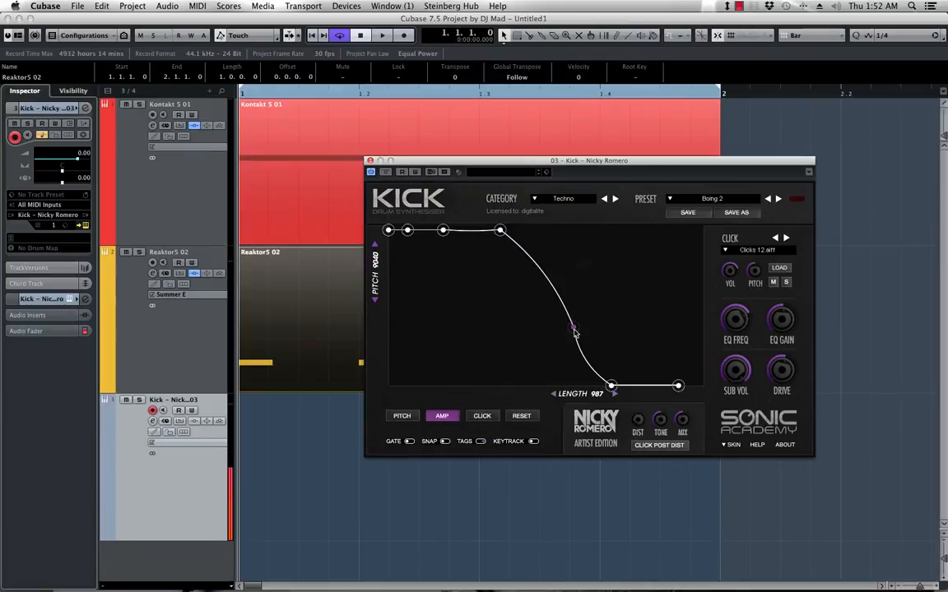
drag(575, 330, 544, 326)
drag(613, 386, 580, 386)
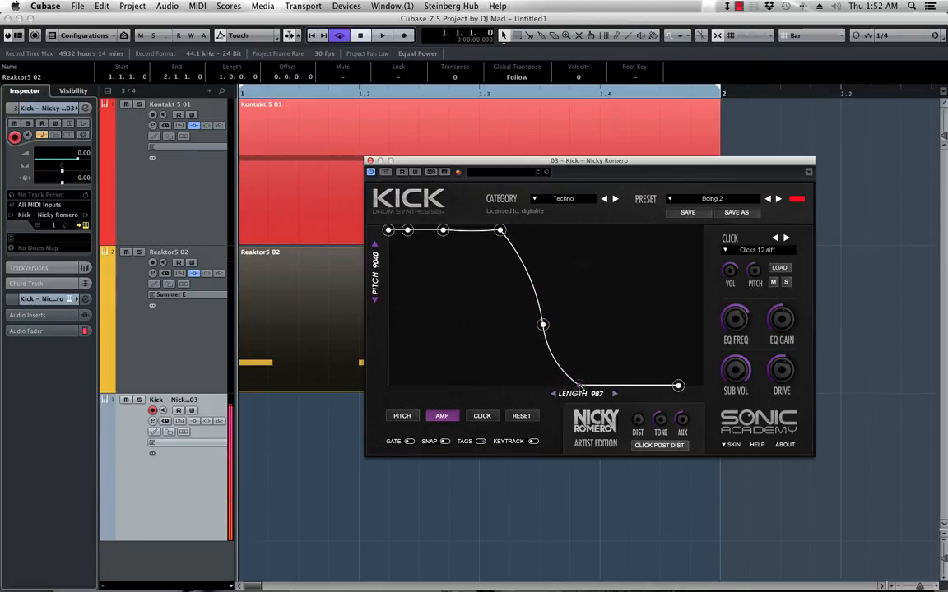
drag(499, 232, 483, 230)
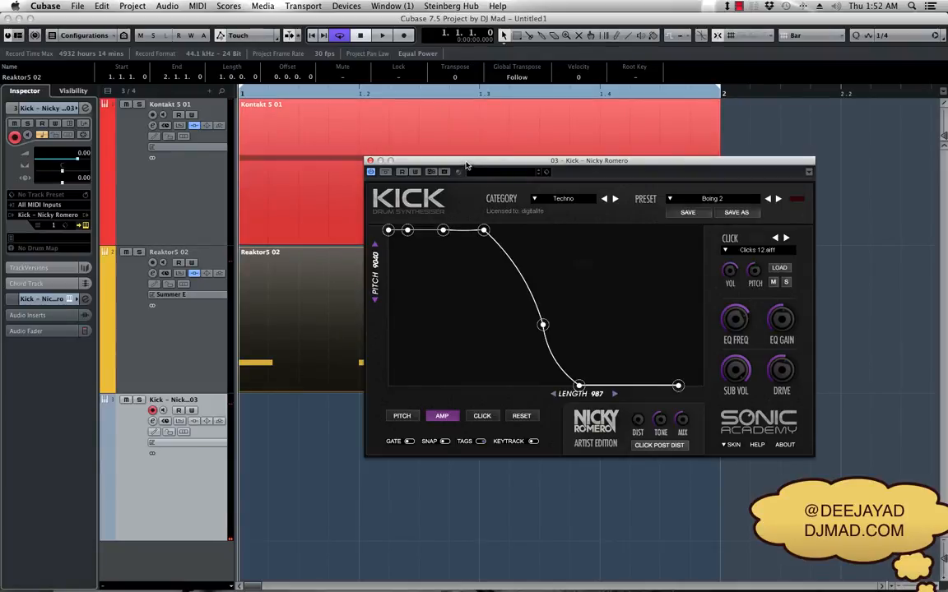
- Mute the Kontakt 5 01 part in the arrangement
drag(483, 163, 468, 148)
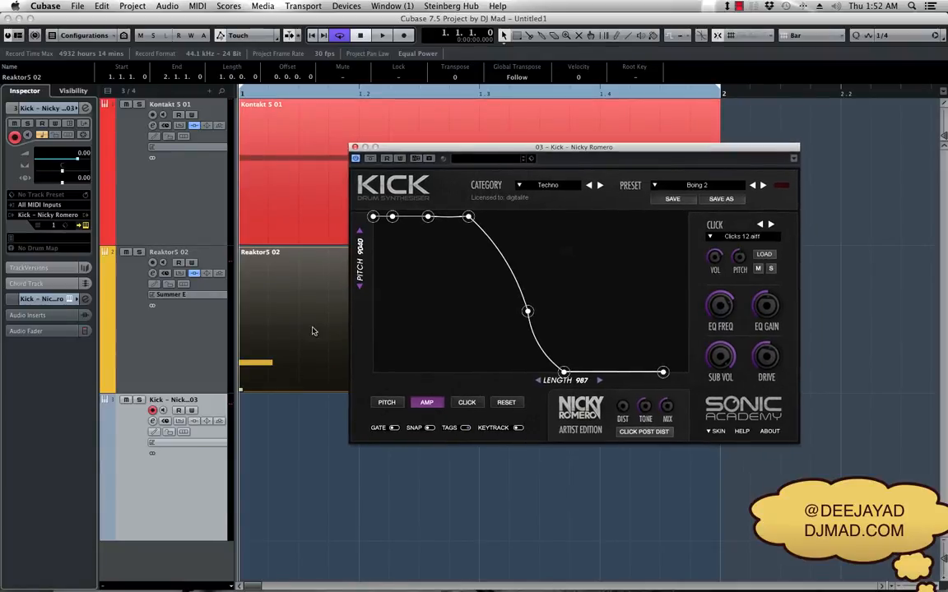
click(193, 487)
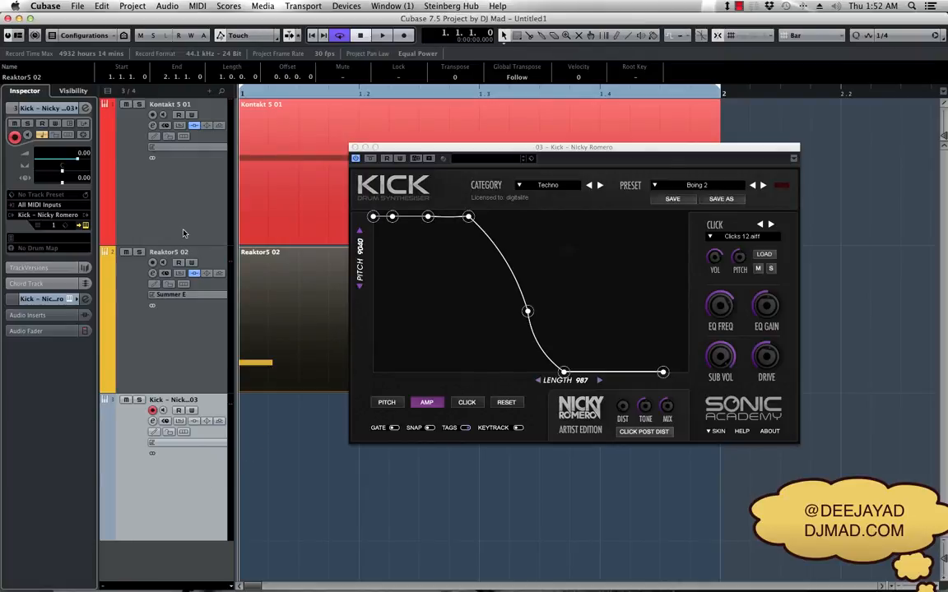
click(265, 163)
key(shift+m)
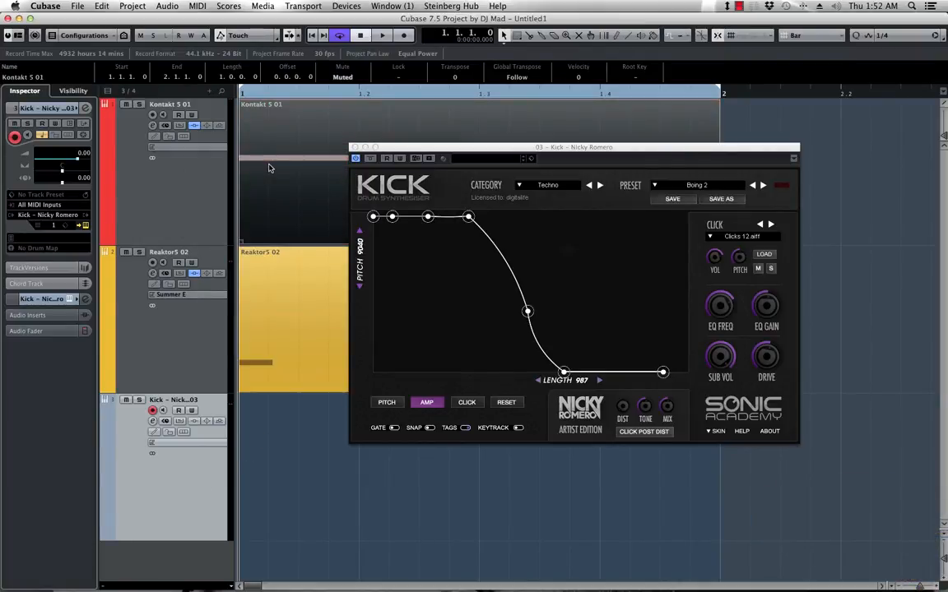
- Record a kick hit on each of the bar's four beats on the Kick track, close the synth window and stop playback
key(KP_Multiply)
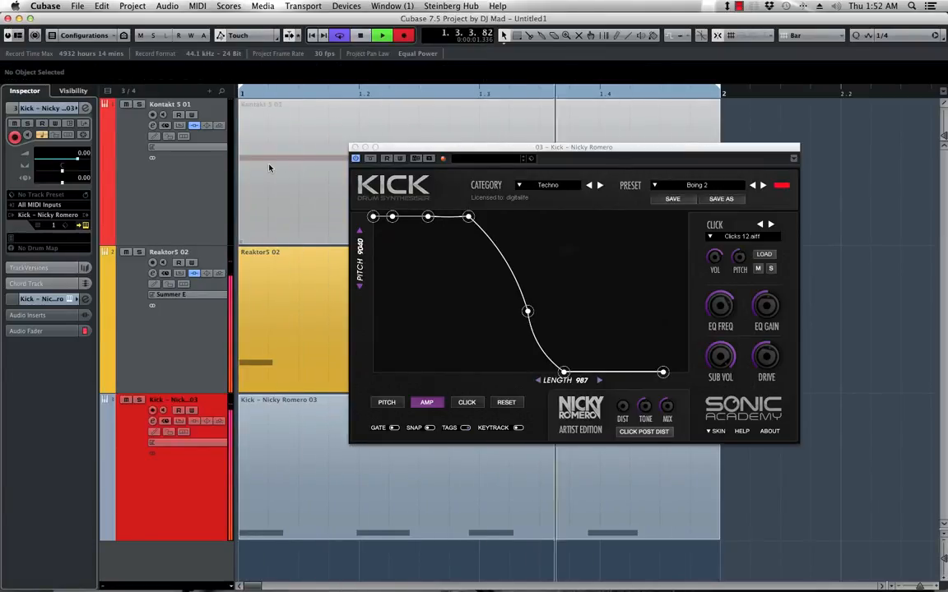
key(KP_Multiply)
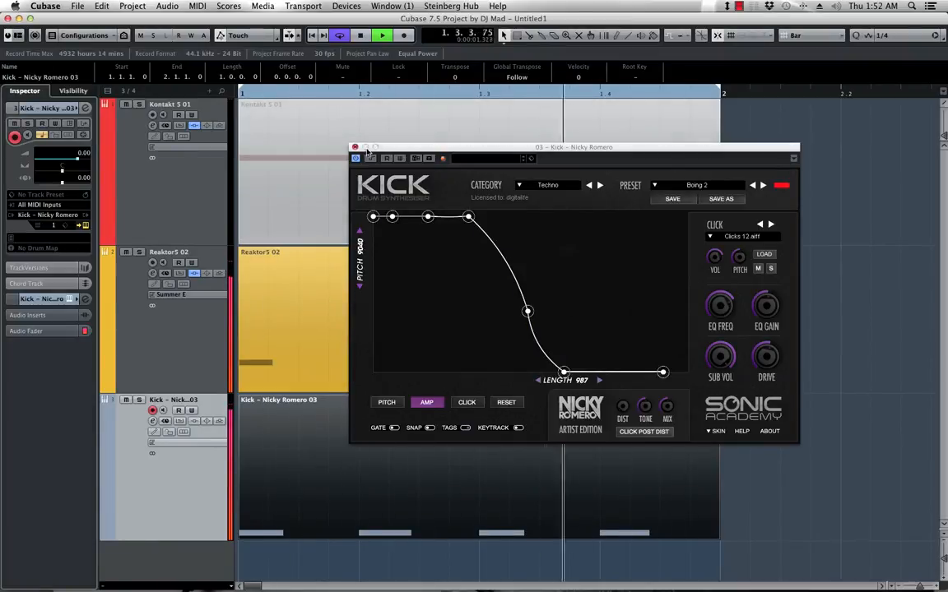
click(356, 148)
key(space)
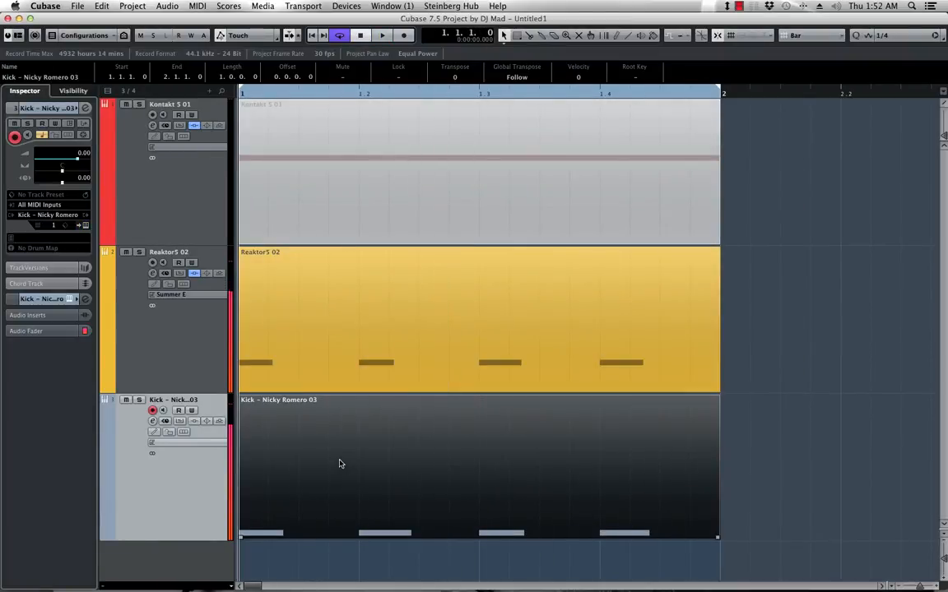
- On the Kontakt 5 01 channel, move TransX Wide Stereo to the fifth insert slot and copy VolumeShaper3 into the fourth
click(205, 228)
click(85, 107)
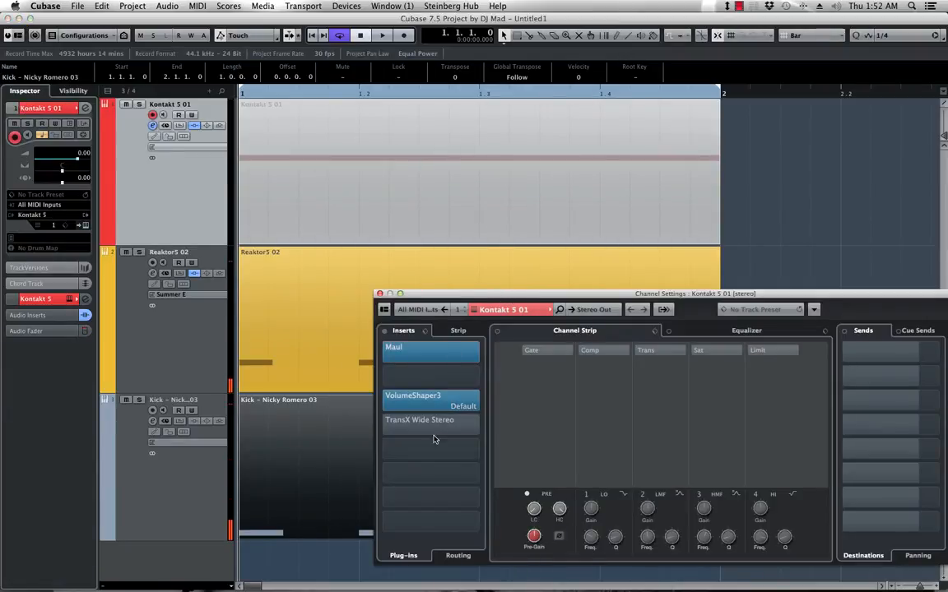
click(460, 422)
drag(450, 453, 449, 452)
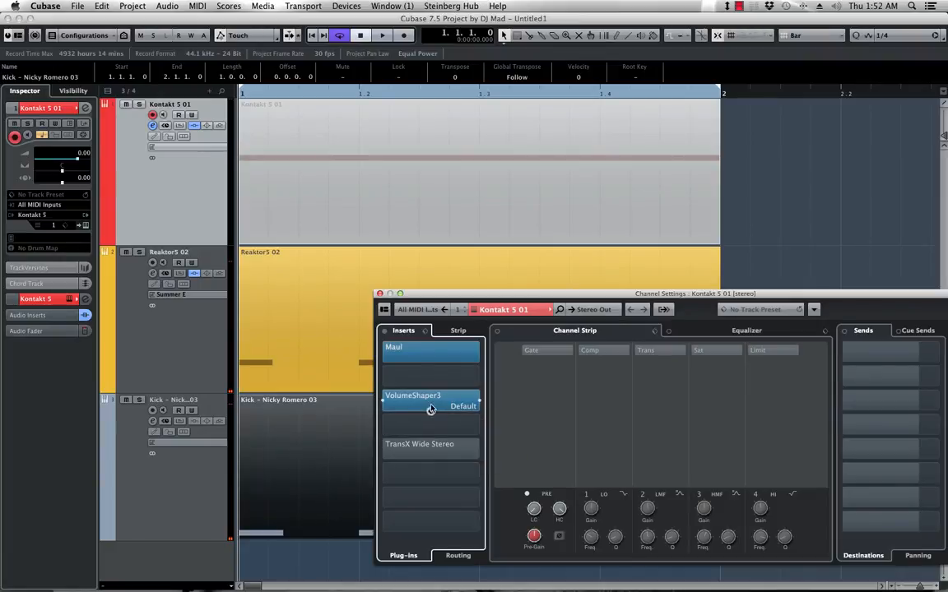
drag(447, 406, 450, 430)
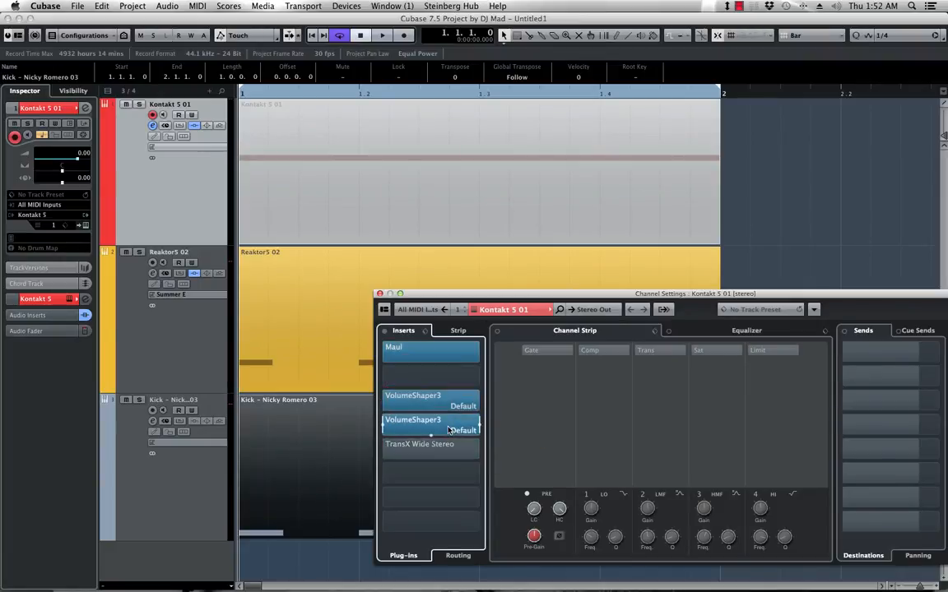
- Open the third-slot VolumeShaper3, remove its duplicate from the fourth insert slot, and close the channel settings
click(451, 403)
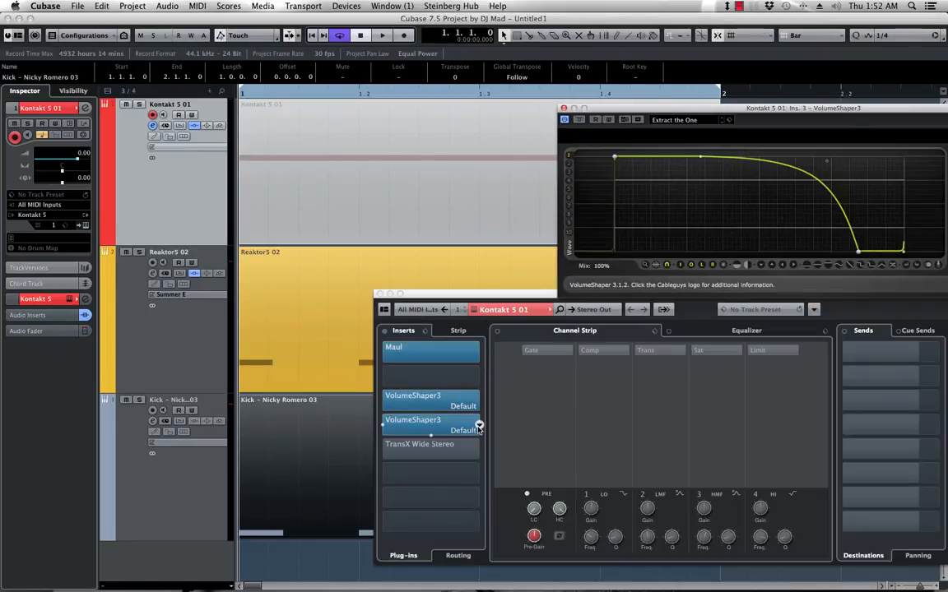
click(460, 427)
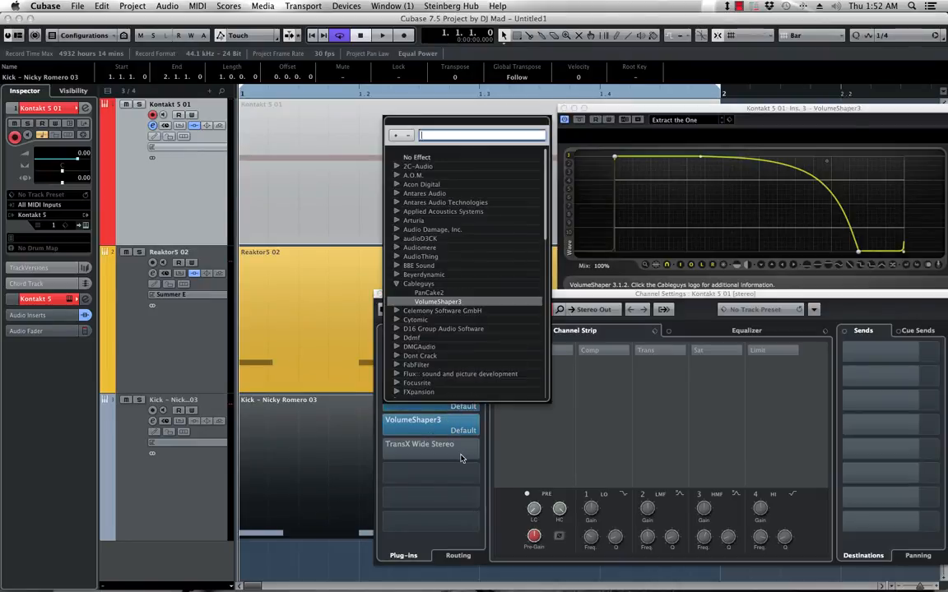
click(423, 158)
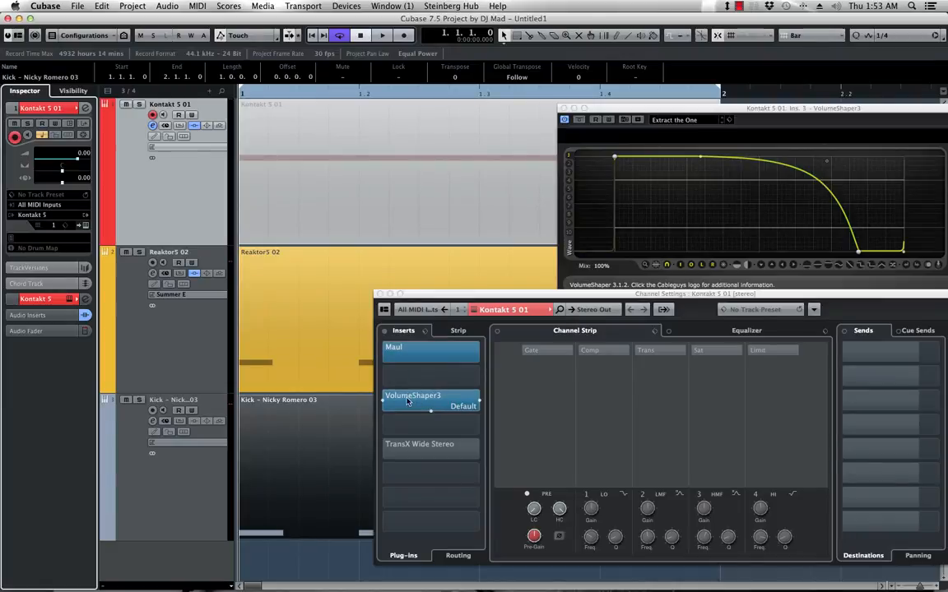
click(380, 294)
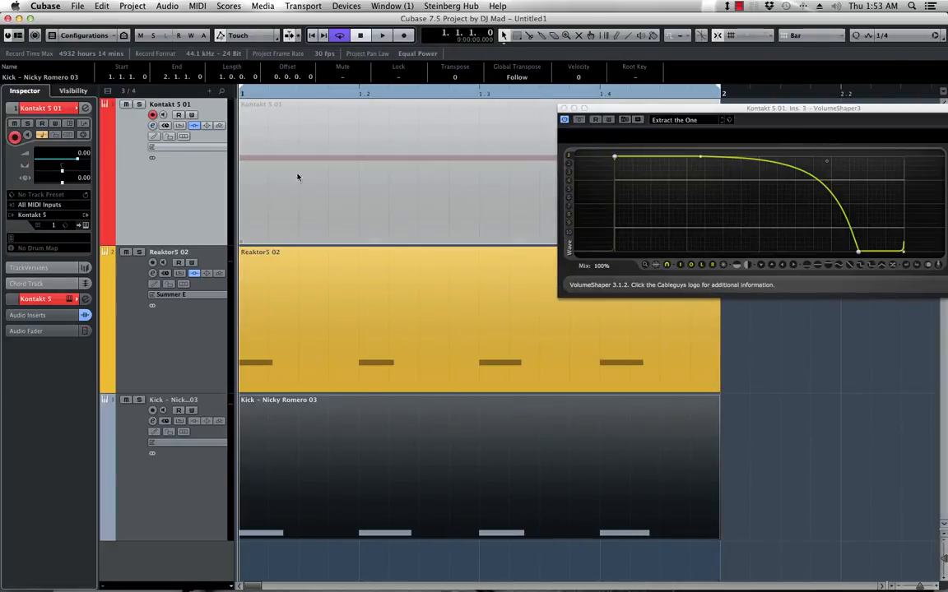
- Unmute the Kontakt 5 01 part and audition its track in solo with the VolumeShaper display open
click(340, 184)
key(shift+u)
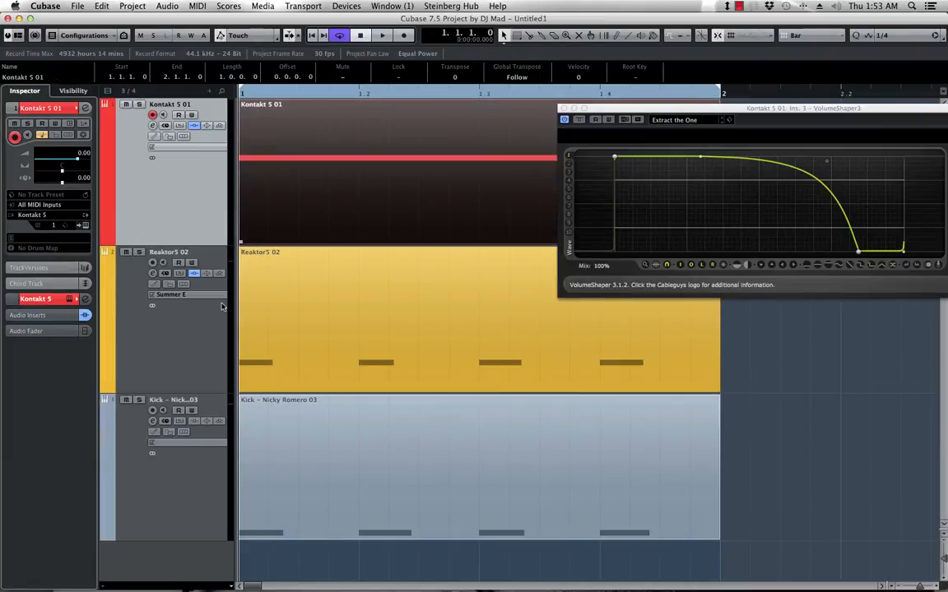
click(138, 107)
key(space)
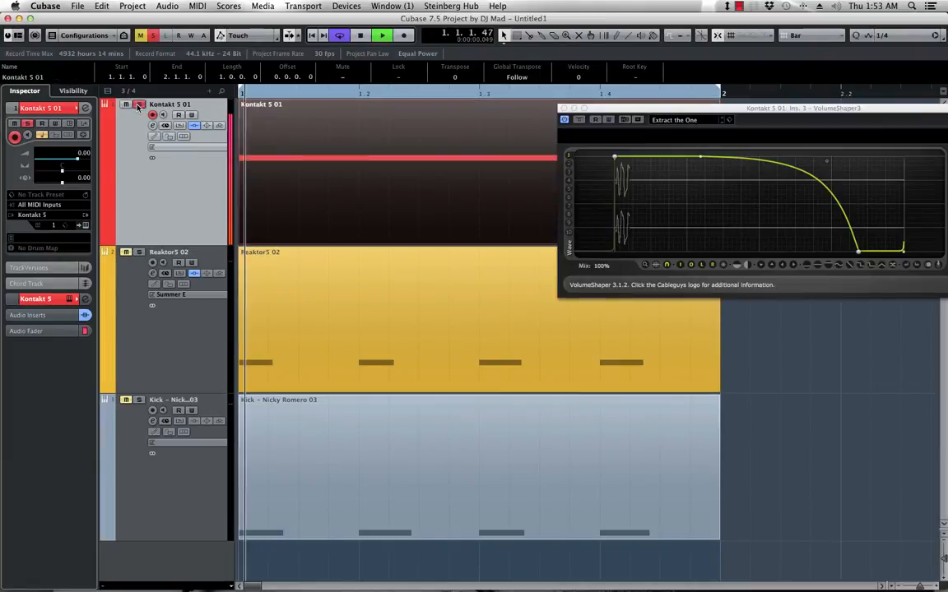
click(140, 105)
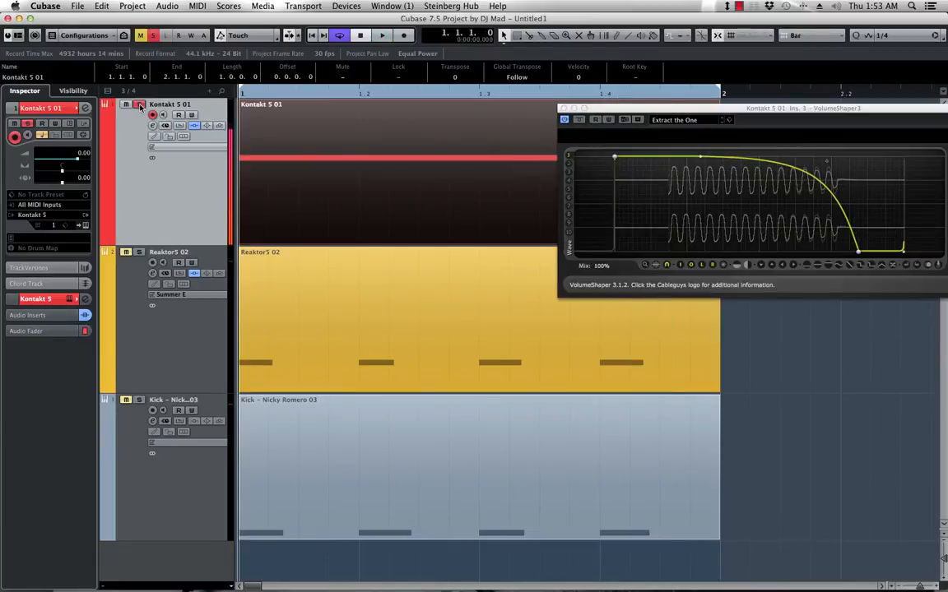
key(space)
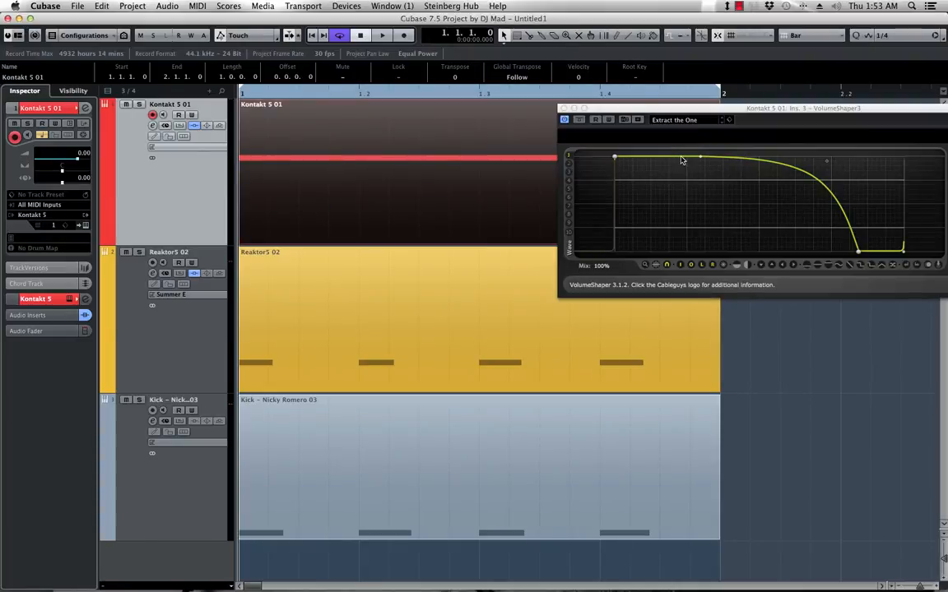
- Insert VolumeShaper3 in the first slot of the Kick track's channel and reset its curve to flat full volume
click(177, 472)
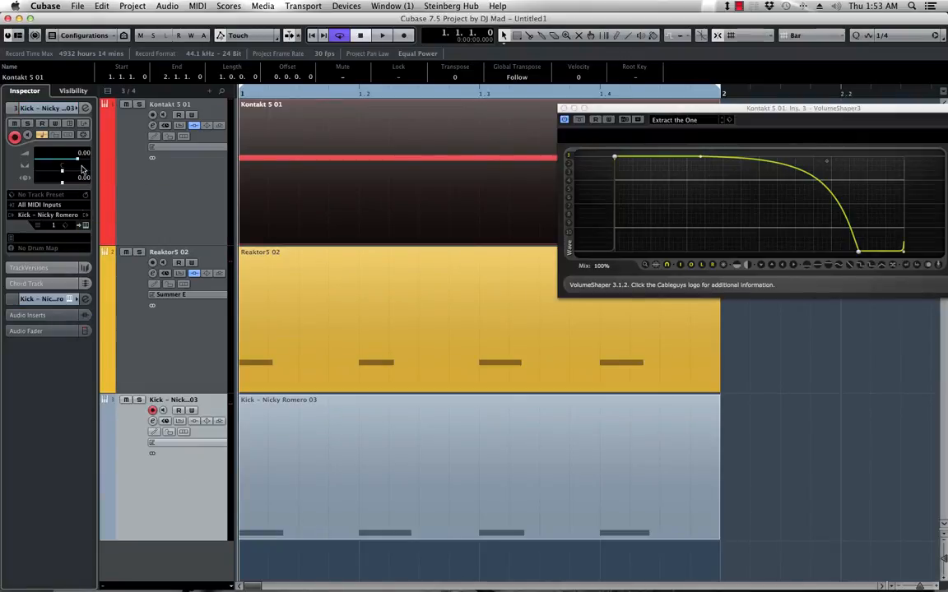
click(85, 108)
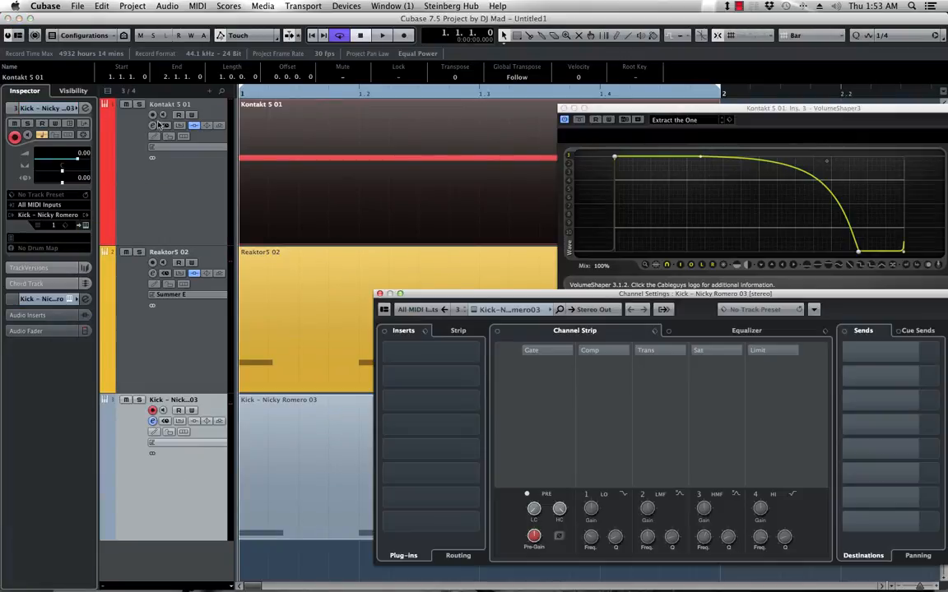
click(479, 353)
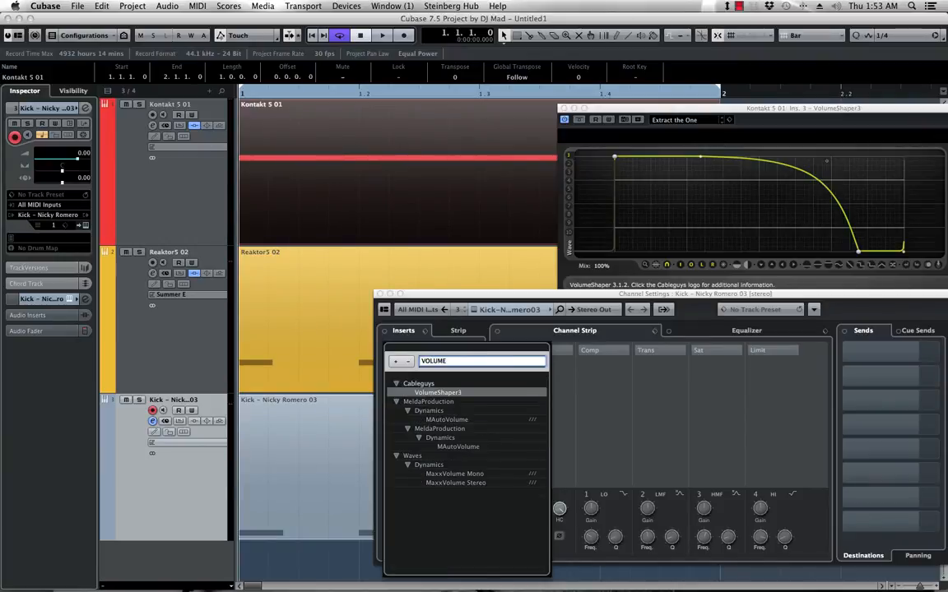
key(Return)
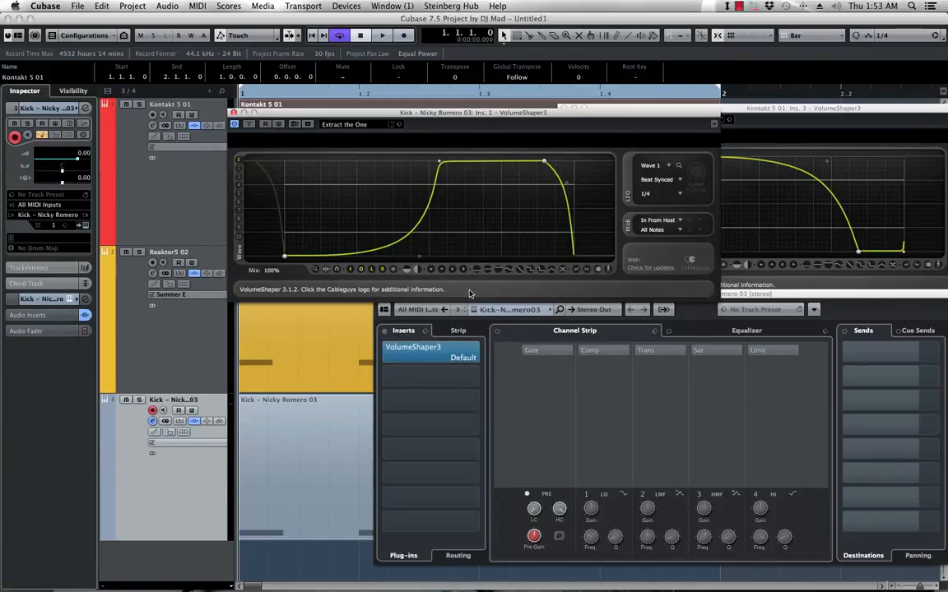
click(499, 268)
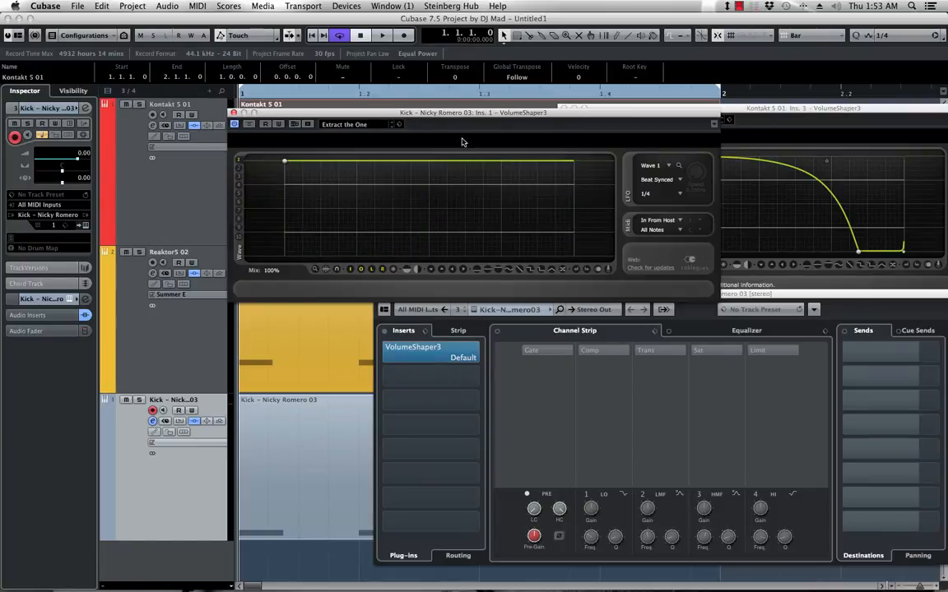
- Arrange the 808 and kick VolumeShaper windows one above the other and play the loop to compare their waveforms
click(799, 282)
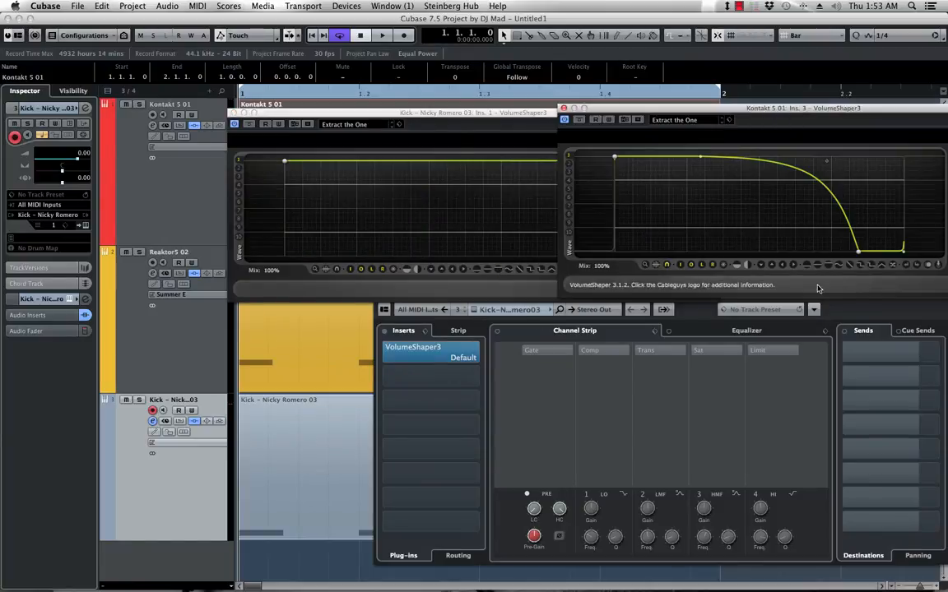
click(486, 349)
click(379, 294)
drag(448, 114, 656, 397)
drag(695, 113, 648, 102)
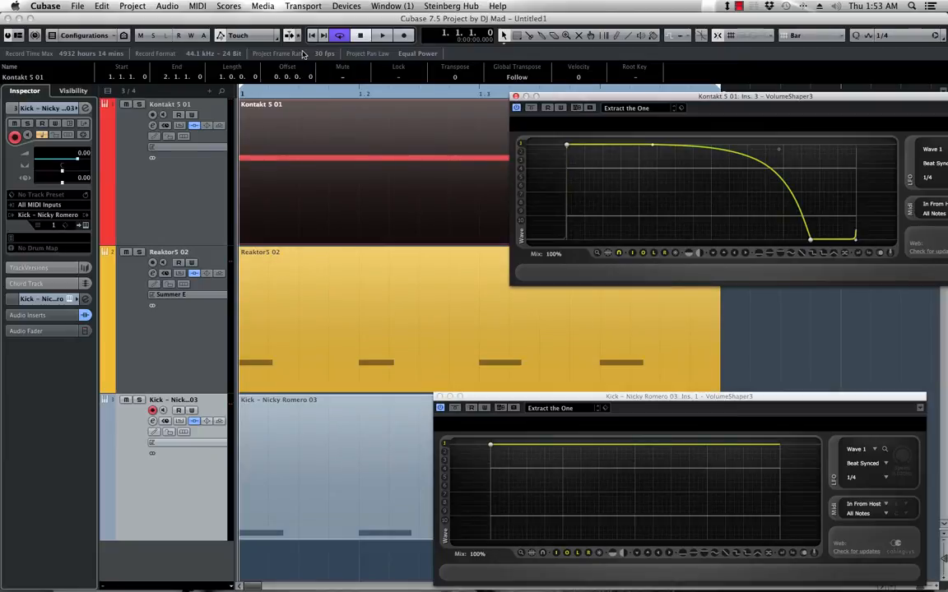
click(382, 35)
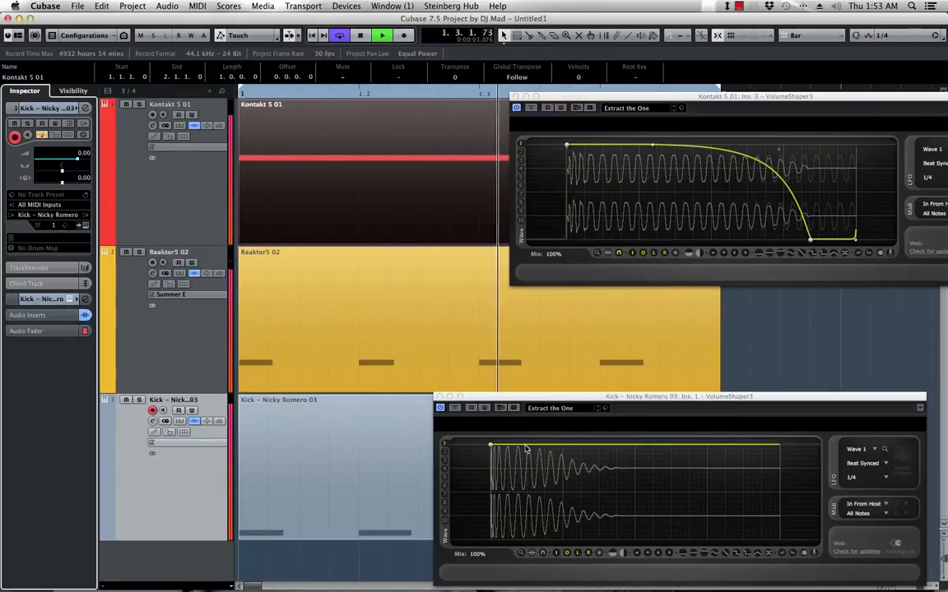
drag(543, 411, 548, 312)
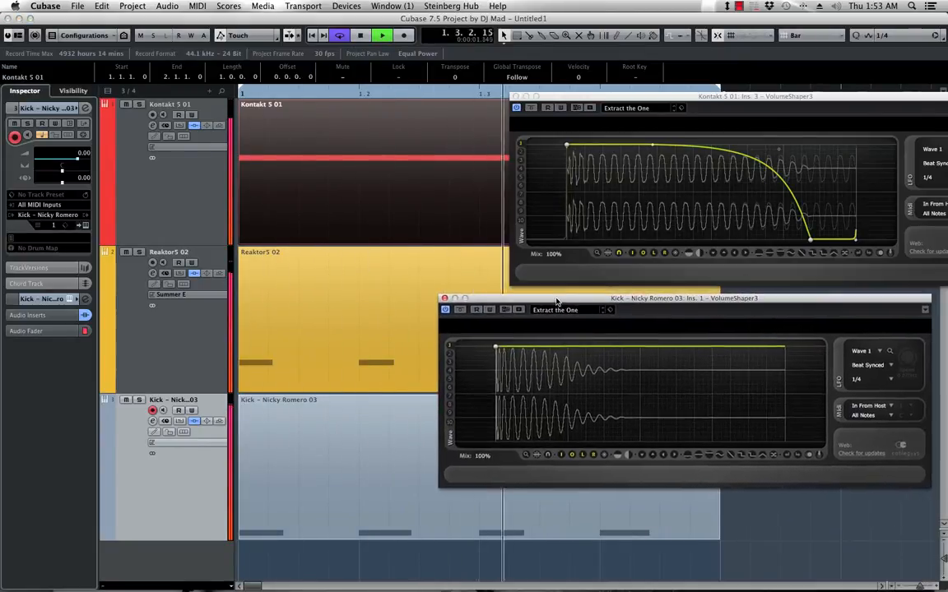
- Align the 808's VolumeShaper above the kick's, reshape its curve to rise from zero in a slow concave fade-in, and replay the loop
drag(649, 114, 578, 121)
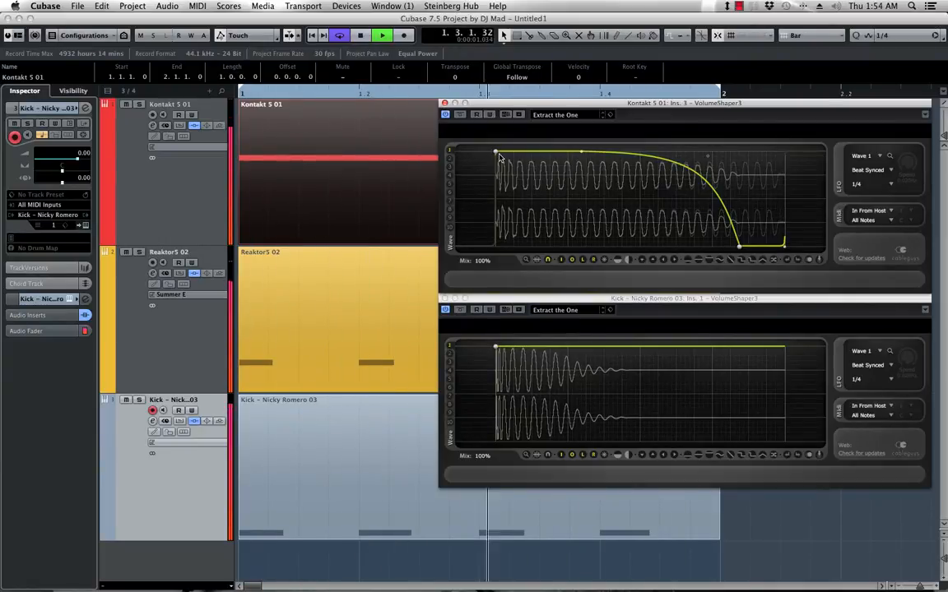
drag(495, 153, 495, 246)
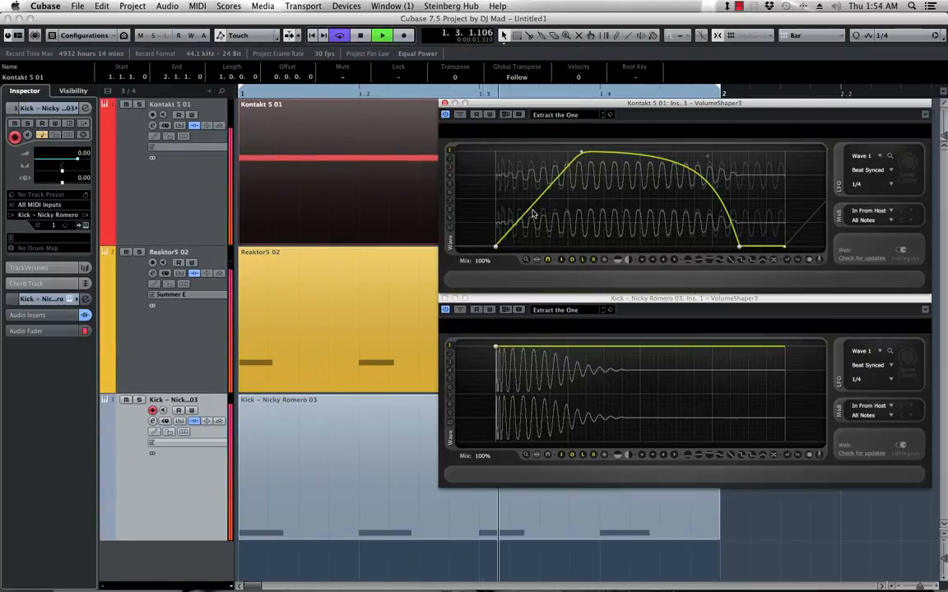
drag(535, 212, 569, 224)
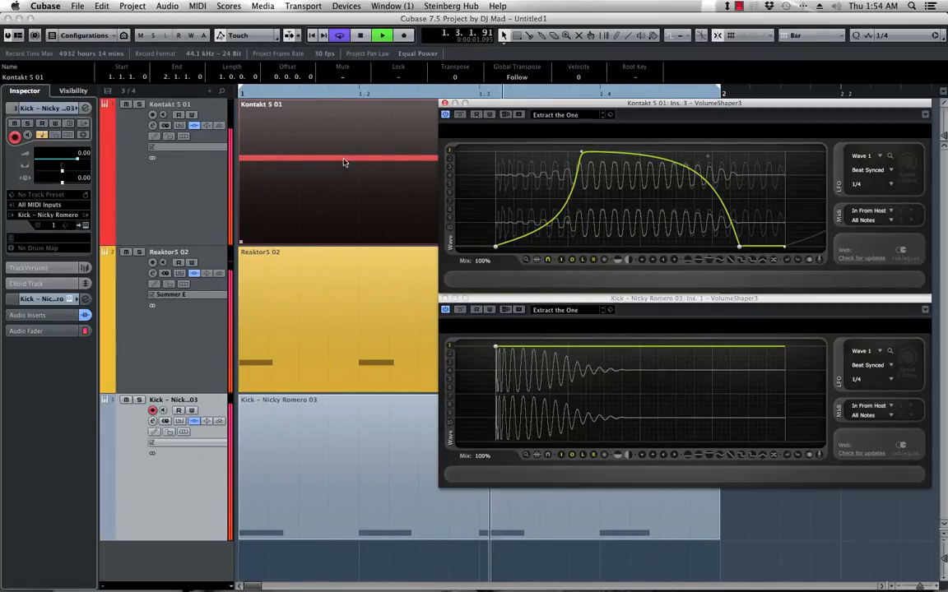
click(360, 35)
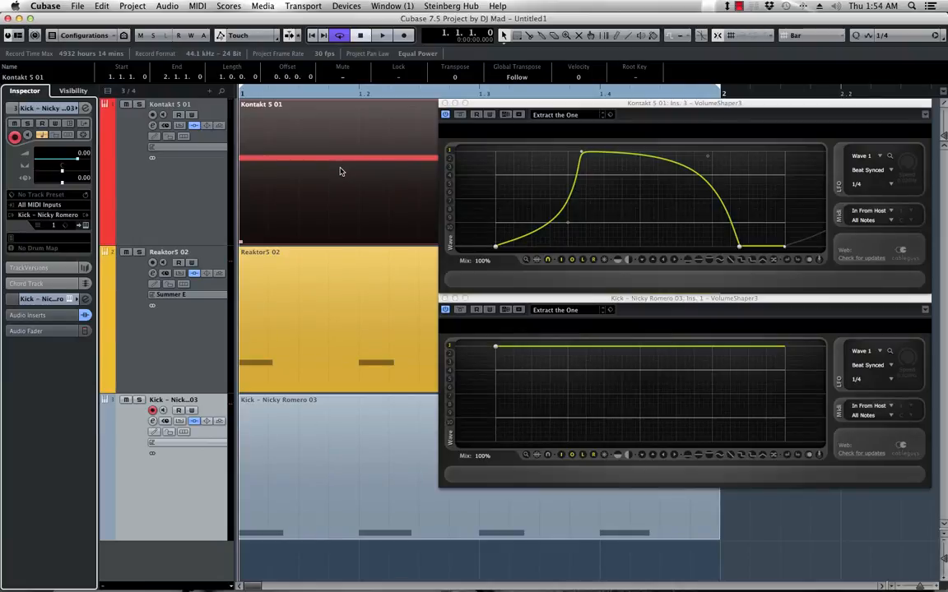
click(383, 37)
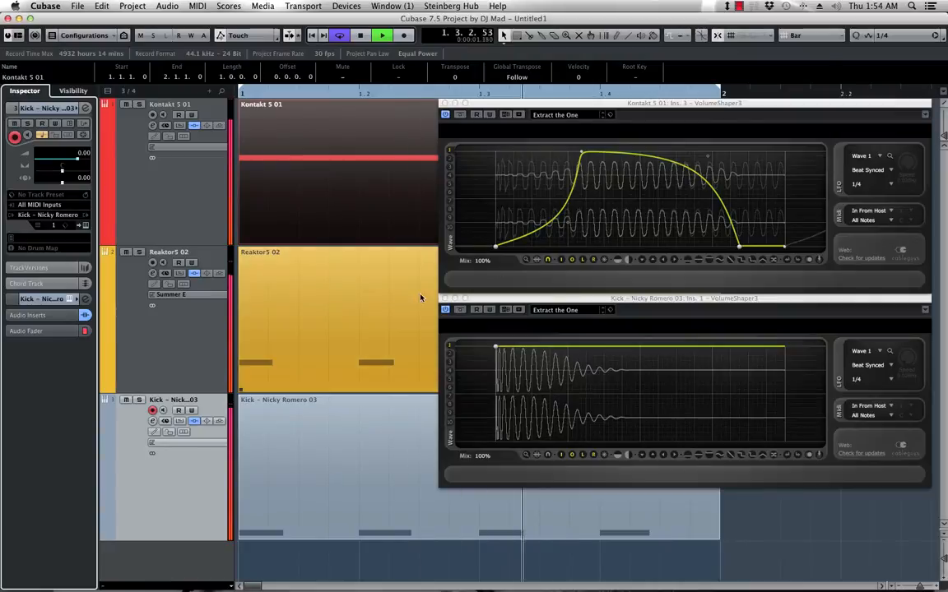
- Lower the Reaktor5 02 track's audio fader to -8.40 dB during playback, and stop the loop
click(197, 333)
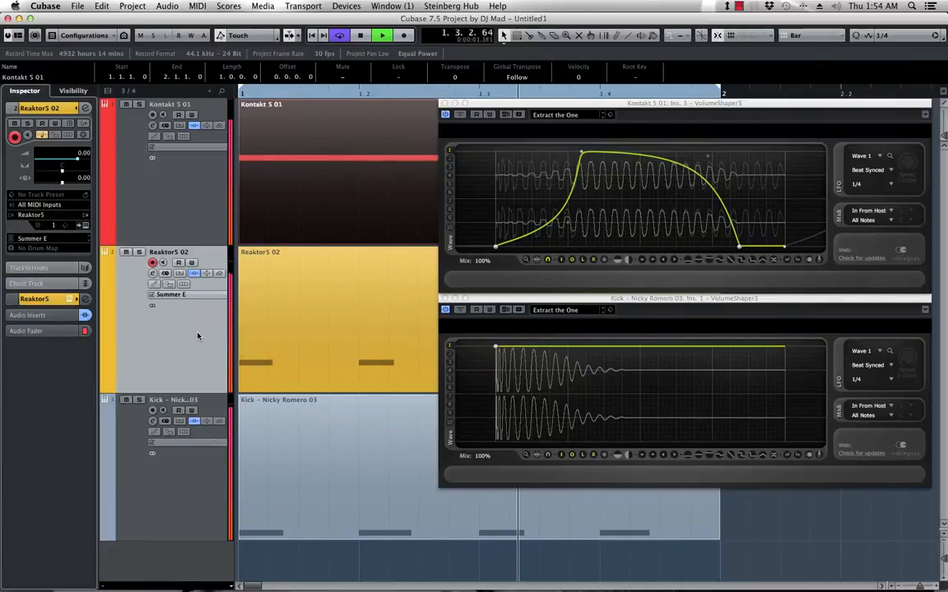
click(33, 331)
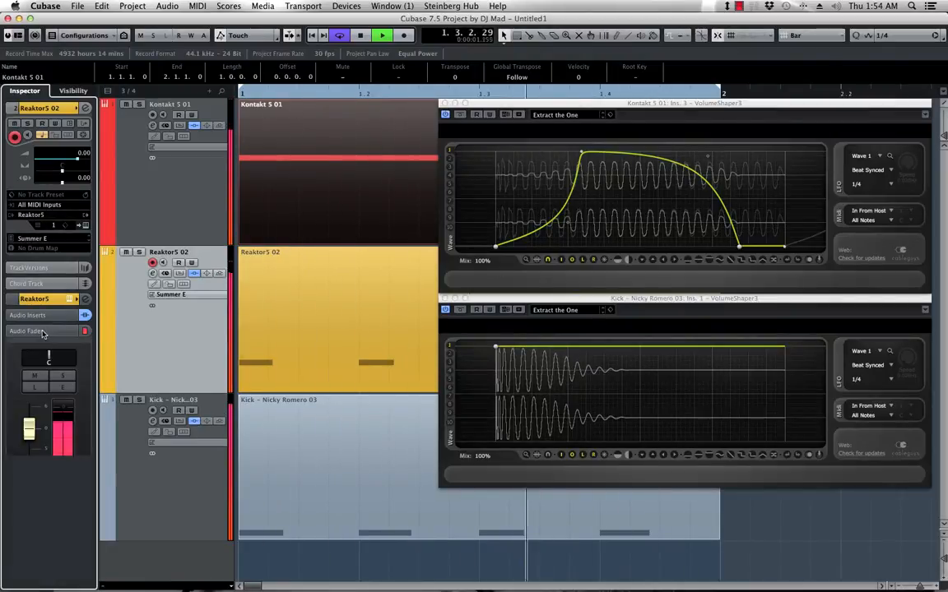
drag(29, 428, 39, 461)
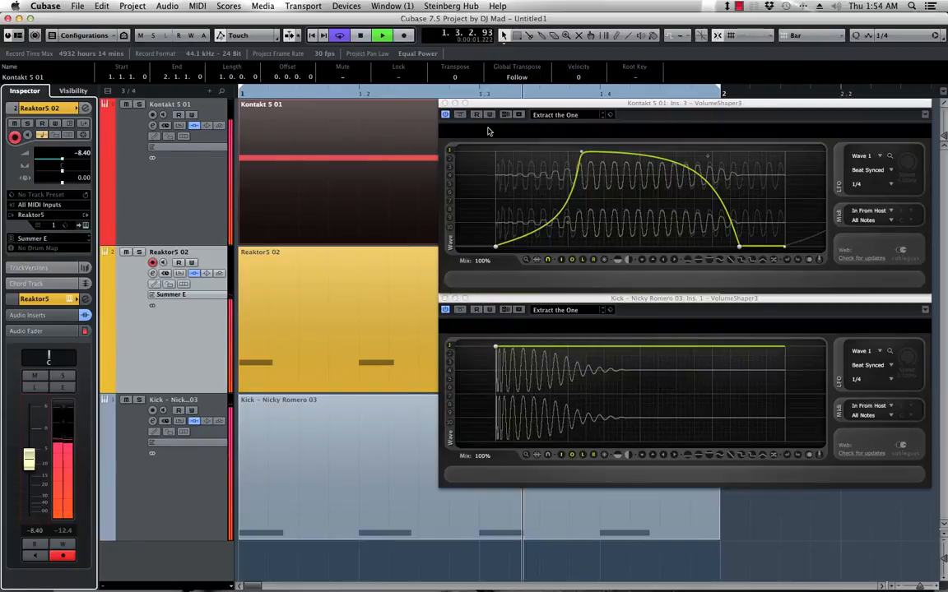
key(space)
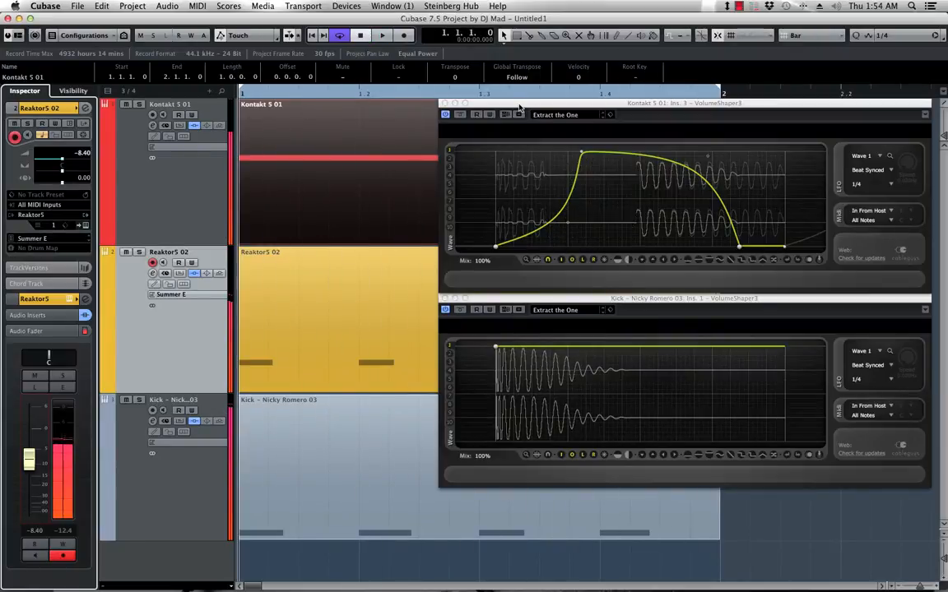
- Move the 808's VolumeShaper window up slightly and select the Kontakt, Reaktor5 and Kick tracks together
mouse_move(520, 107)
mouse_down()
mouse_move(505, 134)
mouse_move(520, 87)
mouse_up()
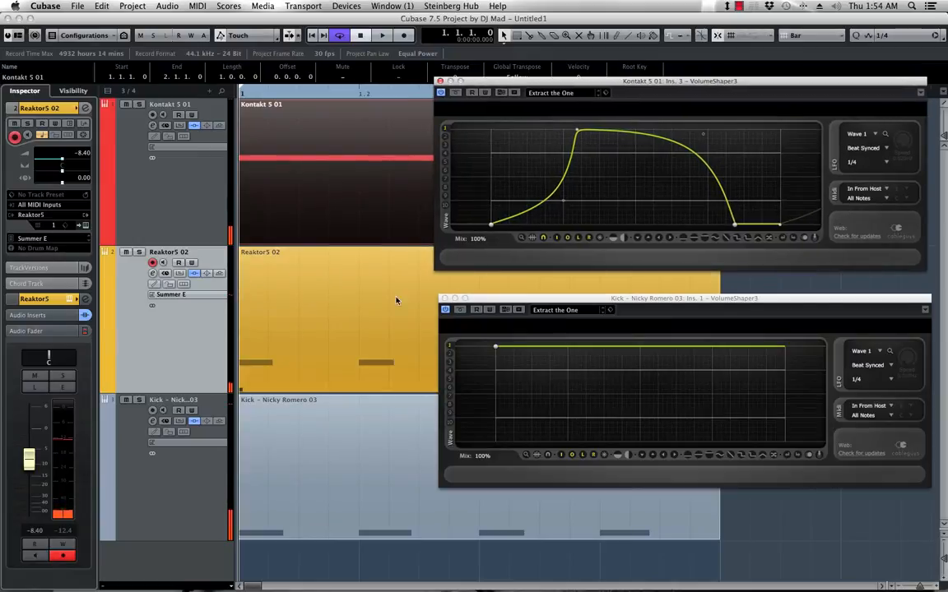
click(178, 517)
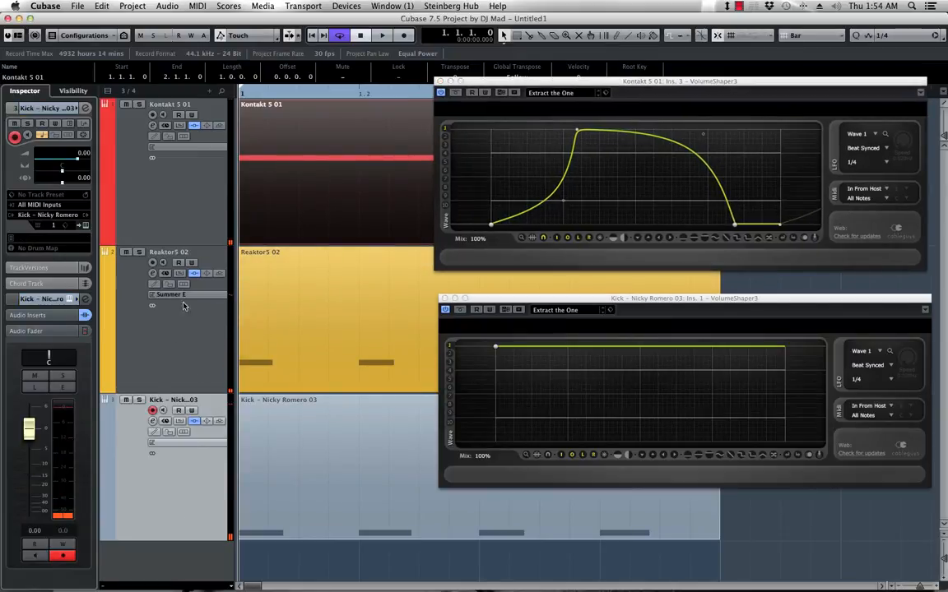
click(179, 182)
shift+click(164, 314)
shift+click(201, 482)
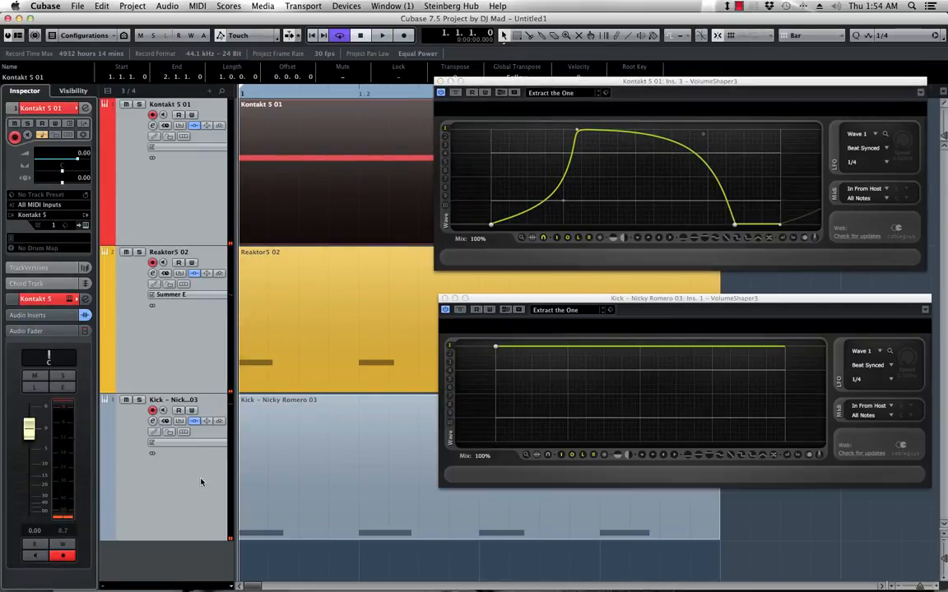
right_click(178, 336)
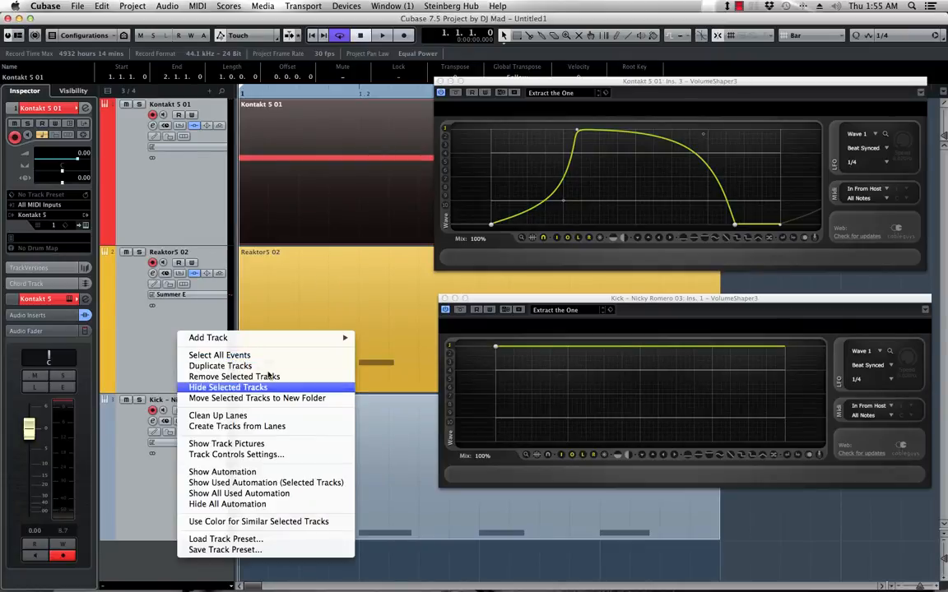
click(277, 485)
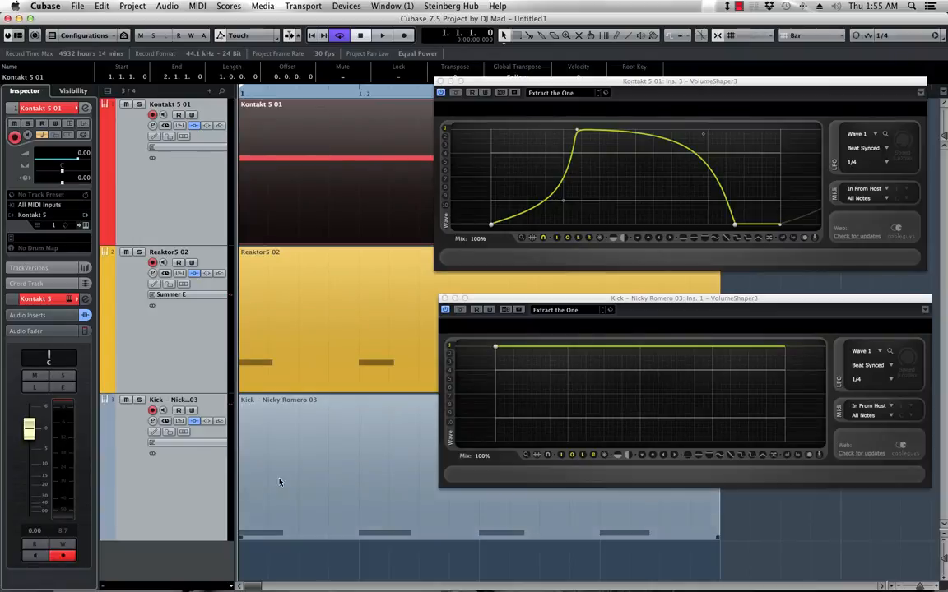
right_click(189, 336)
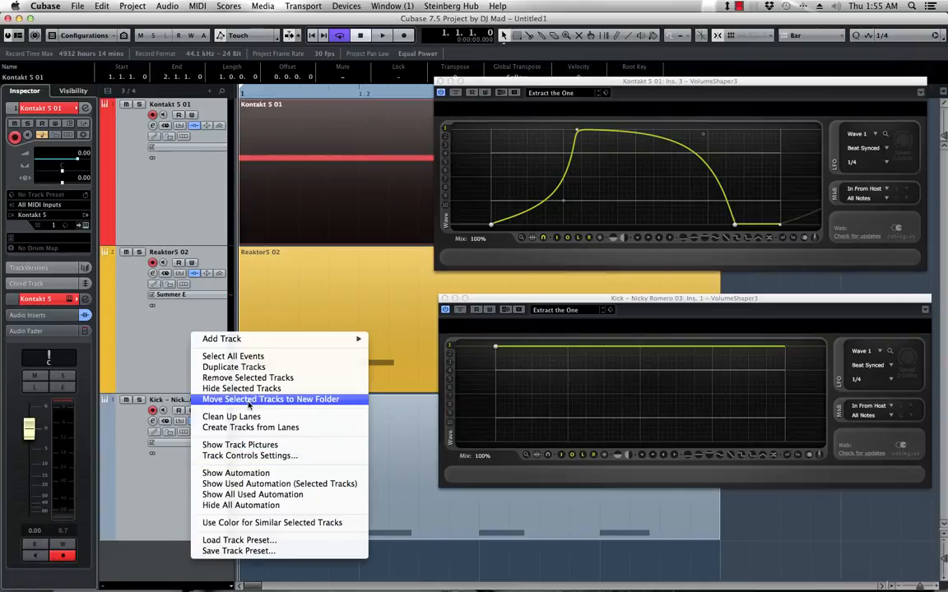
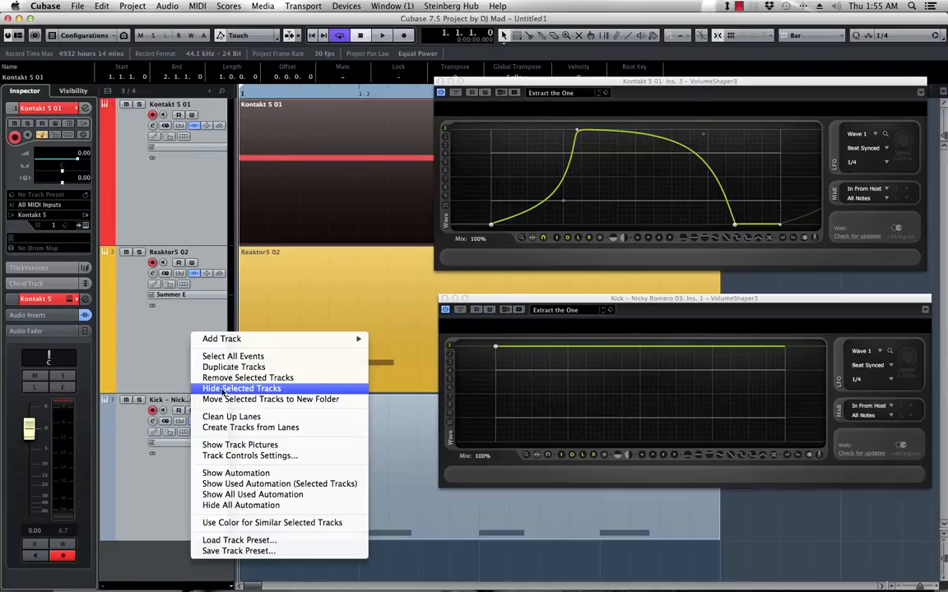
click(151, 352)
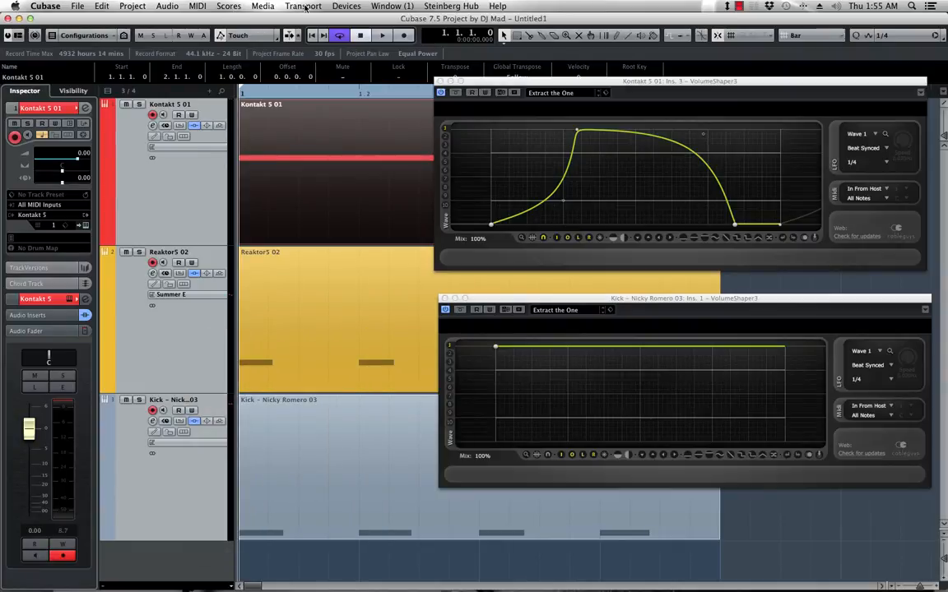
- Open the MixConsole and turn on Q-Link with the three instrument channels selected
click(346, 6)
click(332, 69)
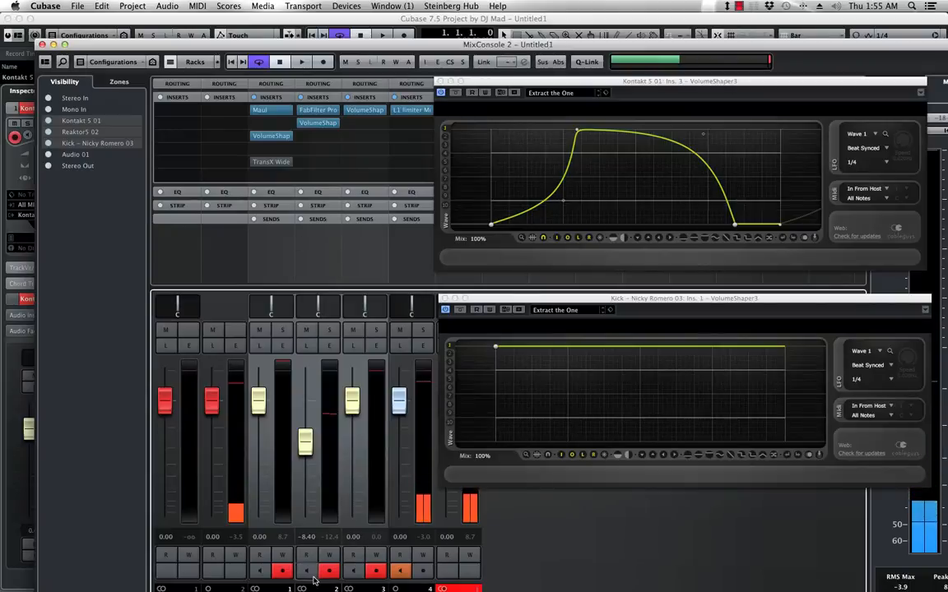
right_click(322, 256)
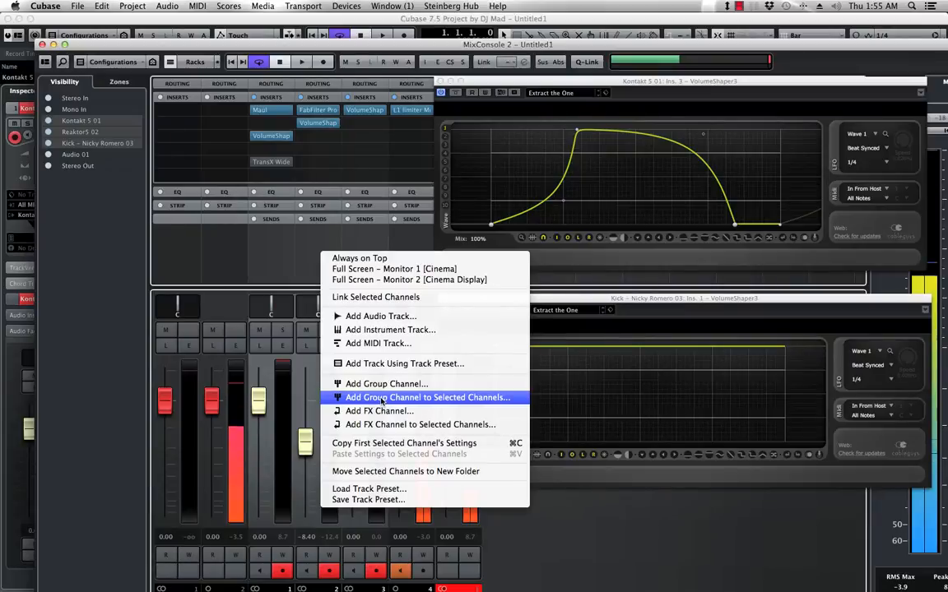
click(281, 267)
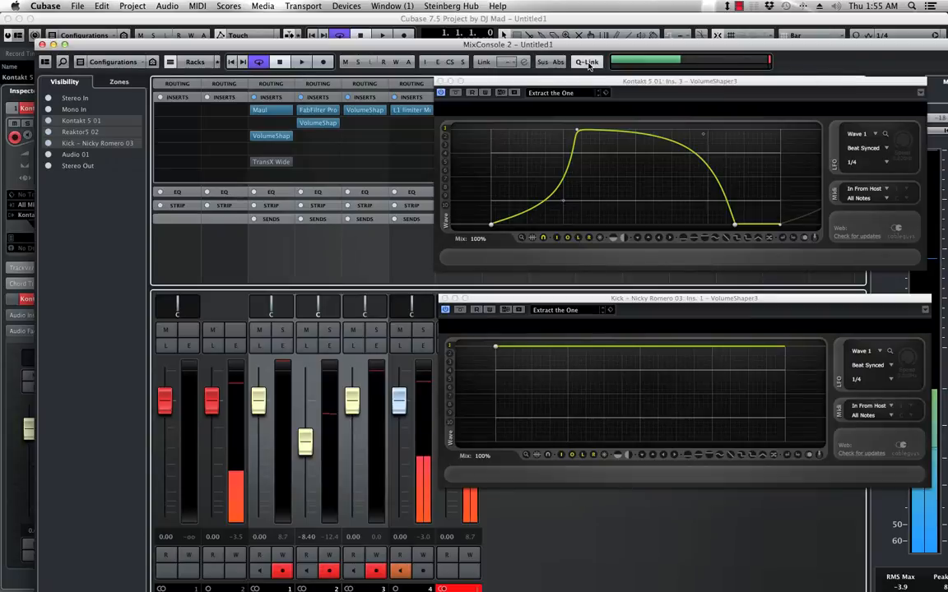
- Add a stereo group channel named KICK GROUP to the three selected channels
right_click(312, 258)
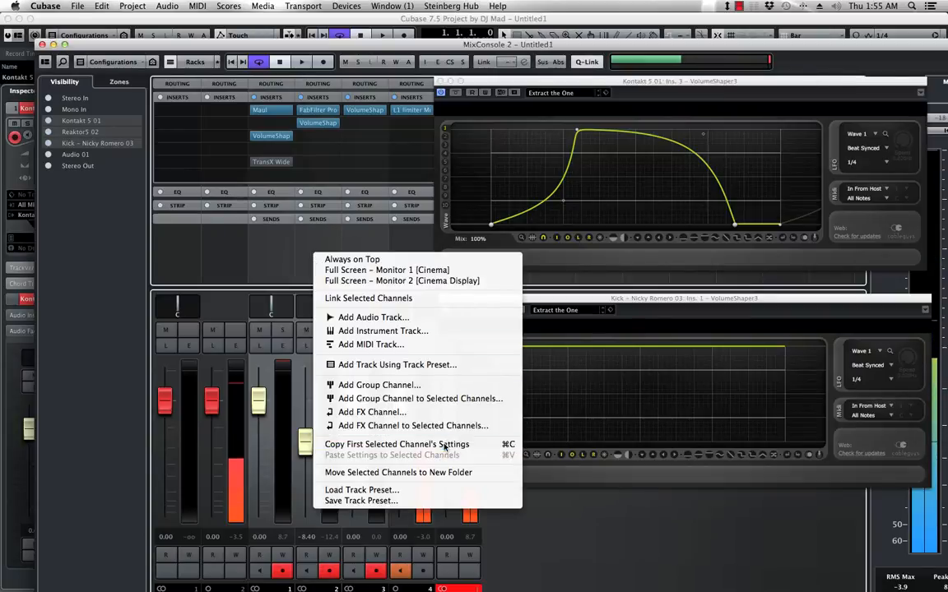
click(389, 401)
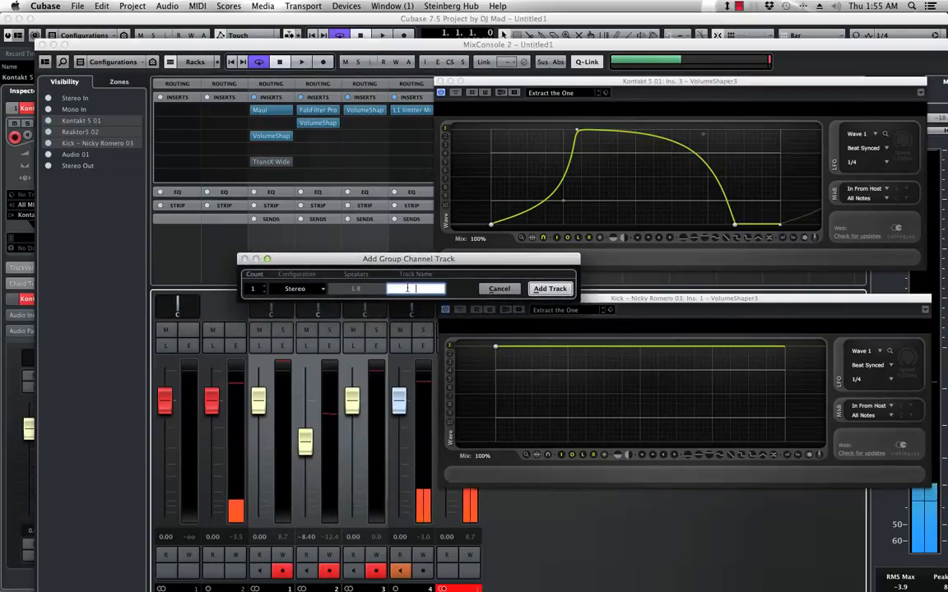
text(KICK GRO)
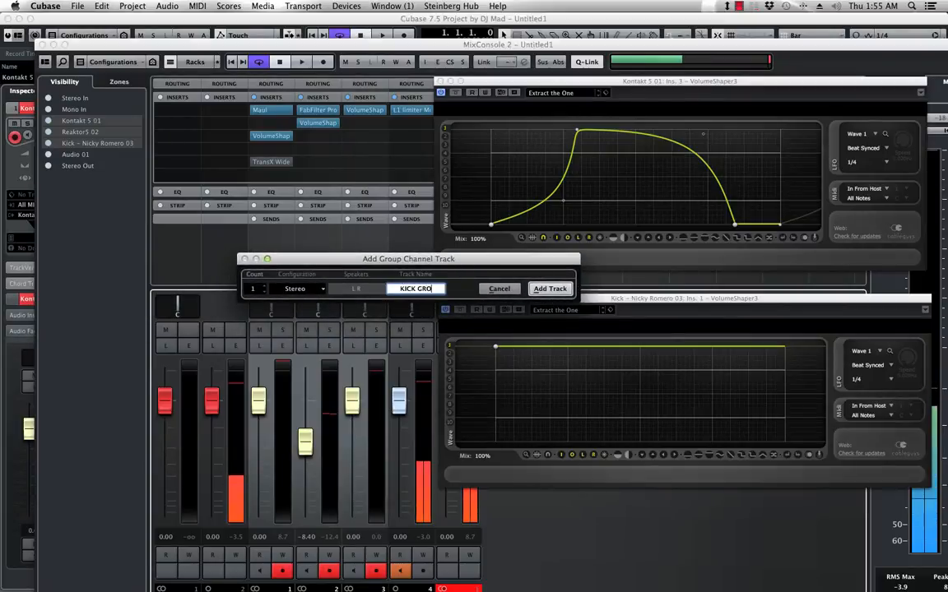
text(UP)
click(559, 288)
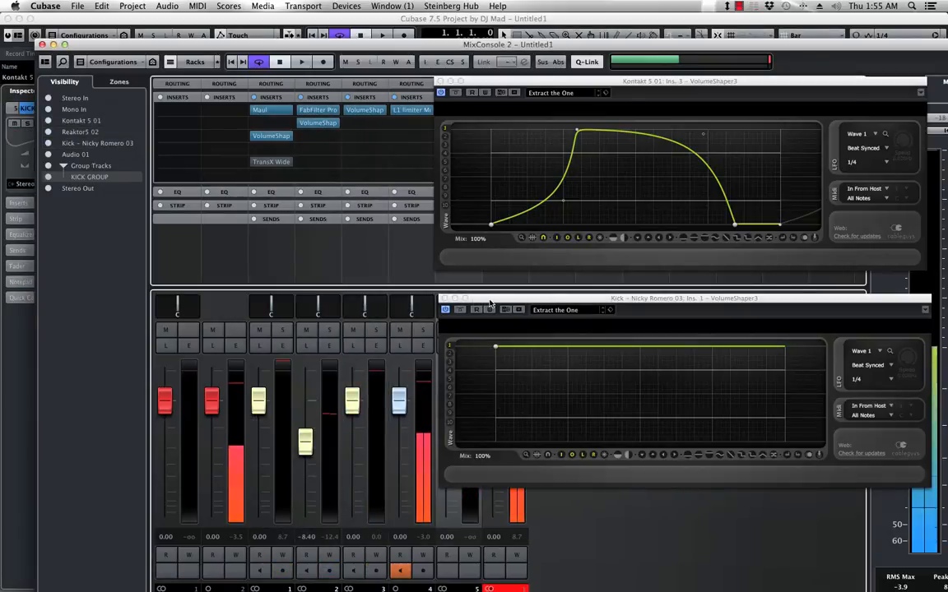
- Narrow the mixer's channel strips and fix the Stereo Out channel in the right zone
key(g)
key(g)
key(g)
key(g)
key(g)
key(g)
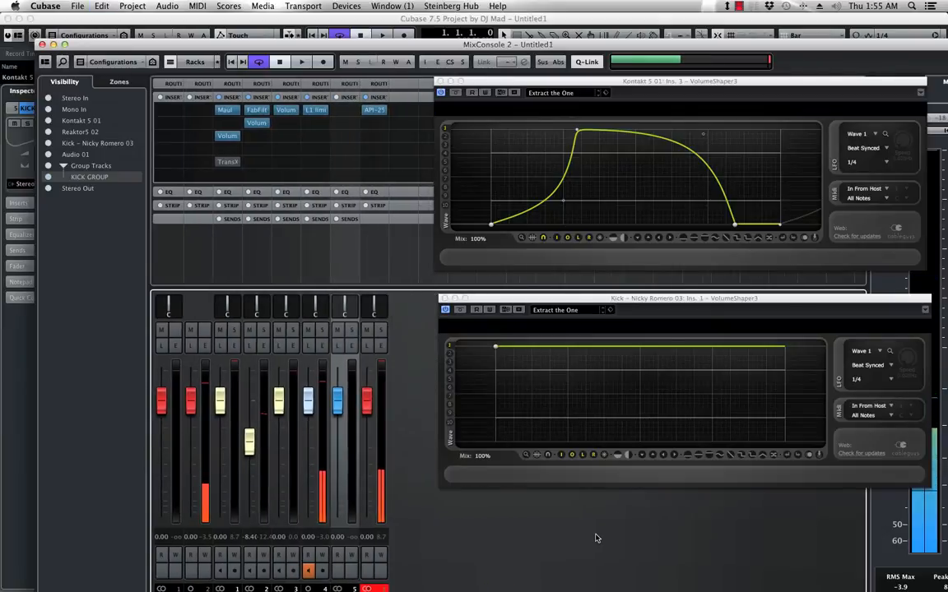
click(119, 82)
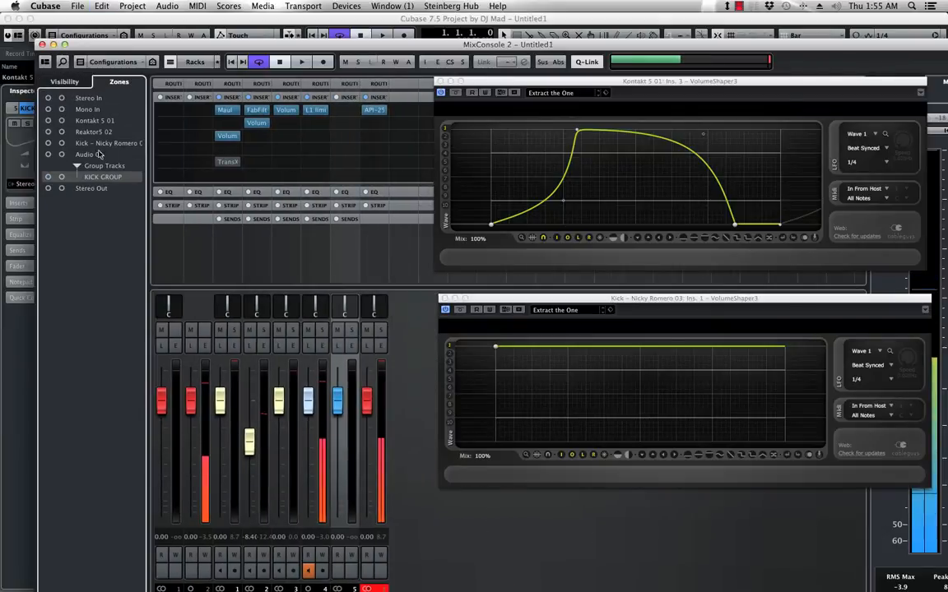
click(61, 188)
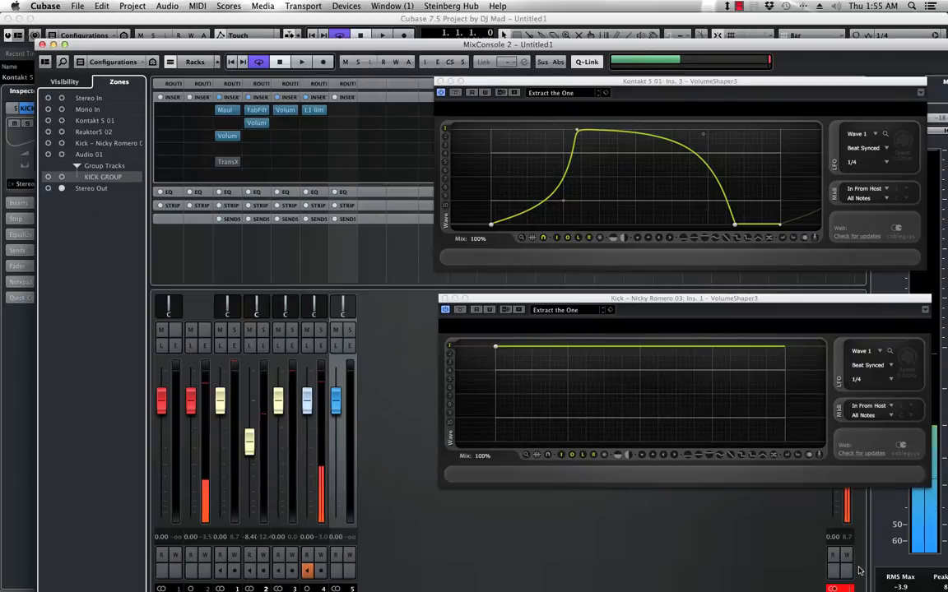
- Hide the Stereo In, Mono In and Audio 01 channels, and reposition the MixConsole so the channel names are in view
click(64, 81)
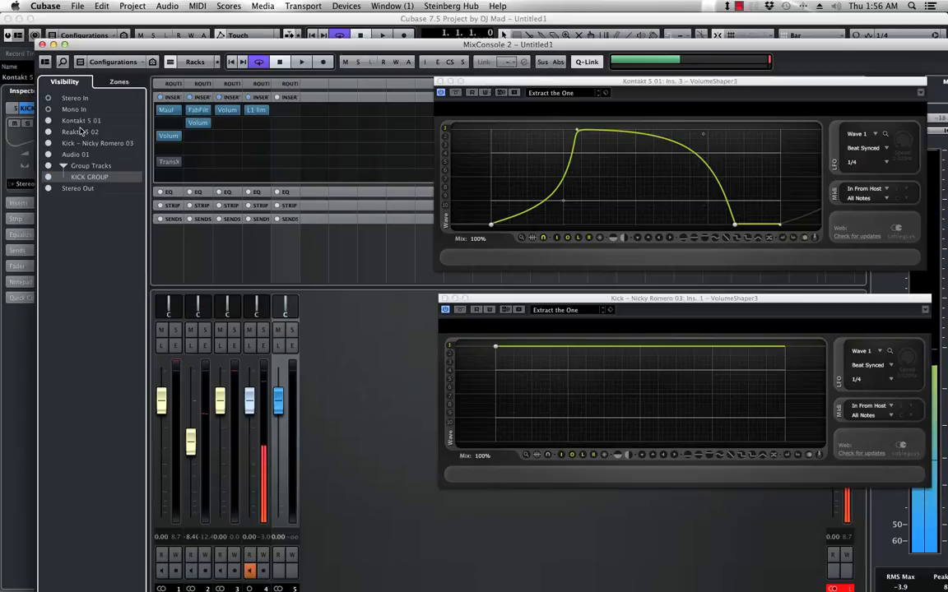
click(48, 154)
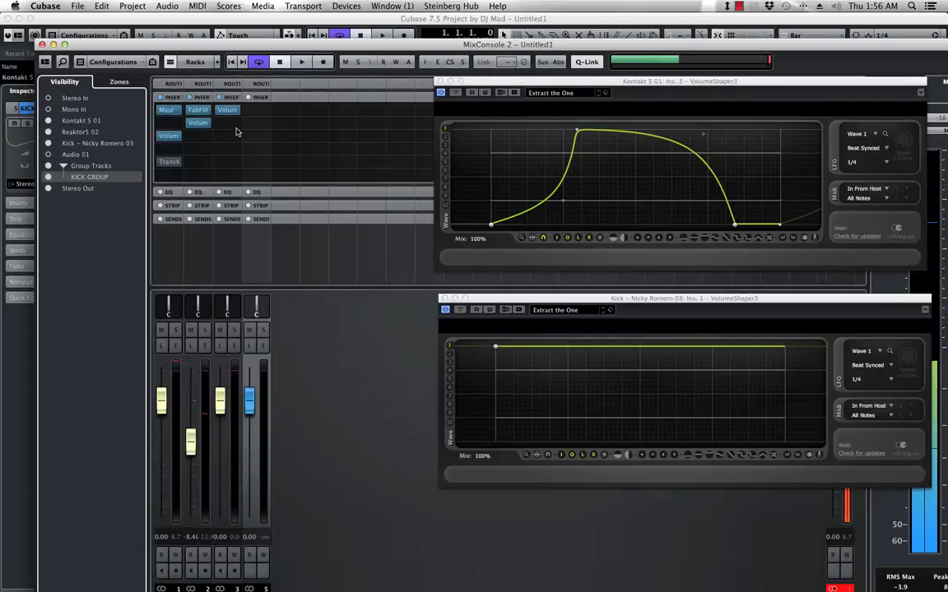
drag(224, 48, 281, 44)
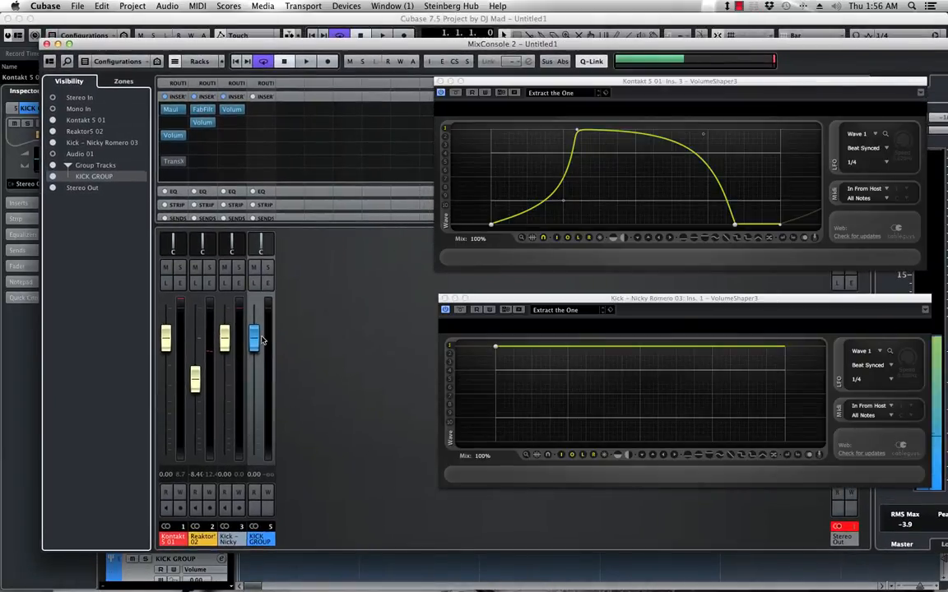
- Play the loop through KICK GROUP, and insert SSLChannel Stereo in the group's second insert slot
key(space)
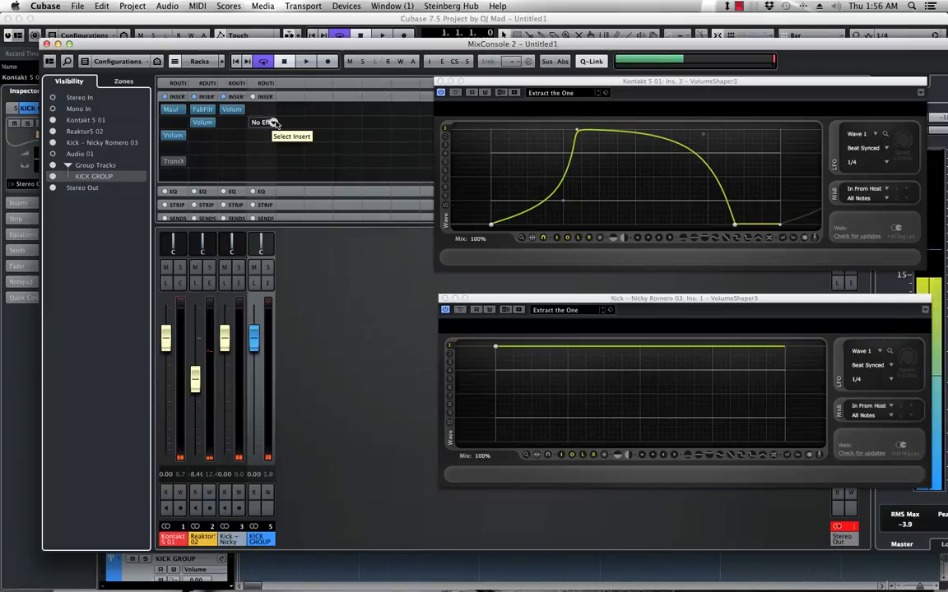
click(273, 122)
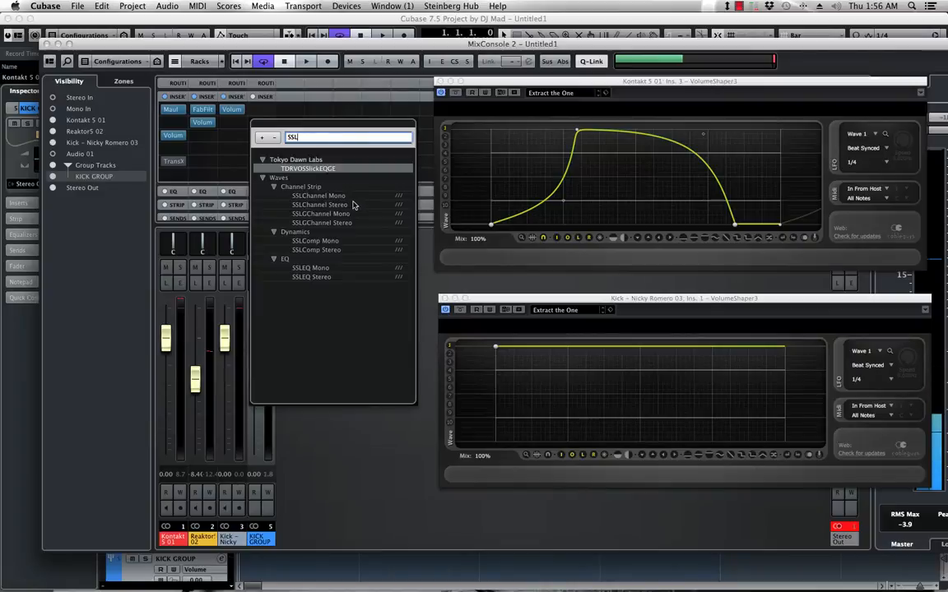
click(317, 205)
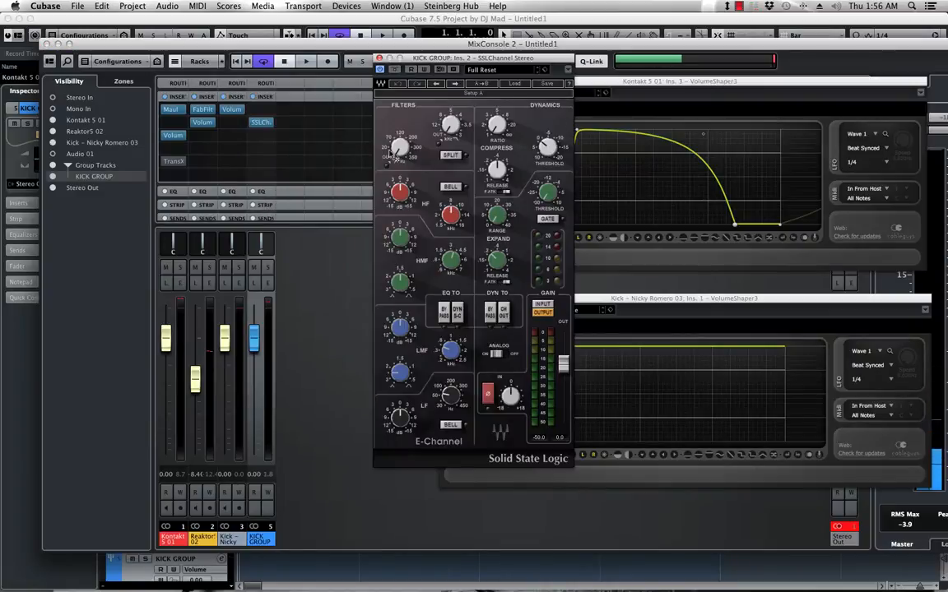
- Replace SSLChannel with SSLComp Stereo in KICK GROUP's second insert slot, and raise the compressor's threshold while the loop plays
click(260, 121)
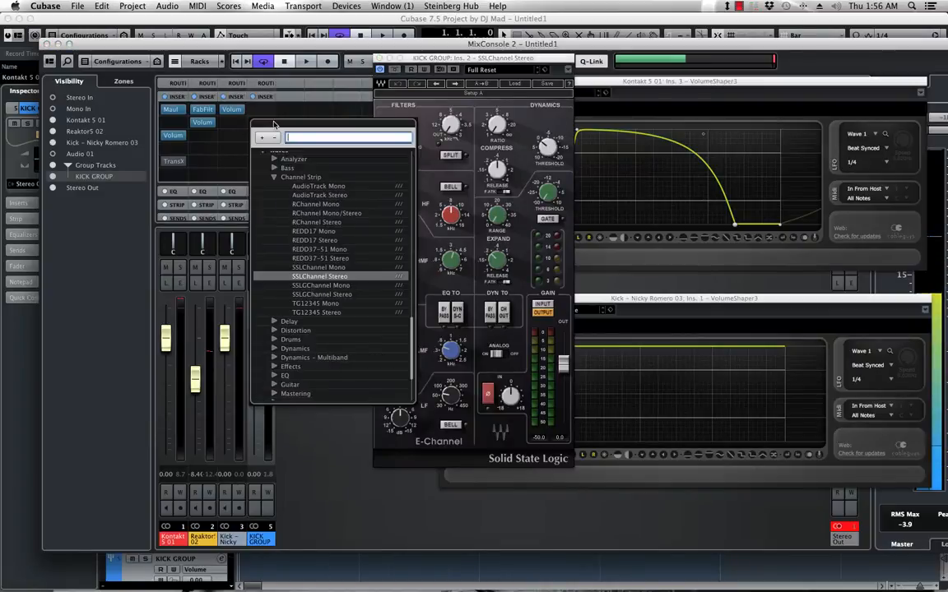
text(SSL)
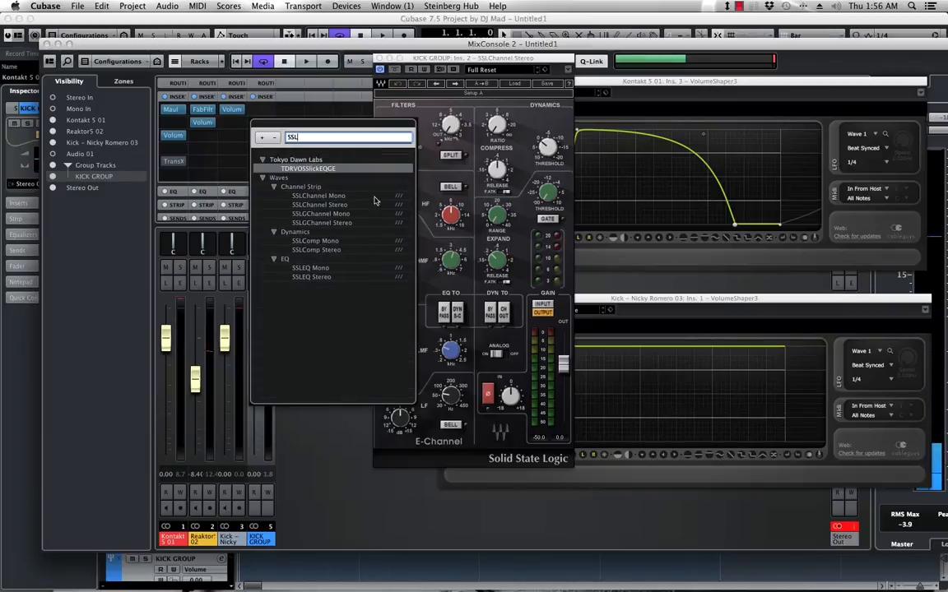
click(311, 254)
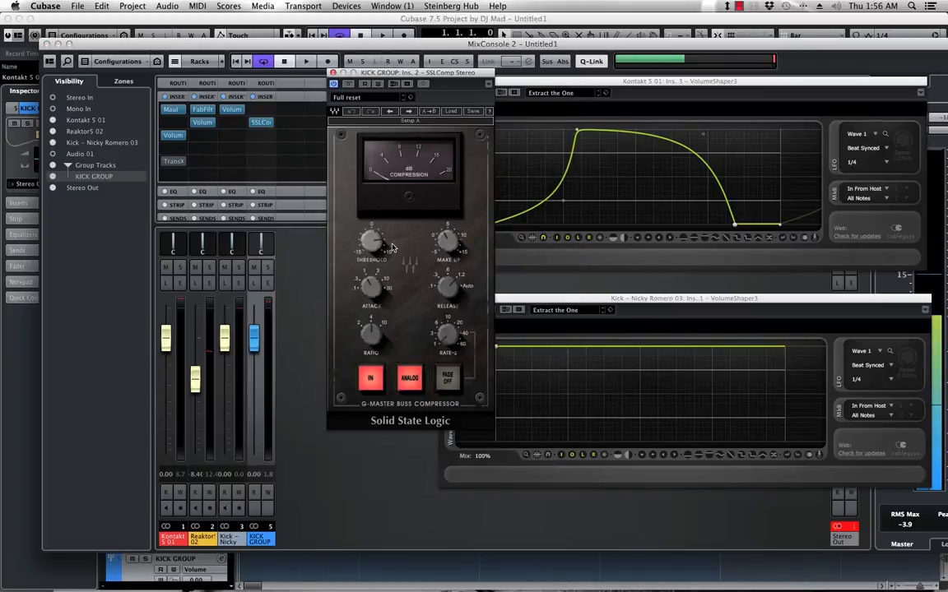
key(space)
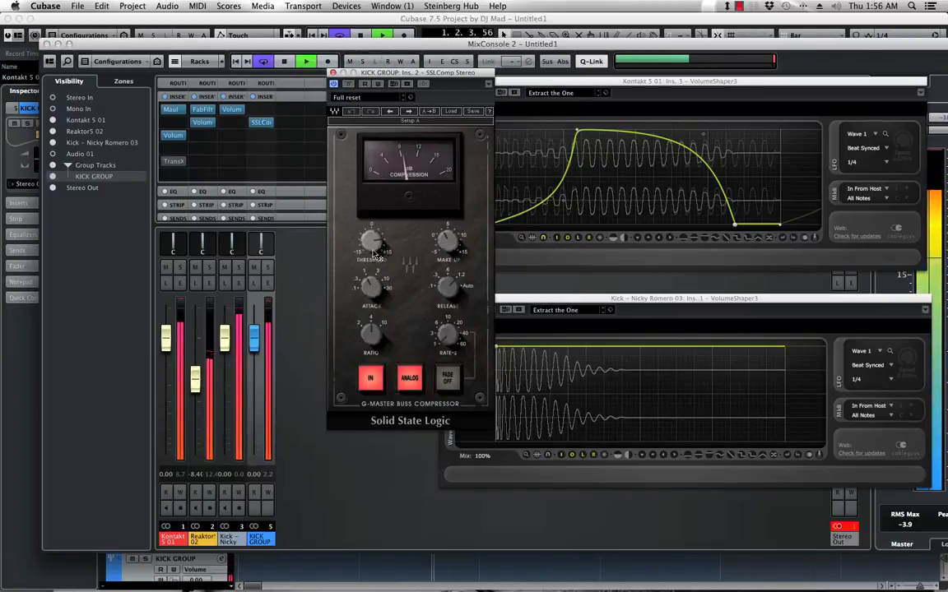
drag(374, 249, 354, 229)
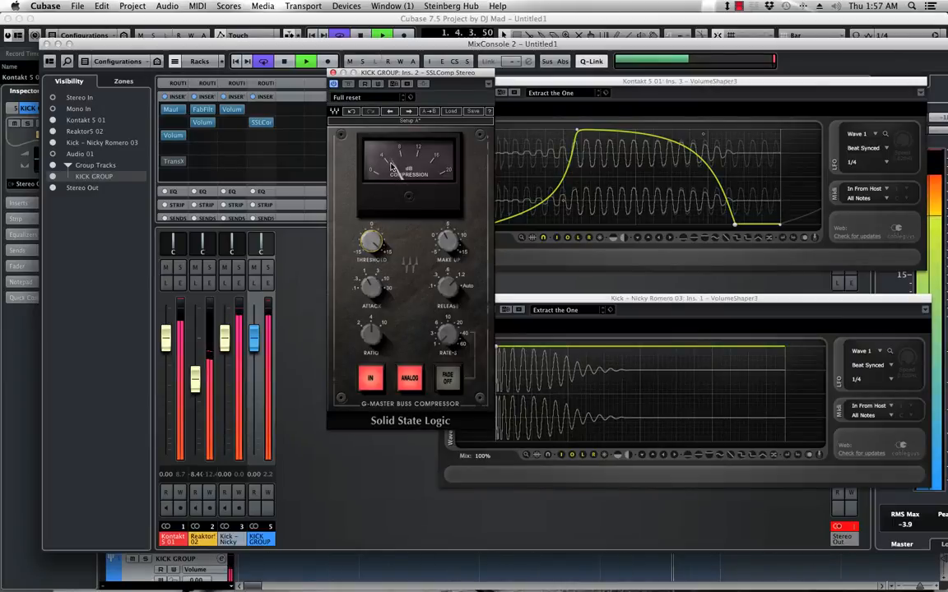
- Select the Kontakt, Reaktor and Kick channels and lower their faders together, bringing Kontakt and Kick to about -4.5 dB
click(173, 539)
click(219, 539)
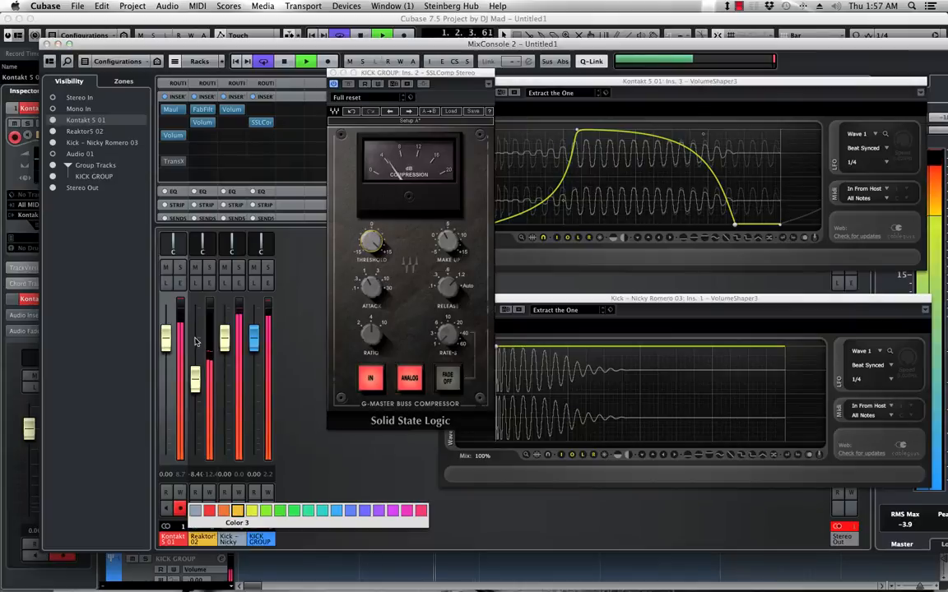
click(234, 541)
click(236, 542)
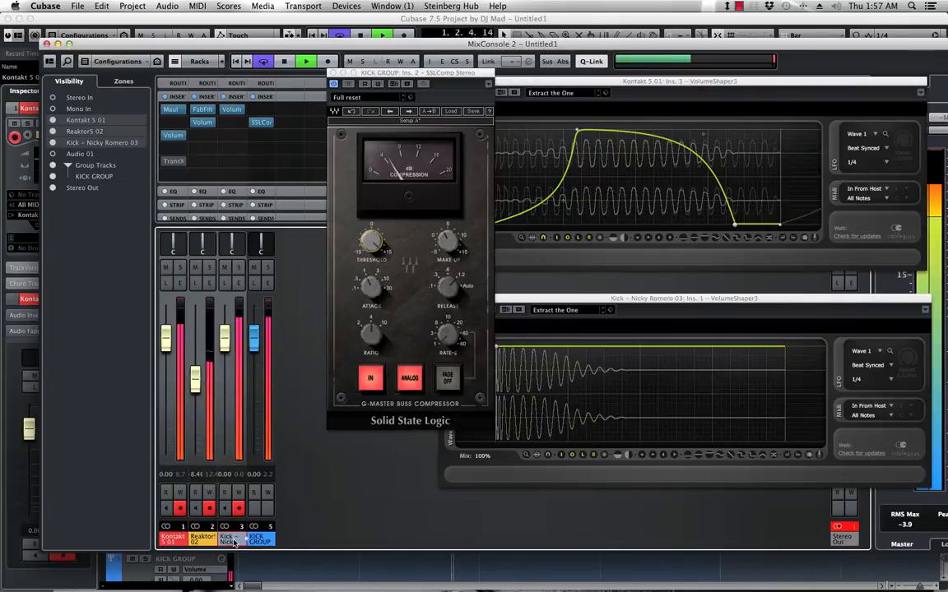
drag(224, 348, 224, 371)
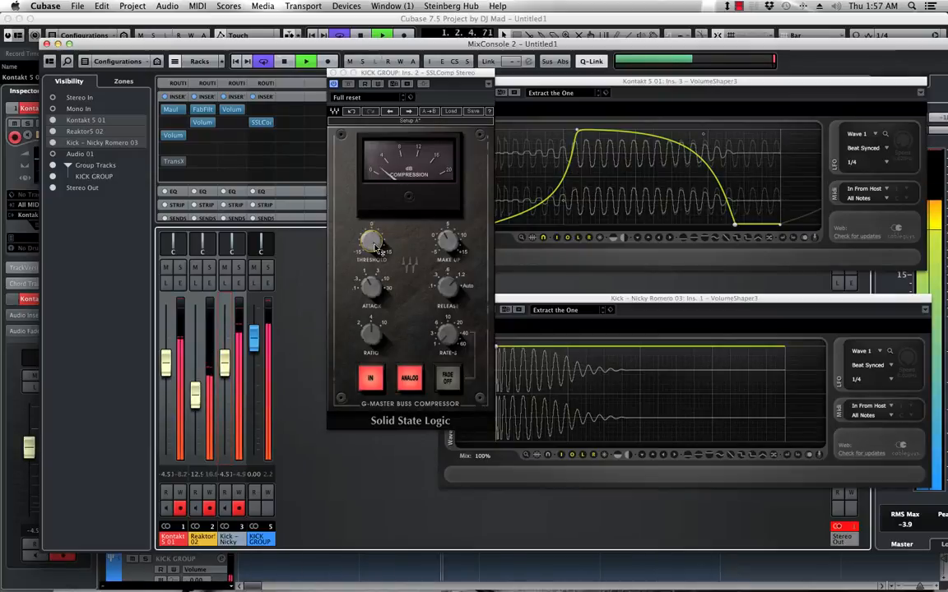
- Fine-tune SSLComp's threshold and make-up gain, lower the Reaktor5 02 fader to about -17.2 dB, and stop playback
drag(376, 248, 376, 252)
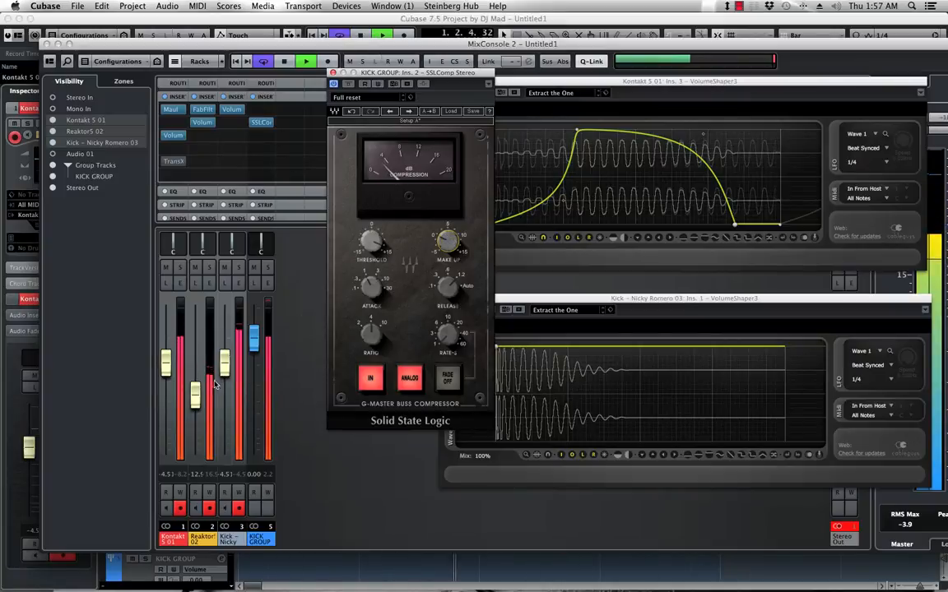
click(201, 544)
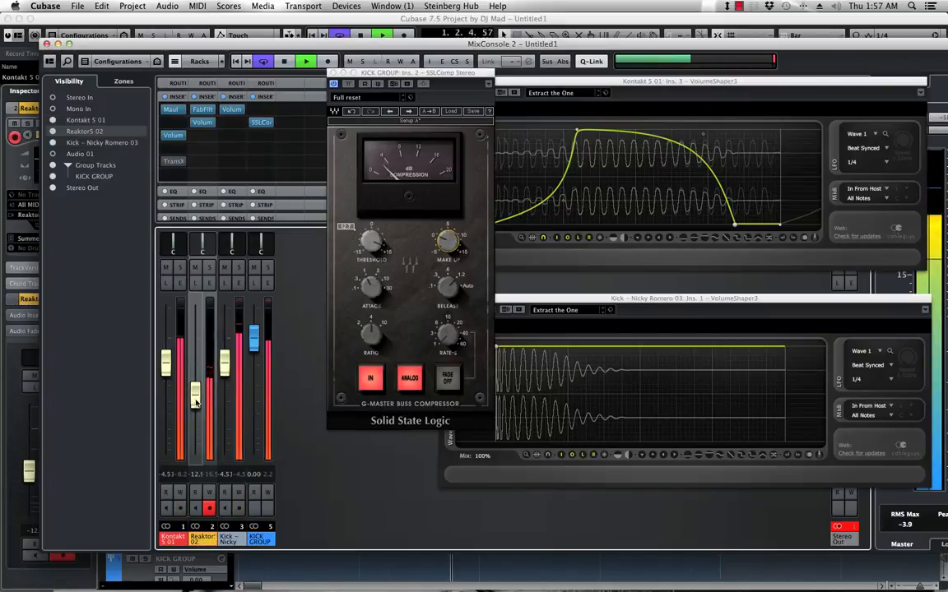
mouse_move(195, 397)
mouse_down()
mouse_move(197, 429)
mouse_move(198, 367)
mouse_move(199, 416)
mouse_up()
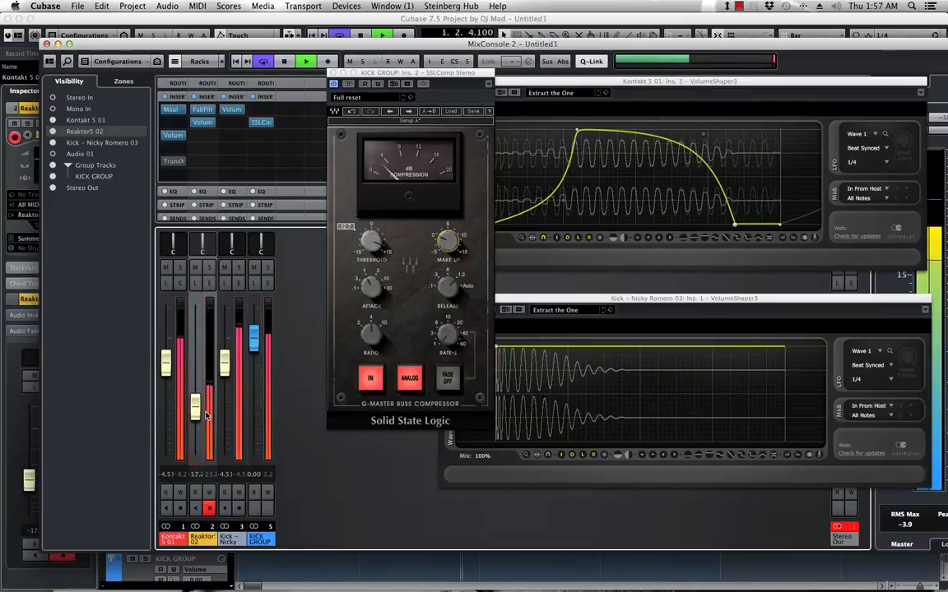
click(284, 61)
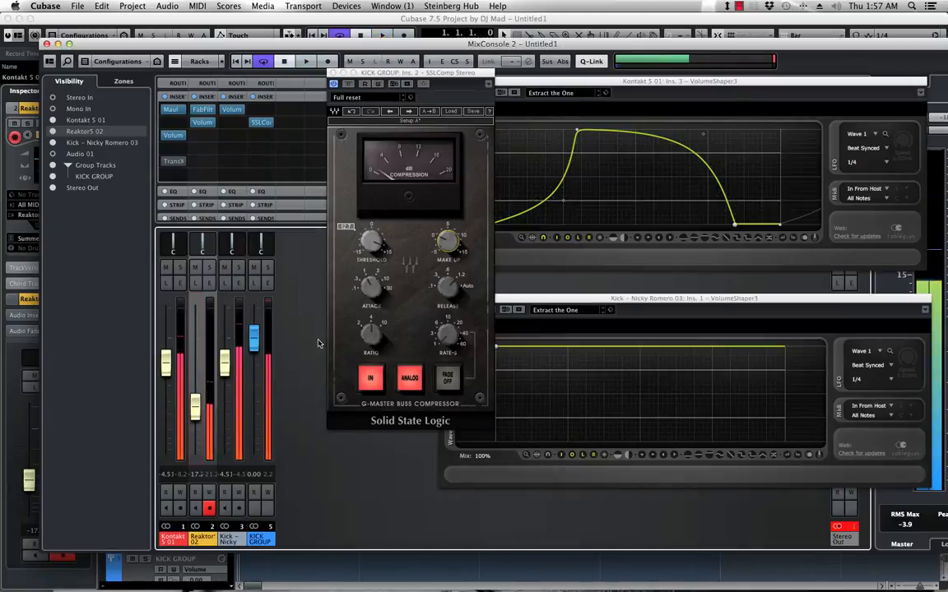
- Play the loop again to hear the rebalanced channels through the SSLComp on KICK GROUP
click(302, 7)
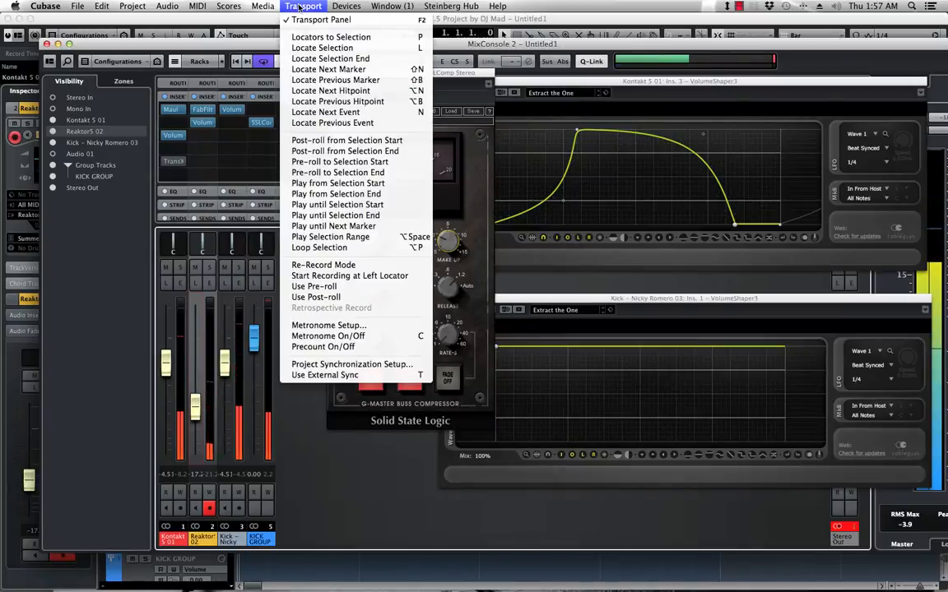
click(525, 16)
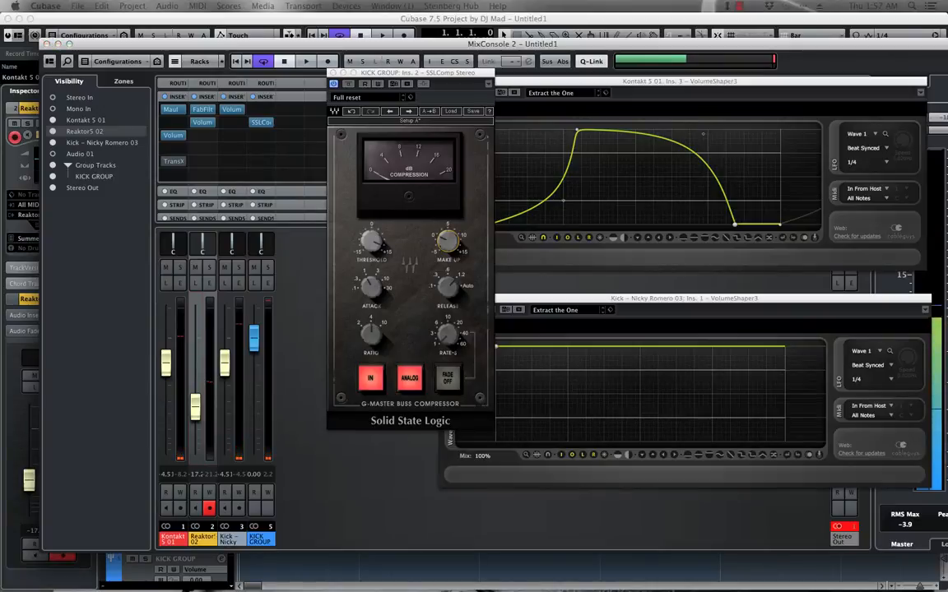
key(space)
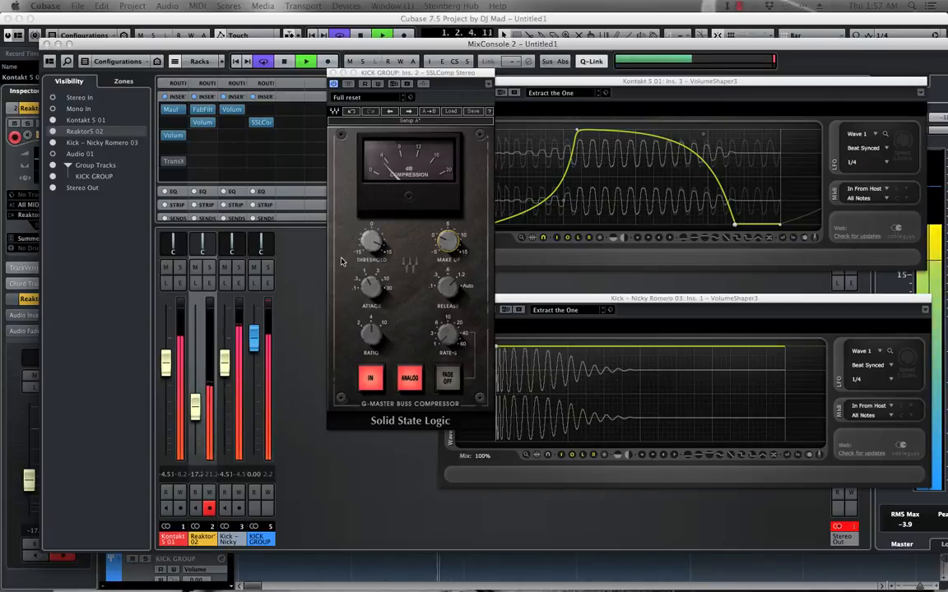
key(space)
key(space)
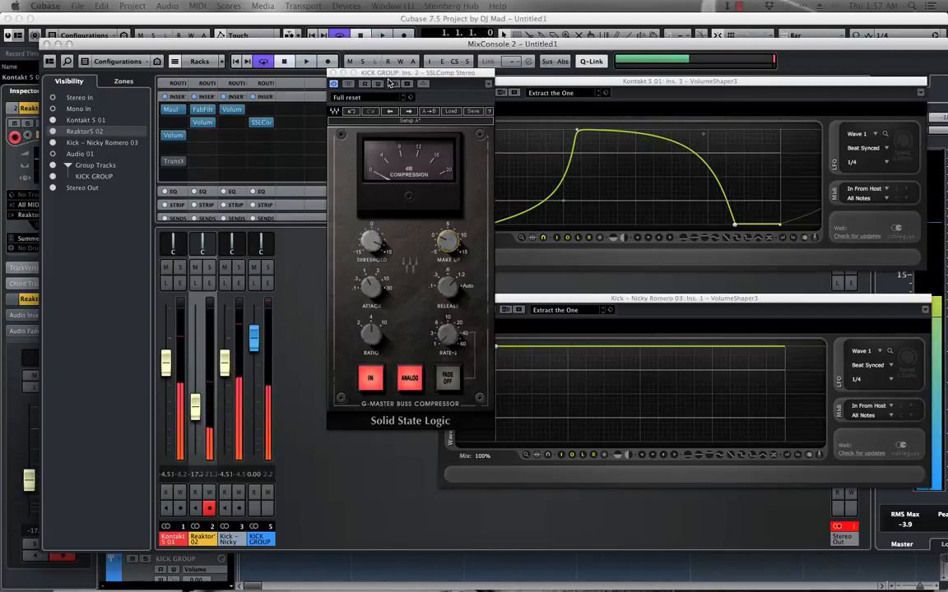
- Close the SSLComp window, and insert TransX Wide Stereo in KICK GROUP's third insert slot
drag(349, 79, 308, 79)
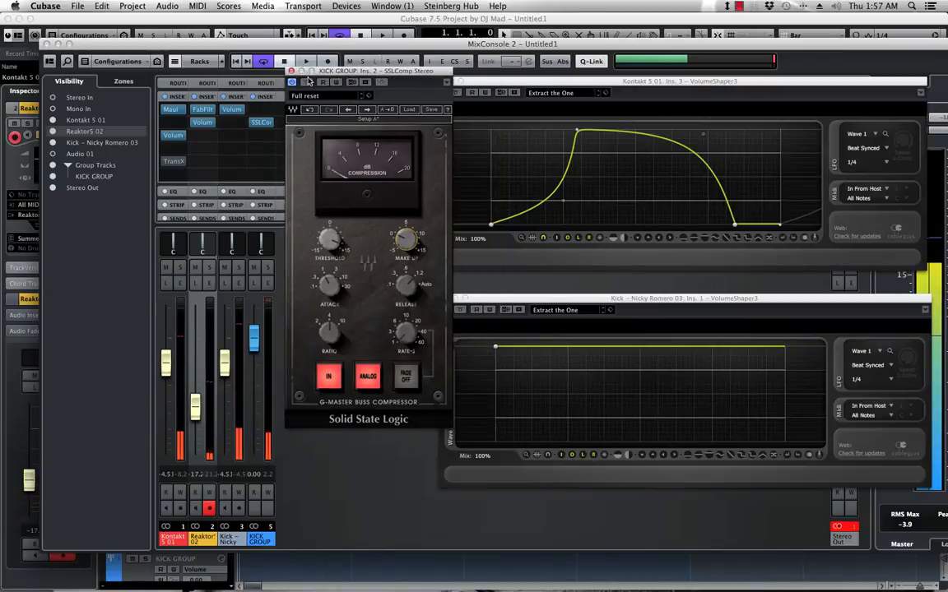
click(292, 72)
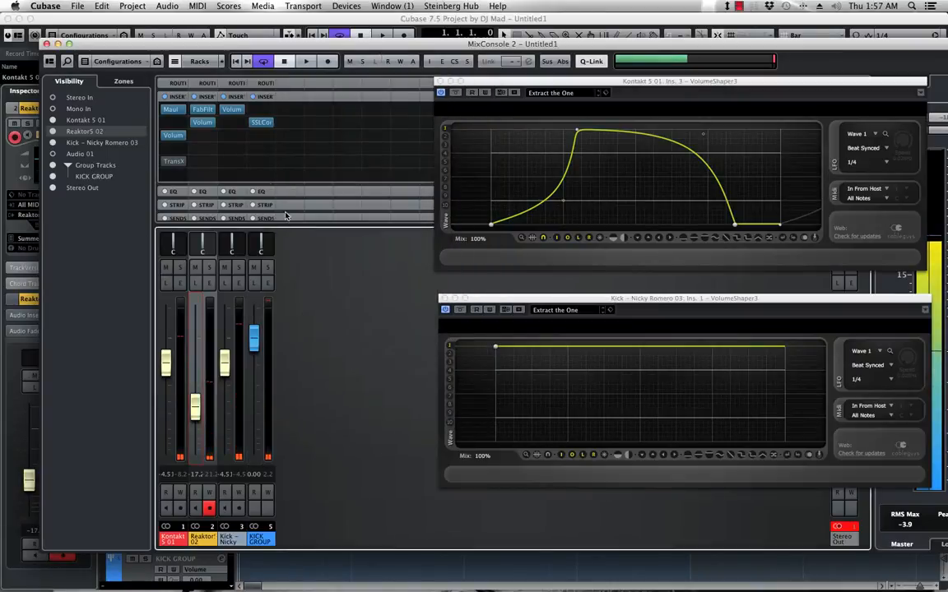
click(272, 136)
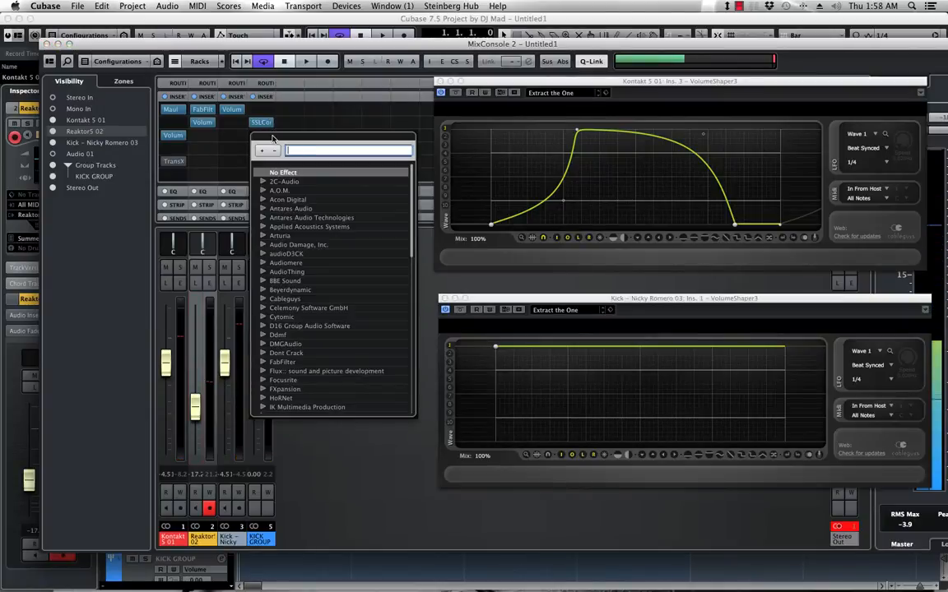
text(TRANS)
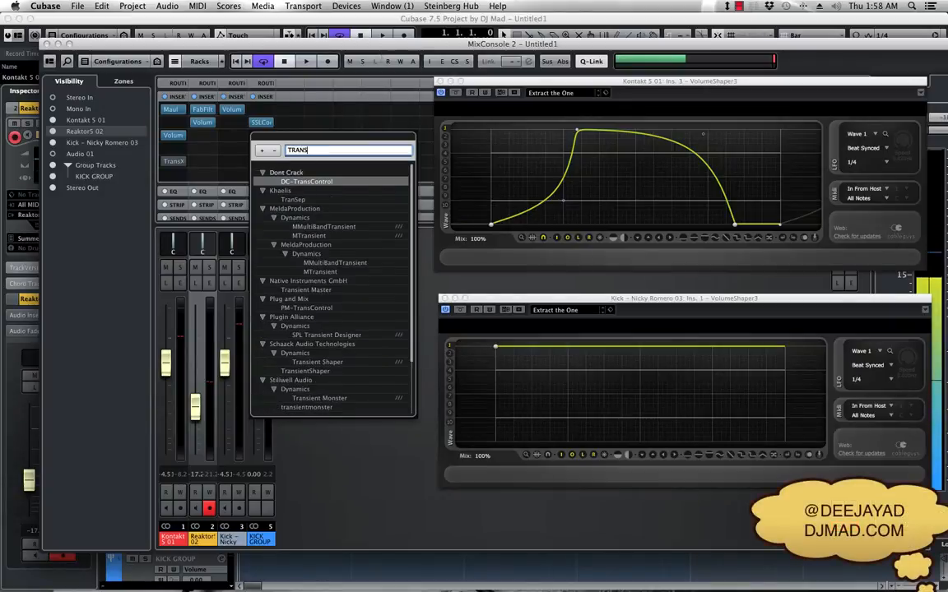
scroll(329, 382, down, 3)
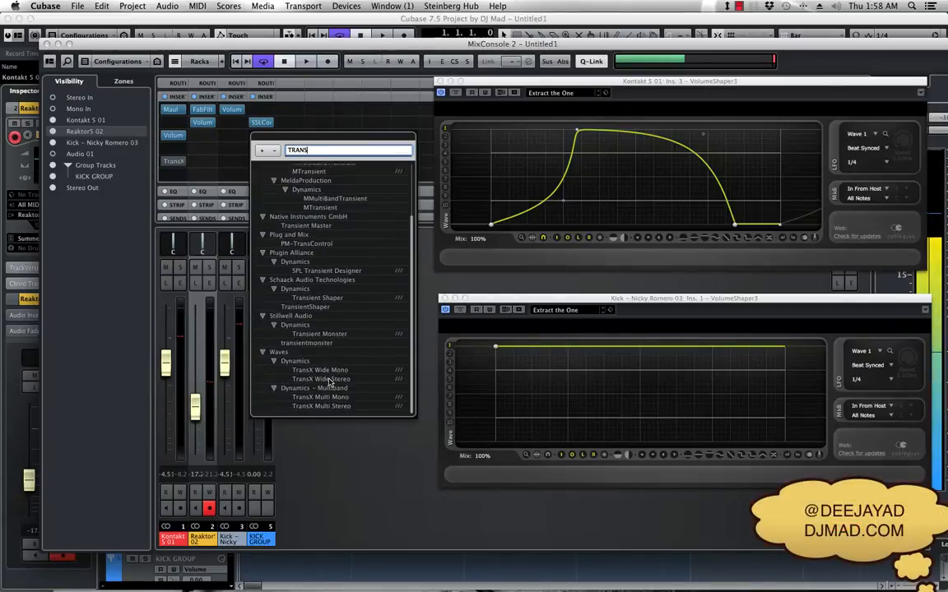
click(328, 379)
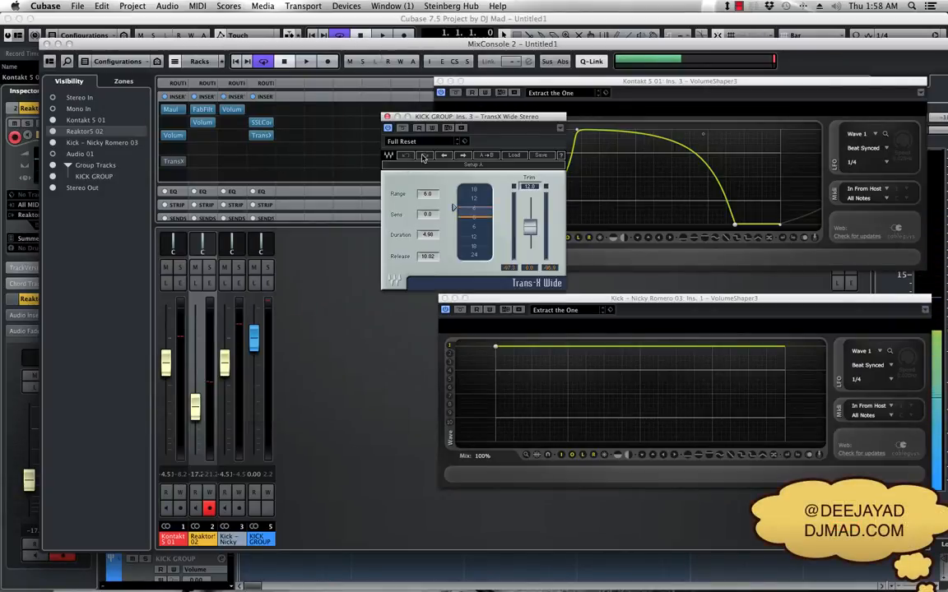
drag(424, 116, 277, 131)
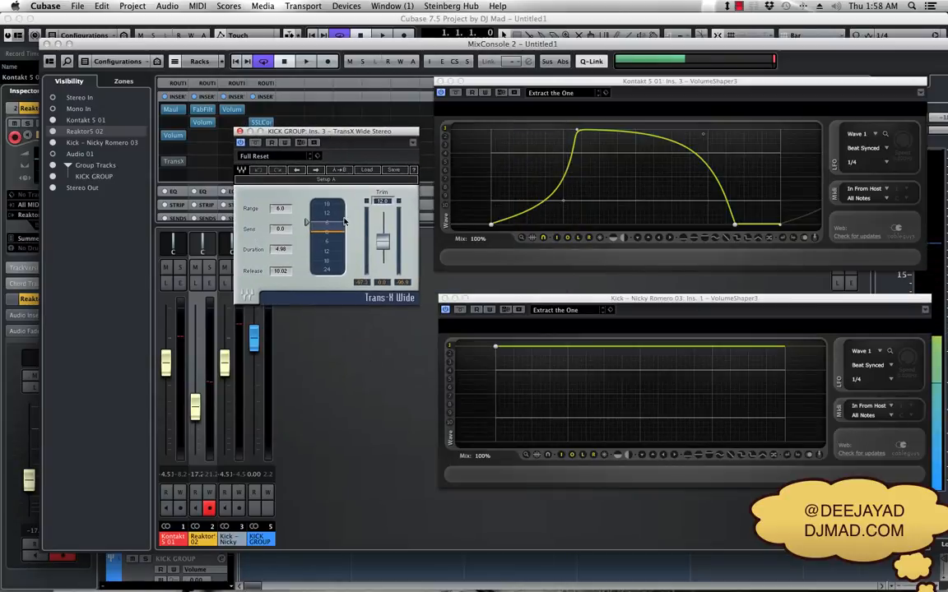
- Raise TransX Wide's trim to about 5.2 dB while auditioning the loop, and close the plug-in window
key(space)
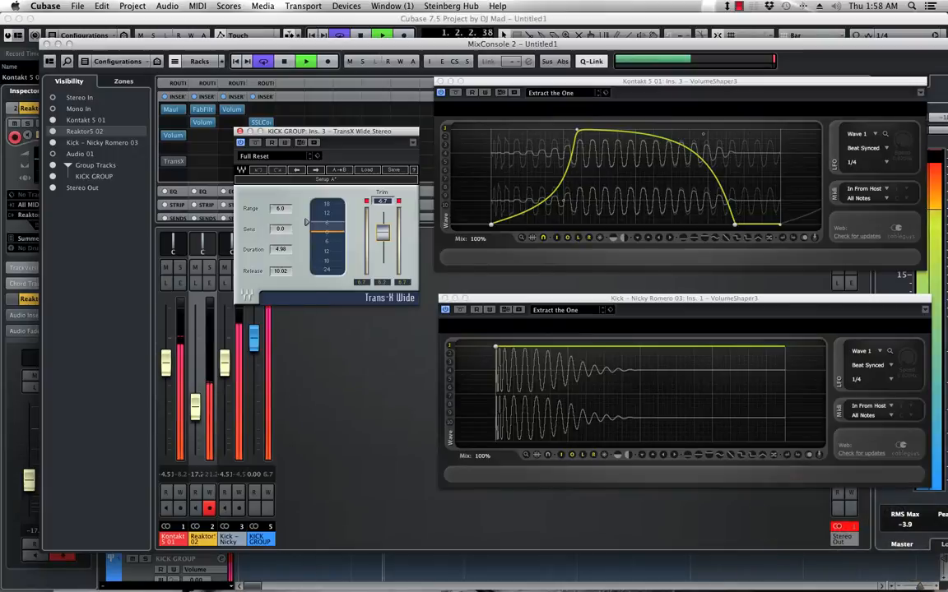
key(space)
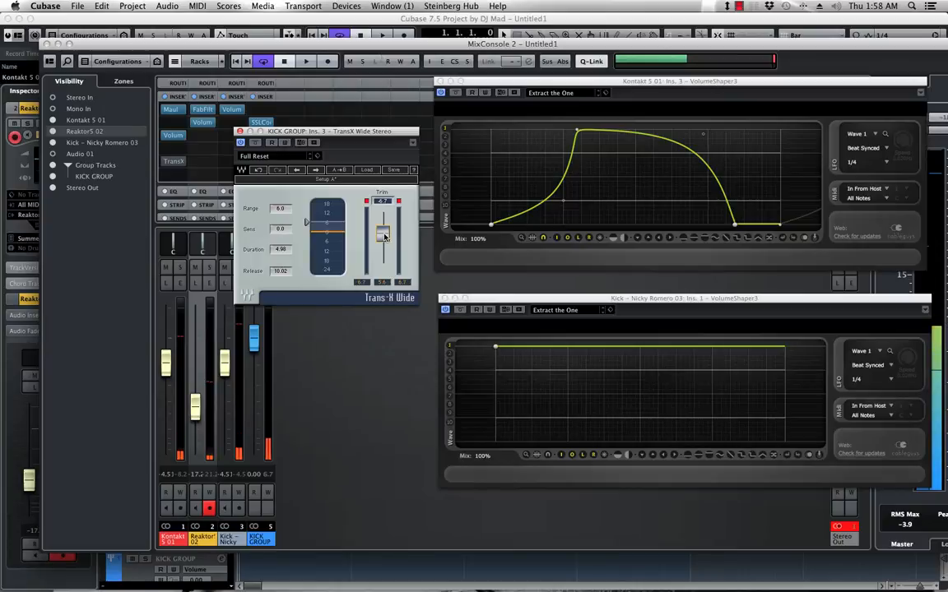
key(space)
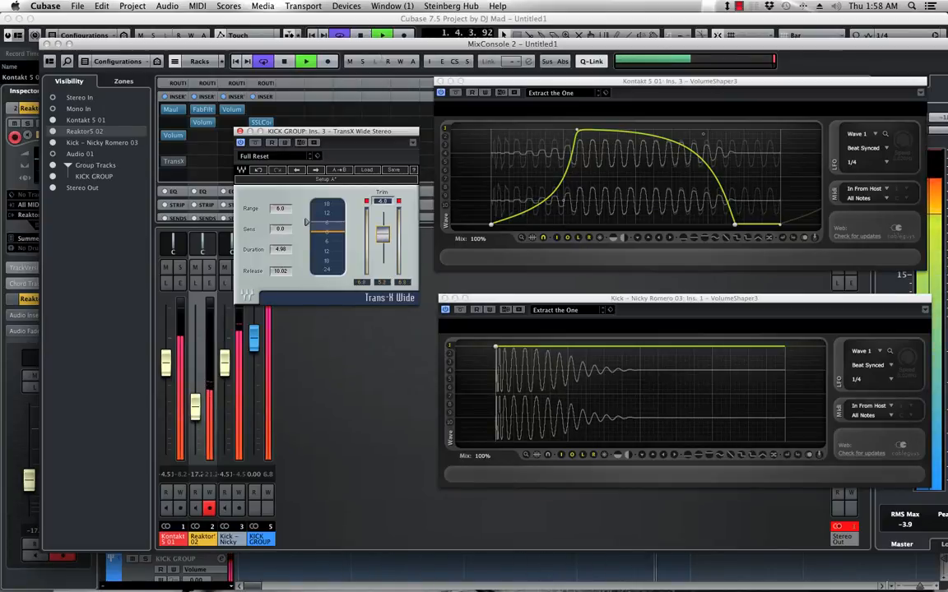
key(space)
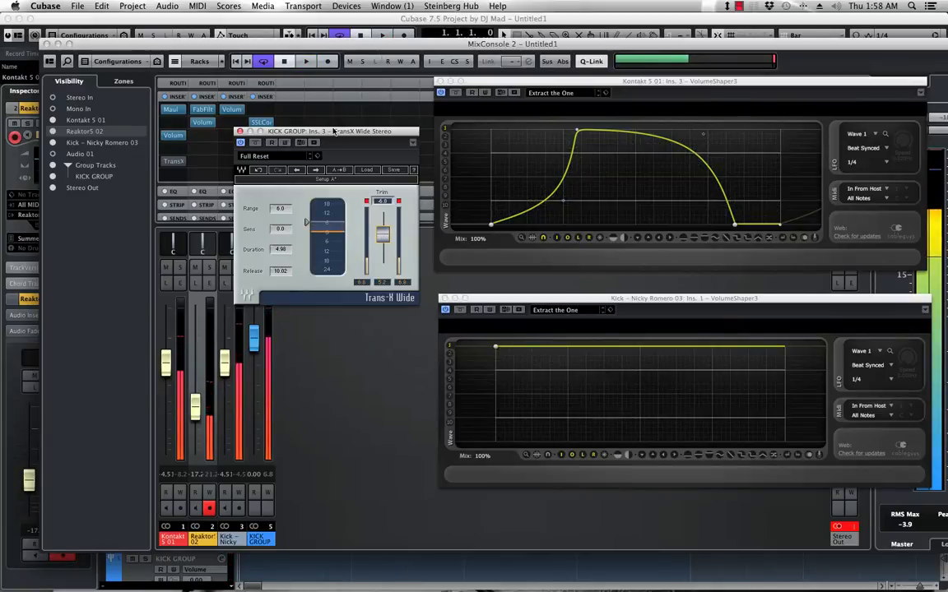
drag(292, 135, 270, 168)
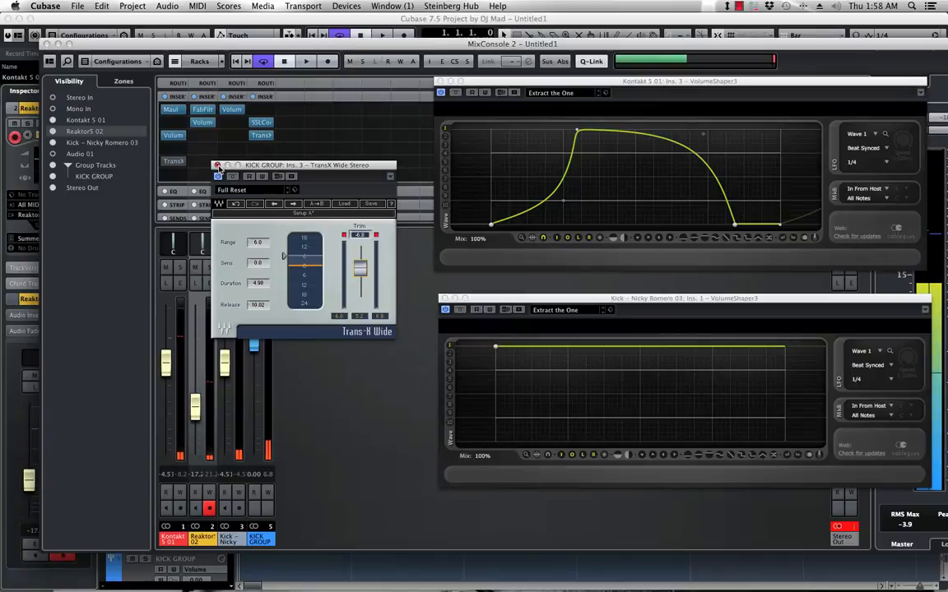
click(216, 166)
- Insert API-2500 Stereo in KICK GROUP's fourth insert slot
click(270, 149)
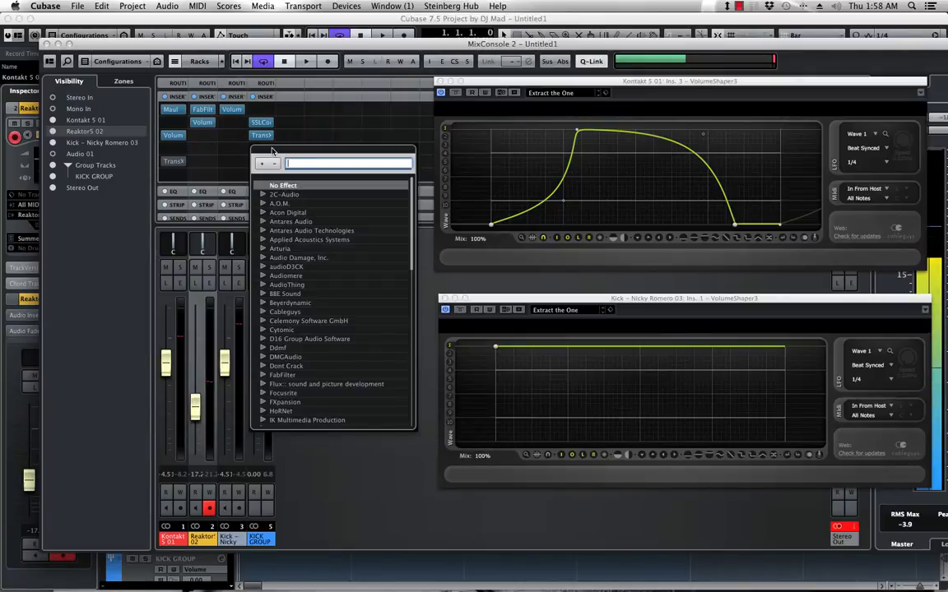
text(A)
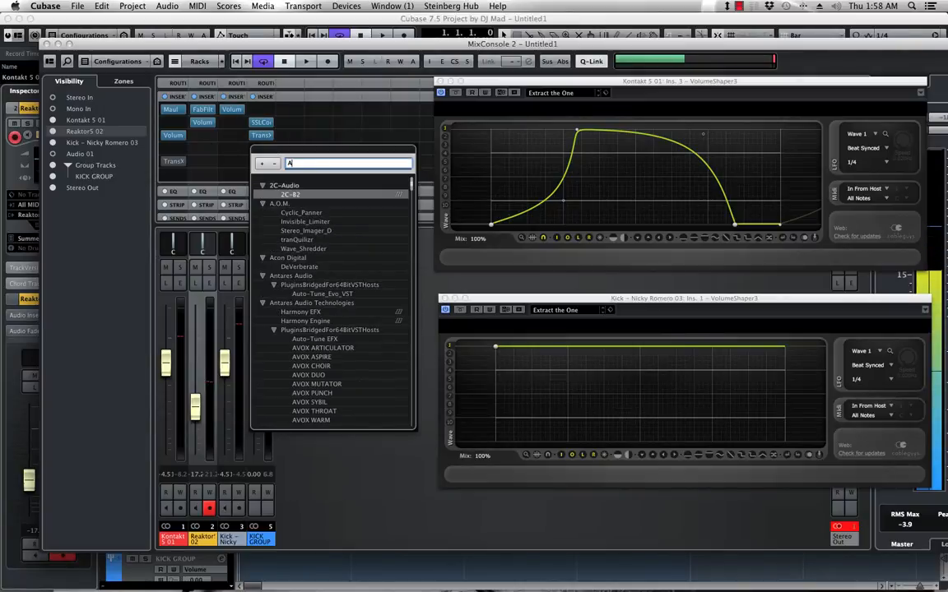
text(PI)
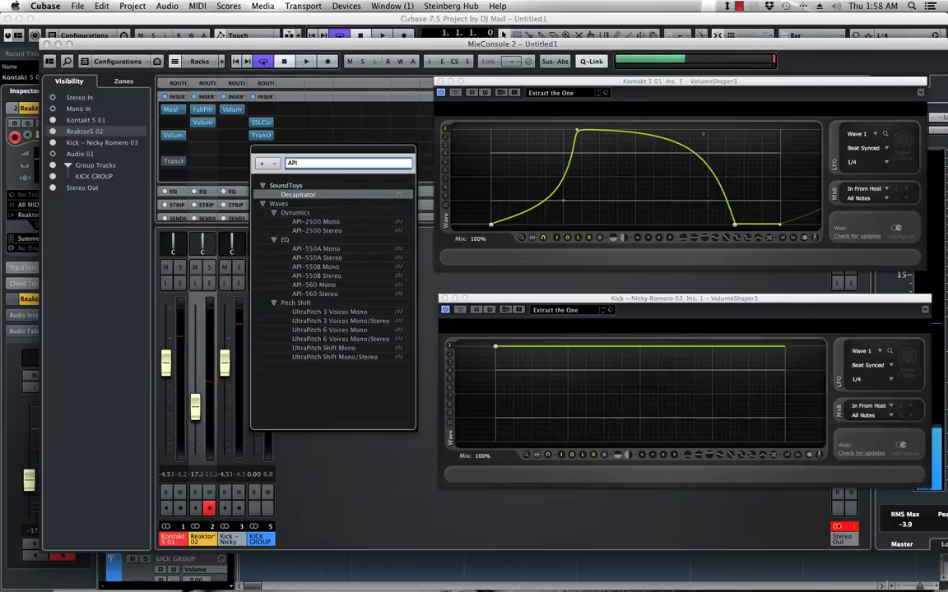
click(320, 234)
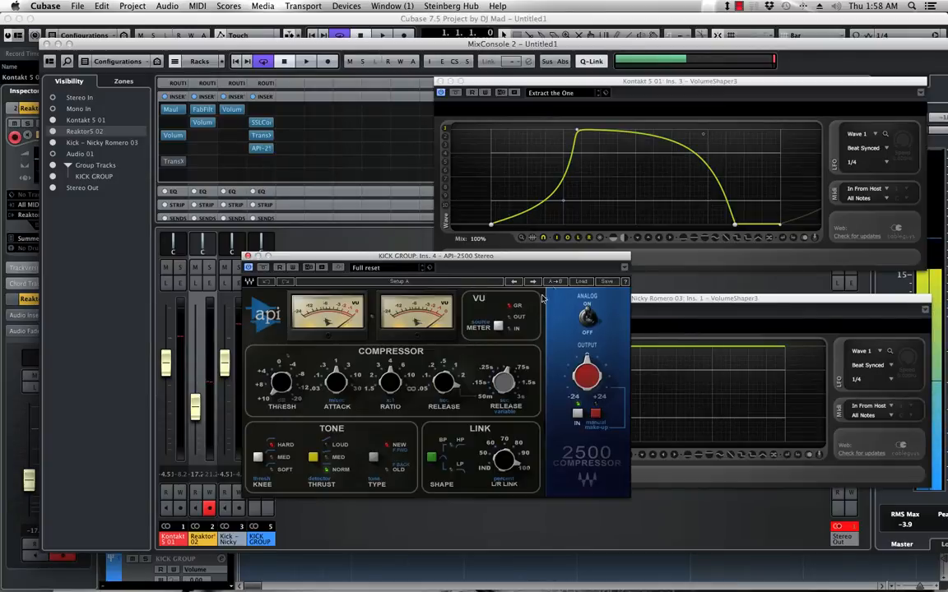
- Load the Lavyne Modern Mastering Glue preset in the API-2500, and play the loop through it
click(581, 282)
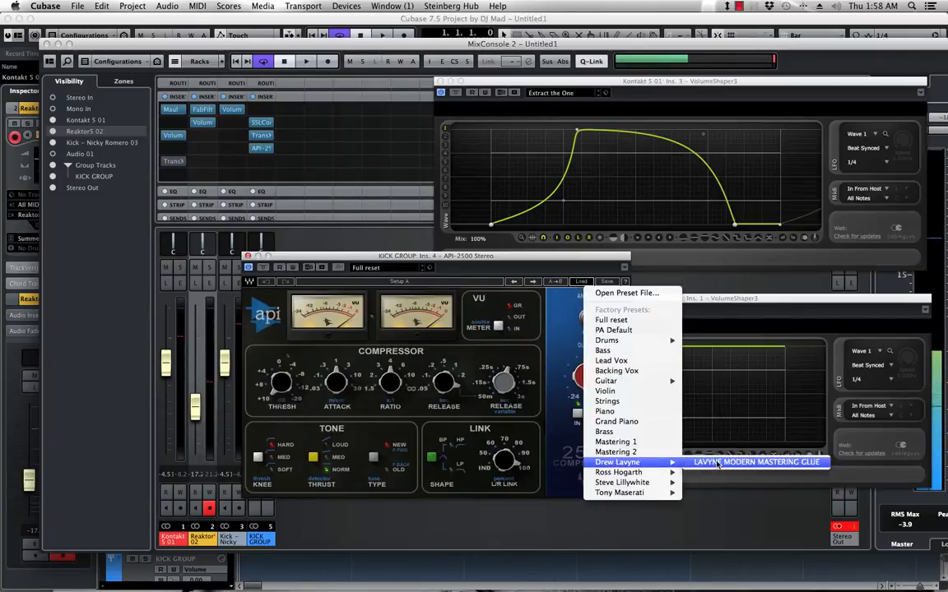
click(744, 462)
drag(395, 253, 441, 201)
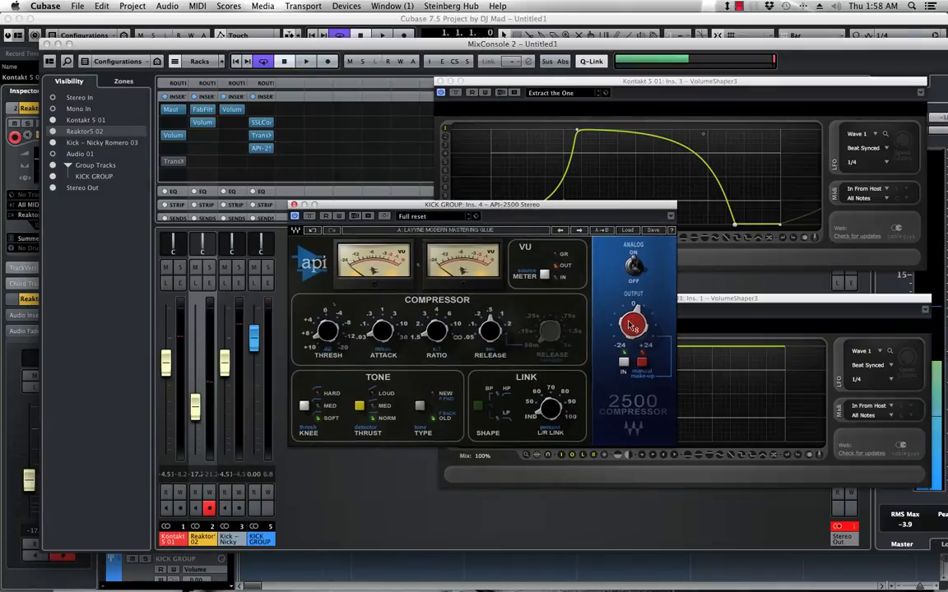
key(space)
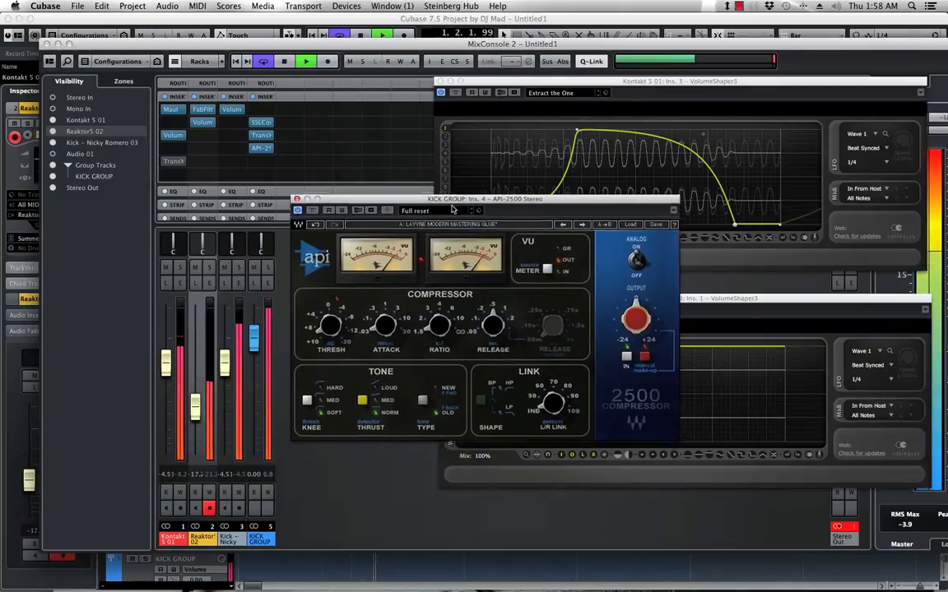
- Check the API-2500's output level on the playing loop with its window moved clear, and stop playback
drag(494, 204, 574, 162)
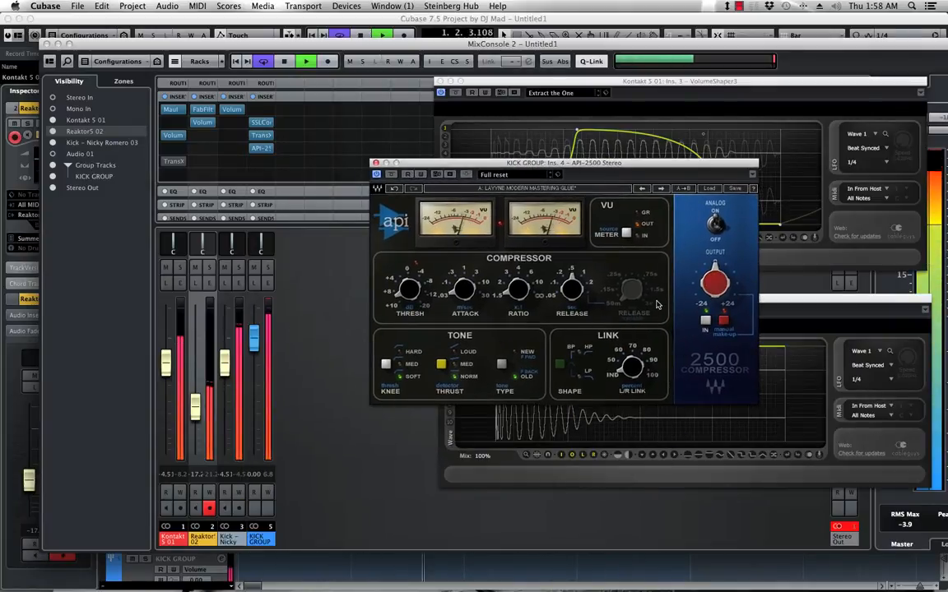
mouse_move(712, 288)
mouse_down()
mouse_move(713, 267)
mouse_move(712, 284)
mouse_up()
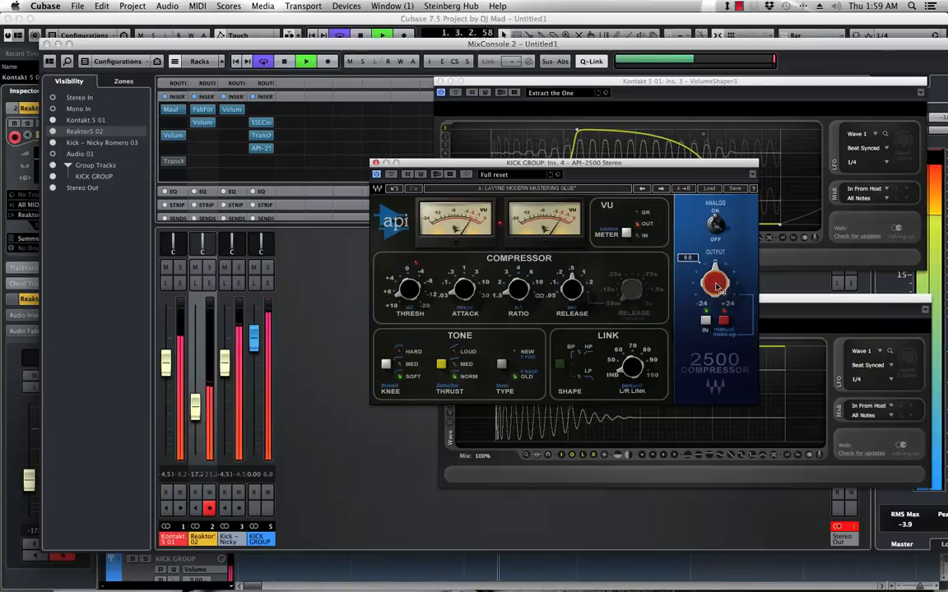
drag(526, 162, 513, 196)
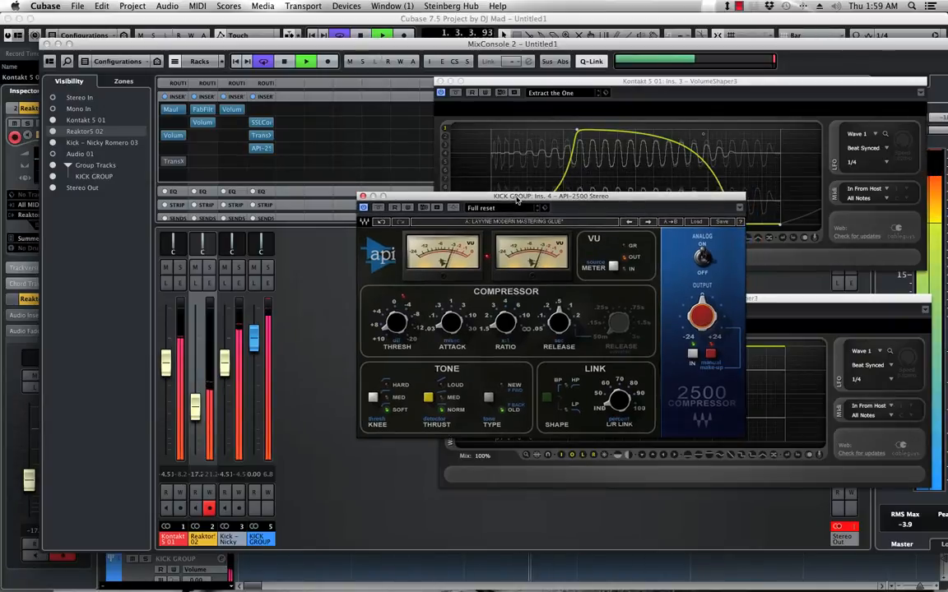
key(space)
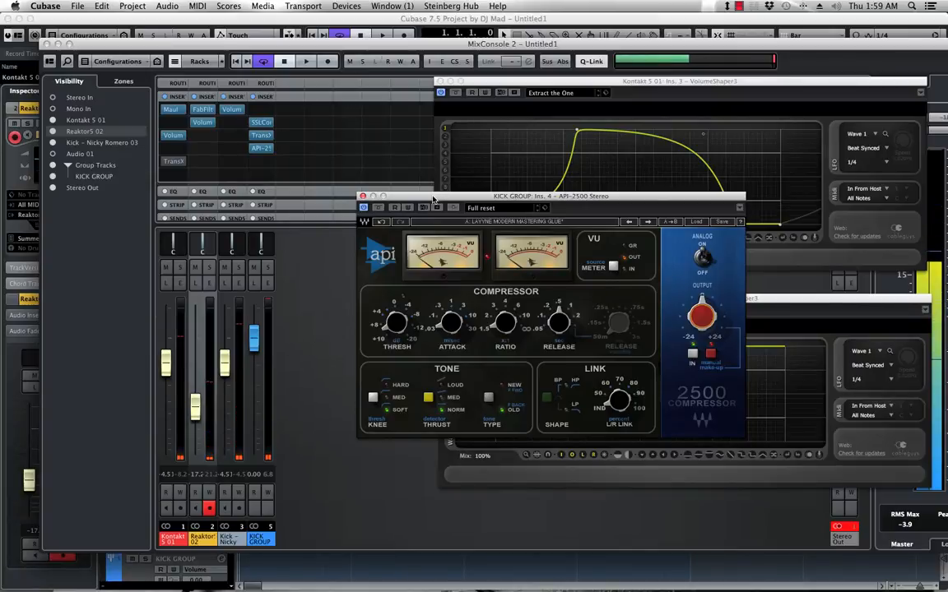
- Bring the project window forward, and reduce the track heights until all the tracks fit in view
click(142, 18)
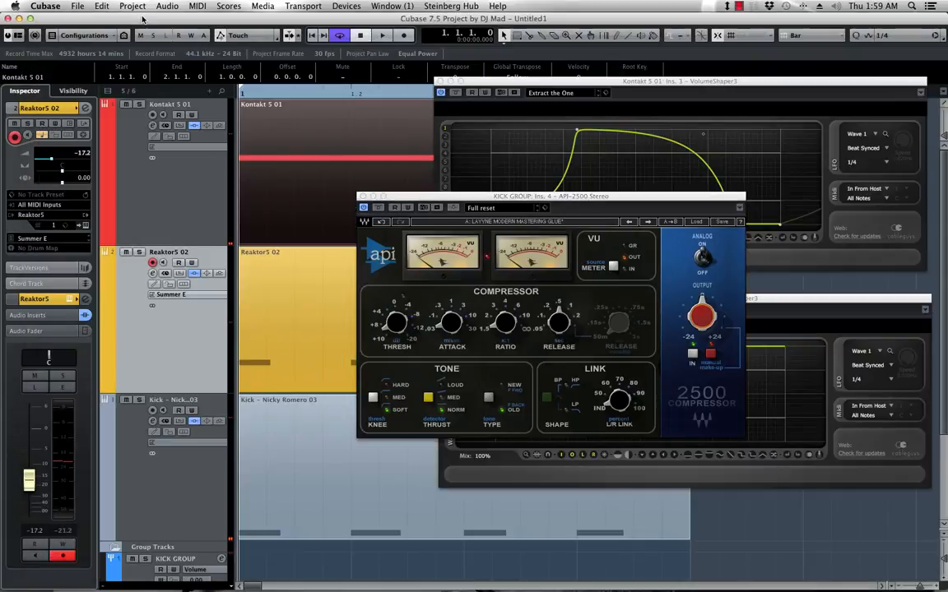
click(279, 290)
key(shift+g)
key(shift+g)
key(shift+g)
key(shift+g)
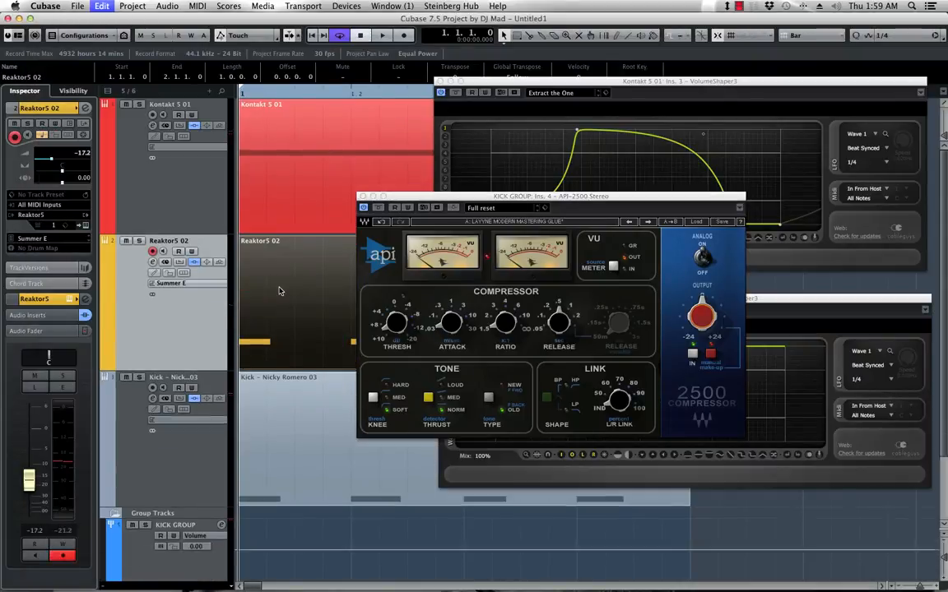
key(shift+g)
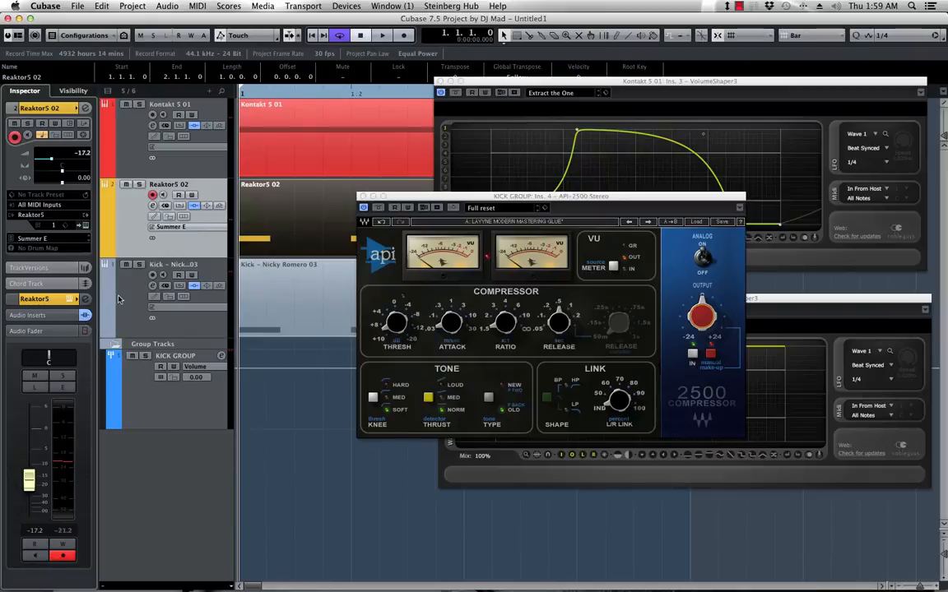
- Colour the Kick - Nicky Romero 03 track orange, and move it above the Reaktor5 02 track
click(106, 287)
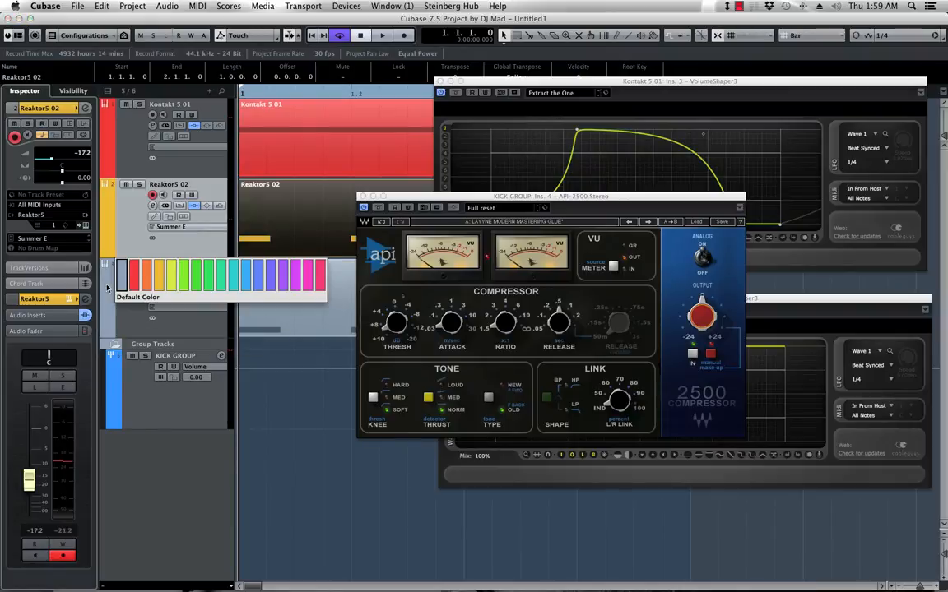
click(149, 283)
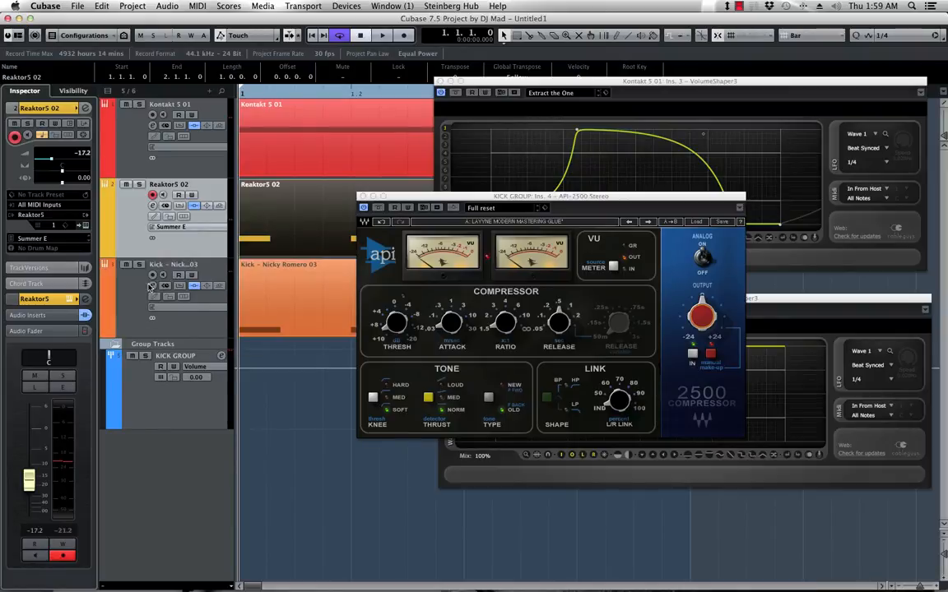
drag(138, 293, 140, 202)
- Rename the Kick - Nicky Romero 03 track as TOP KICK and the Kontakt 5 01 track as LOW KICK
double_click(167, 185)
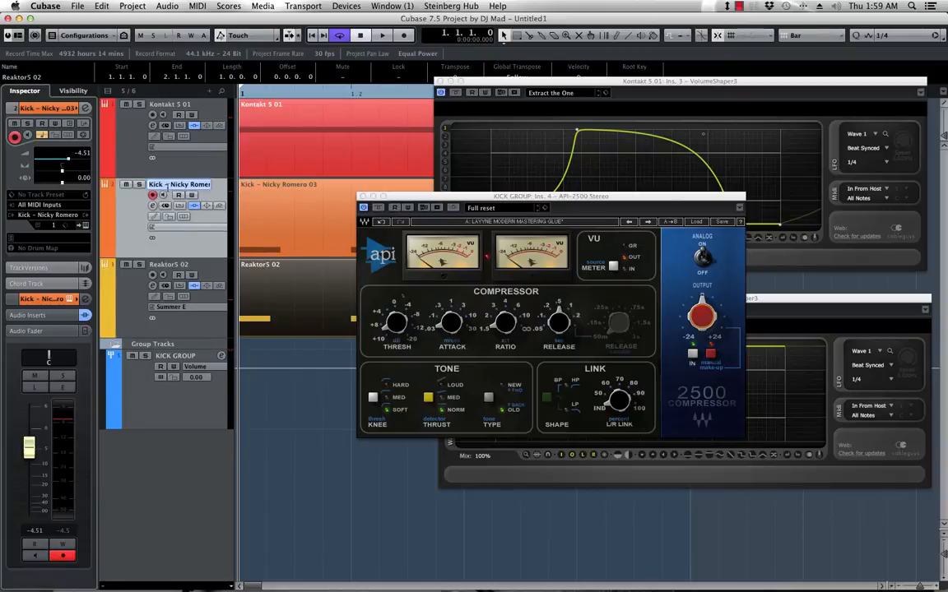
text(TOP KICK)
double_click(168, 105)
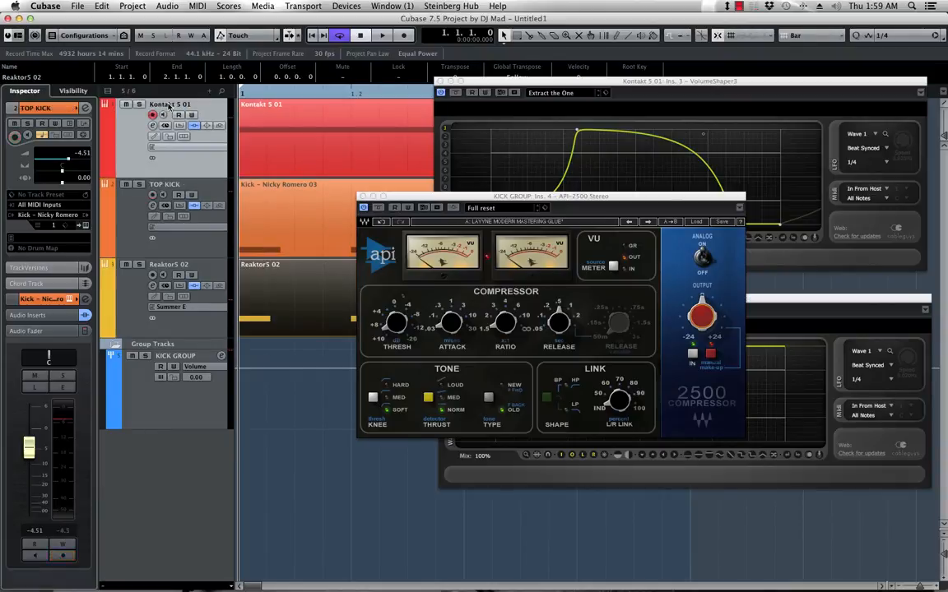
text(LOW KIC)
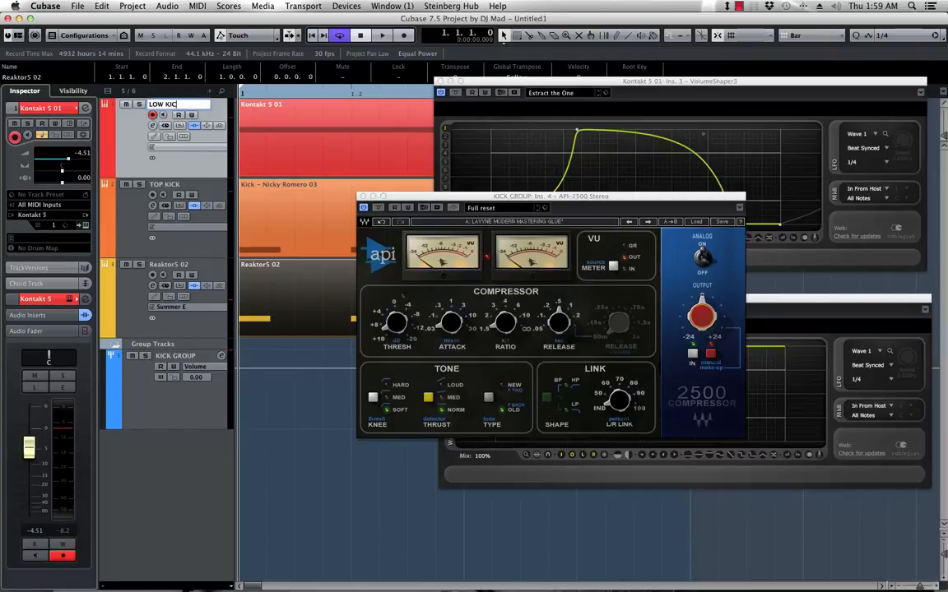
text(K)
key(Return)
- Rename the Reaktor5 02 track as KICK ATTACK
double_click(168, 264)
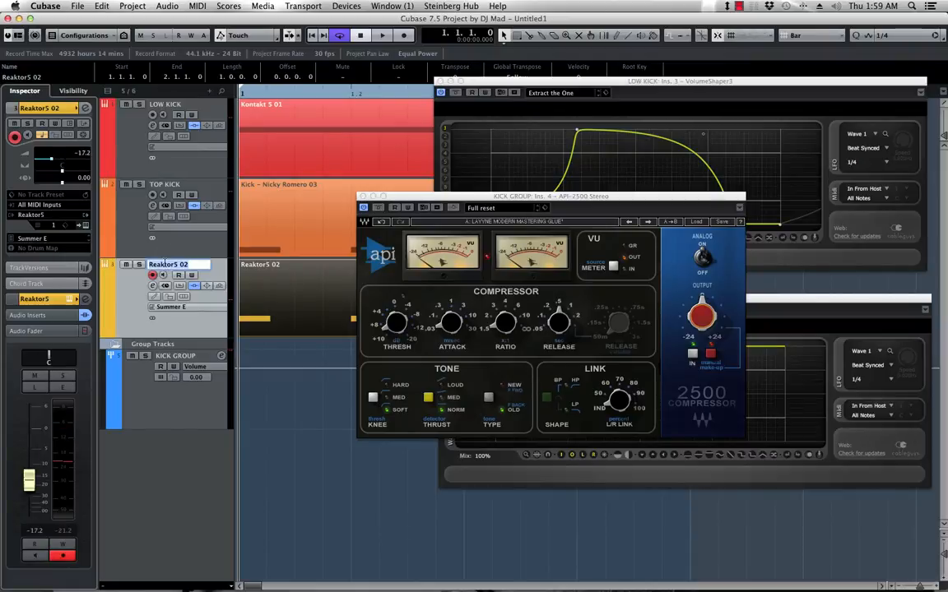
text(KICK ATTACK)
key(Return)
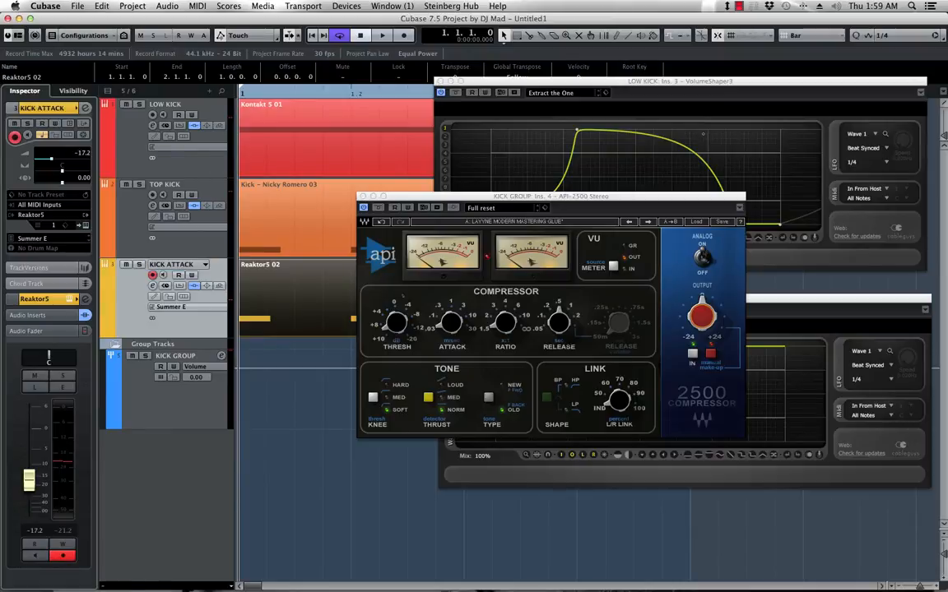
- Apply the track names KICK ATTACK, TOP KICK and LOW KICK to the parts on their tracks
double_click(181, 264)
key(Return)
double_click(172, 264)
double_click(167, 188)
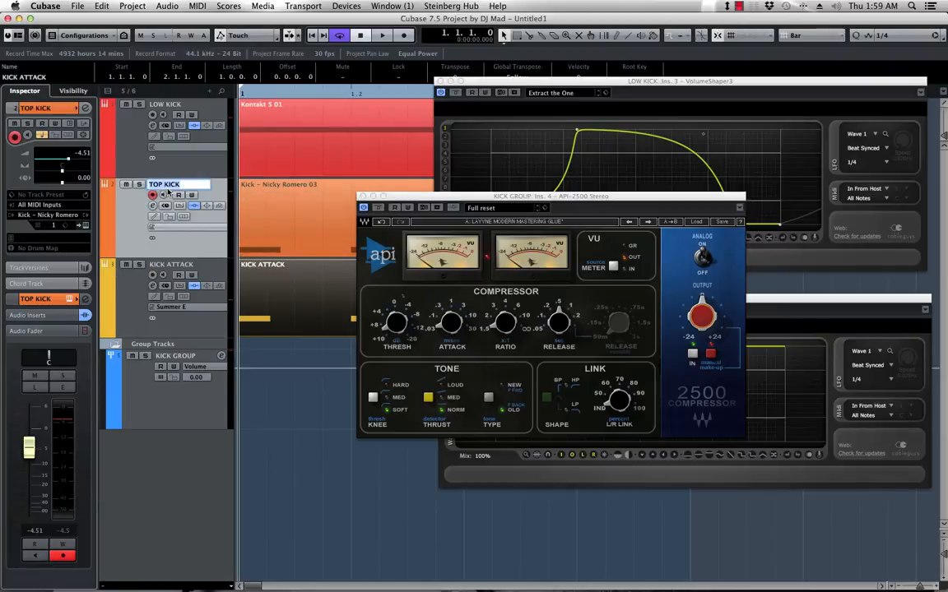
double_click(164, 105)
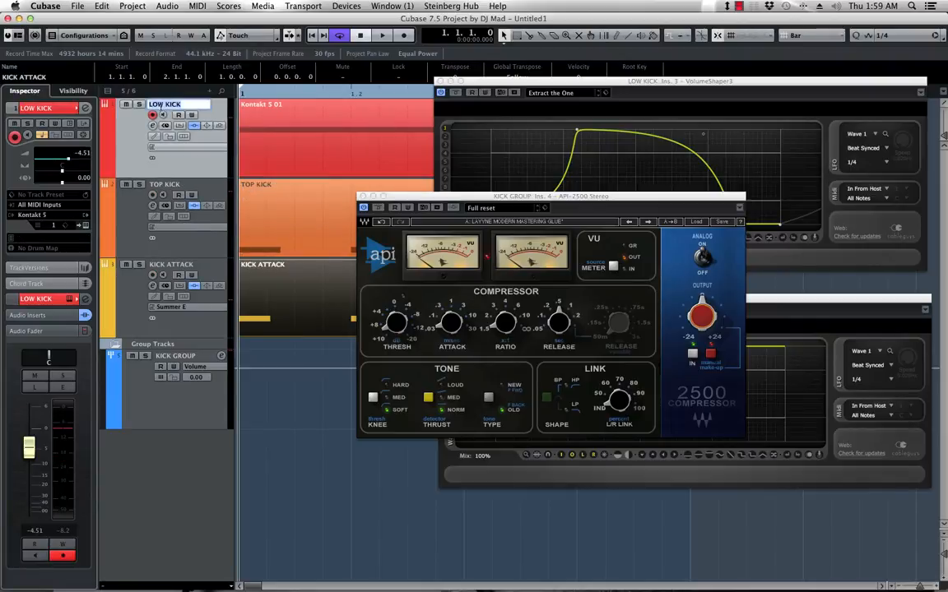
key(alt+Return)
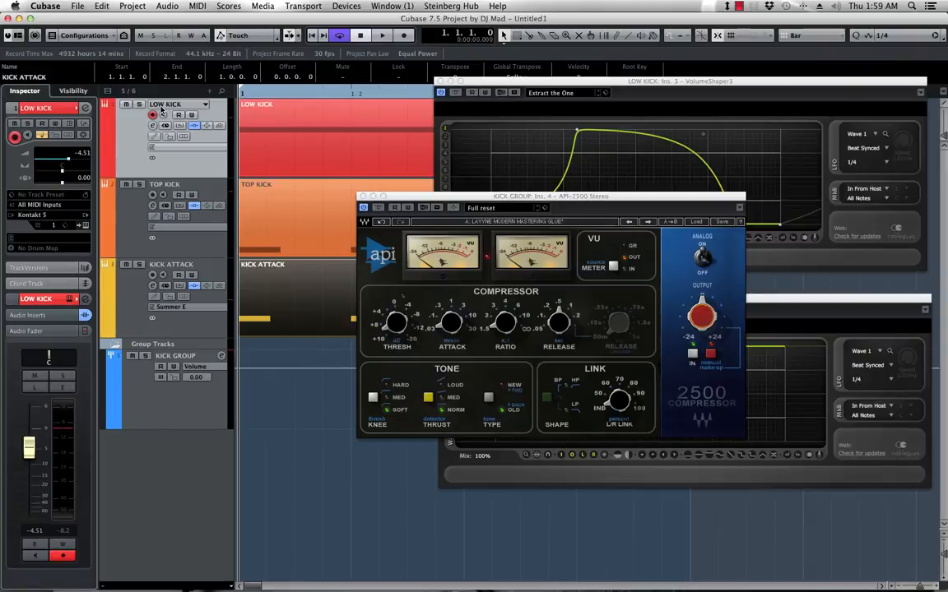
- Add an instrument track with Spire below the KICK ATTACK track
right_click(127, 290)
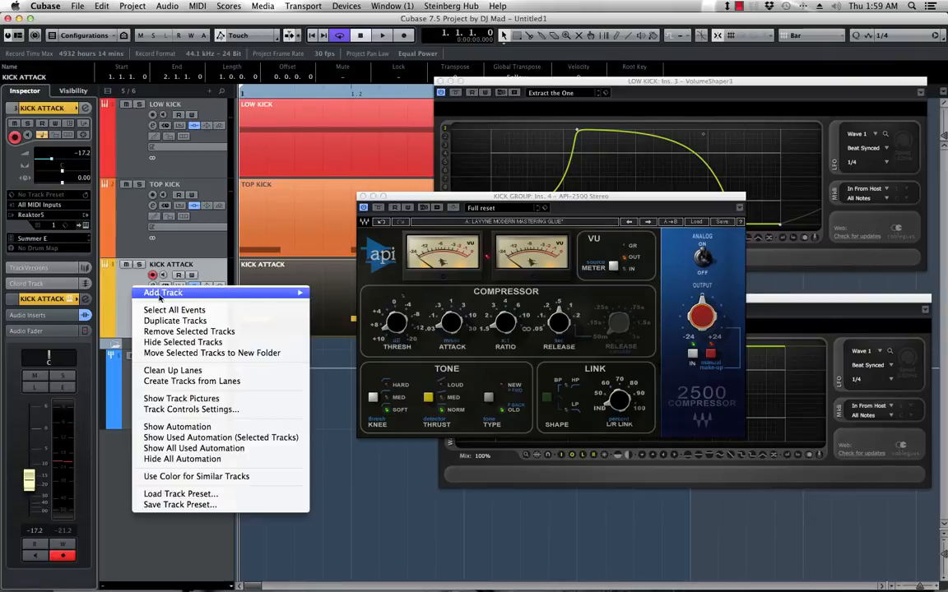
mouse_move(263, 293)
click(345, 307)
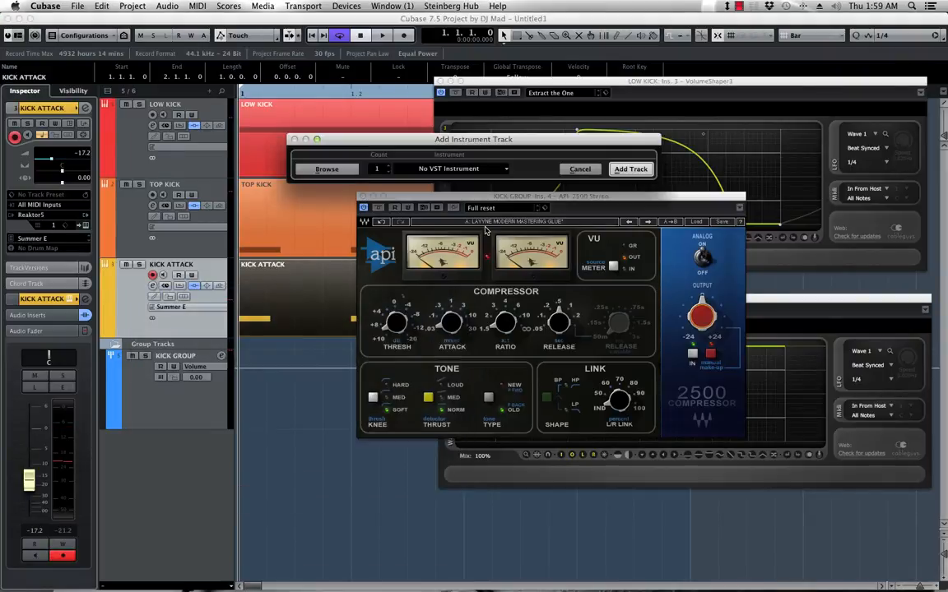
click(444, 169)
text(SPI)
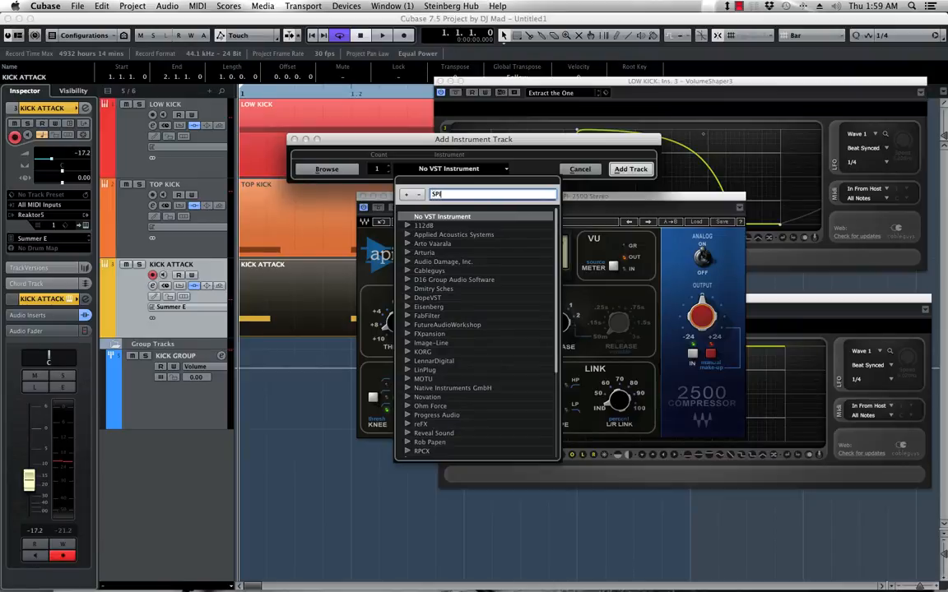
text(RE)
click(451, 227)
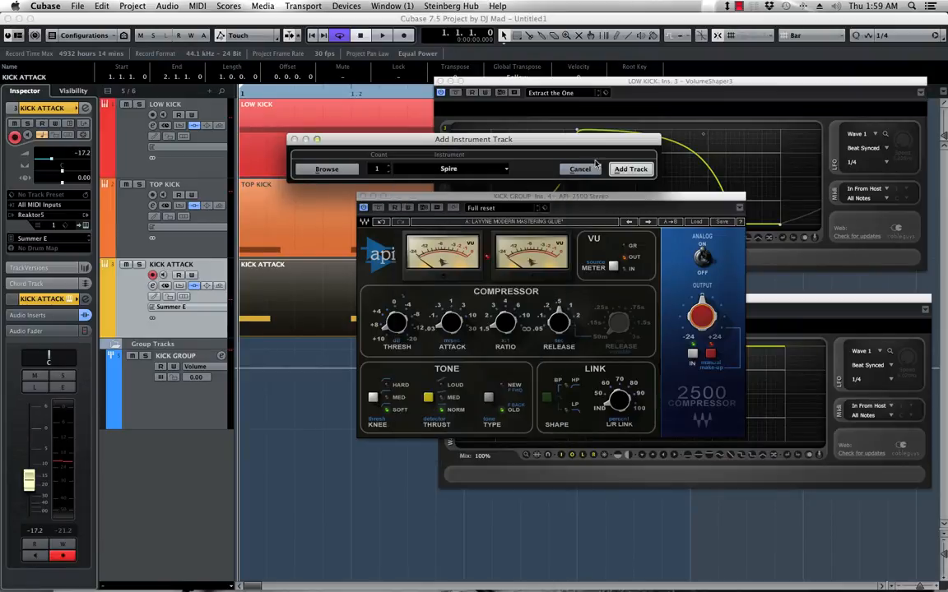
click(630, 168)
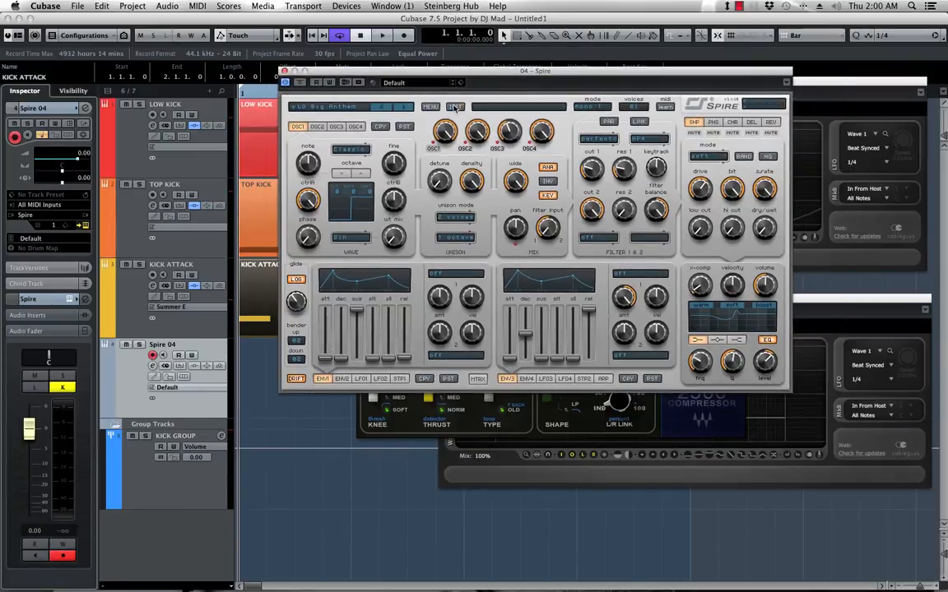
- Initialise the Spire patch, and set oscillator 1 to Noise at octave +4
click(454, 108)
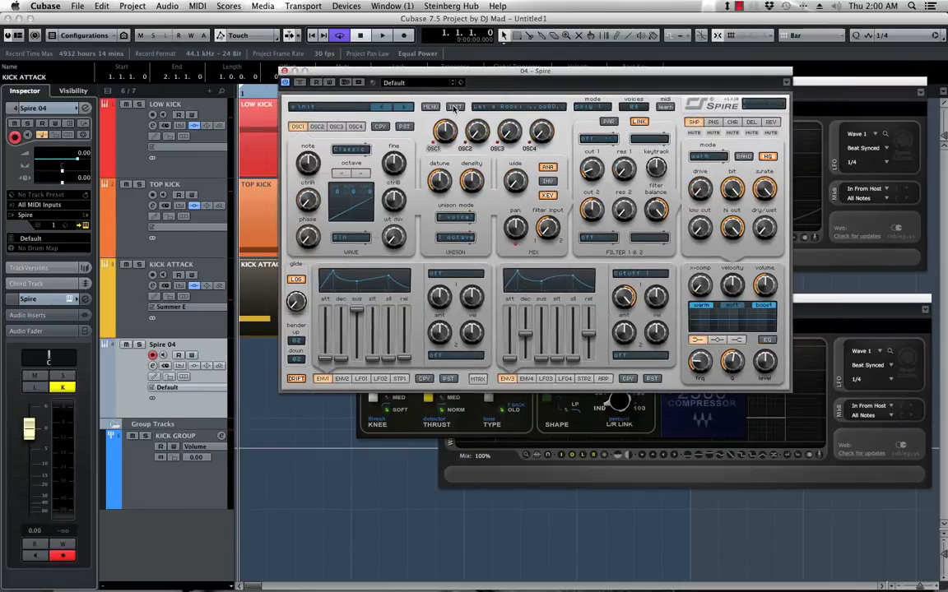
click(354, 149)
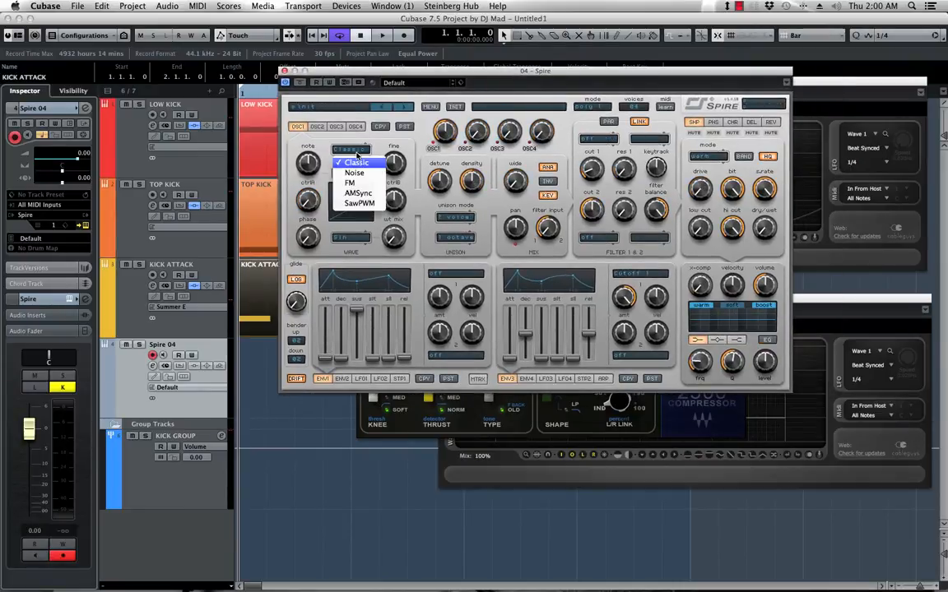
click(362, 174)
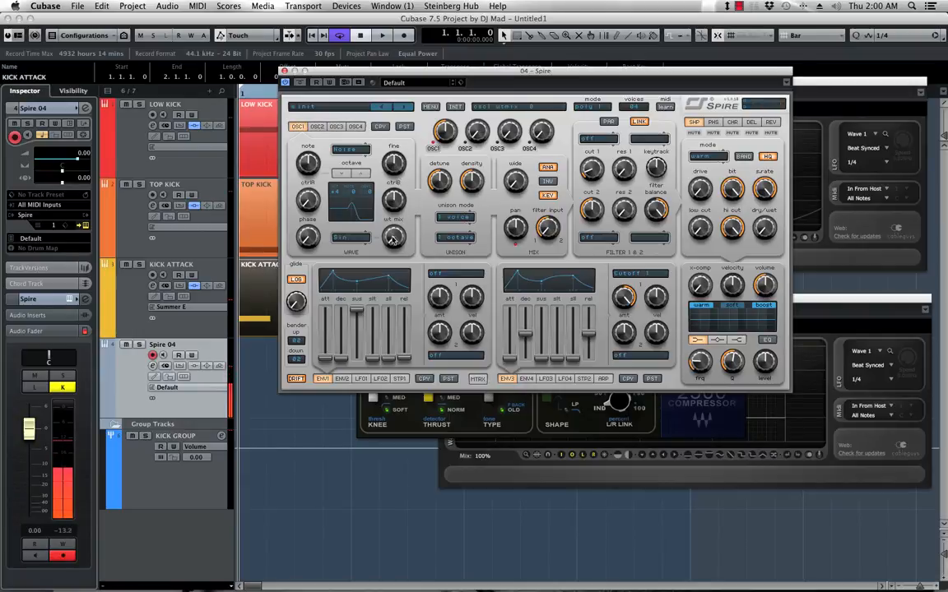
- Adjust Spire's oscillator 1 while auditioning it, raising ctrlA and ending at note 0 and fine +99
drag(393, 237, 392, 341)
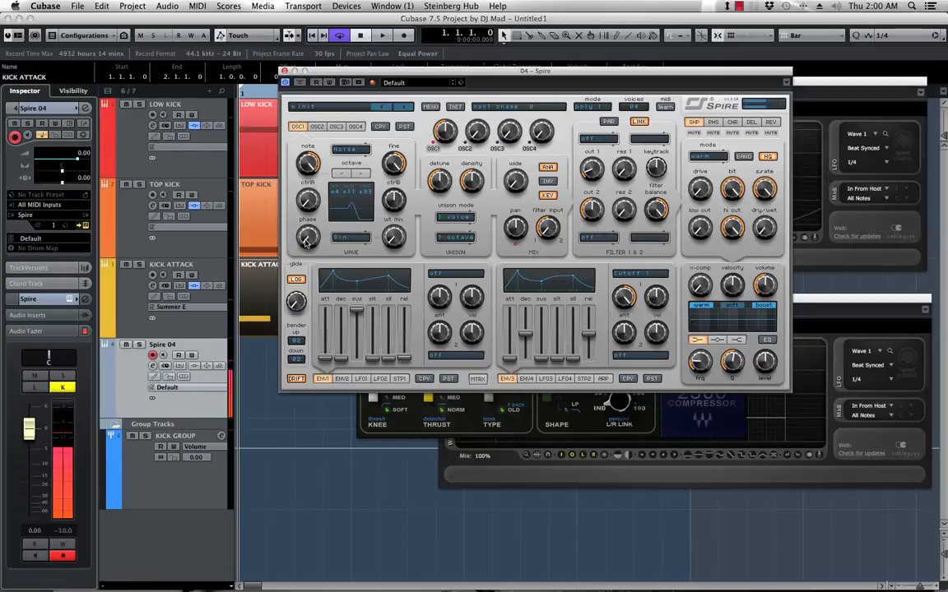
drag(310, 104, 299, 311)
drag(321, 207, 307, 142)
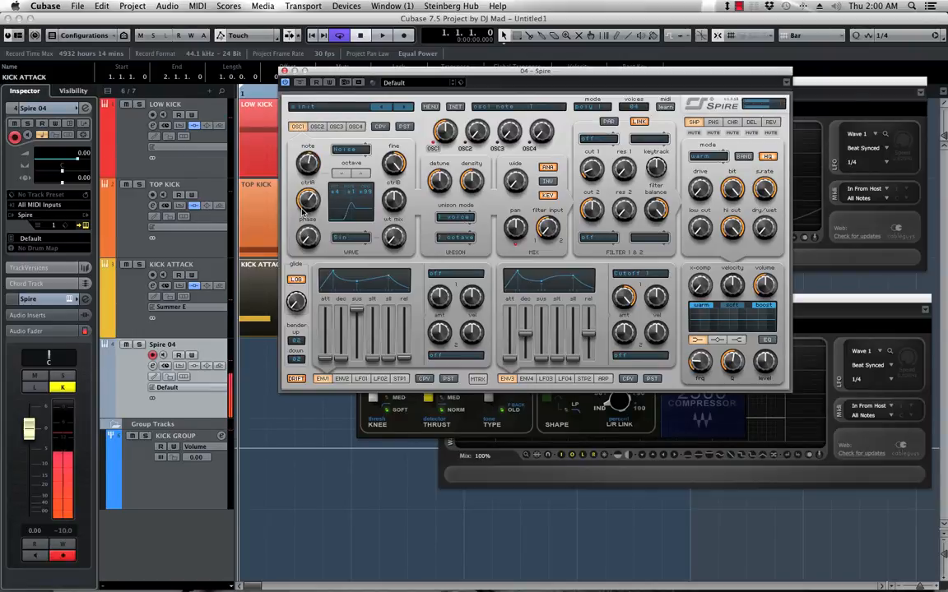
drag(312, 179, 311, 165)
- Move the Spire window clear of the arrangement, and close the API-2500 and both VolumeShaper windows
drag(362, 74, 523, 74)
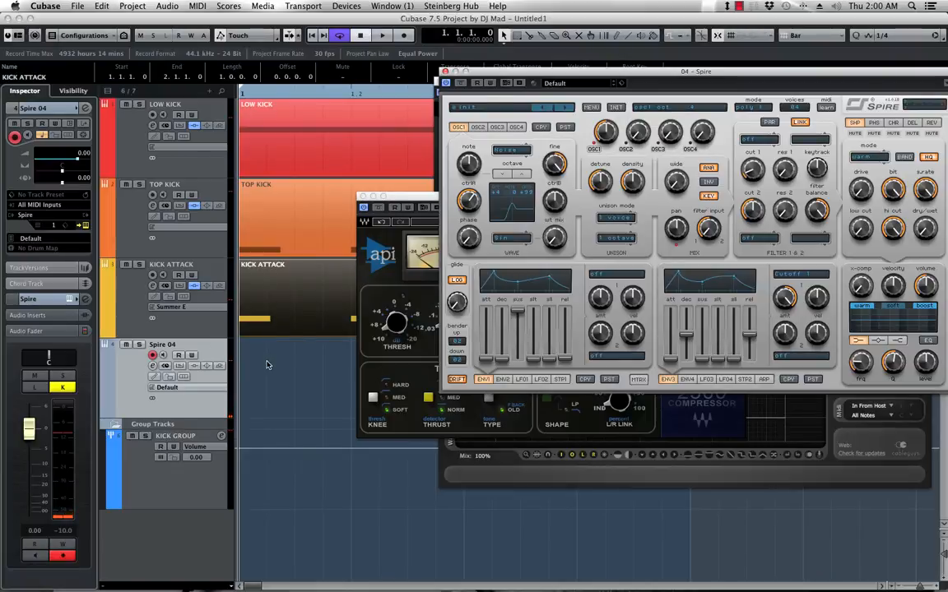
click(363, 197)
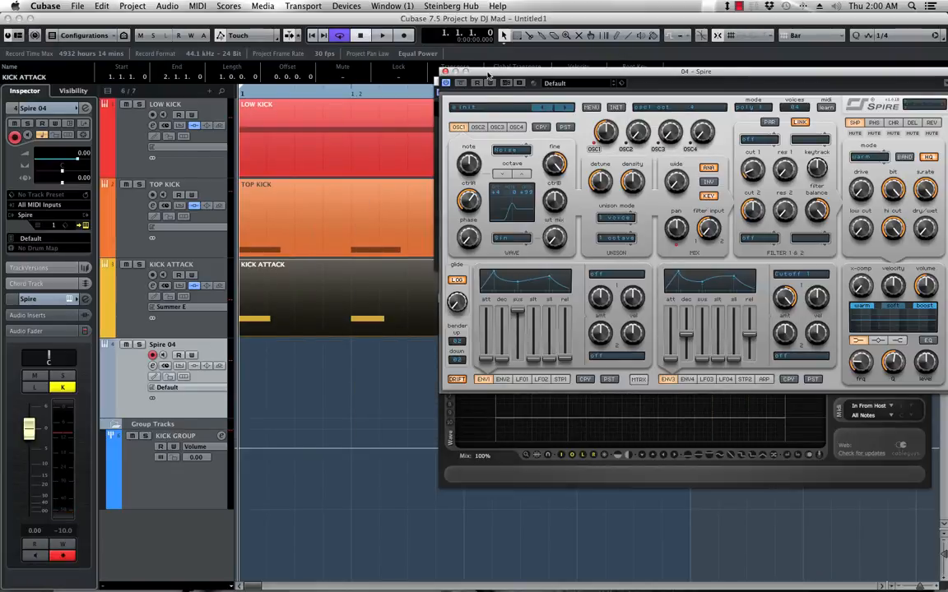
drag(497, 72, 786, 82)
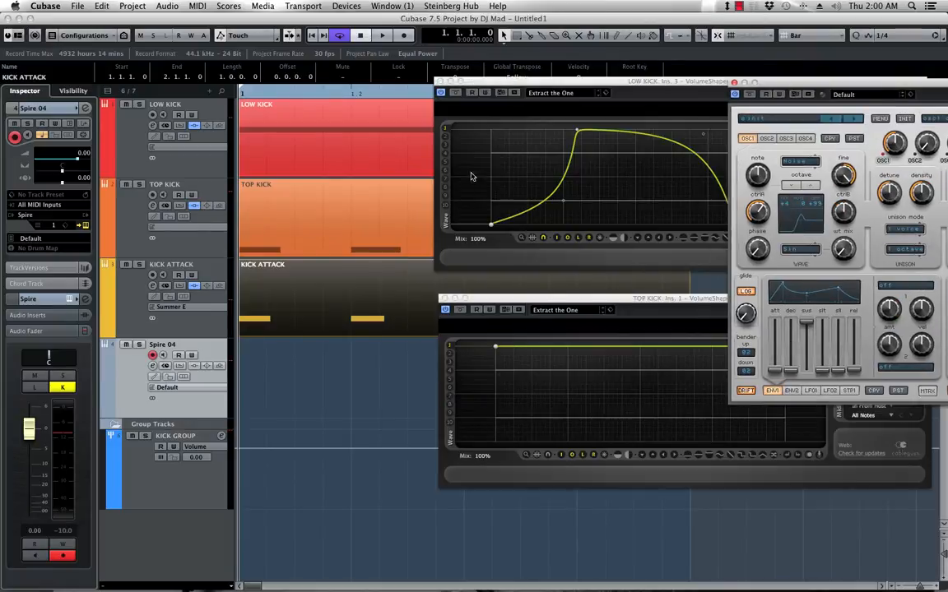
click(439, 81)
click(444, 299)
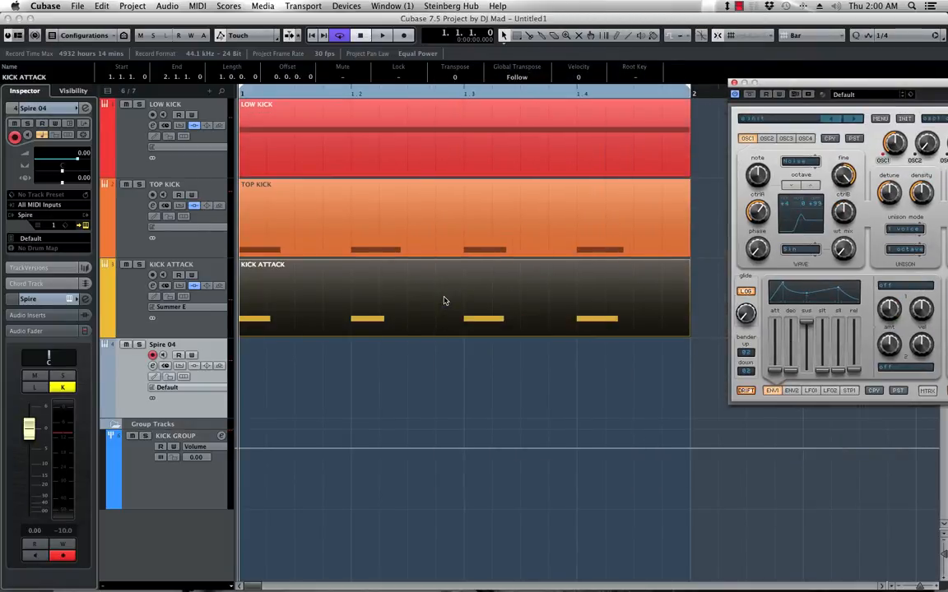
- Record a Spire note over the one-bar loop, and stop recording
key(KP_Multiply)
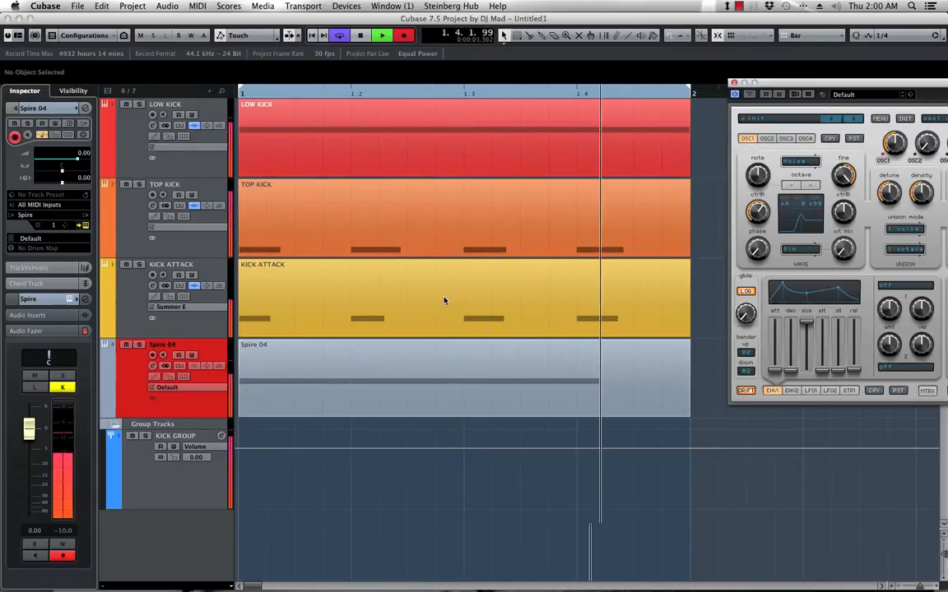
key(space)
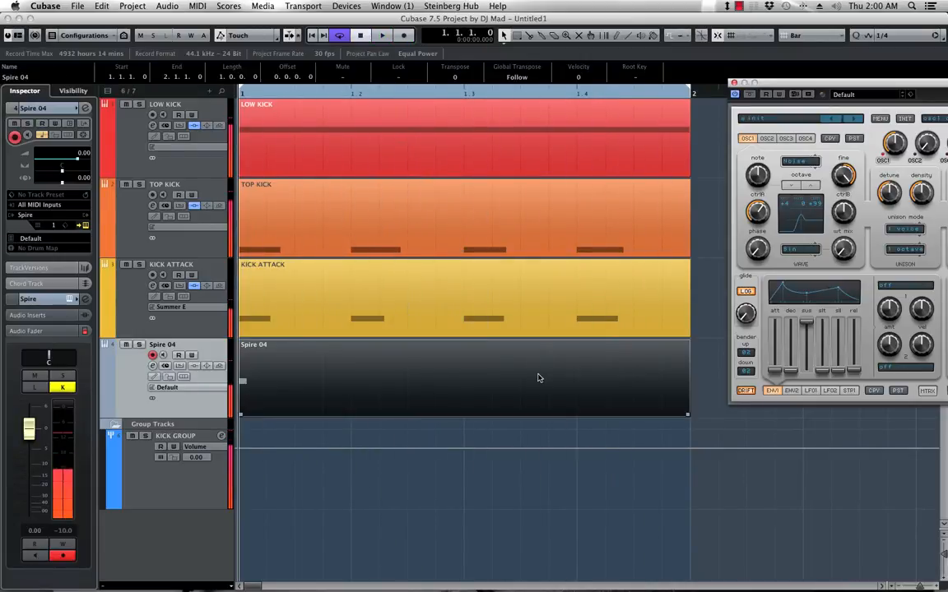
click(412, 370)
click(410, 368)
key(Delete)
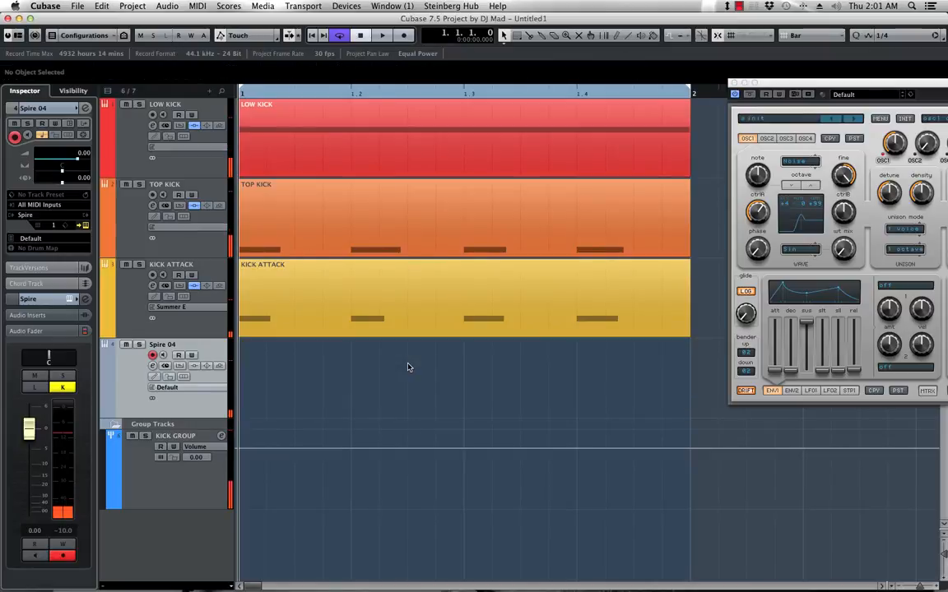
key(super+z)
- Lengthen the recorded F1 note to fill the whole bar, and close the Key Editor and Spire windows
double_click(344, 338)
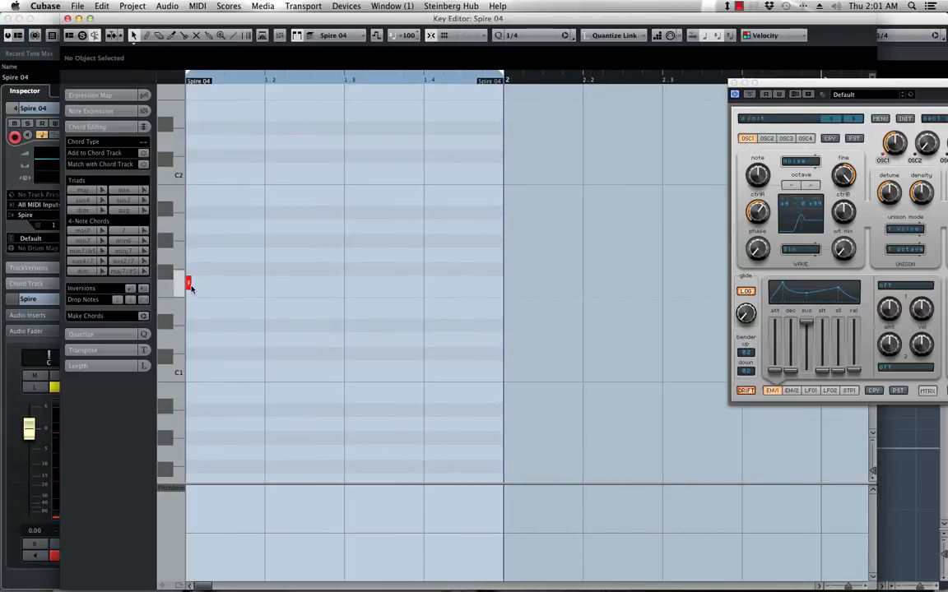
drag(189, 285, 503, 288)
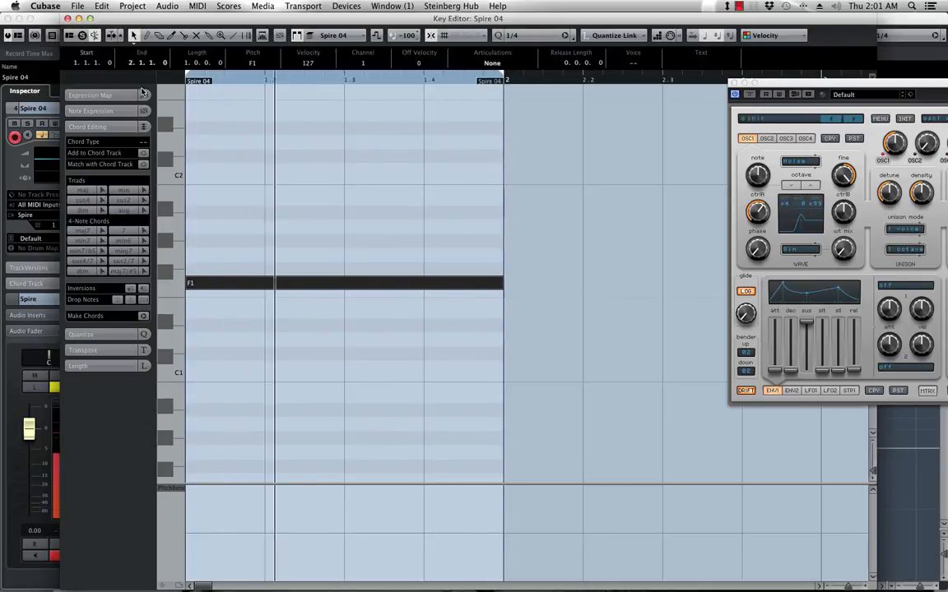
click(68, 19)
key(space)
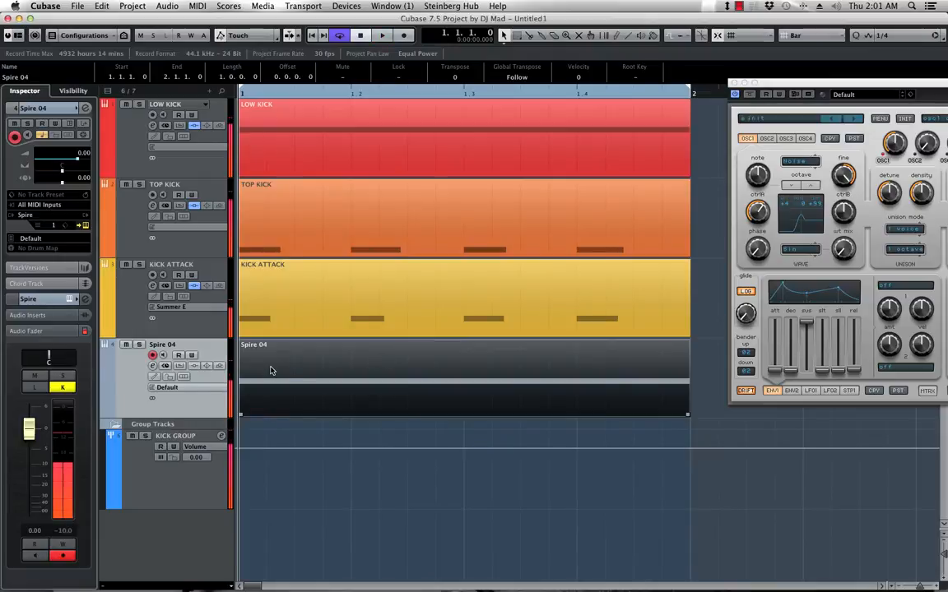
click(784, 87)
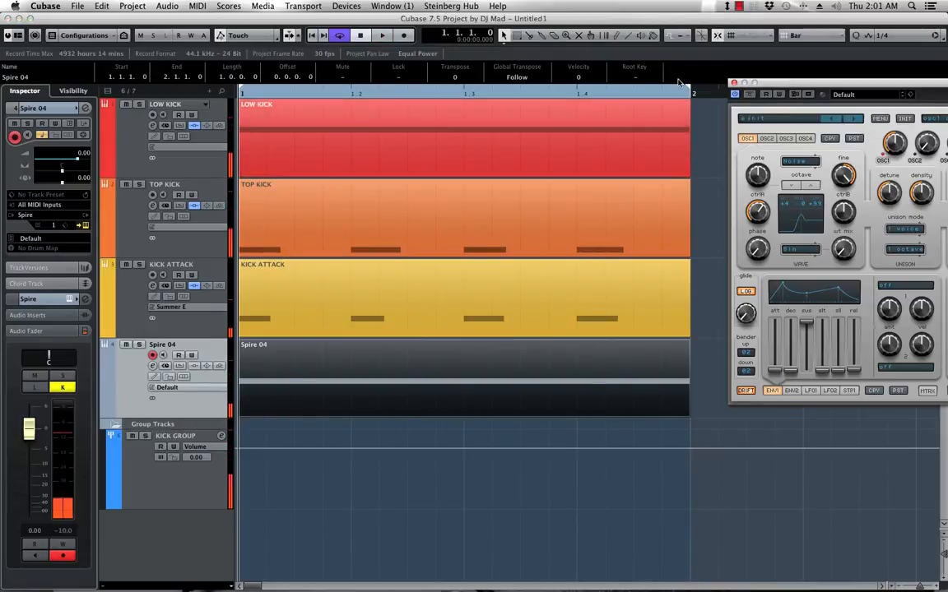
click(734, 84)
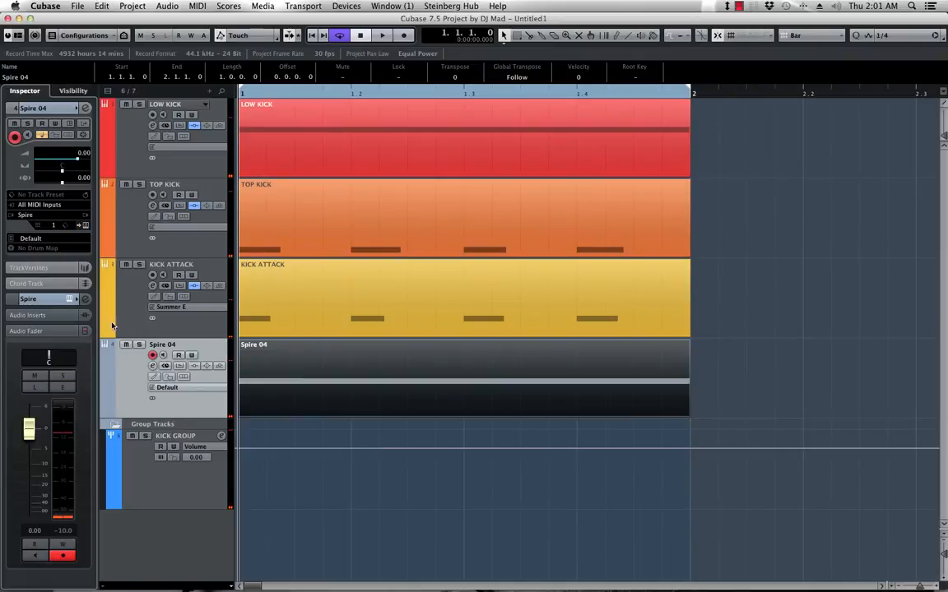
- Add FabFilter Pro-Q to the first insert slot of the Spire 04 channel
click(86, 108)
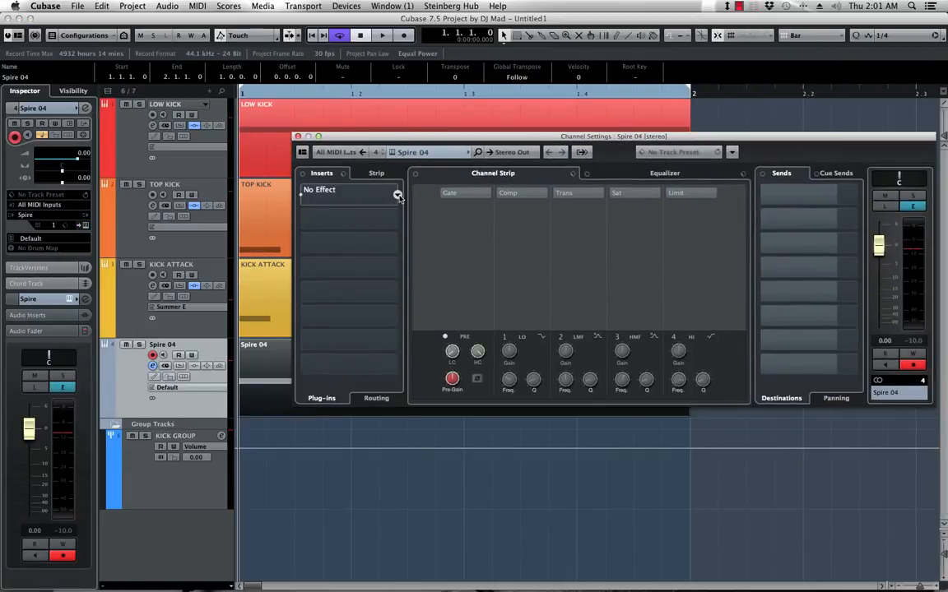
click(398, 195)
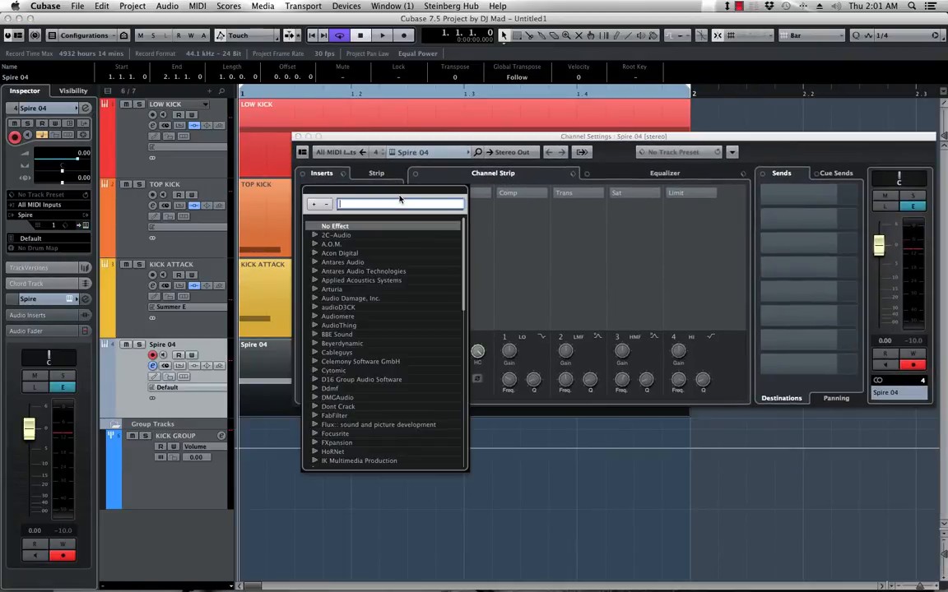
text(FAB)
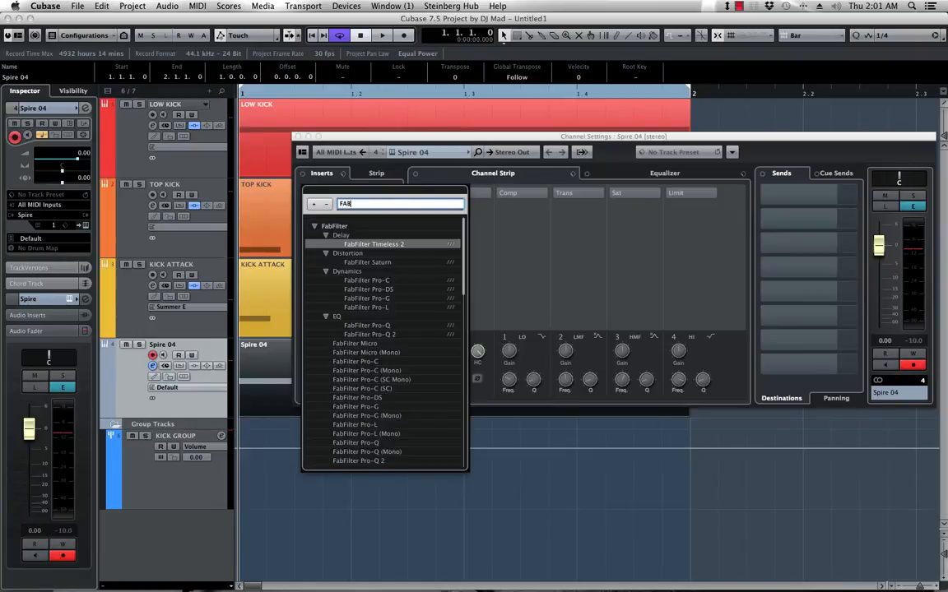
click(384, 326)
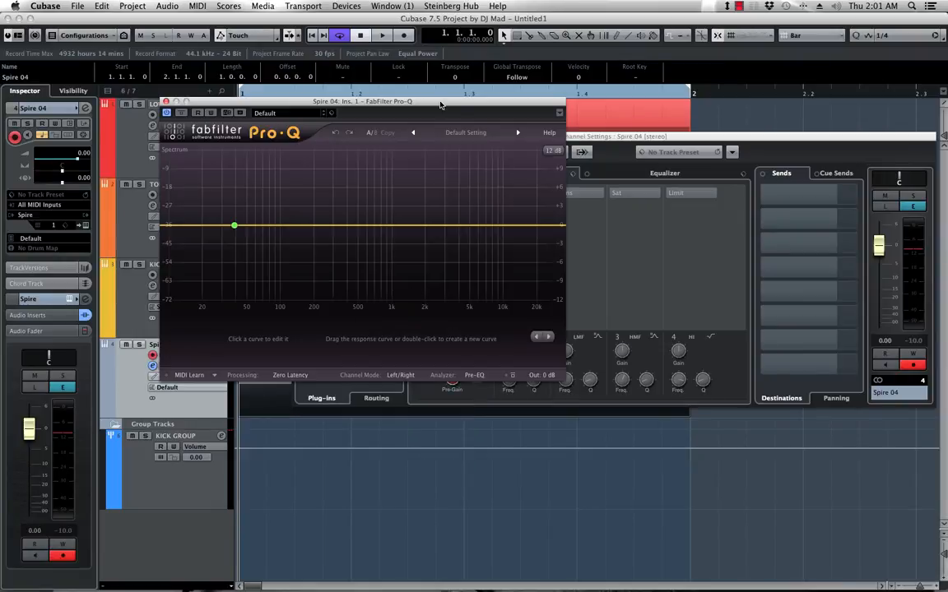
- Load Pro-Q's Low Cut preset, raise the cutoff to about 500 Hz during playback, and close the plug-in window
click(468, 130)
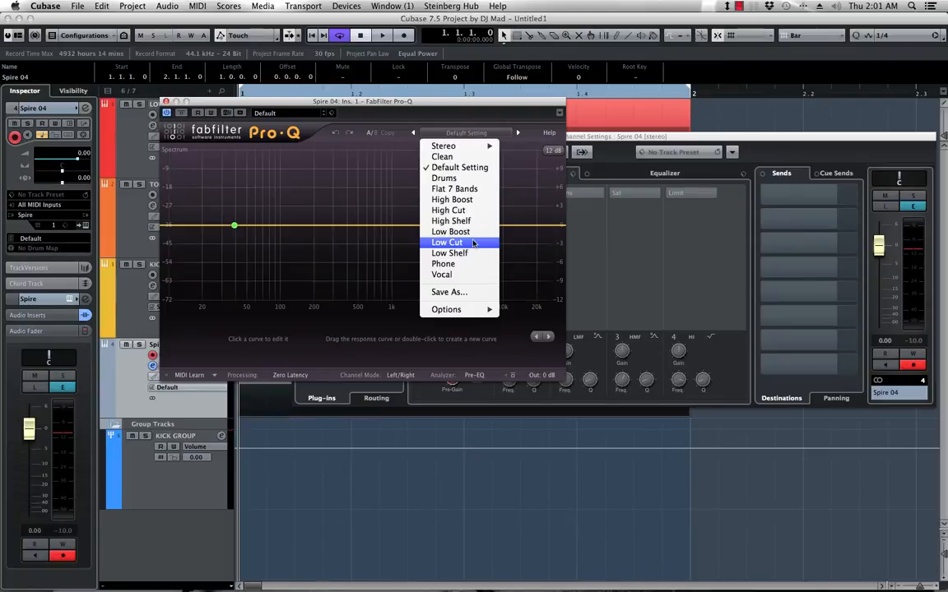
click(440, 242)
key(space)
drag(246, 225, 358, 225)
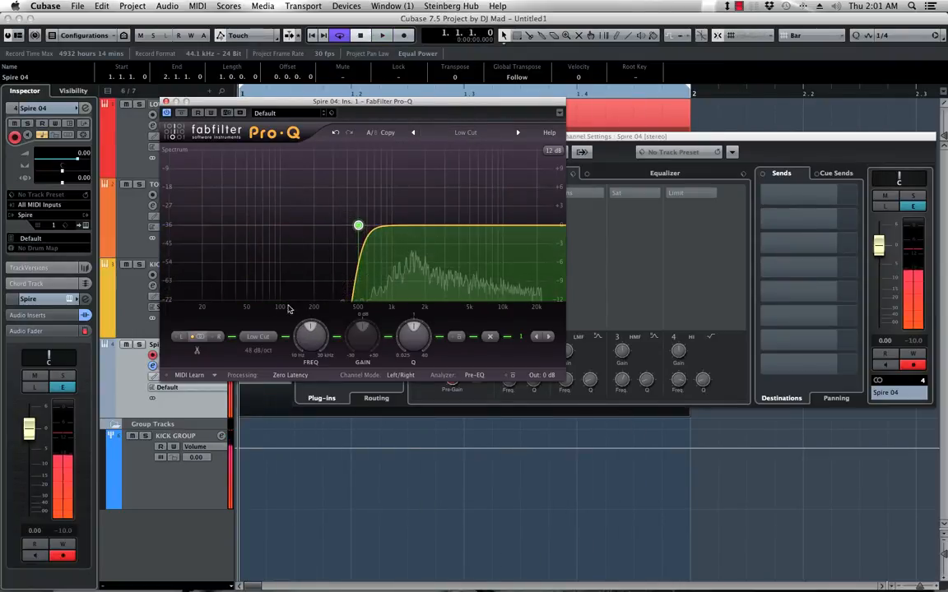
key(space)
click(165, 101)
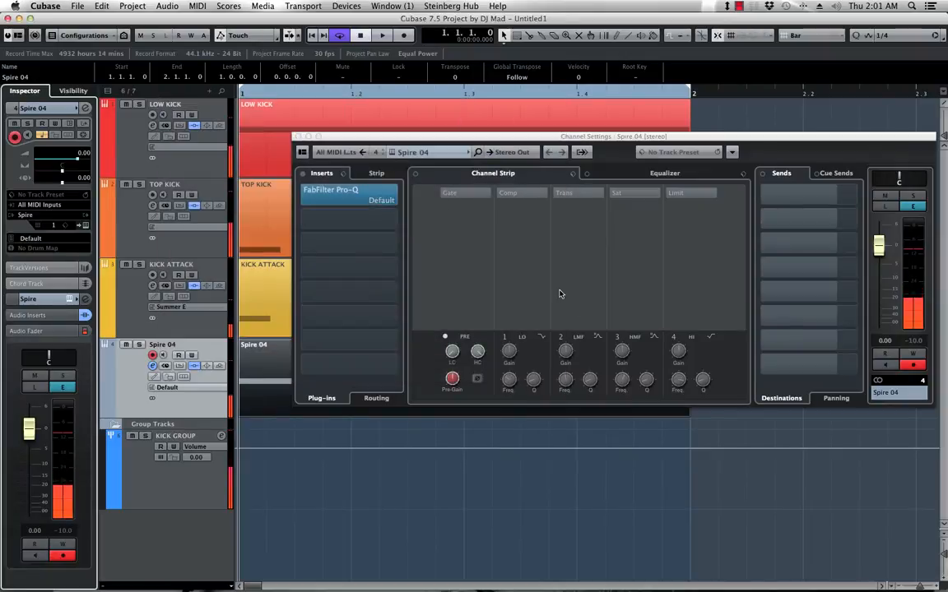
- Add VolumeShaper3 to Spire 04's second insert slot, and audition its default curve
click(397, 220)
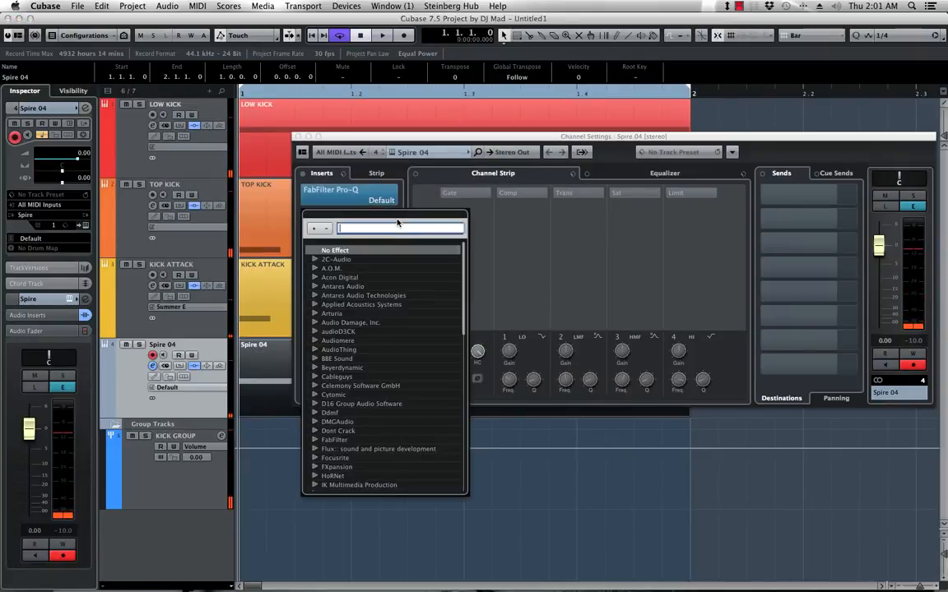
text(OLUM)
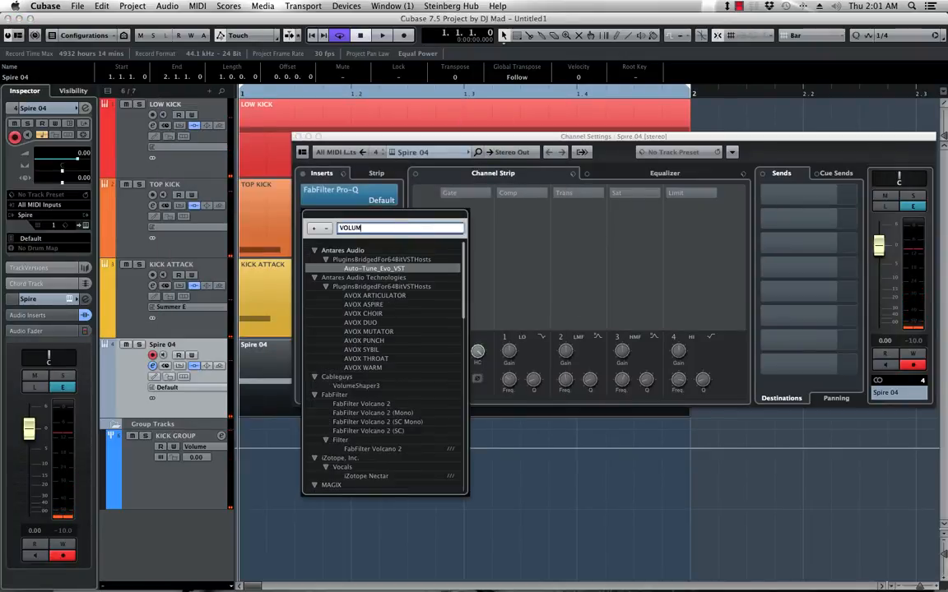
text(E)
key(Return)
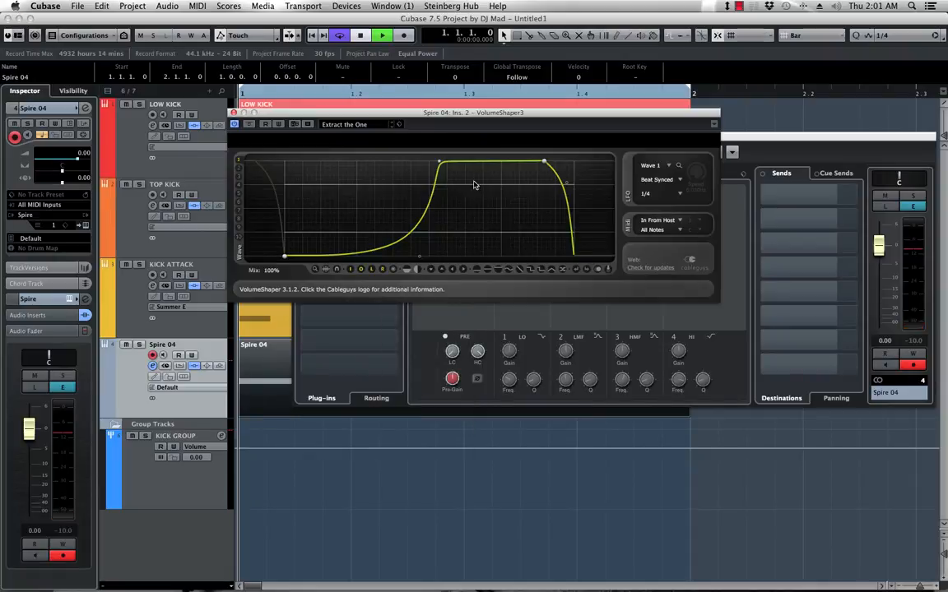
key(space)
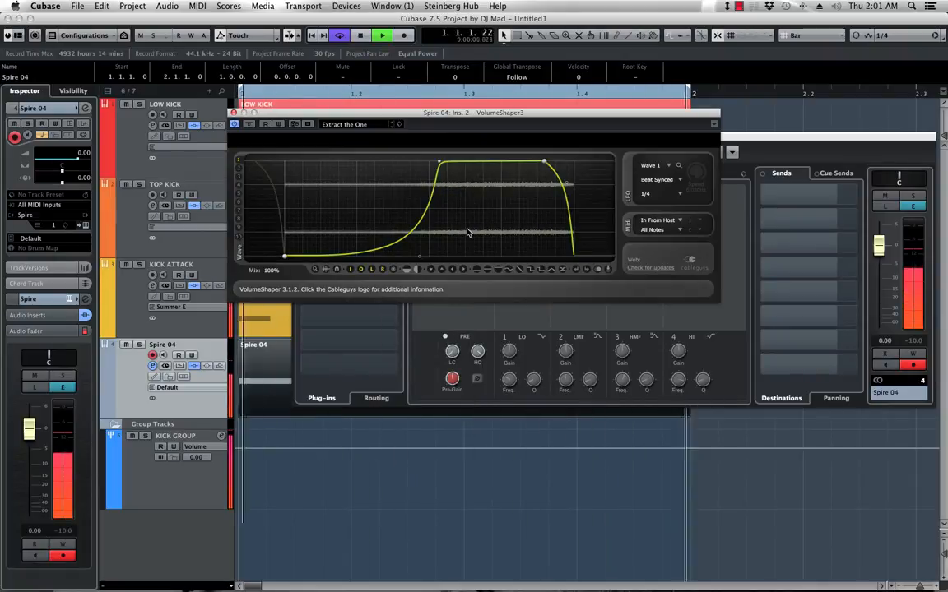
key(space)
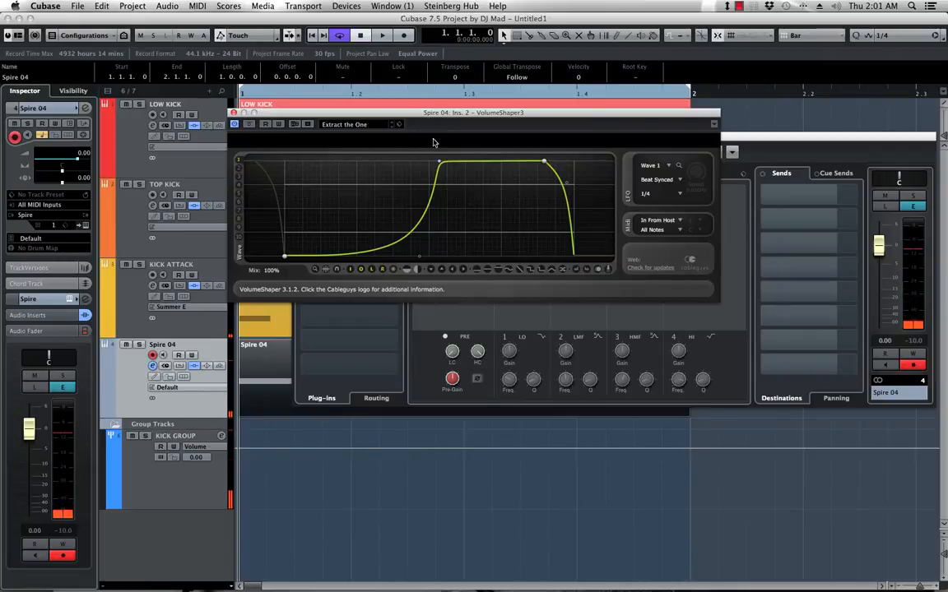
- Reset VolumeShaper's wave to flat, and redraw it as a short full-level hold falling to zero about two-fifths through the cycle
click(498, 272)
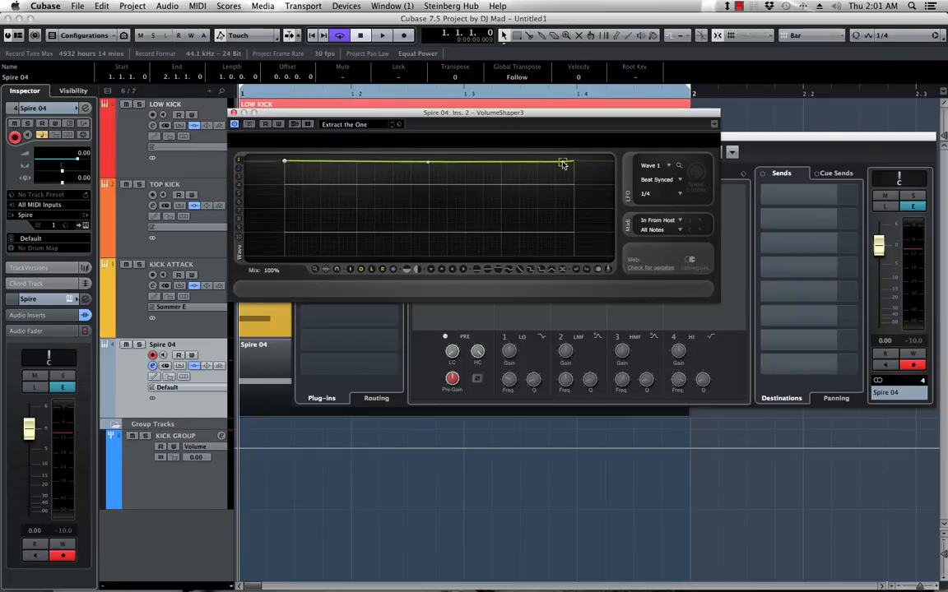
drag(563, 164, 573, 252)
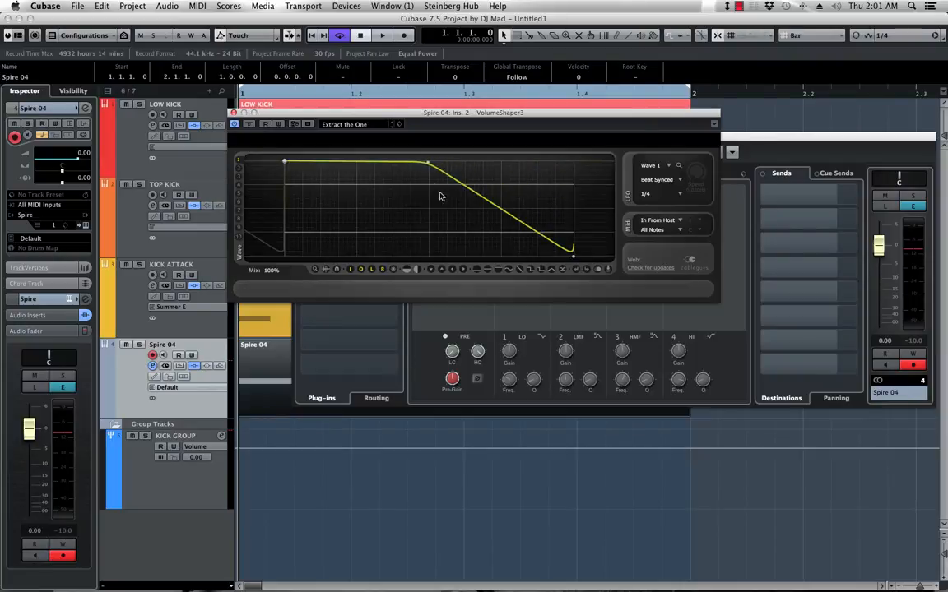
drag(427, 164, 347, 163)
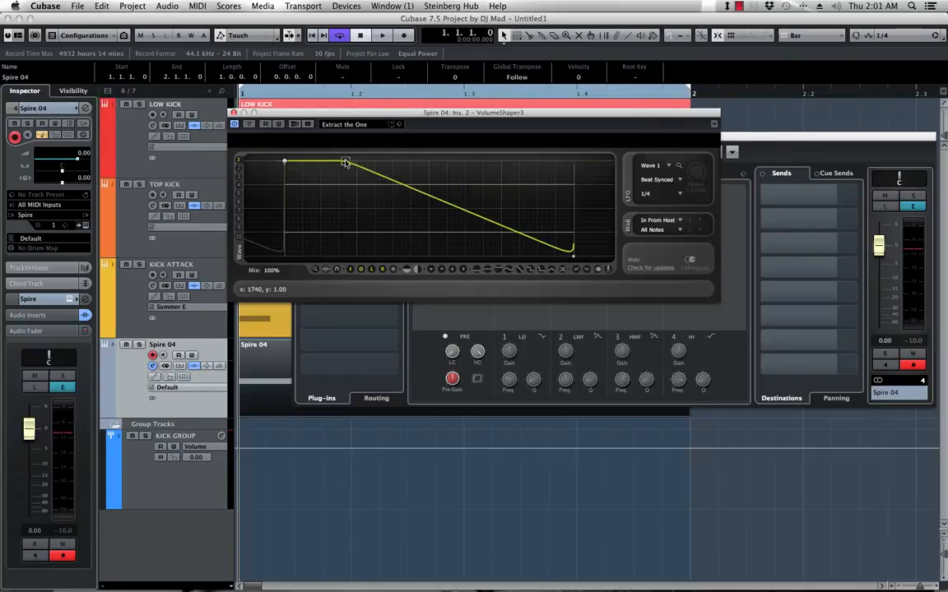
drag(407, 191, 405, 253)
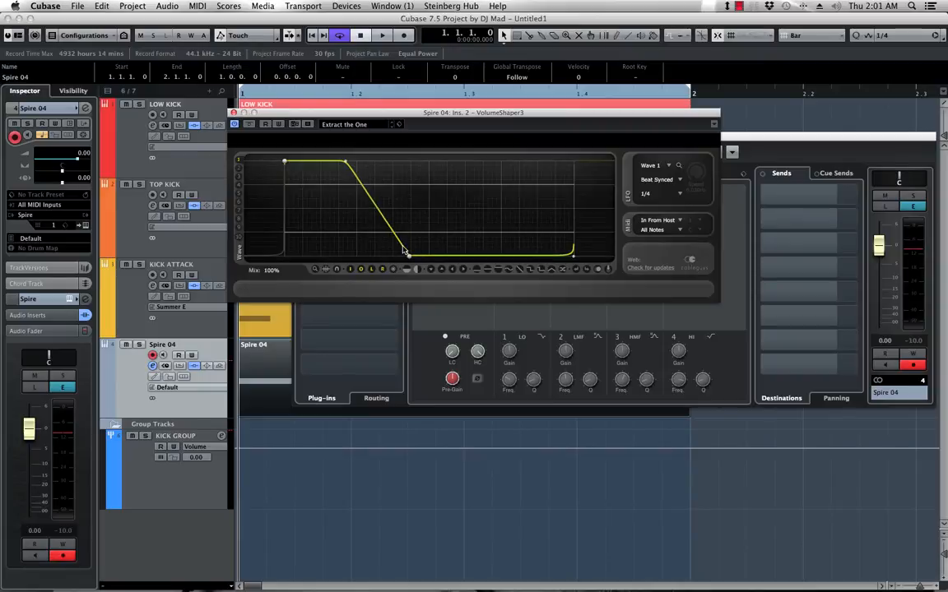
- Shorten the curve's full-level hold and bow its fall outward during playback, then close VolumeShaper and move the channel settings aside
key(space)
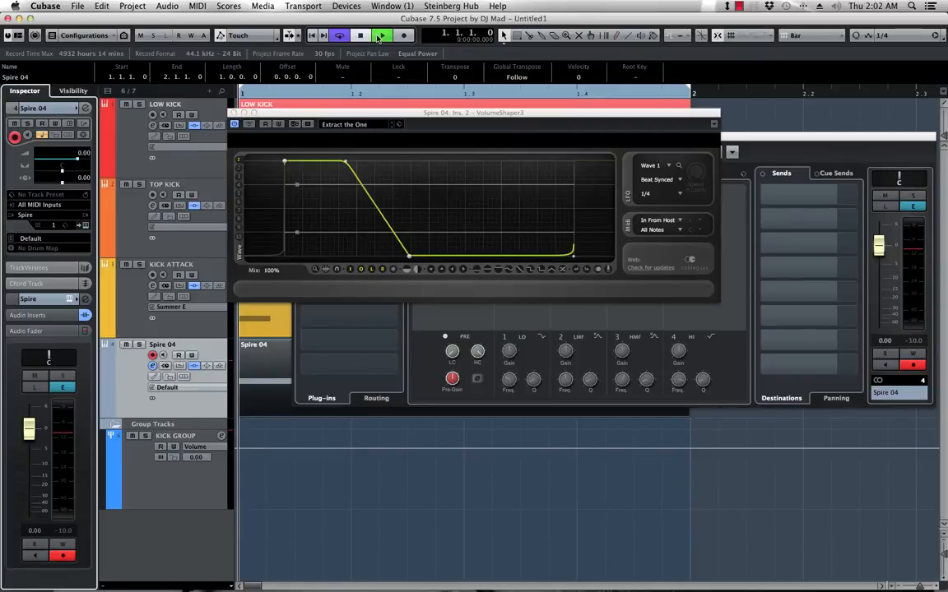
drag(345, 160, 316, 161)
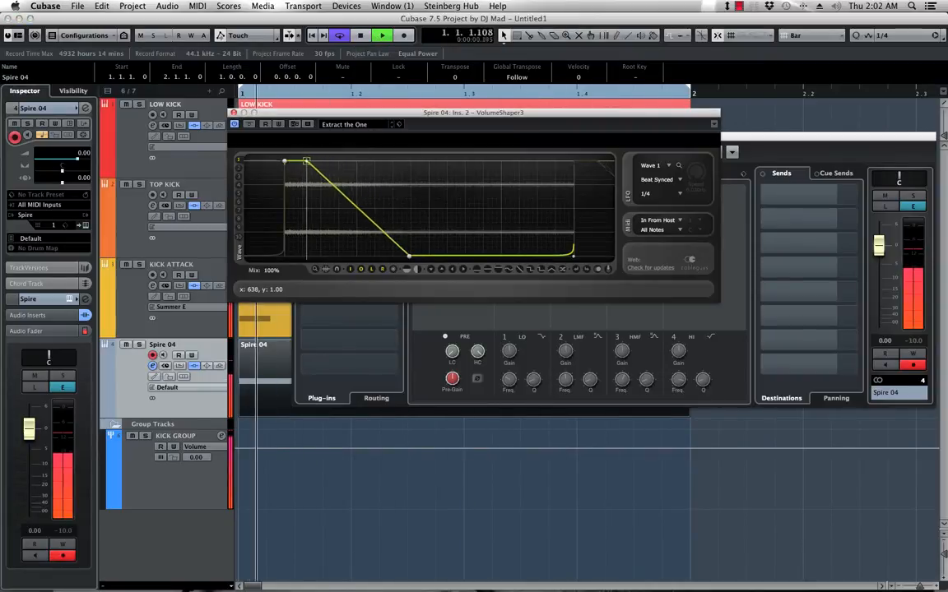
drag(409, 258, 414, 255)
drag(367, 215, 385, 198)
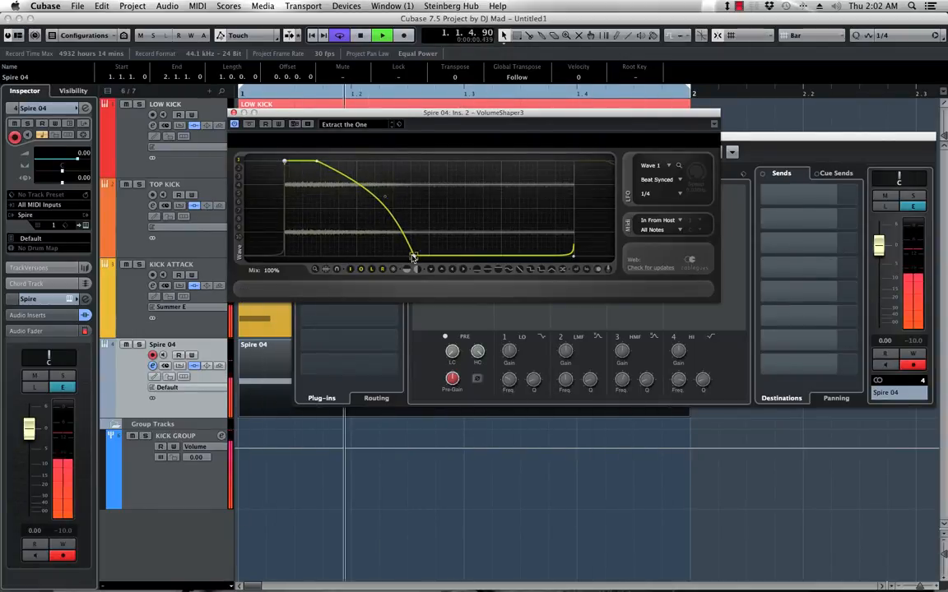
click(233, 113)
drag(344, 142, 621, 144)
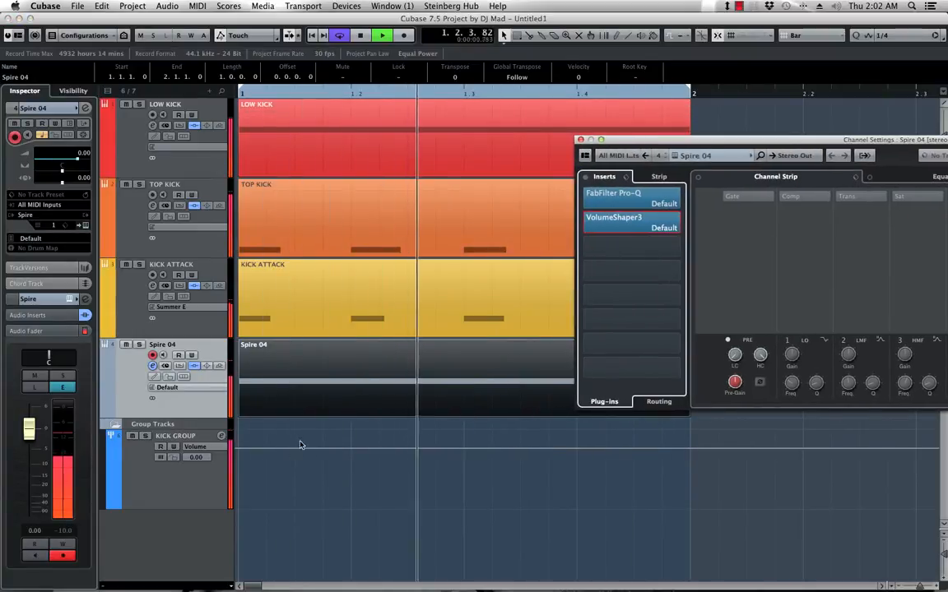
- Transpose the one-bar Spire 04 note up to G3, and close the Key Editor
double_click(362, 389)
click(343, 283)
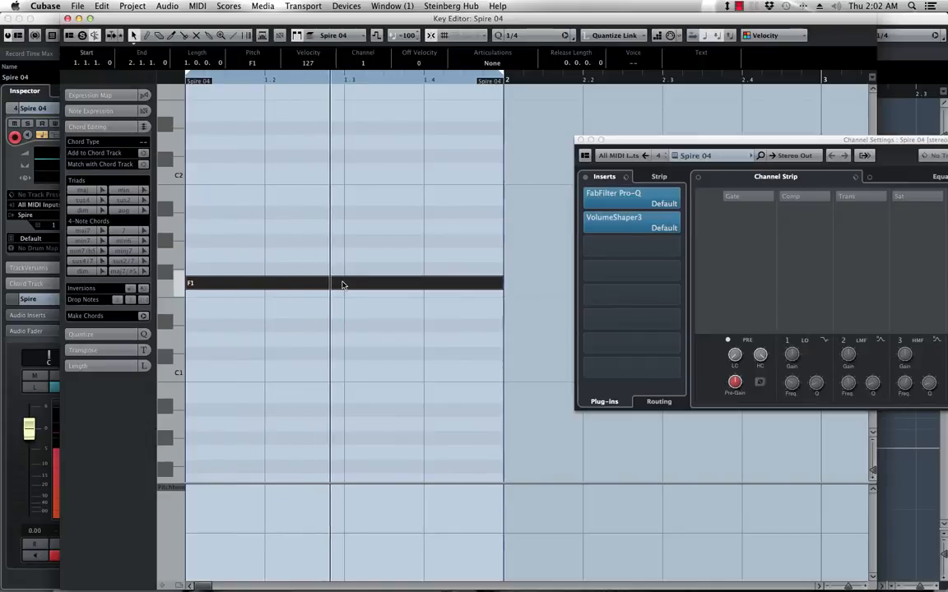
key(shift+Up)
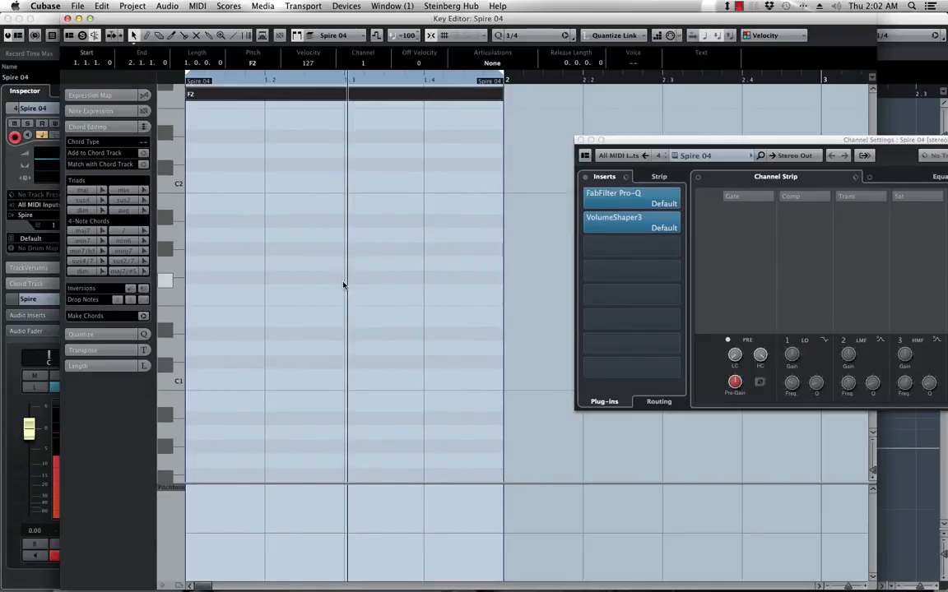
key(shift+Up)
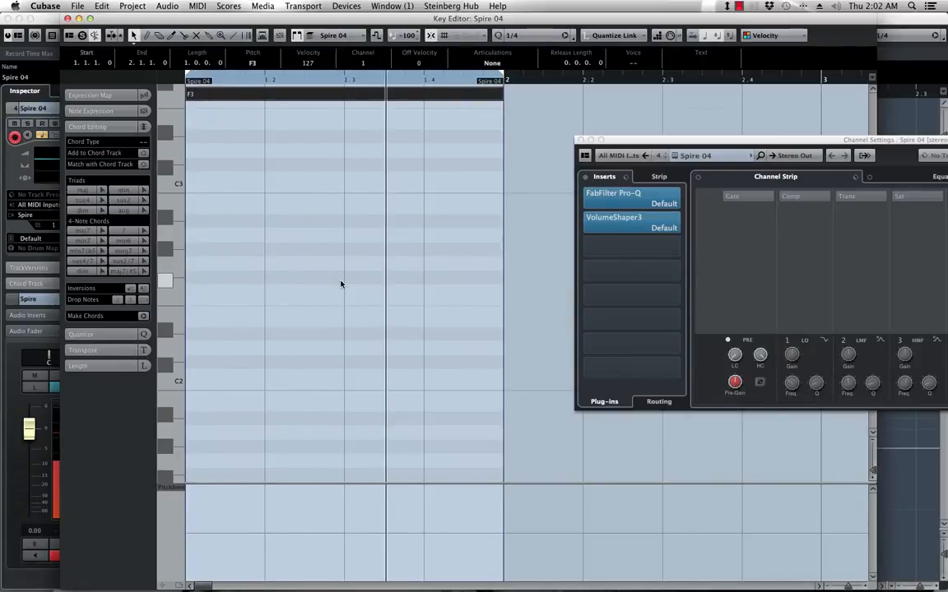
scroll(247, 172, up, 5)
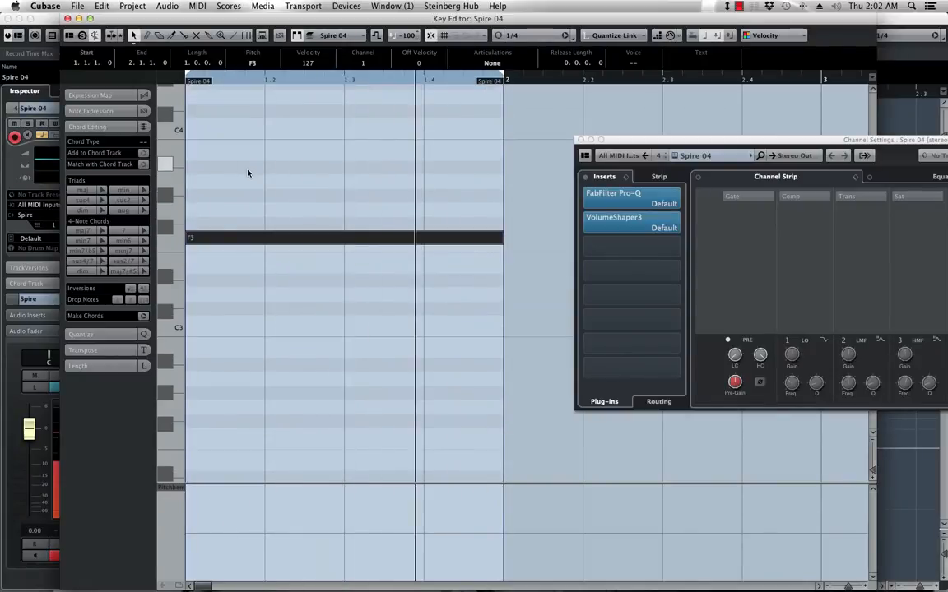
drag(214, 238, 219, 213)
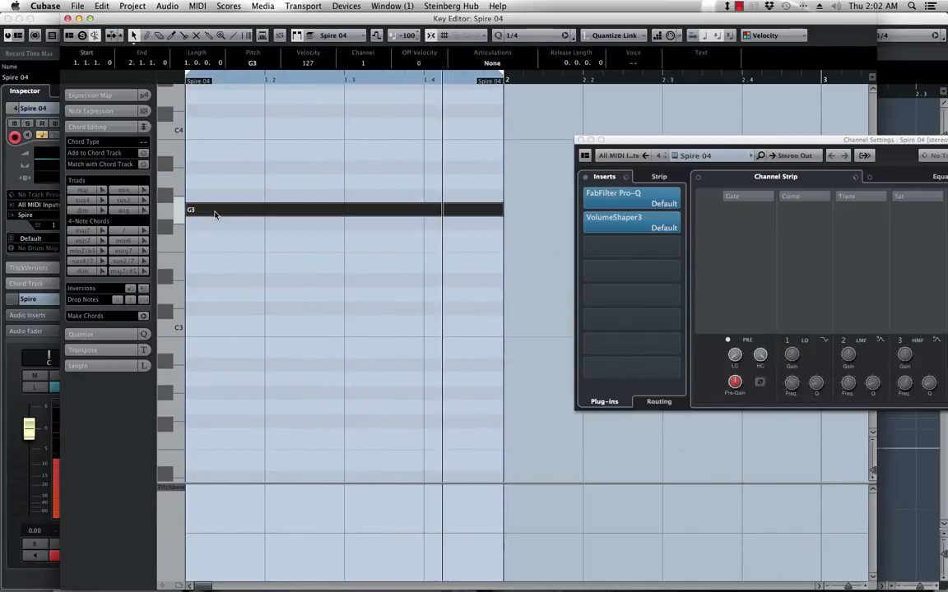
click(67, 18)
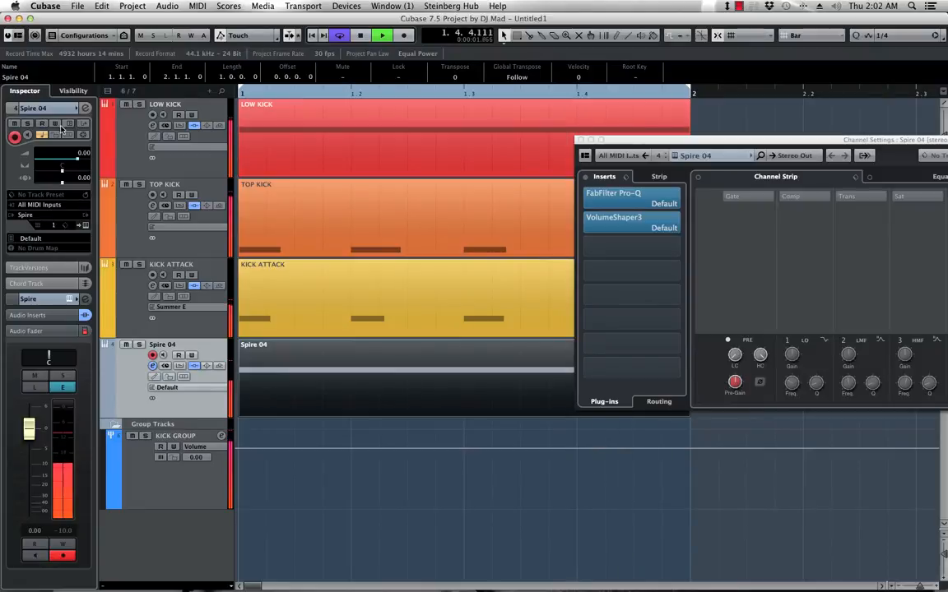
- Close Spire 04's channel settings, and open MixConsole 2
click(483, 133)
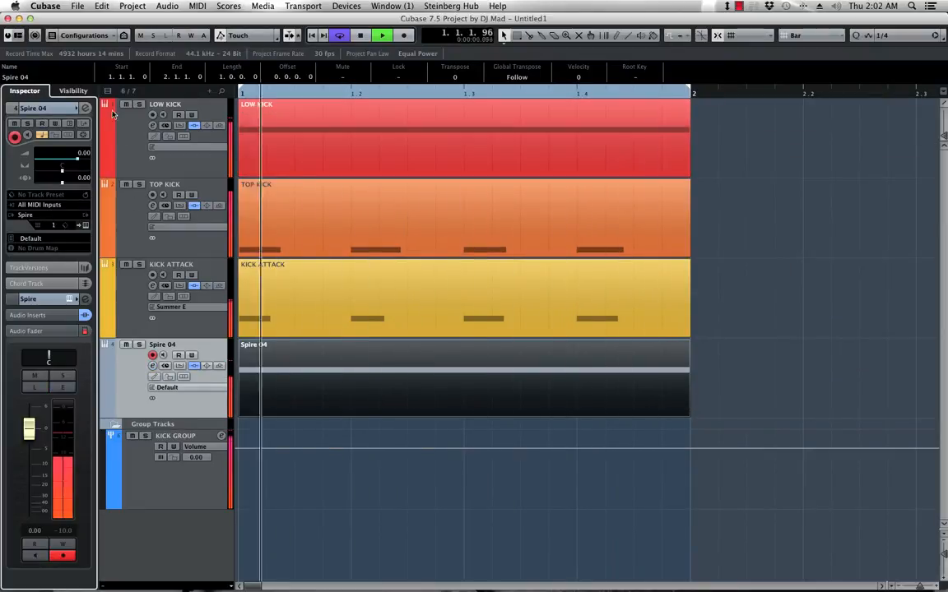
click(85, 109)
drag(662, 142, 629, 142)
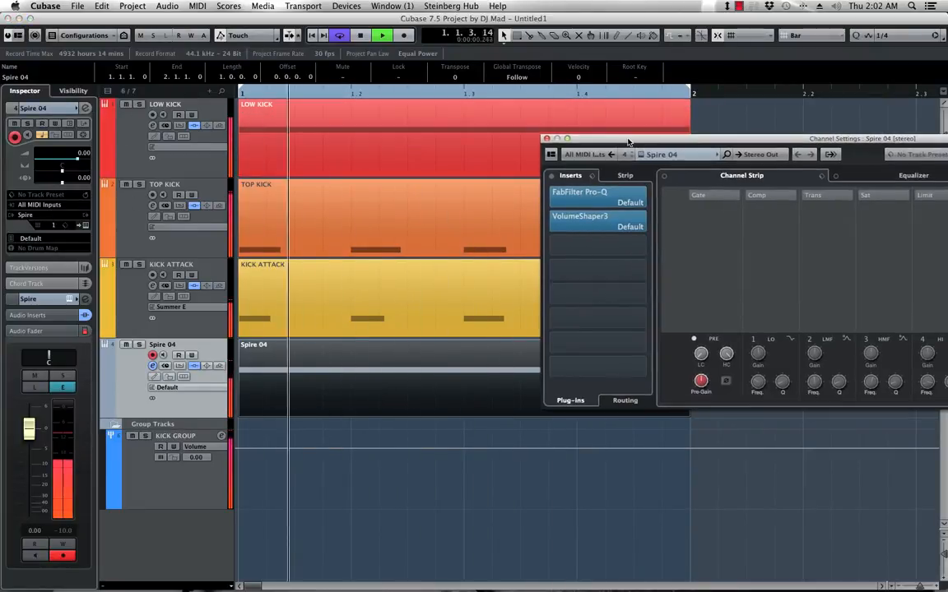
click(547, 140)
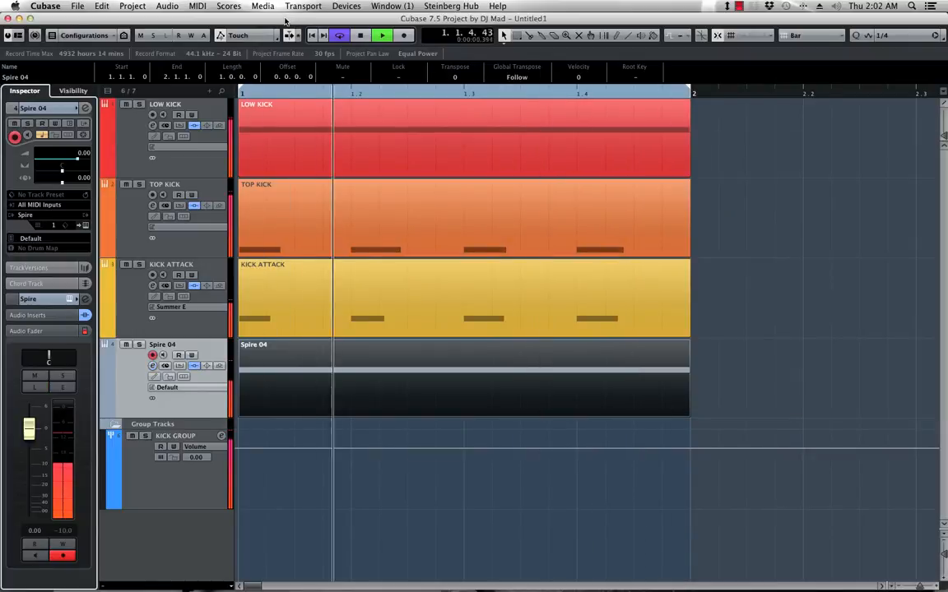
click(346, 6)
click(360, 73)
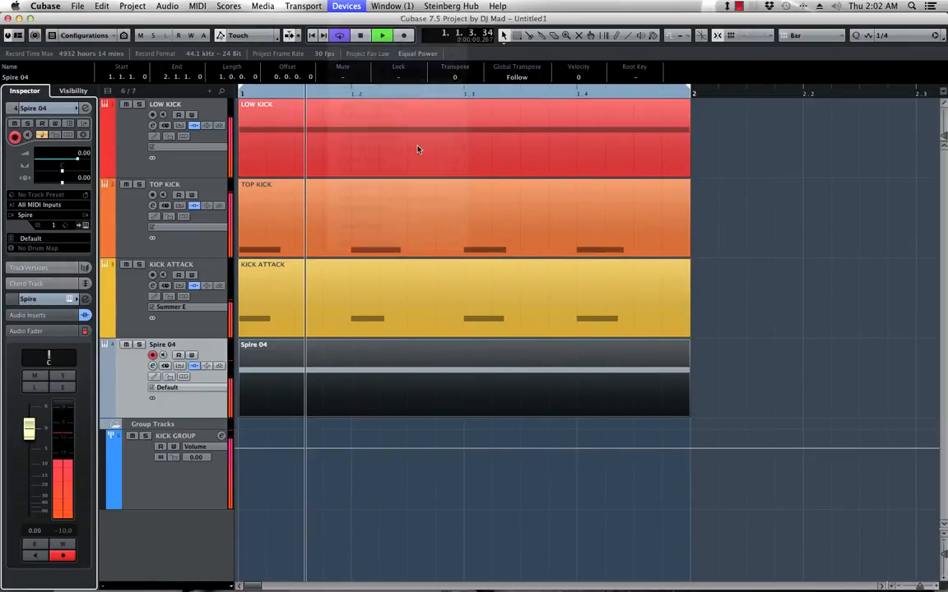
click(344, 7)
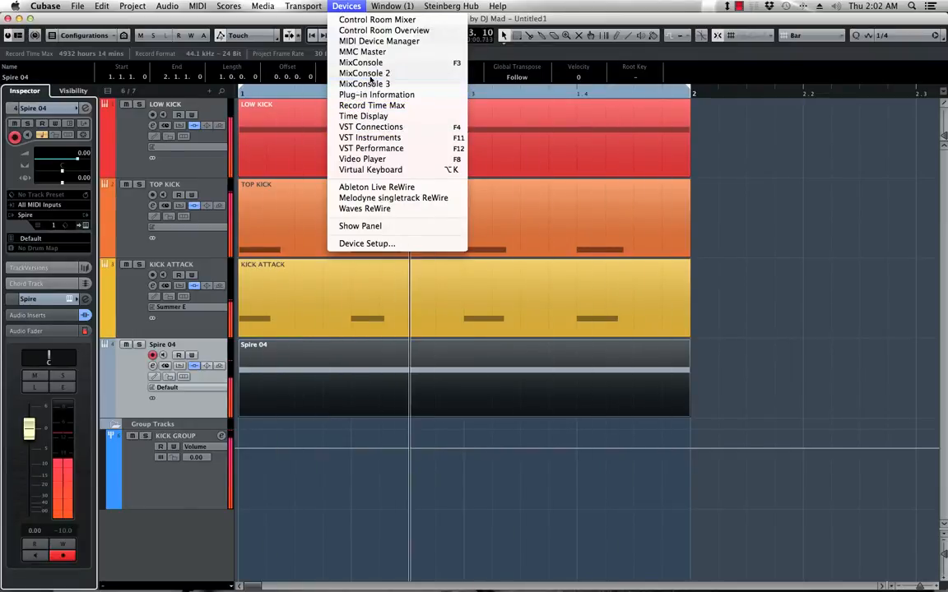
click(366, 84)
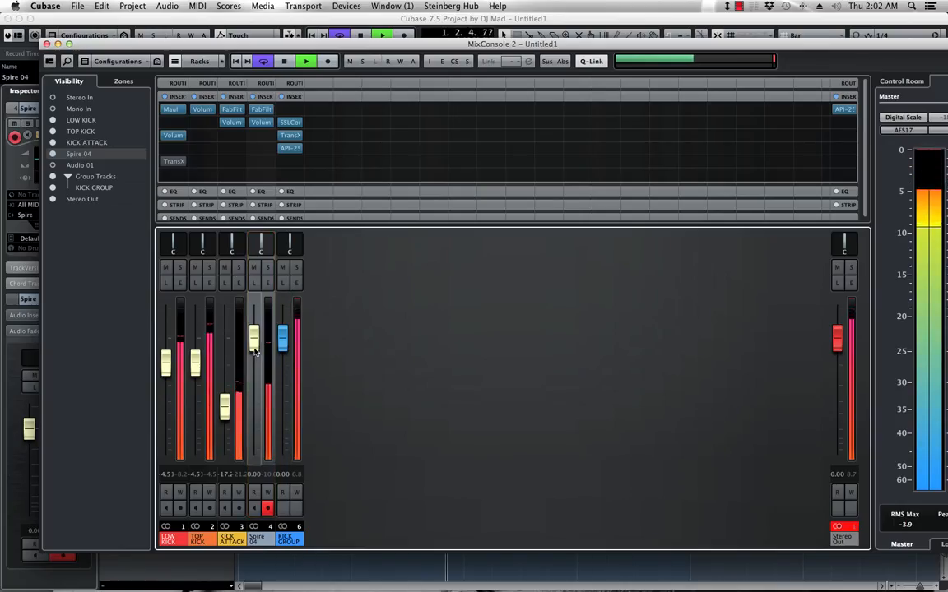
- Route Spire 04's output to KICK GROUP, and lower its fader to about -17 dB during playback
click(266, 86)
click(272, 108)
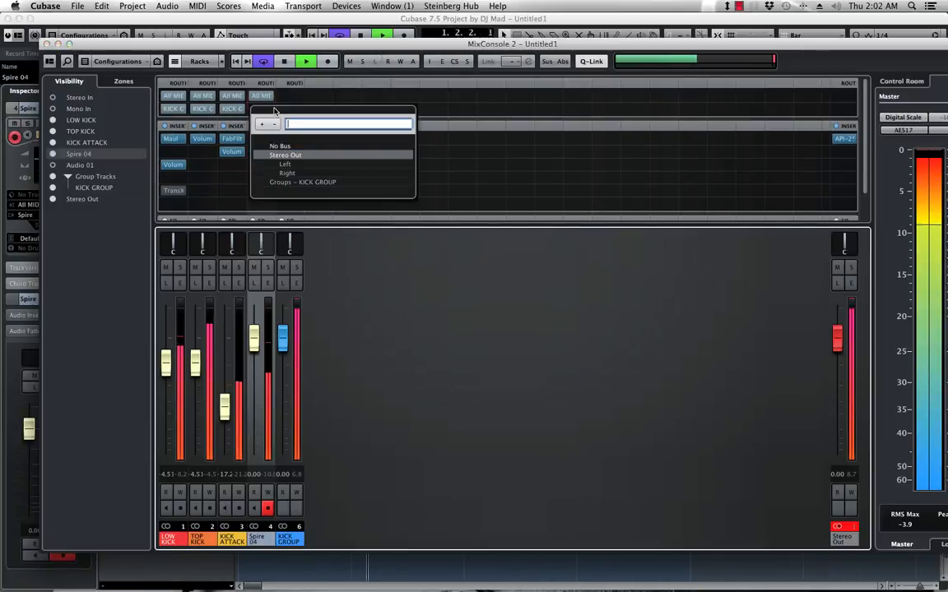
click(293, 182)
drag(255, 337, 256, 419)
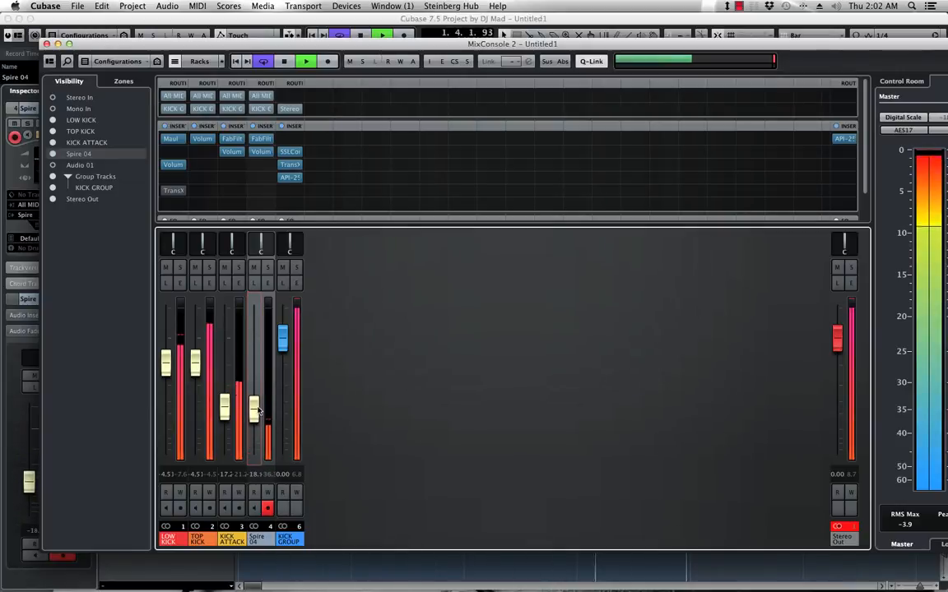
- In Spire 04's VolumeShaper3, end the curve's fall a little earlier and bow it inward for a faster decay
click(263, 153)
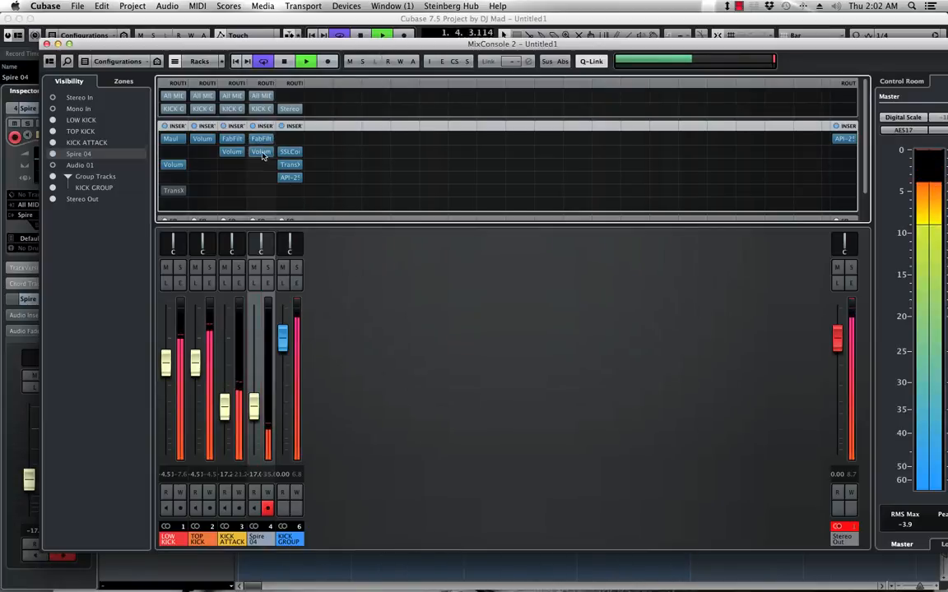
click(262, 153)
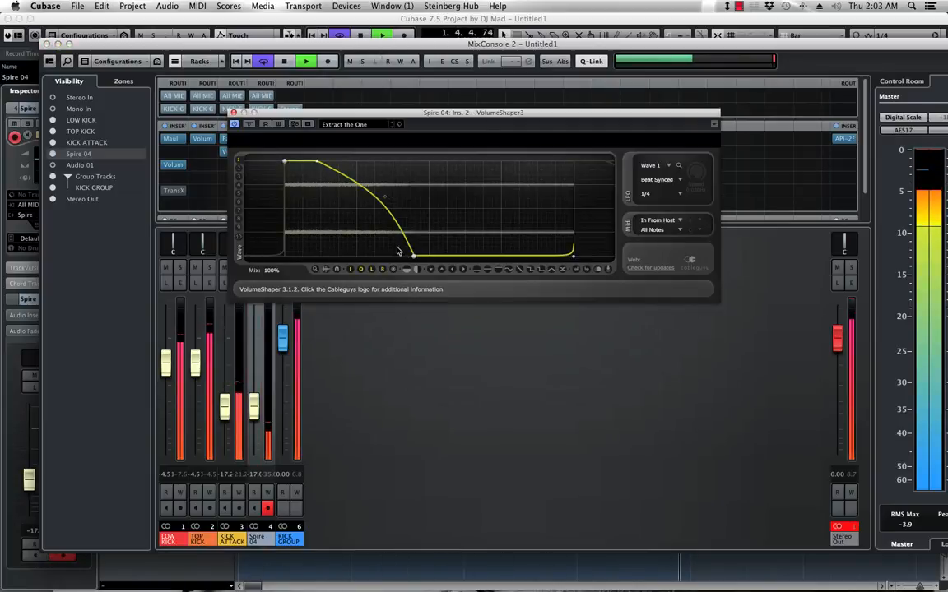
drag(413, 258, 390, 258)
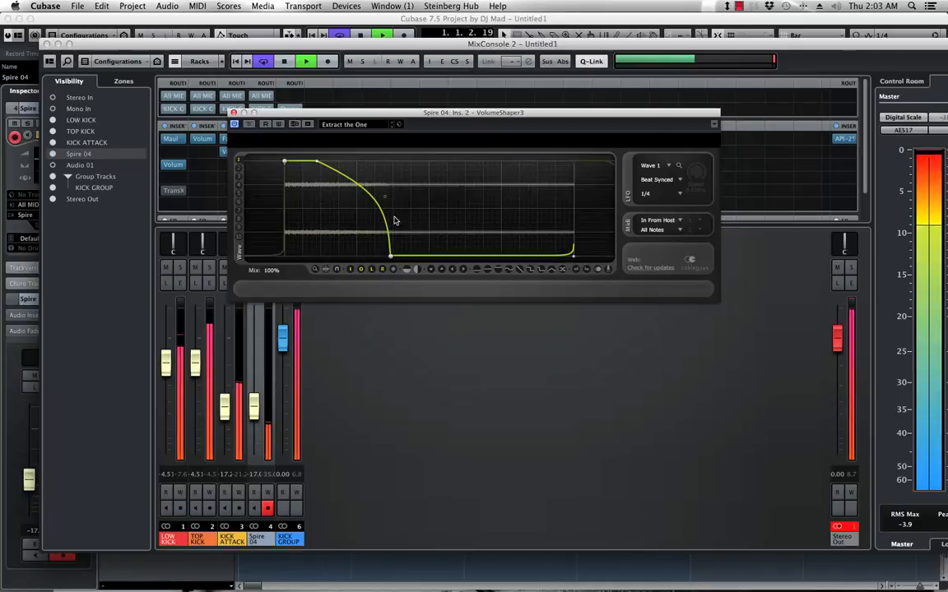
drag(362, 192, 341, 227)
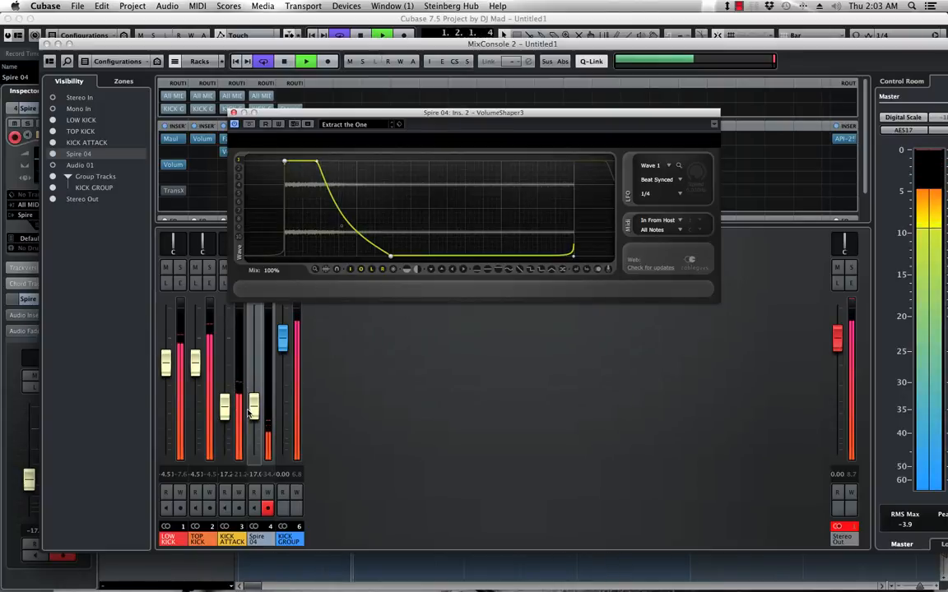
- Raise the Spire 04 fader to about -12 dB and the KICK ATTACK fader to about -14 dB, checking the balance during playback
drag(250, 411, 258, 395)
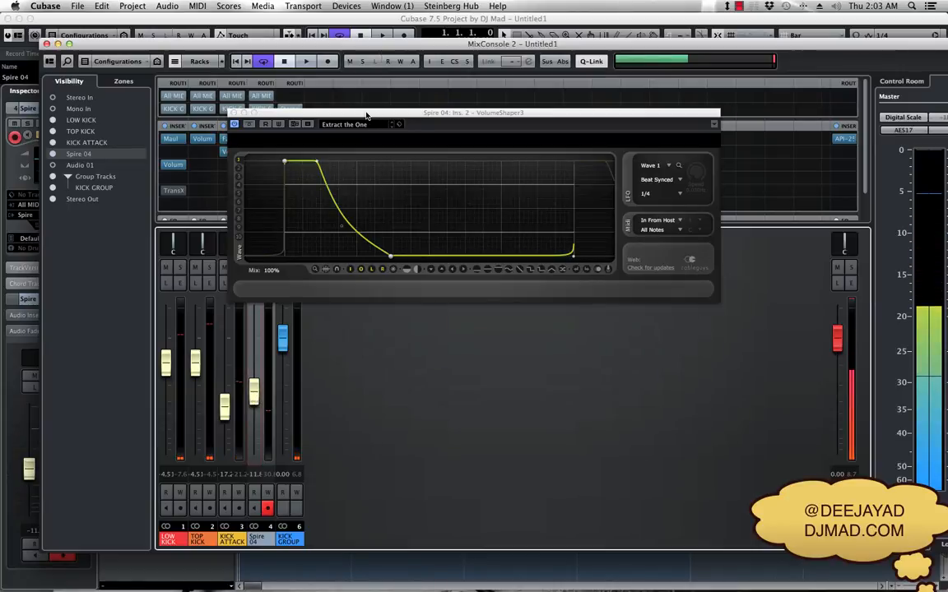
drag(366, 115, 476, 118)
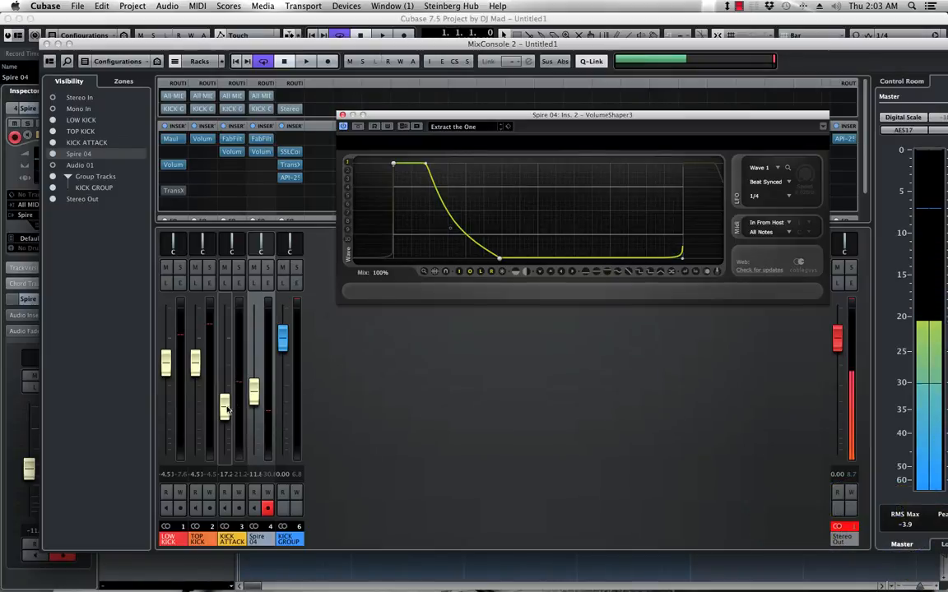
key(space)
drag(224, 404, 226, 397)
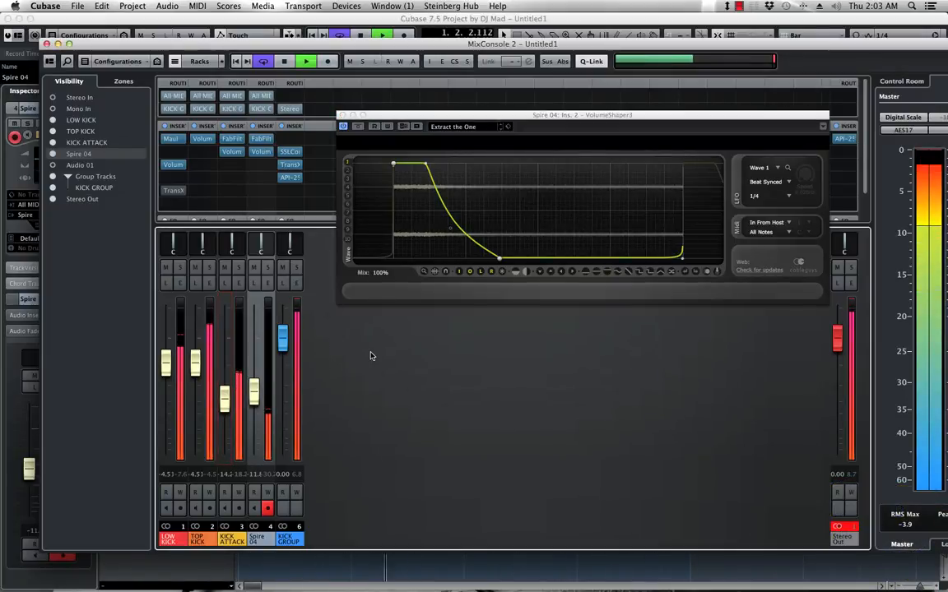
key(space)
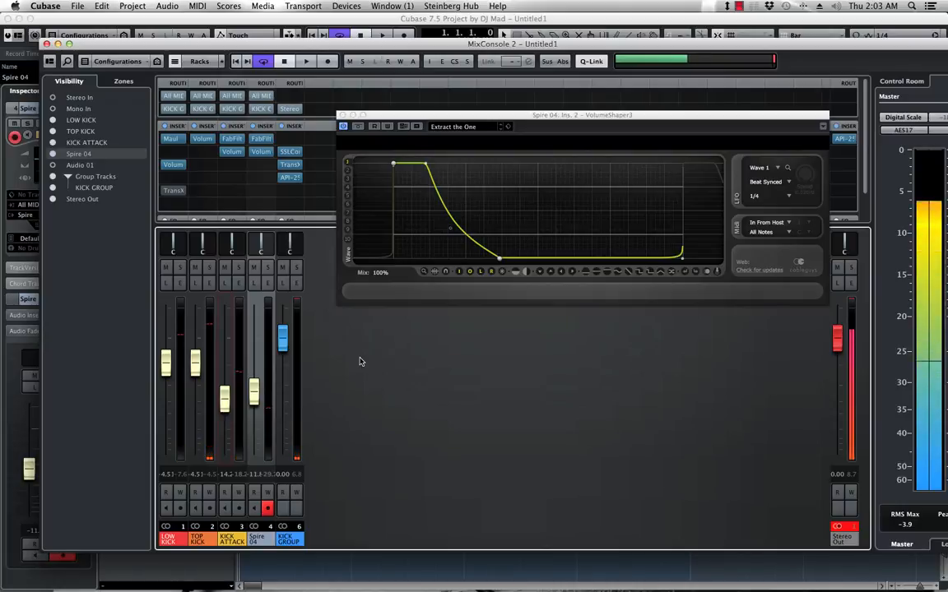
- Remove the bypassed plug-in from LOW KICK's fifth insert slot, and shift KICK GROUP's SSL and TransX inserts up into slots 1 and 2
click(184, 192)
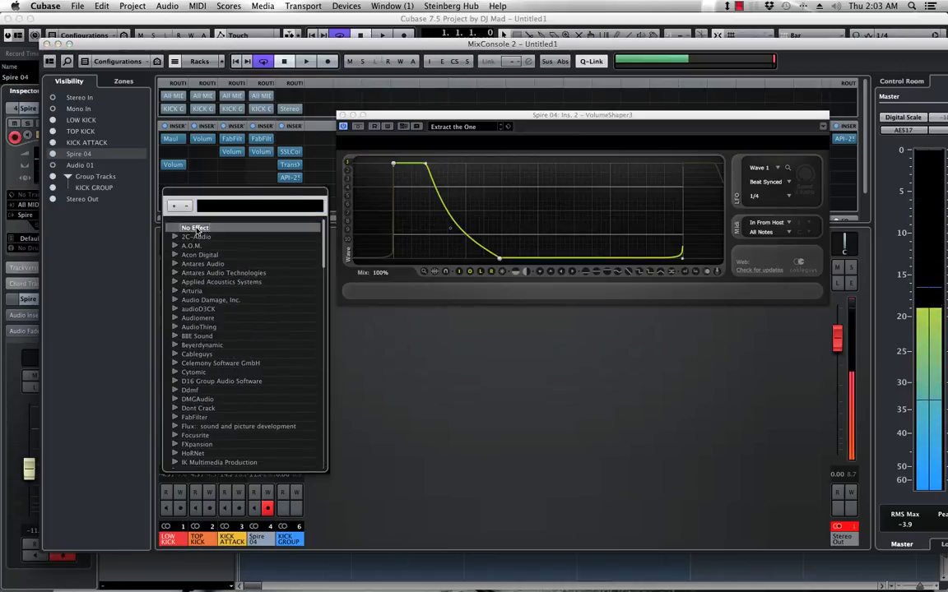
click(195, 225)
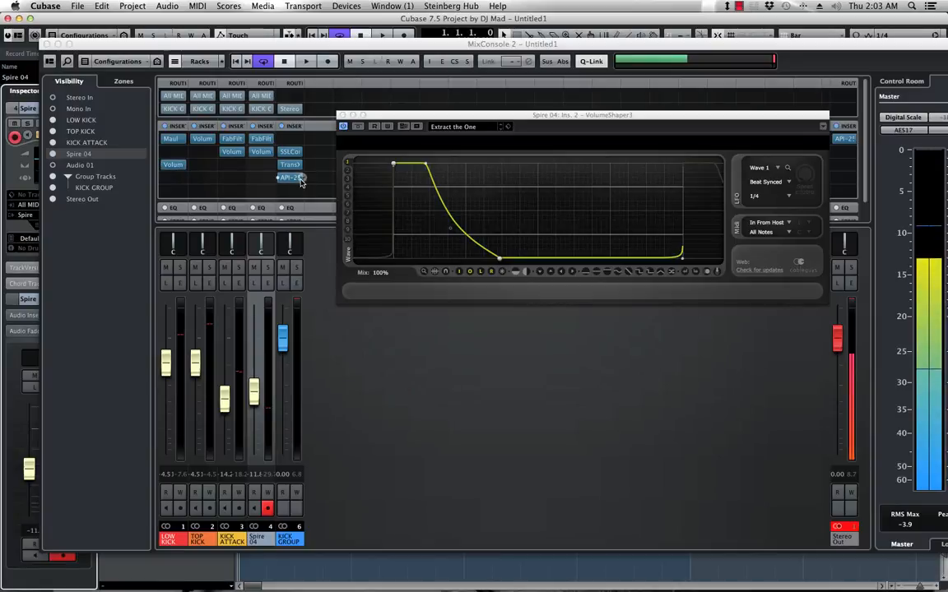
drag(291, 153, 290, 156)
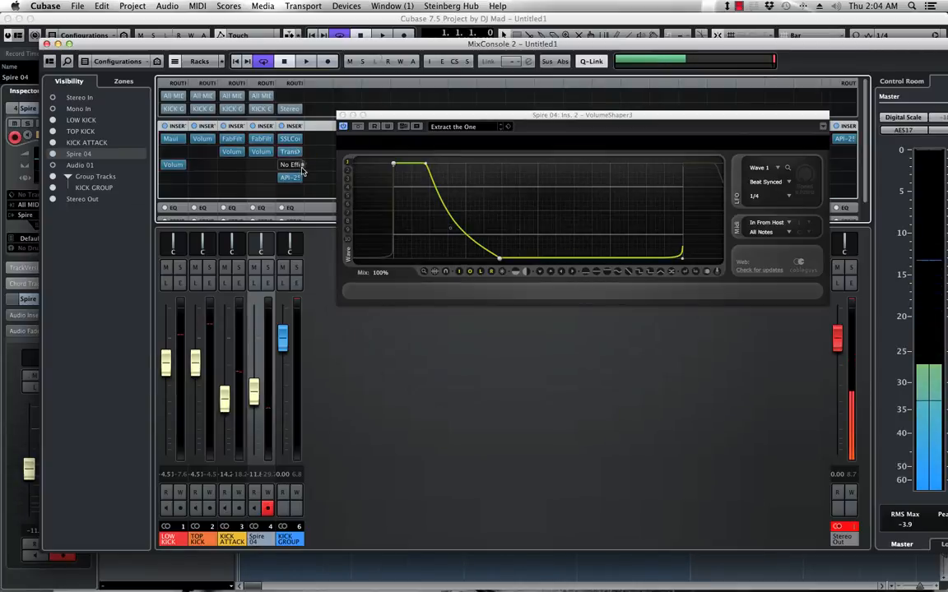
- Find the DaTube plug-in by searching for TUBE, and load it in KICK GROUP's third insert slot
click(301, 166)
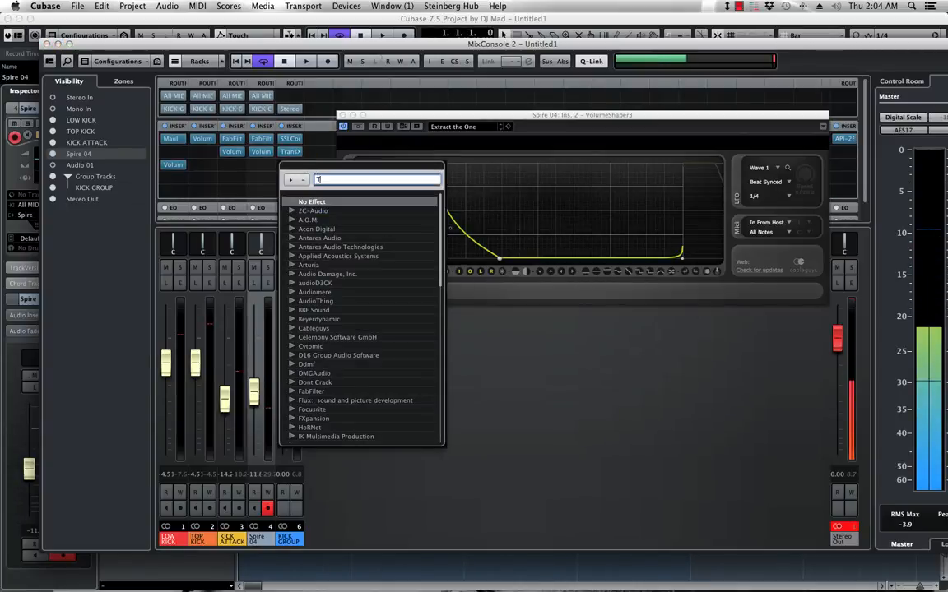
scroll(334, 345, down, 1)
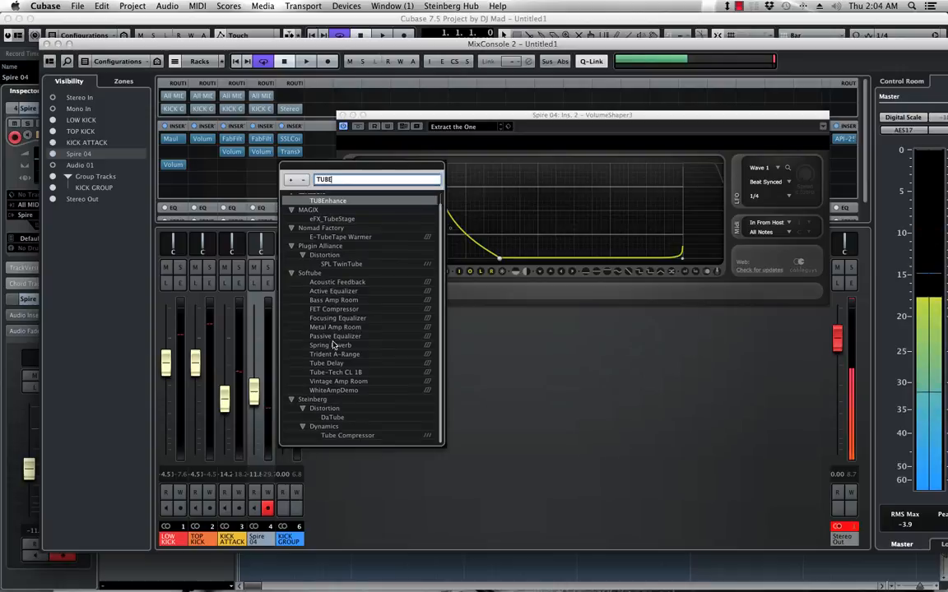
click(330, 418)
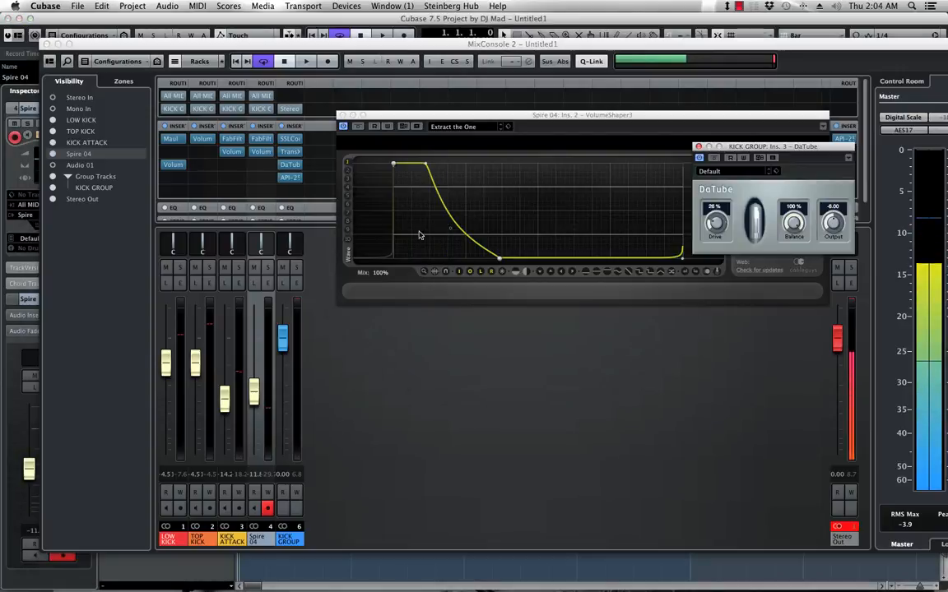
drag(767, 146, 339, 178)
- Raise DaTube's drive to 43% while auditioning the kick loop
key(space)
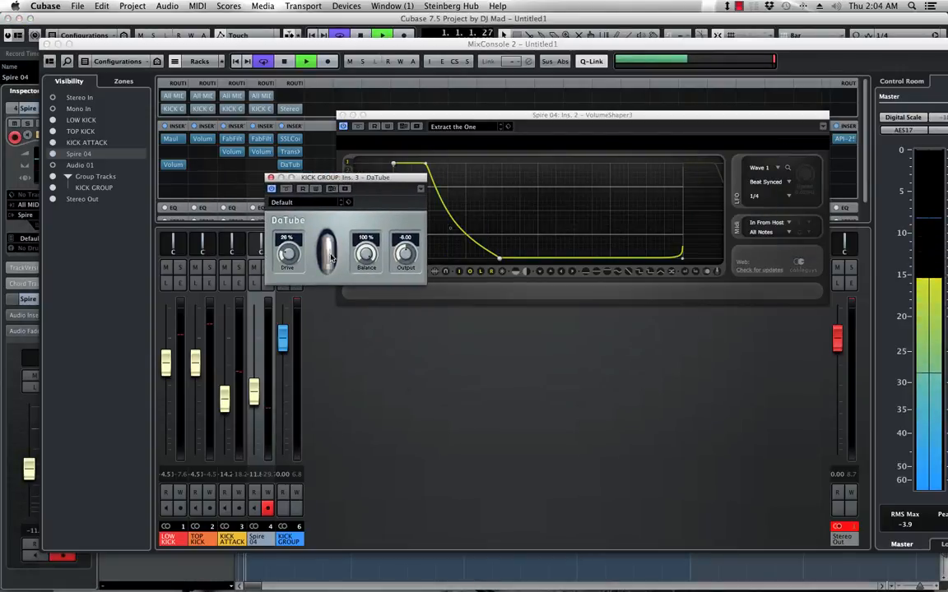
drag(284, 257, 281, 226)
key(space)
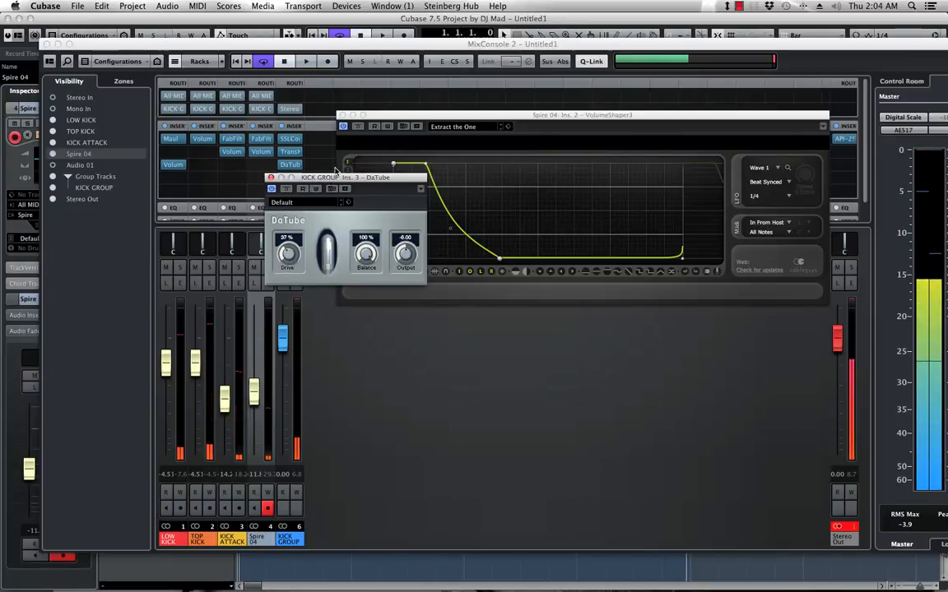
key(space)
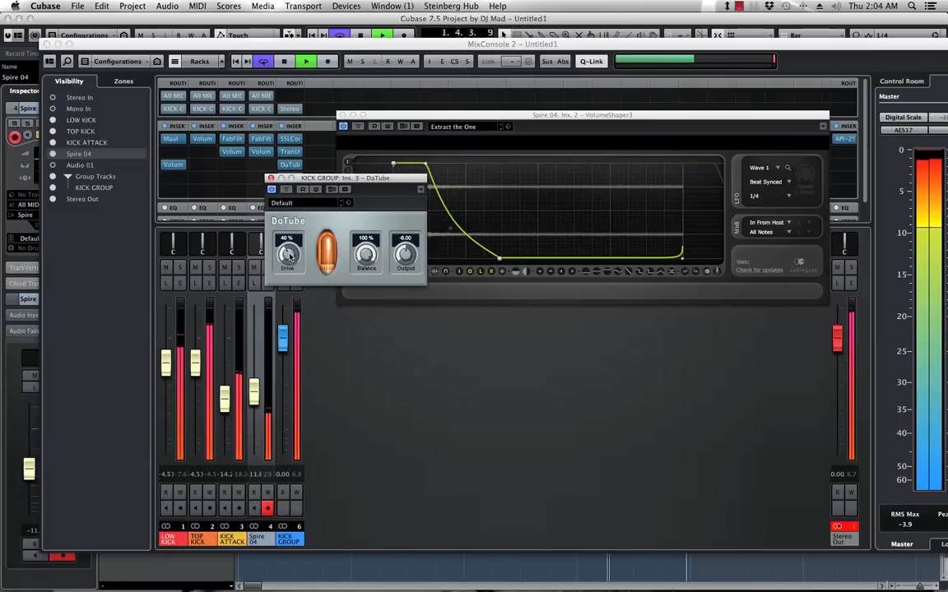
key(space)
- Move KICK GROUP's API plug-in down to the fifth insert slot, and load RBass Stereo in the fourth
drag(294, 178, 448, 177)
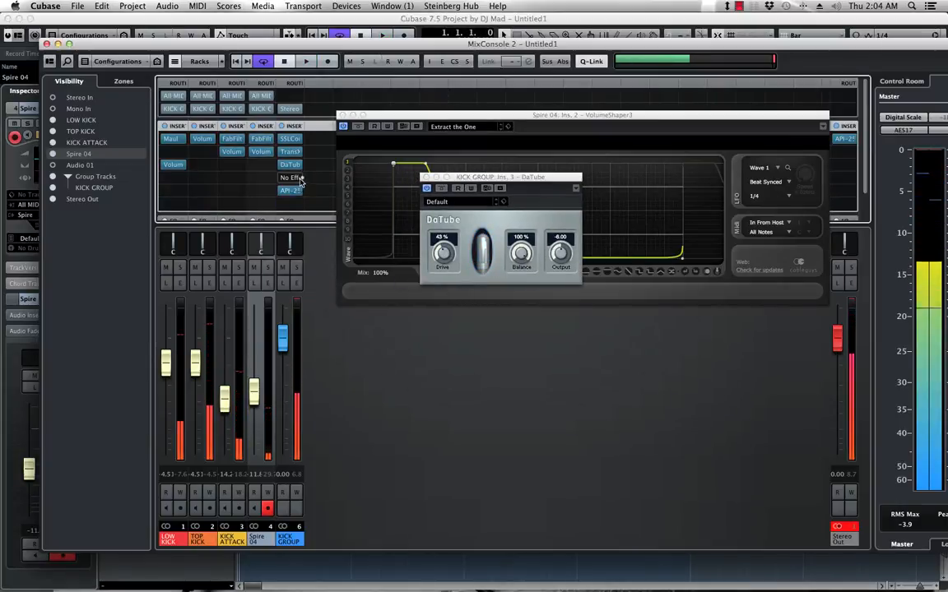
click(290, 190)
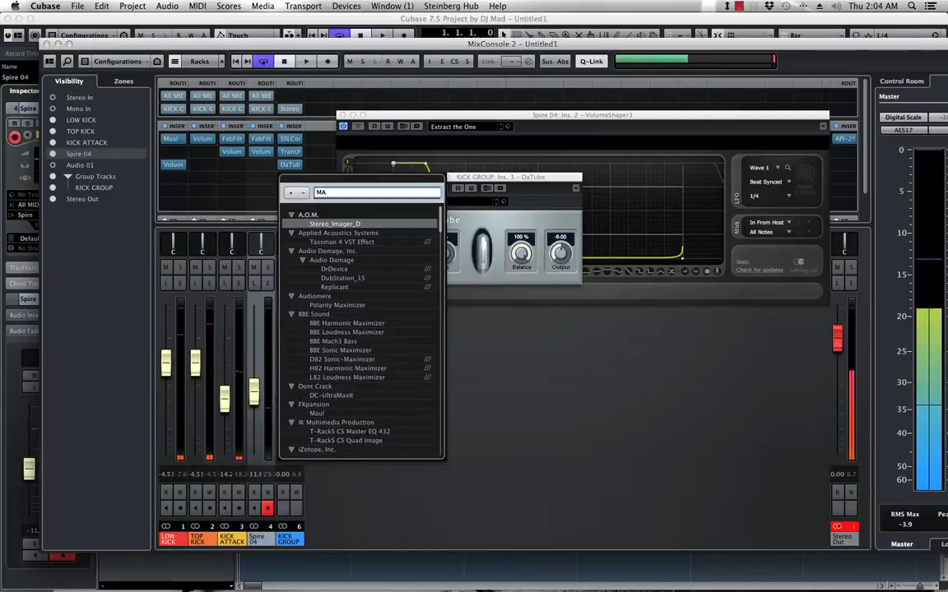
text(RBA)
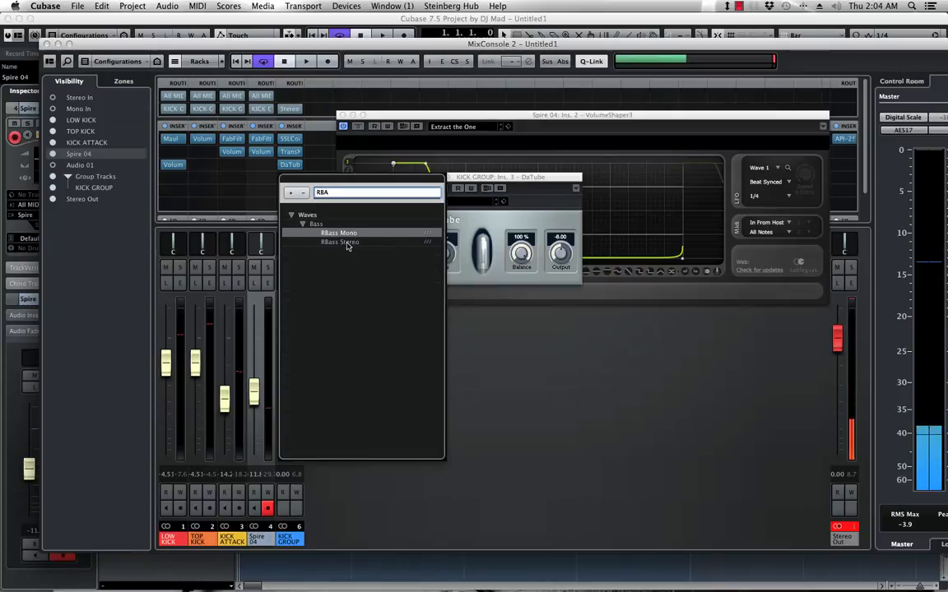
click(347, 244)
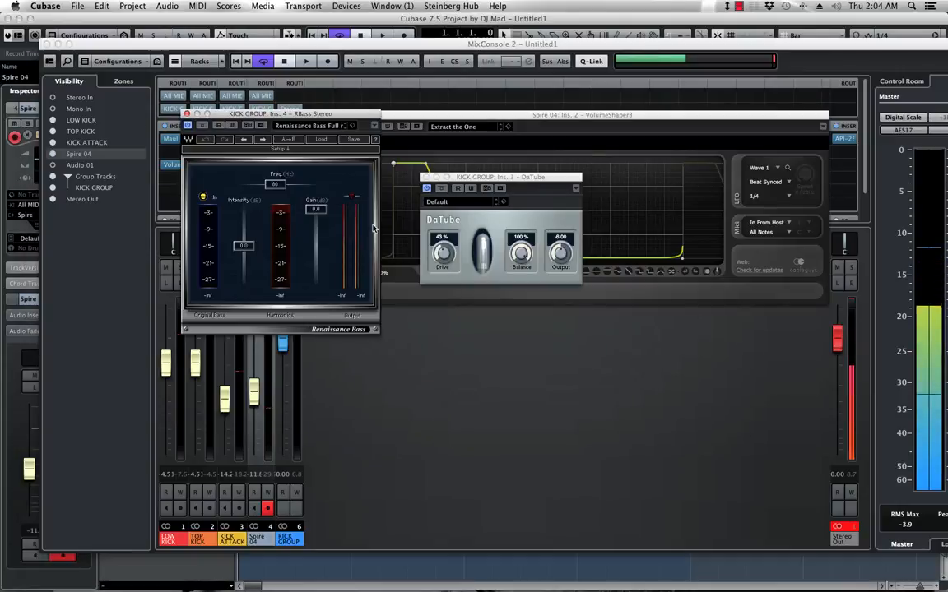
- Set RBass's frequency to 50 Hz and its intensity to -11.2 dB, and audition the loop
click(280, 185)
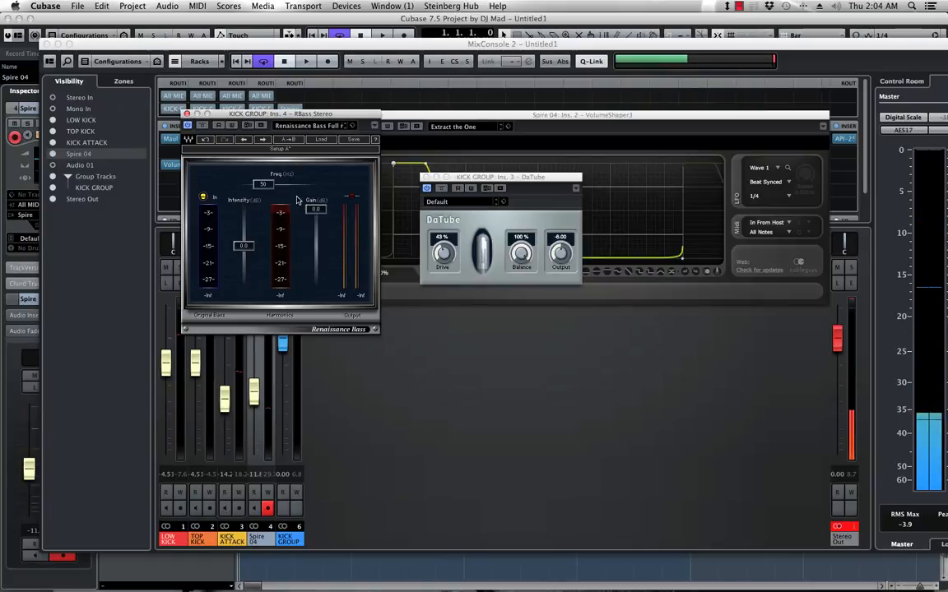
mouse_move(247, 248)
mouse_down()
mouse_move(247, 285)
mouse_move(245, 241)
mouse_move(244, 263)
mouse_up()
key(space)
key(space)
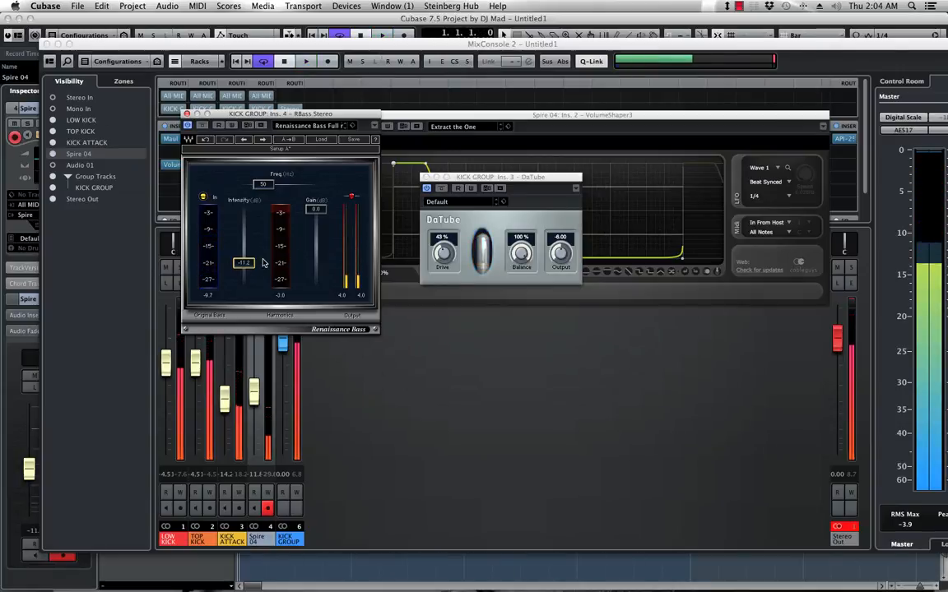
- Close the DaTube window, and move the RBass window clear of KICK GROUP's inserts
drag(235, 121, 453, 237)
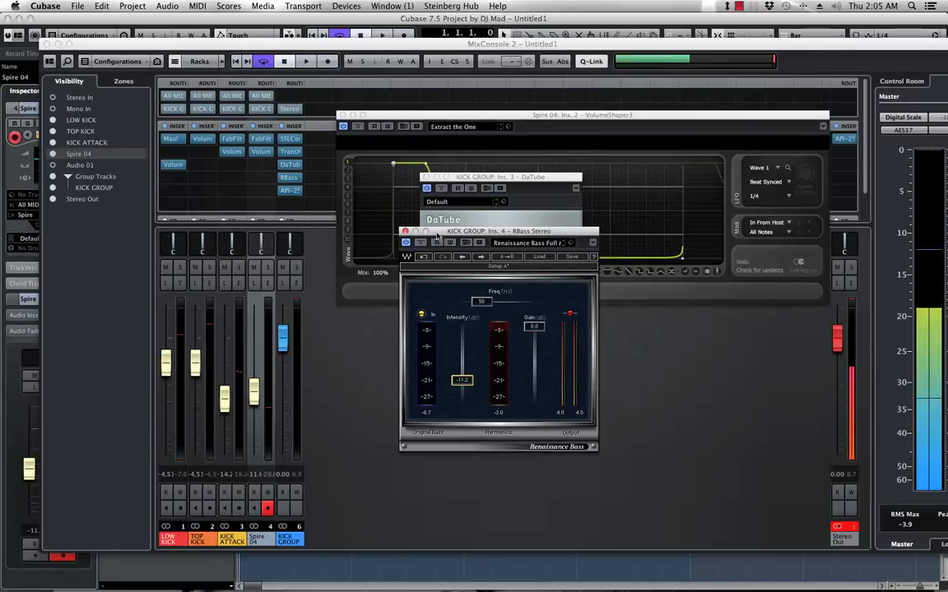
drag(426, 229, 390, 230)
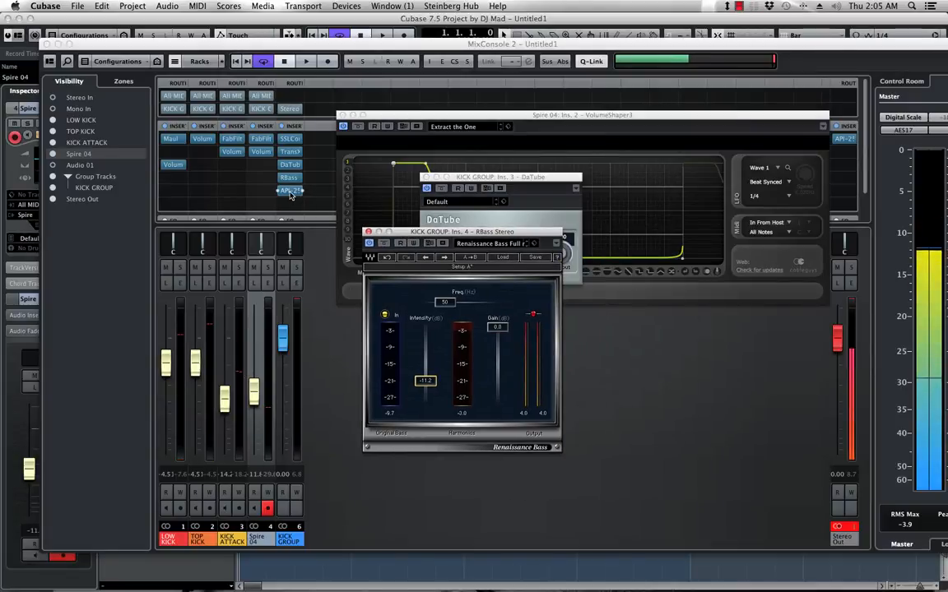
click(427, 177)
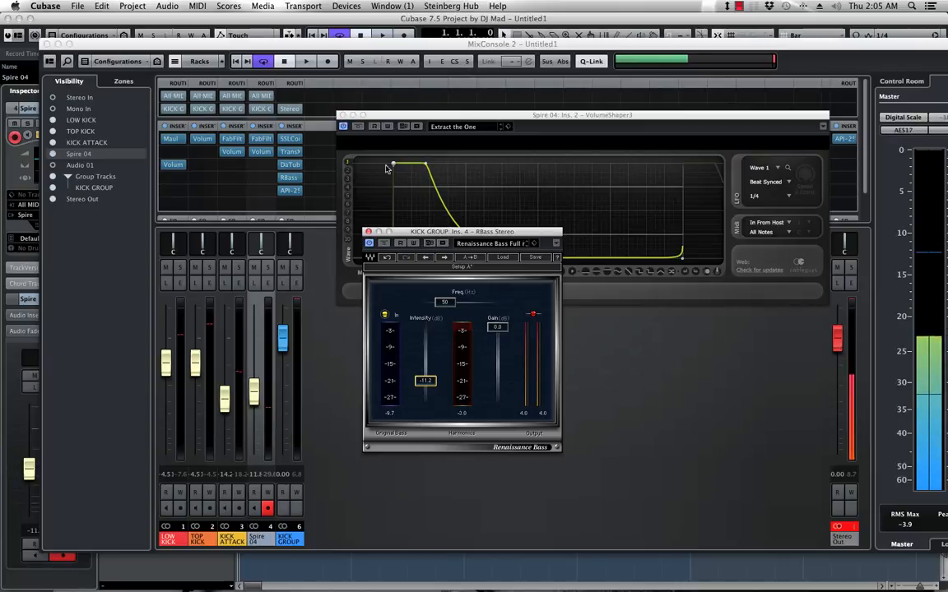
drag(430, 237, 402, 266)
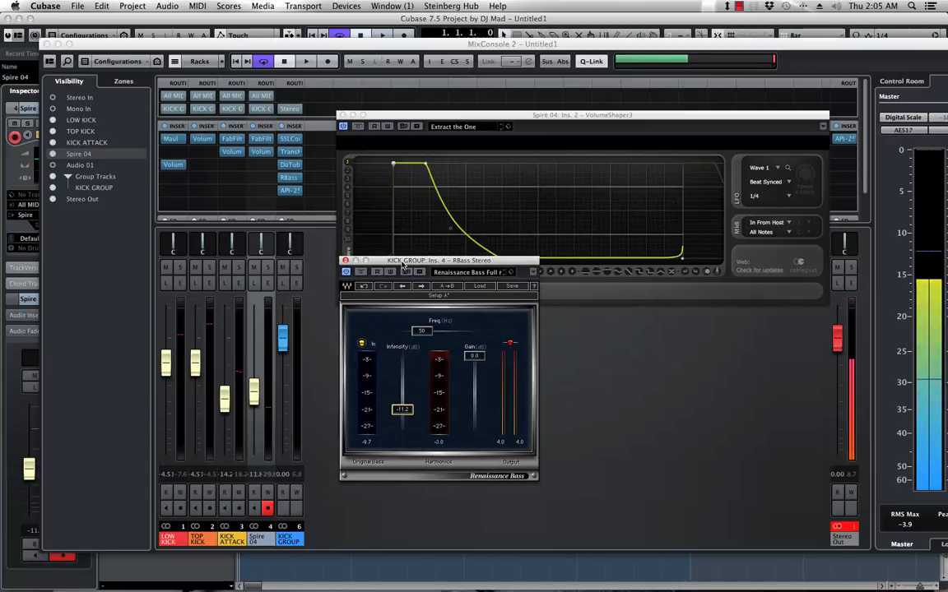